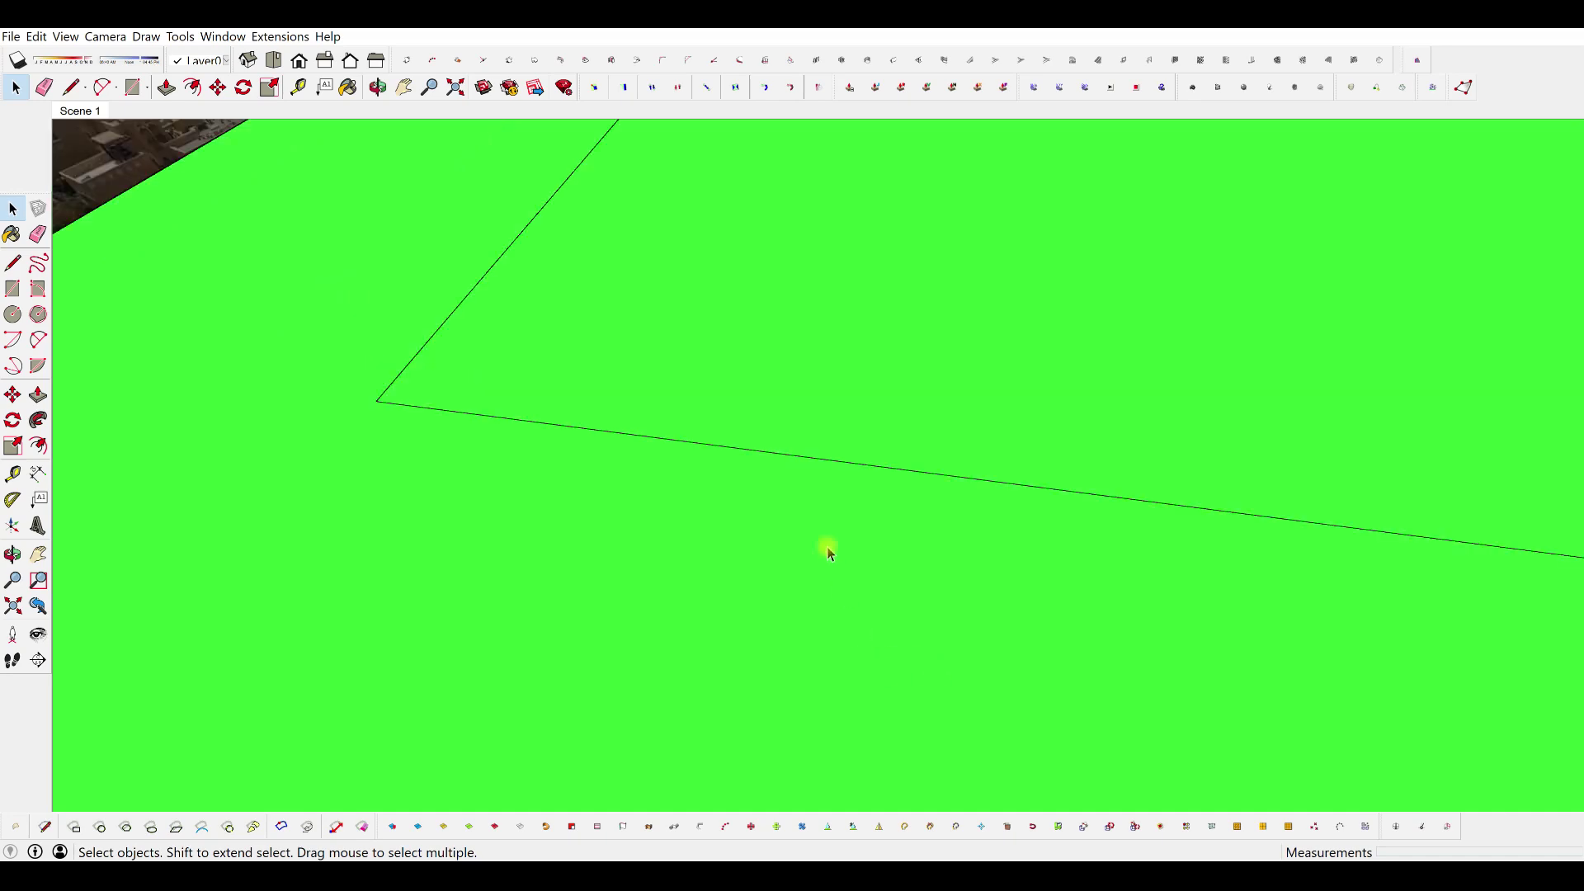
# Step: Examine the city-view backdrop plane and where it stands in relation to the room model
pyautogui.scroll(-2, 822, 534)
pyautogui.moveTo(1128, 520)
pyautogui.mouseDown(button='middle')
pyautogui.moveTo(449, 566)
pyautogui.moveTo(548, 495)
pyautogui.moveTo(621, 520)
pyautogui.moveTo(880, 389)
pyautogui.moveTo(889, 402)
pyautogui.moveTo(650, 570)
pyautogui.moveTo(949, 435)
pyautogui.mouseUp(button='middle')
pyautogui.scroll(-8, 621, 519)
pyautogui.scroll(5, 905, 411)
pyautogui.scroll(-4, 650, 569)
pyautogui.scroll(-3, 650, 569)
pyautogui.scroll(2, 949, 436)
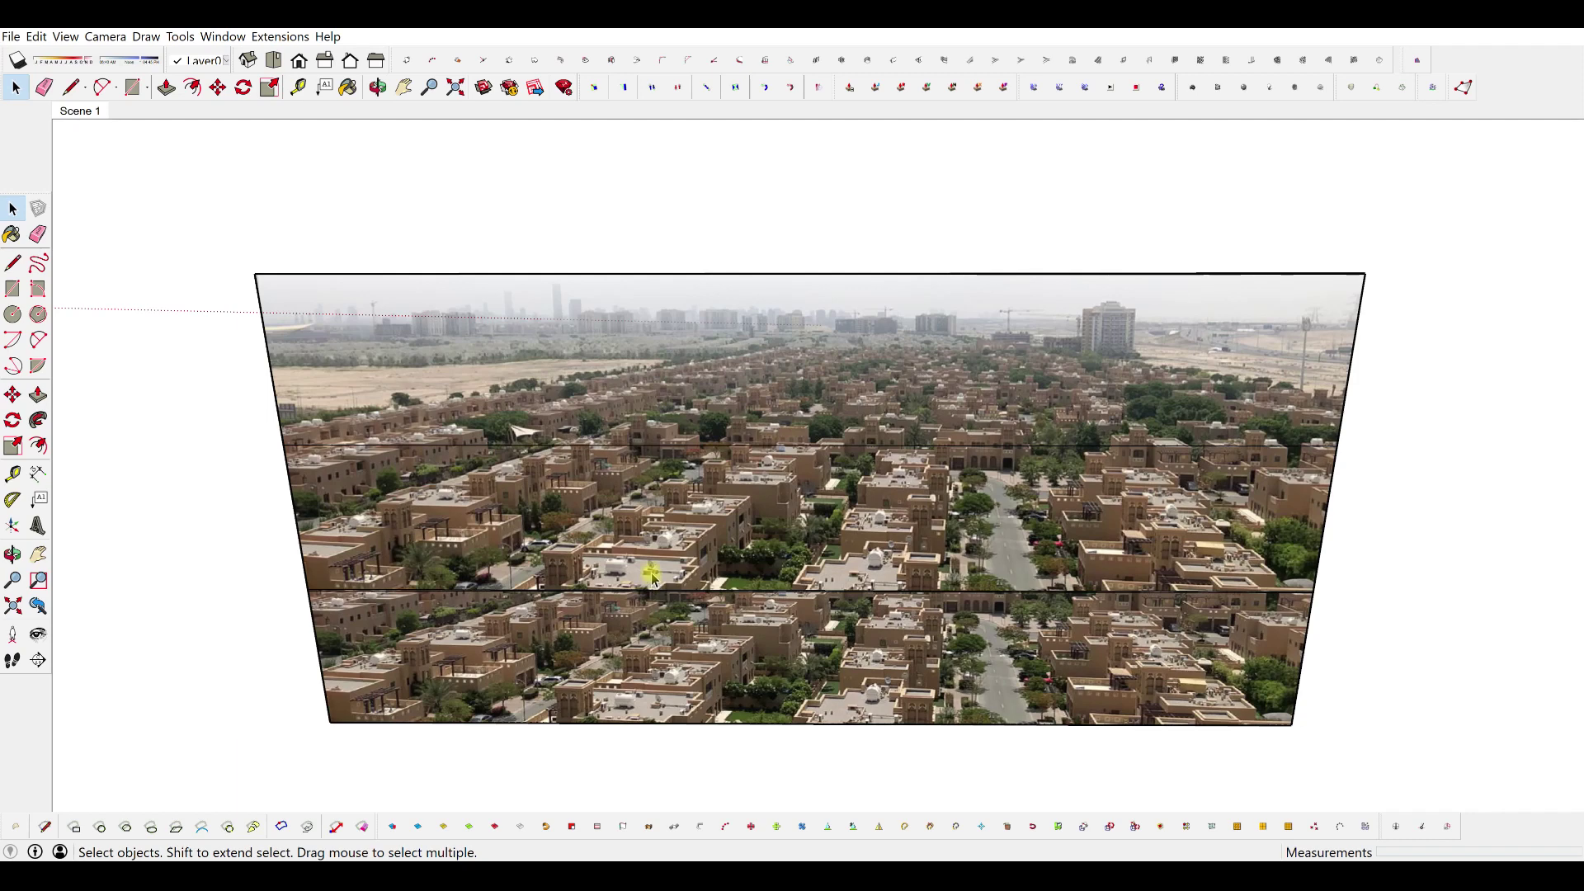
pyautogui.scroll(-3, 652, 573)
pyautogui.scroll(2, 693, 582)
pyautogui.moveTo(793, 558)
pyautogui.mouseDown(button='middle')
pyautogui.moveTo(753, 594)
pyautogui.moveTo(656, 455)
pyautogui.moveTo(689, 548)
pyautogui.mouseUp(button='middle')
pyautogui.scroll(-3, 992, 526)
pyautogui.scroll(-3, 993, 526)
pyautogui.moveTo(841, 534); pyautogui.dragTo(823, 649, button='middle')
pyautogui.scroll(5, 821, 578)
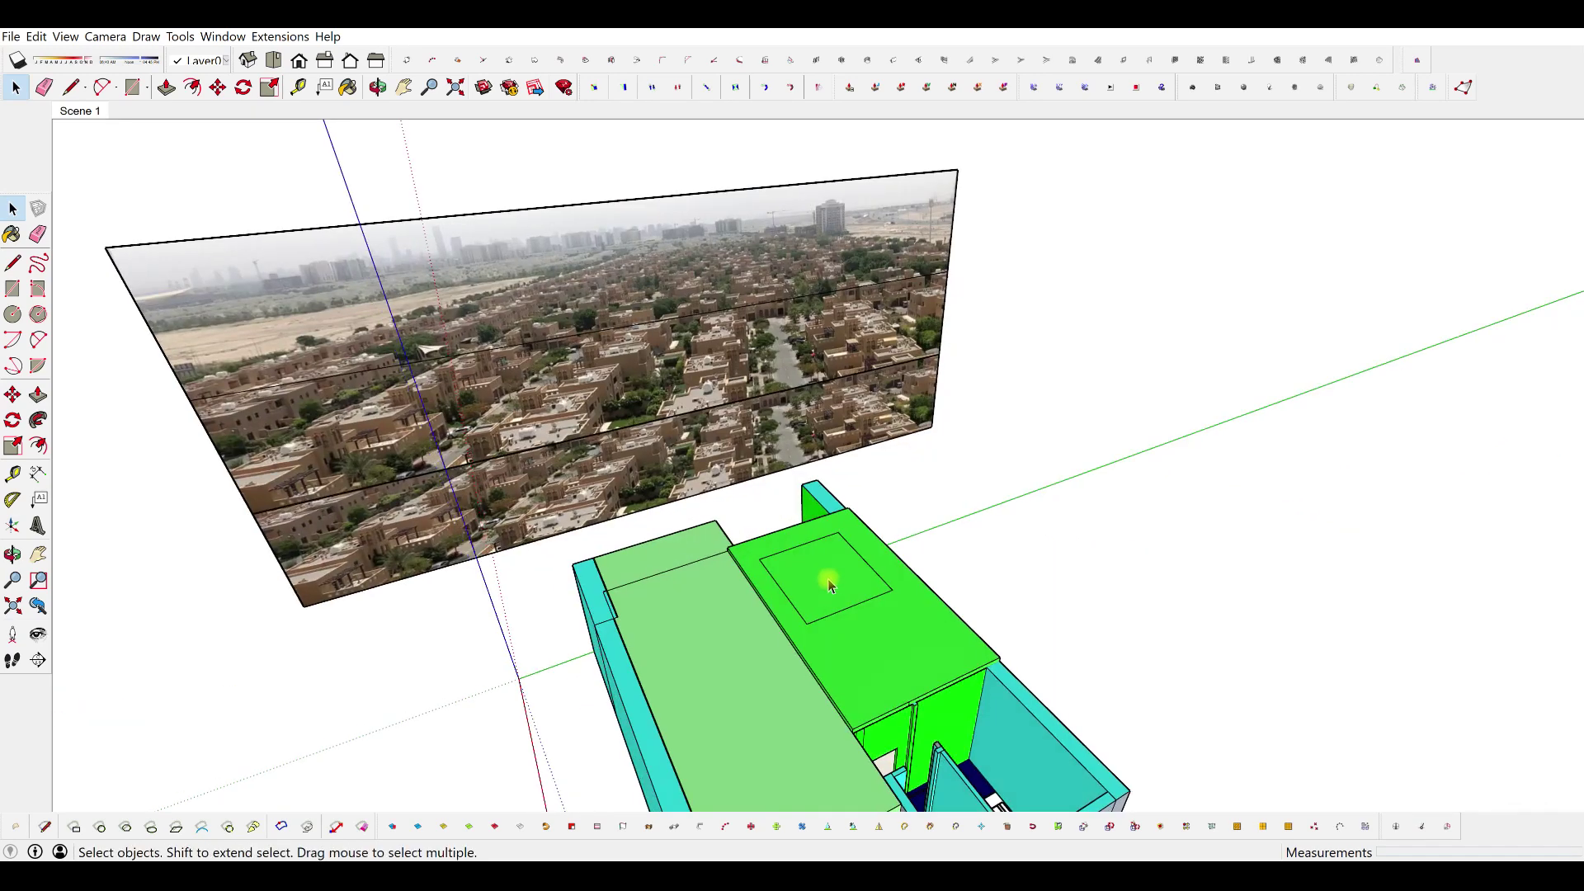
# Step: Inspect the bedroom ceiling in Scene 1, including the recessed track lights and the gap above the curtains
pyautogui.moveTo(820, 551); pyautogui.dragTo(345, 266, button='middle')
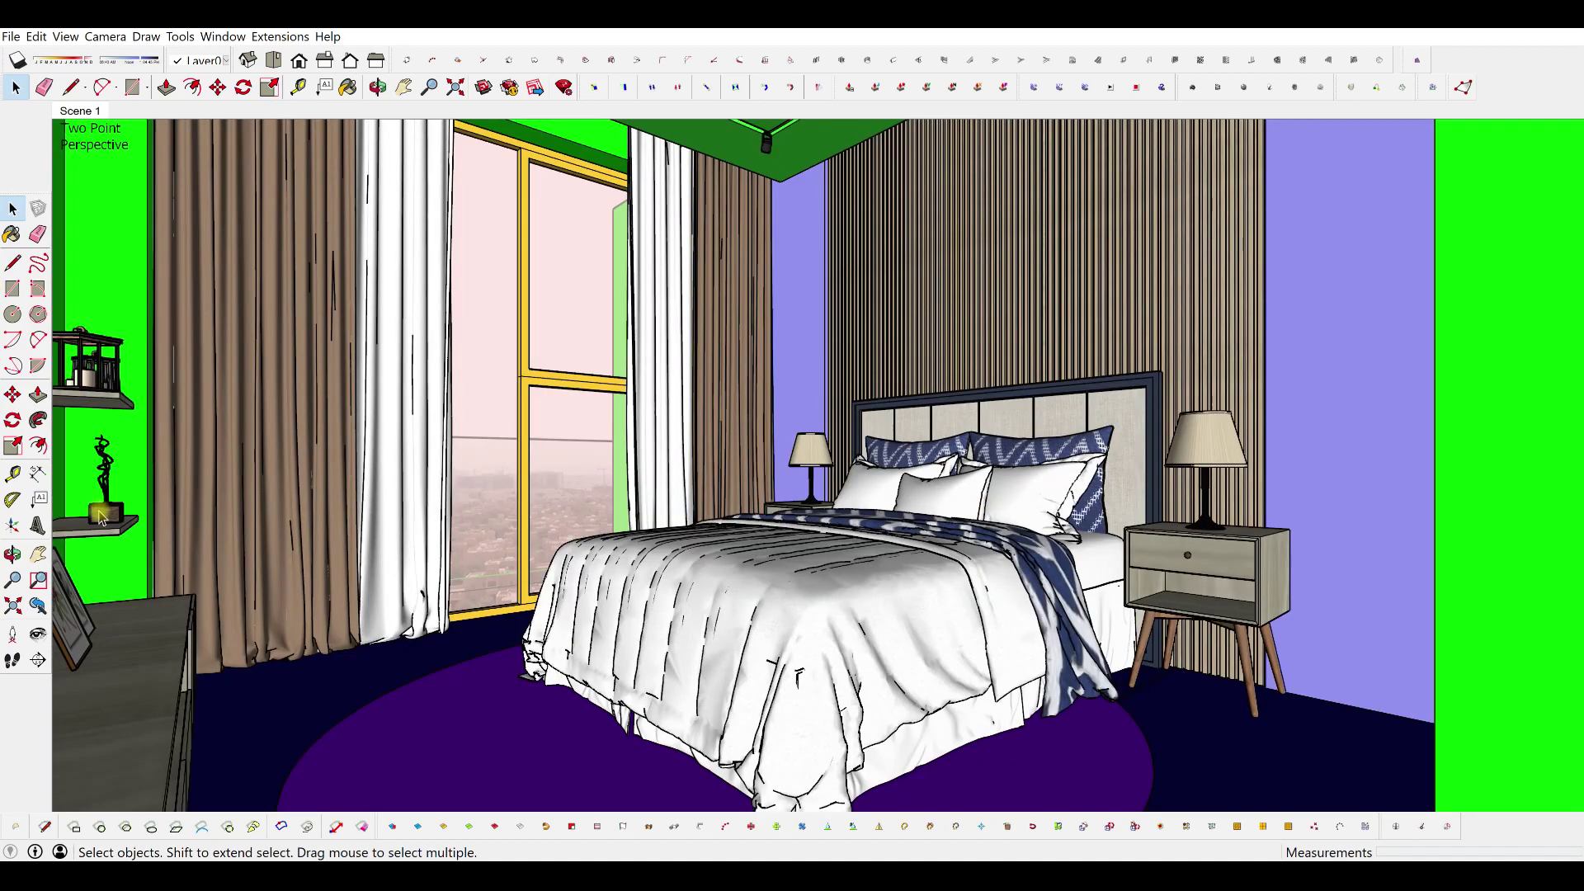
pyautogui.click(38, 555)
pyautogui.moveTo(768, 250); pyautogui.dragTo(784, 390)
pyautogui.scroll(6, 783, 228)
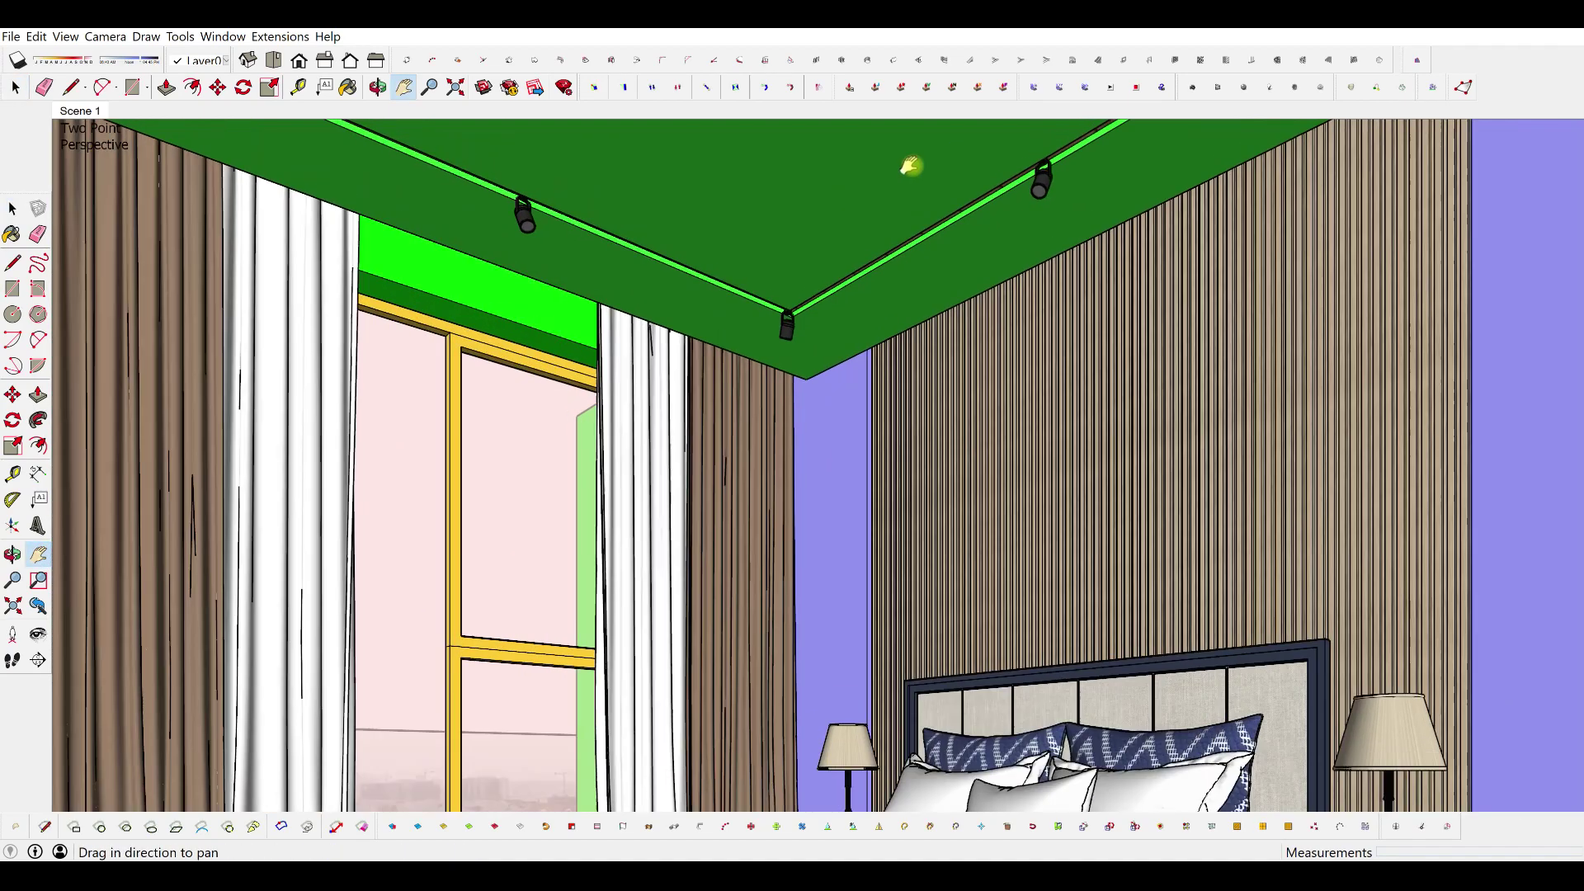
pyautogui.moveTo(899, 191); pyautogui.dragTo(753, 206, button='middle')
pyautogui.moveTo(753, 206); pyautogui.dragTo(840, 304)
pyautogui.moveTo(840, 304); pyautogui.dragTo(837, 430, button='middle')
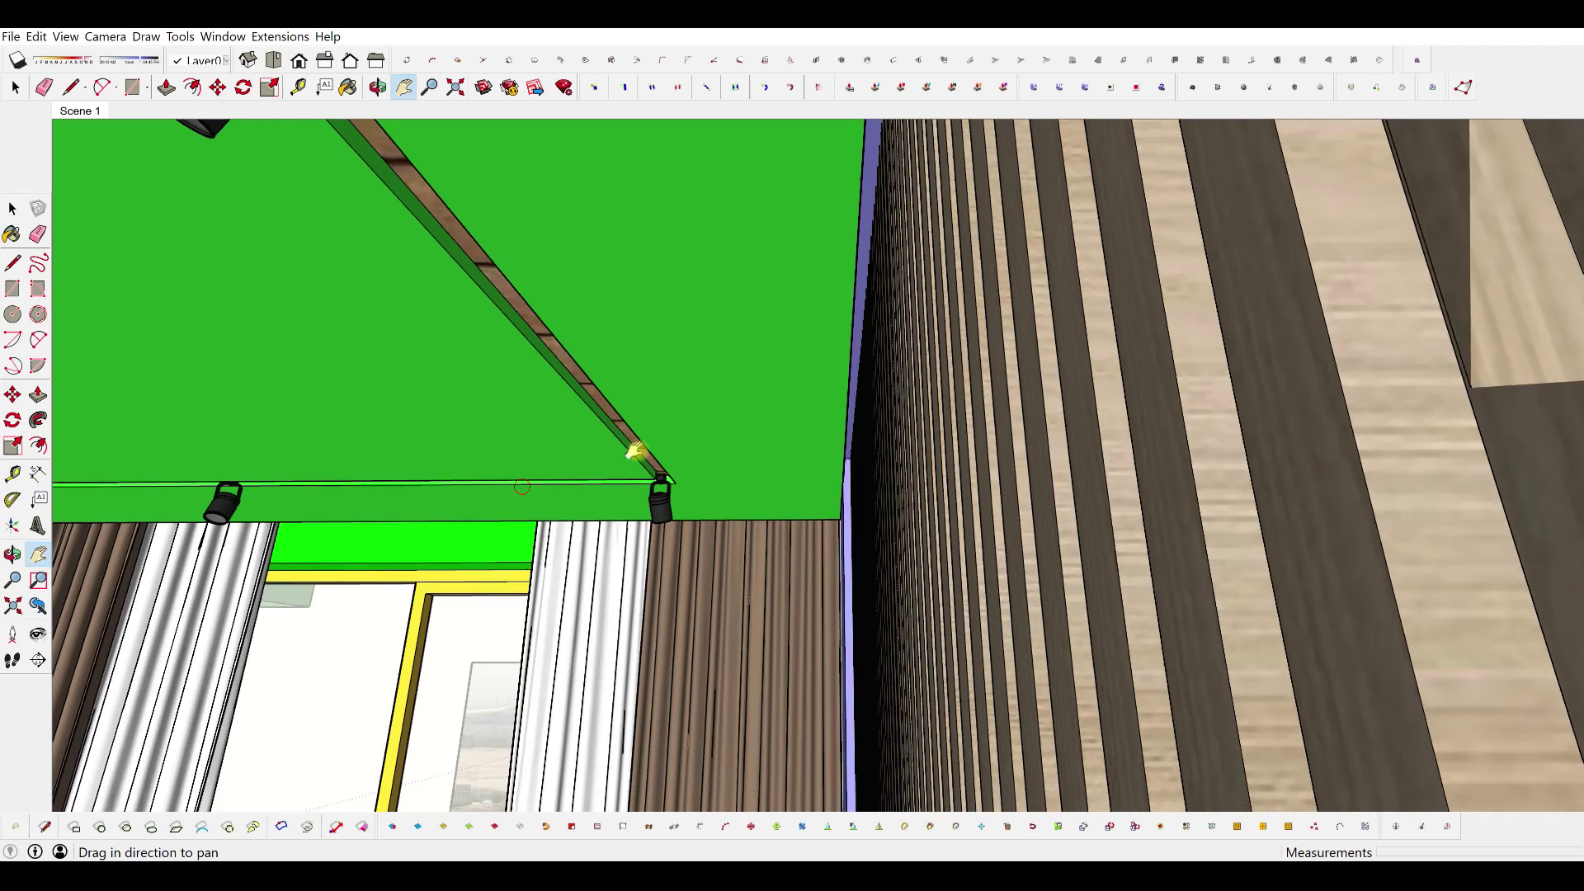
pyautogui.moveTo(636, 453); pyautogui.dragTo(875, 386, button='middle')
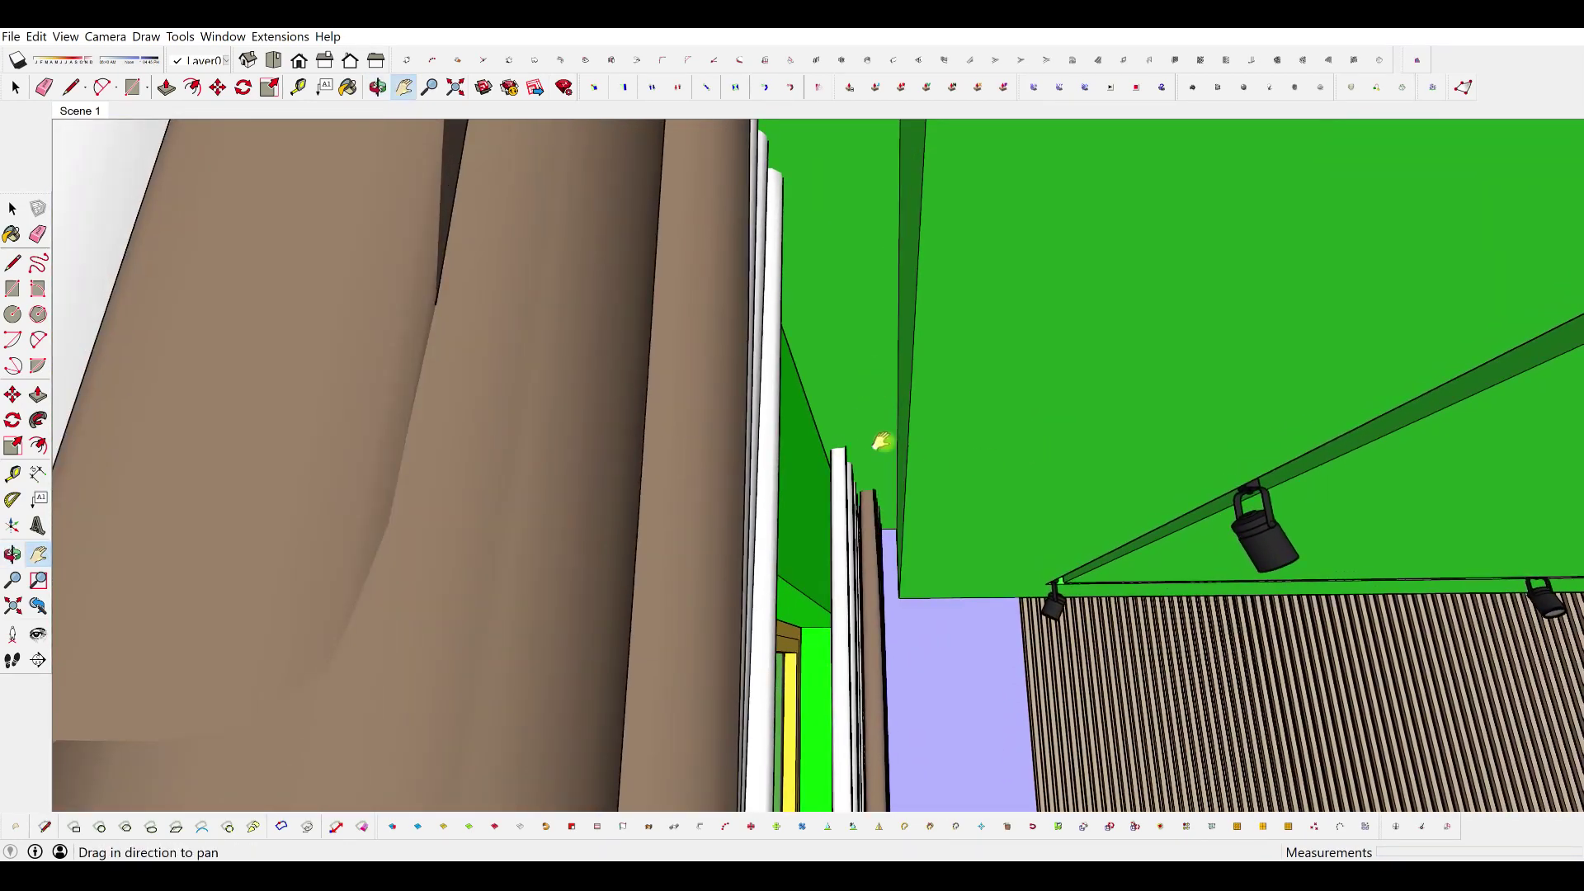
pyautogui.moveTo(963, 523); pyautogui.dragTo(874, 817, button='middle')
pyautogui.moveTo(880, 552); pyautogui.dragTo(705, 476, button='middle')
# Step: Examine the panoramic city photo on the backdrop plane from several distances, and check the plane's spacing from the building
pyautogui.scroll(-10, 760, 587)
pyautogui.scroll(8, 1029, 474)
pyautogui.moveTo(891, 487); pyautogui.dragTo(834, 452, button='middle')
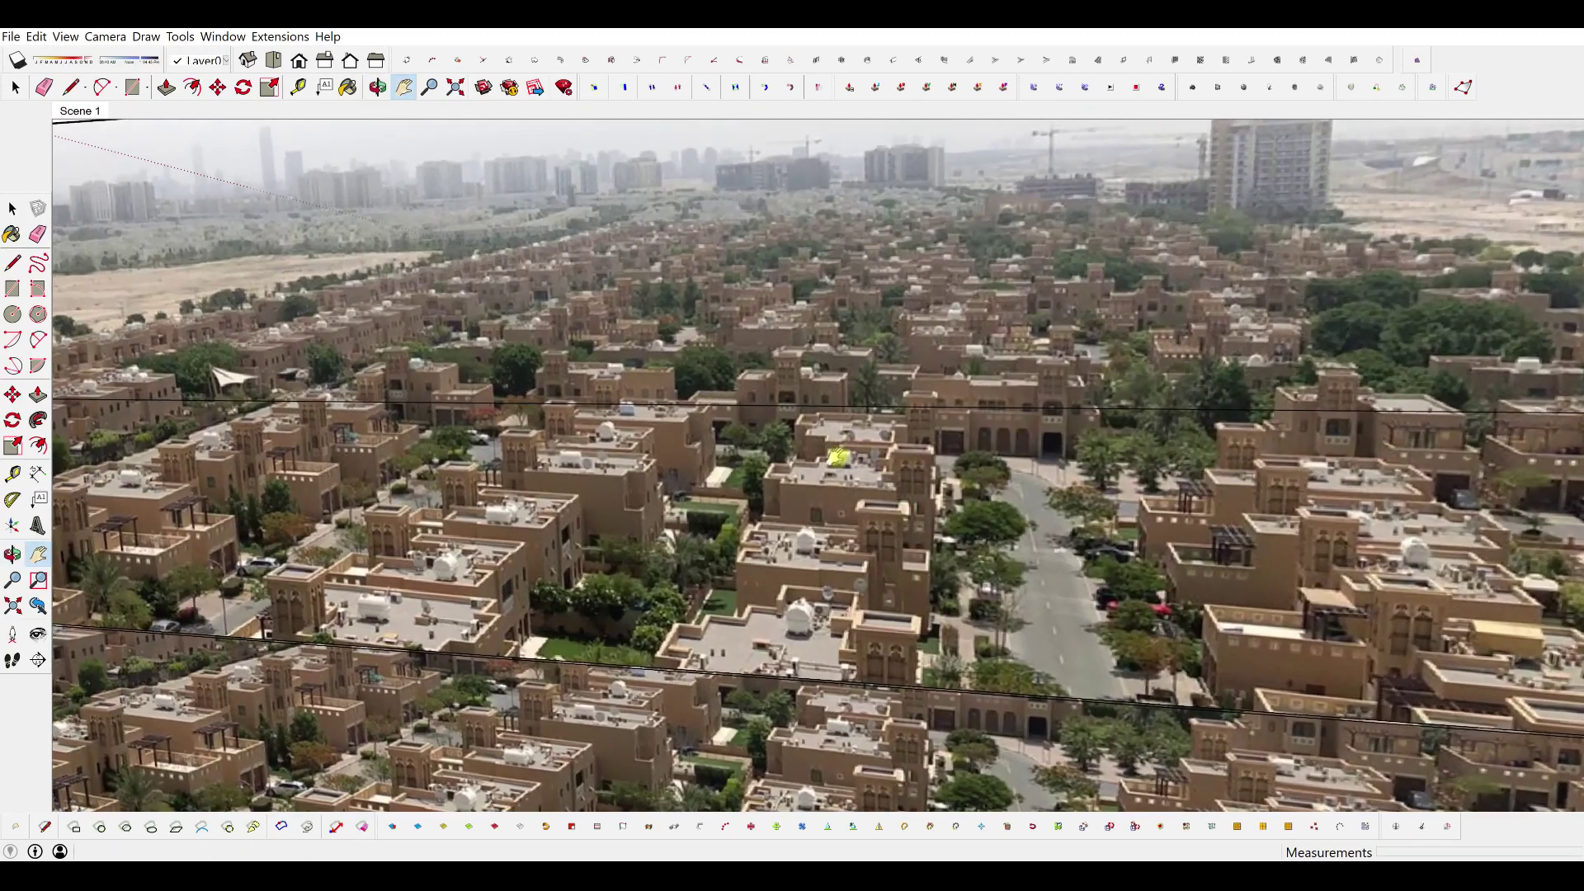
pyautogui.scroll(-5, 867, 492)
pyautogui.scroll(2, 815, 449)
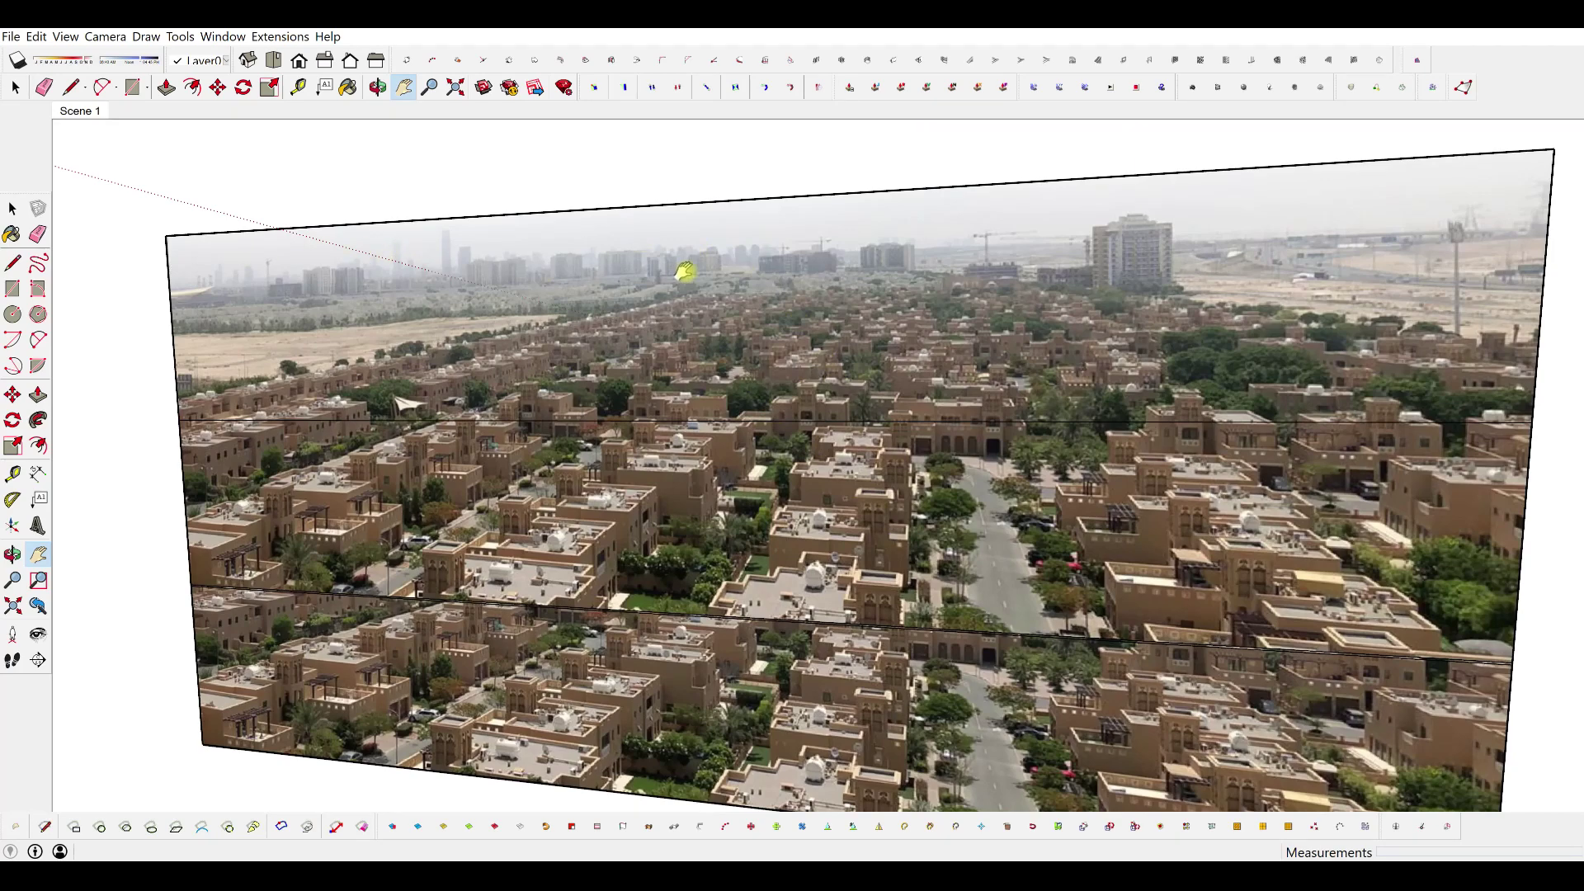
pyautogui.scroll(-4, 764, 340)
pyautogui.scroll(6, 883, 396)
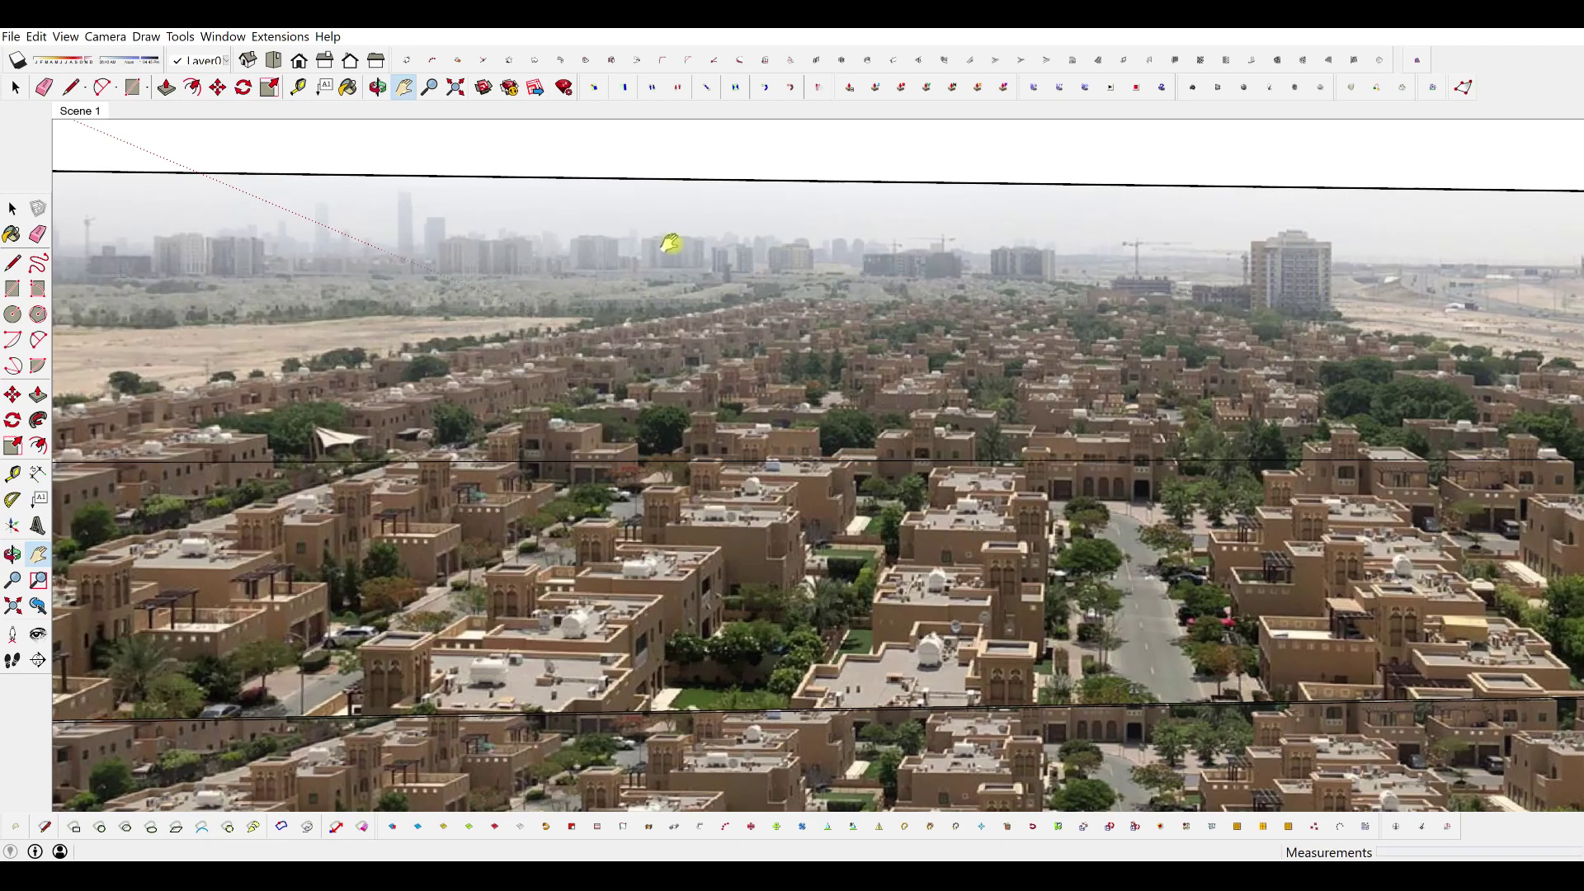
pyautogui.scroll(-5, 677, 272)
pyautogui.moveTo(916, 378); pyautogui.dragTo(736, 460, button='middle')
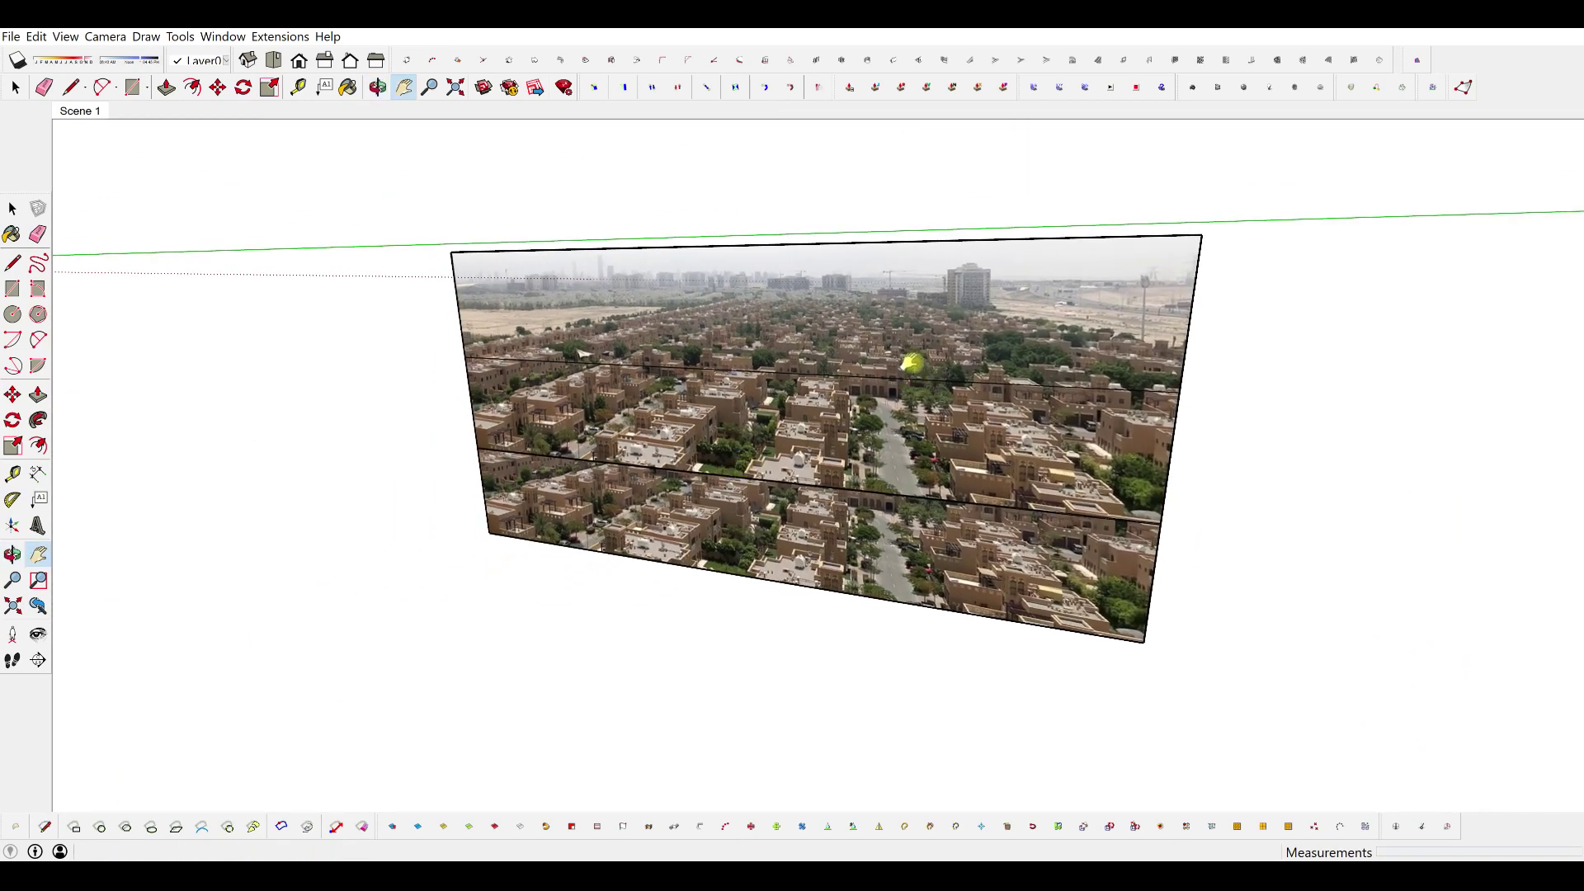
pyautogui.scroll(2, 754, 382)
pyautogui.scroll(-4, 845, 509)
pyautogui.moveTo(845, 508); pyautogui.dragTo(774, 467, button='middle')
pyautogui.scroll(1, 778, 469)
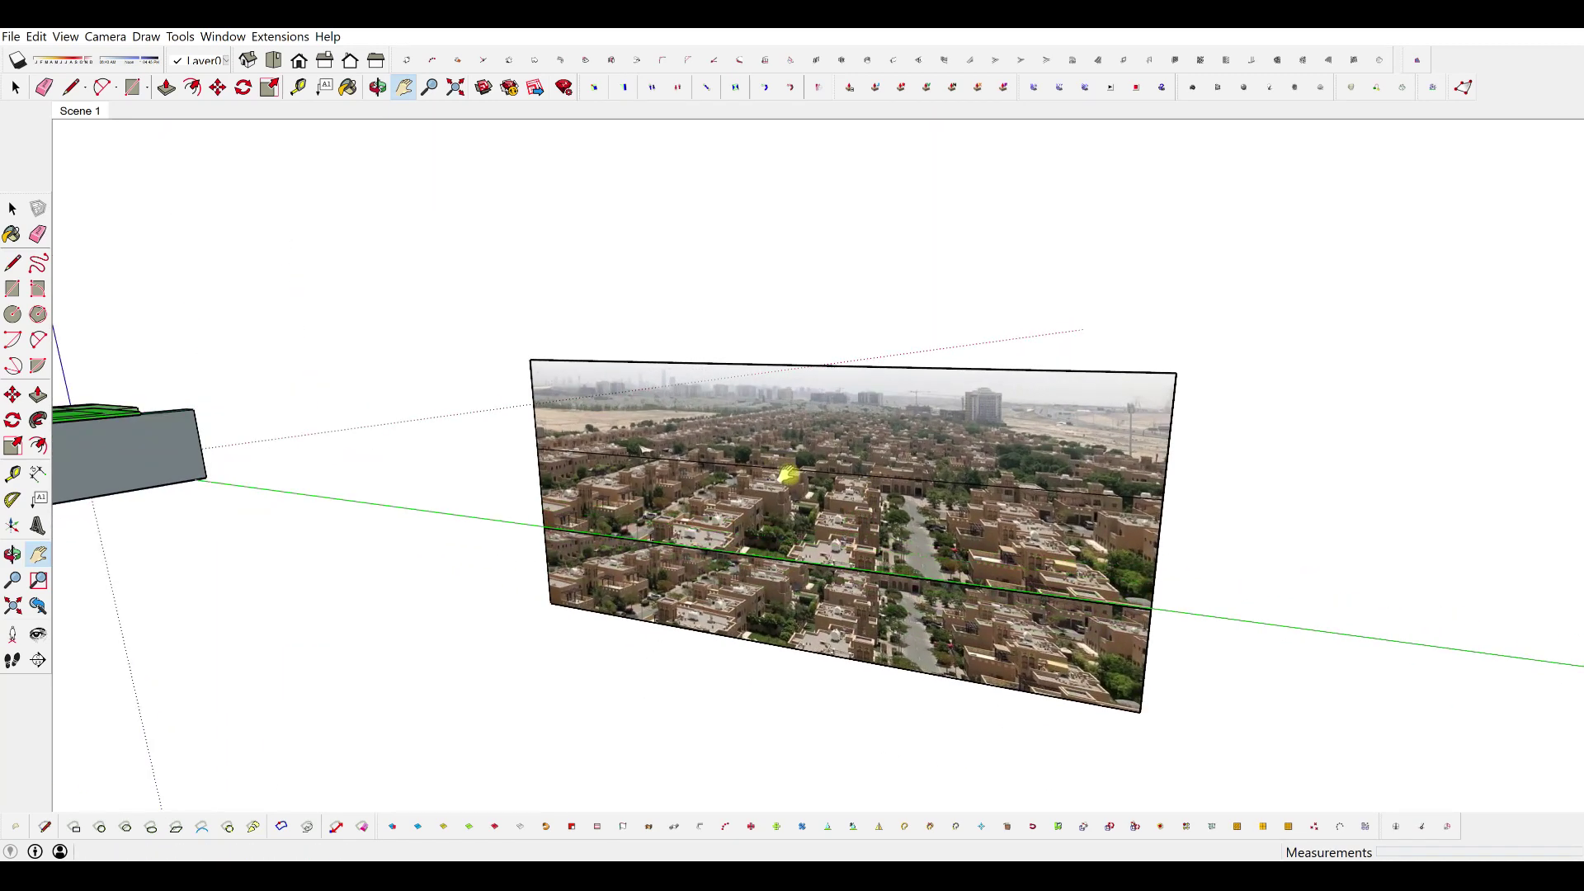
pyautogui.scroll(2, 747, 498)
pyautogui.scroll(-2, 792, 485)
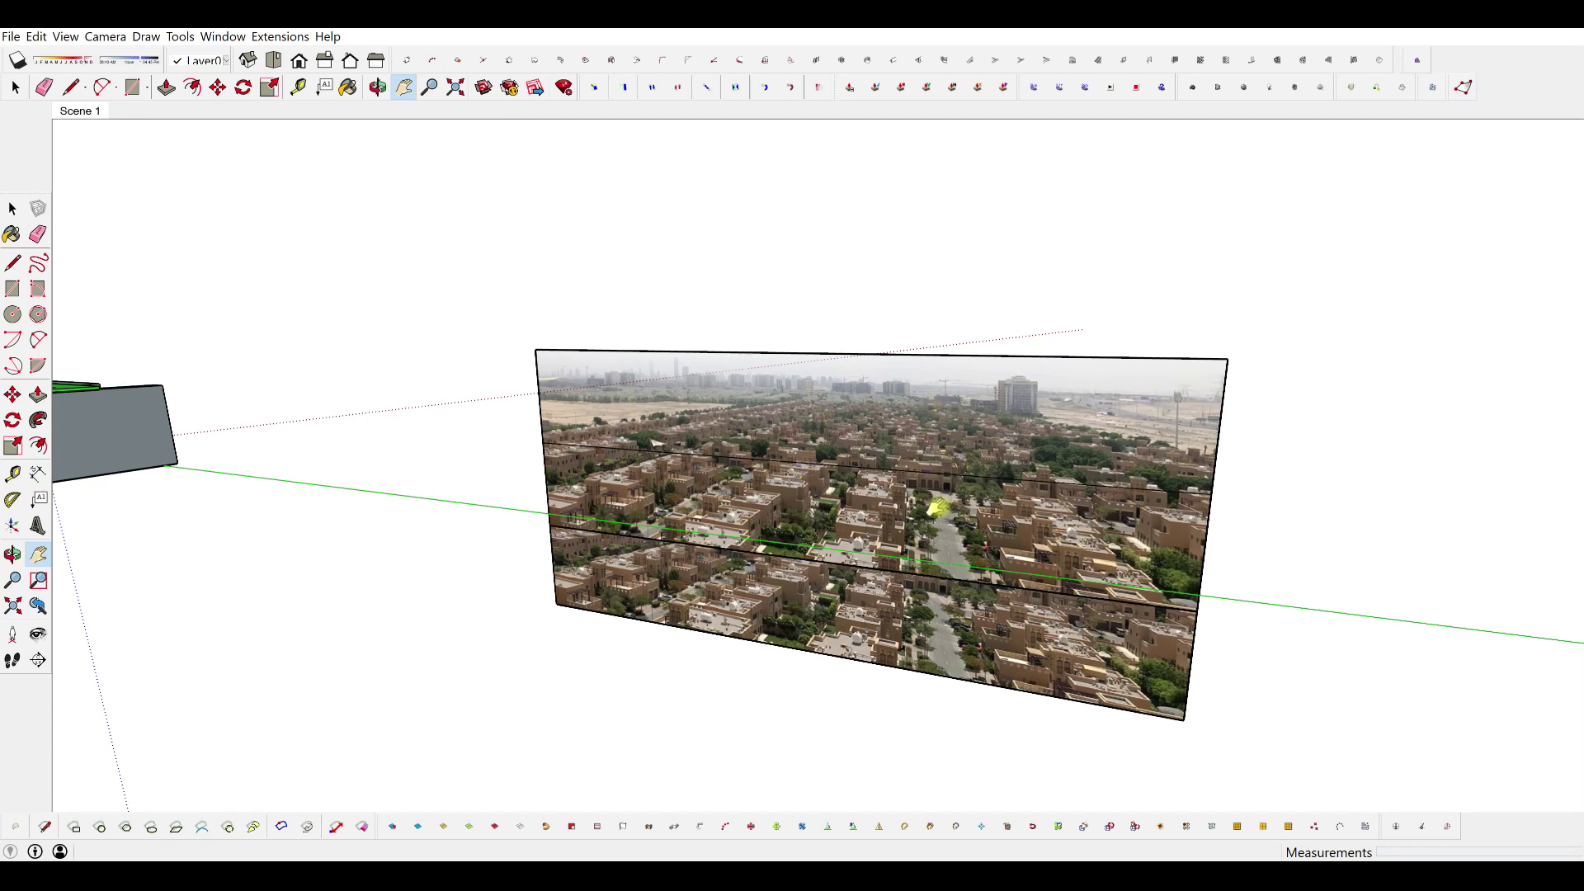
# Step: Inspect the backdrop photo's angle, skyline detail and horizon close up and as a whole
pyautogui.scroll(3, 936, 507)
pyautogui.moveTo(936, 507); pyautogui.dragTo(860, 535, button='middle')
pyautogui.scroll(6, 846, 544)
pyautogui.scroll(-8, 861, 534)
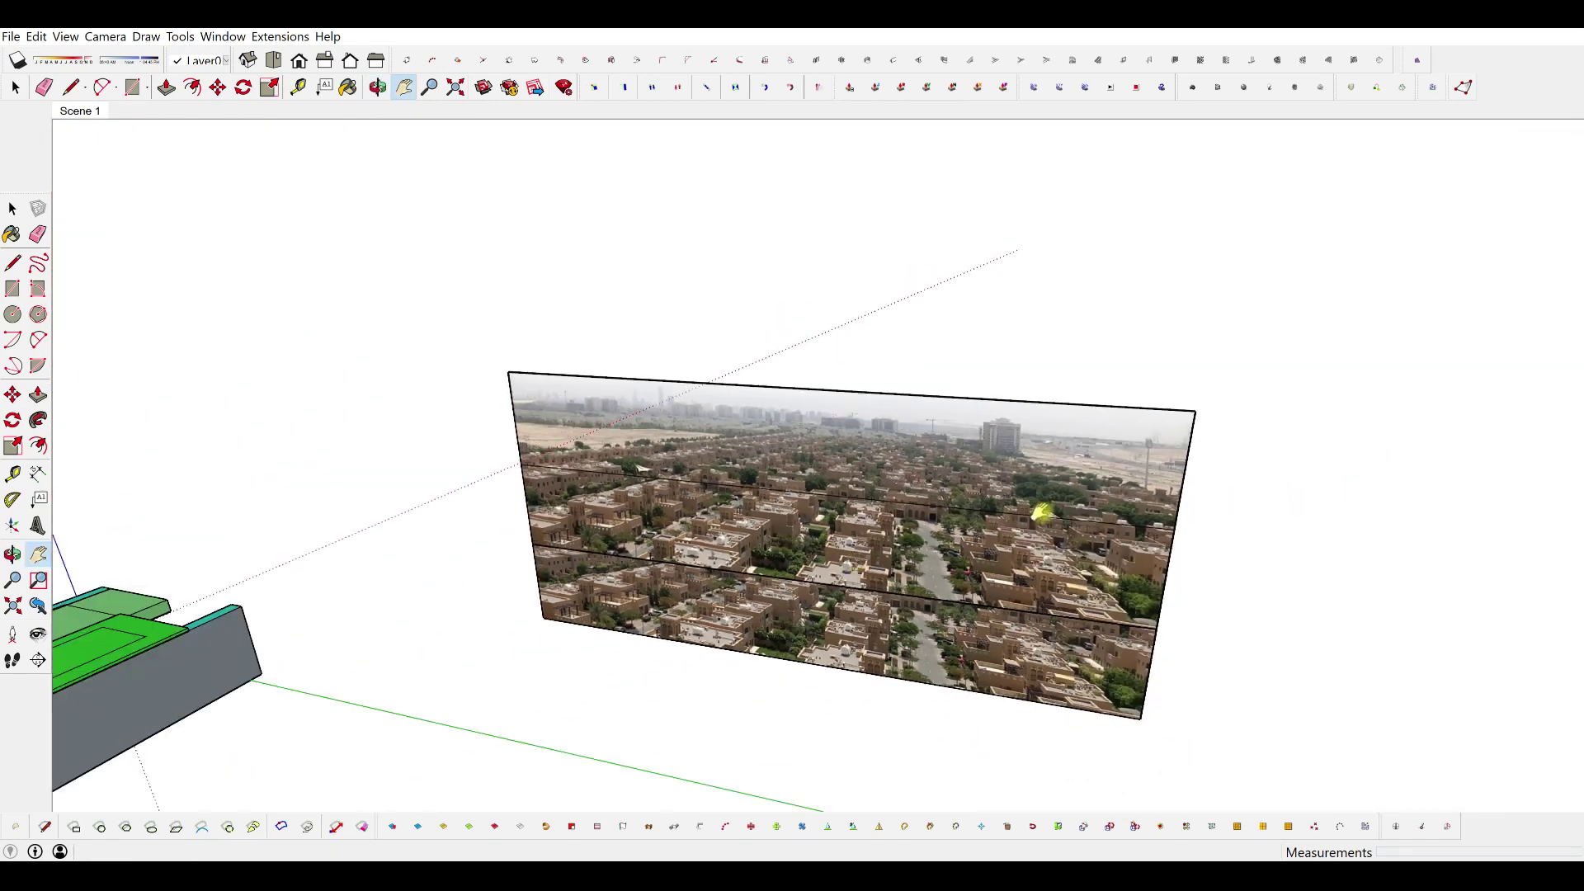
pyautogui.moveTo(944, 509); pyautogui.dragTo(869, 532, button='middle')
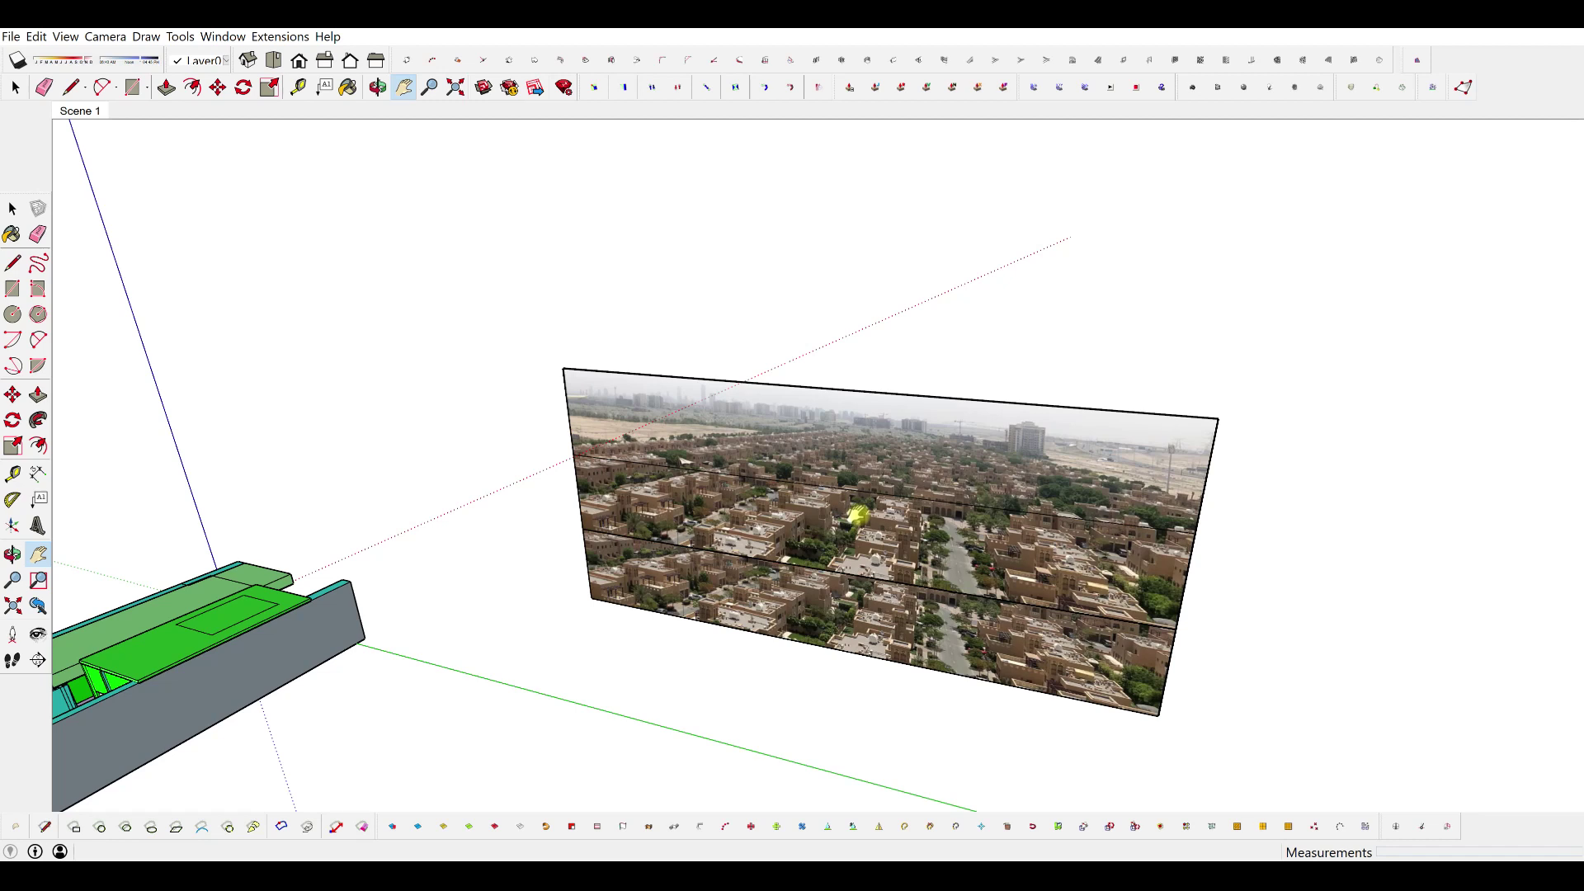
pyautogui.scroll(2, 968, 518)
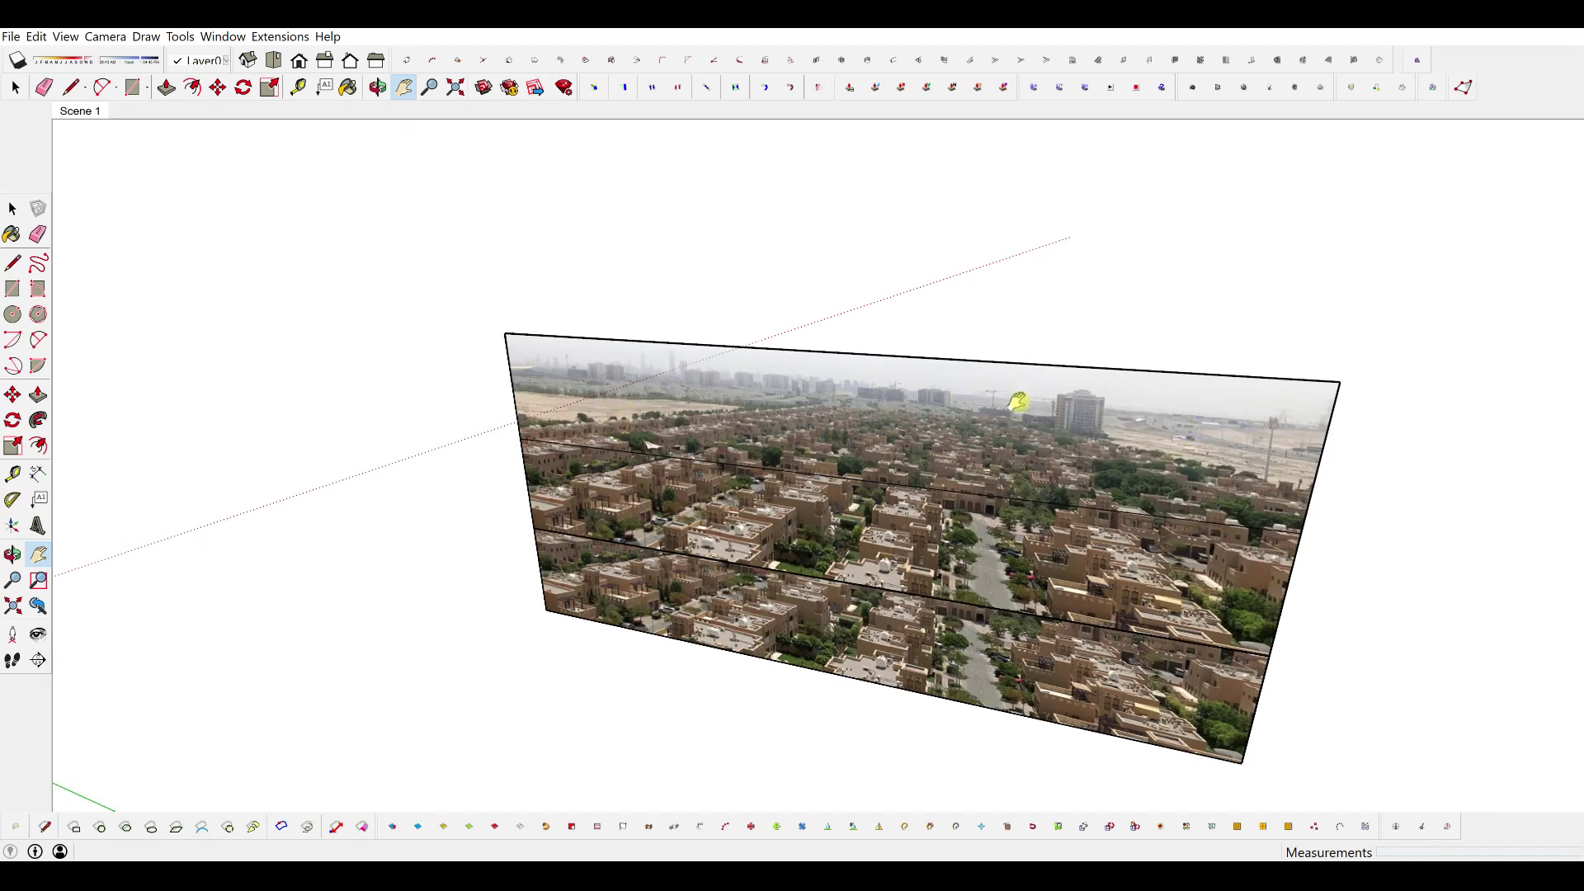
pyautogui.scroll(2, 636, 290)
pyautogui.scroll(3, 658, 234)
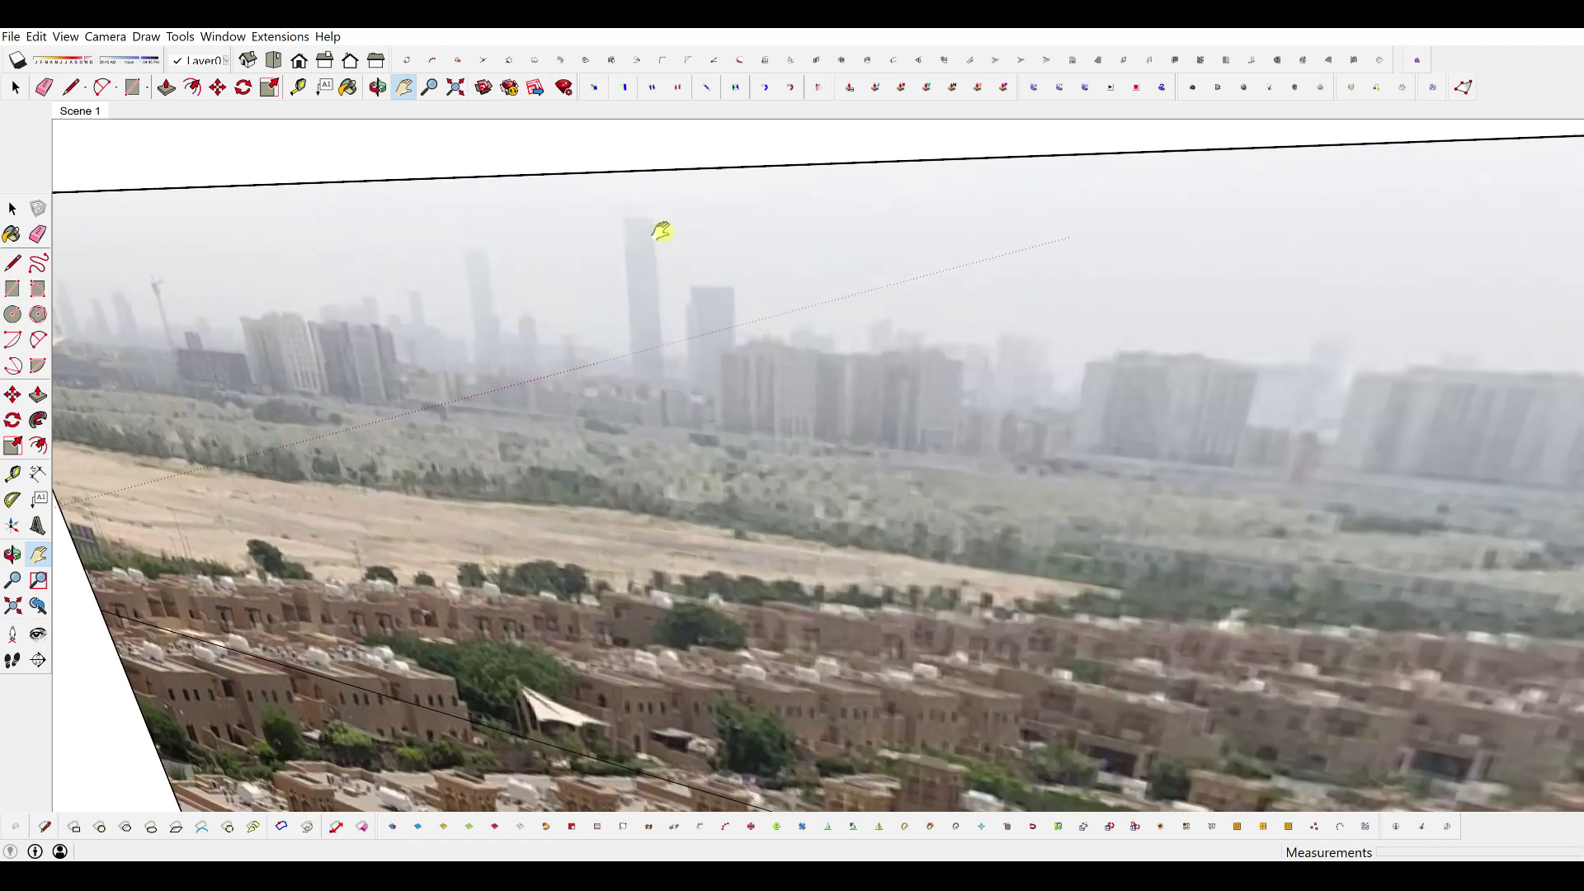
pyautogui.scroll(-3, 663, 371)
pyautogui.scroll(3, 859, 413)
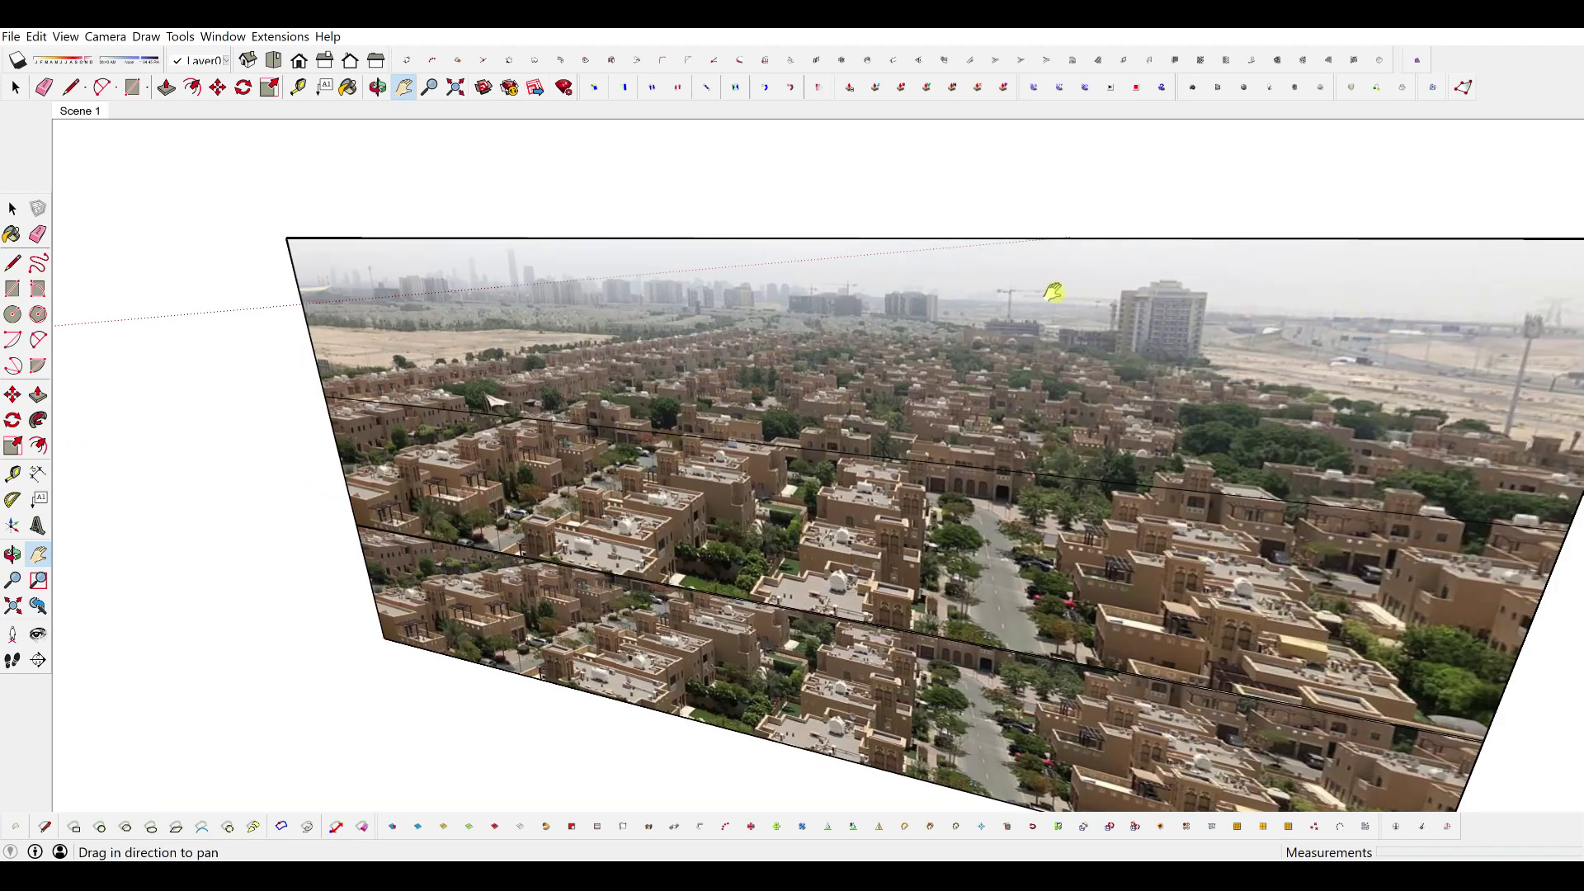
pyautogui.scroll(-6, 858, 379)
# Step: Inspect the top of the room's ceiling and walls beside the backdrop, and return to the Scene 1 view
pyautogui.moveTo(602, 379); pyautogui.dragTo(222, 660, button='middle')
pyautogui.scroll(1, 594, 404)
pyautogui.scroll(1, 629, 462)
pyautogui.scroll(4, 635, 491)
pyautogui.moveTo(405, 482); pyautogui.dragTo(692, 365, button='middle')
pyautogui.scroll(4, 711, 373)
pyautogui.moveTo(565, 459); pyautogui.dragTo(1238, 487, button='middle')
pyautogui.scroll(-4, 670, 449)
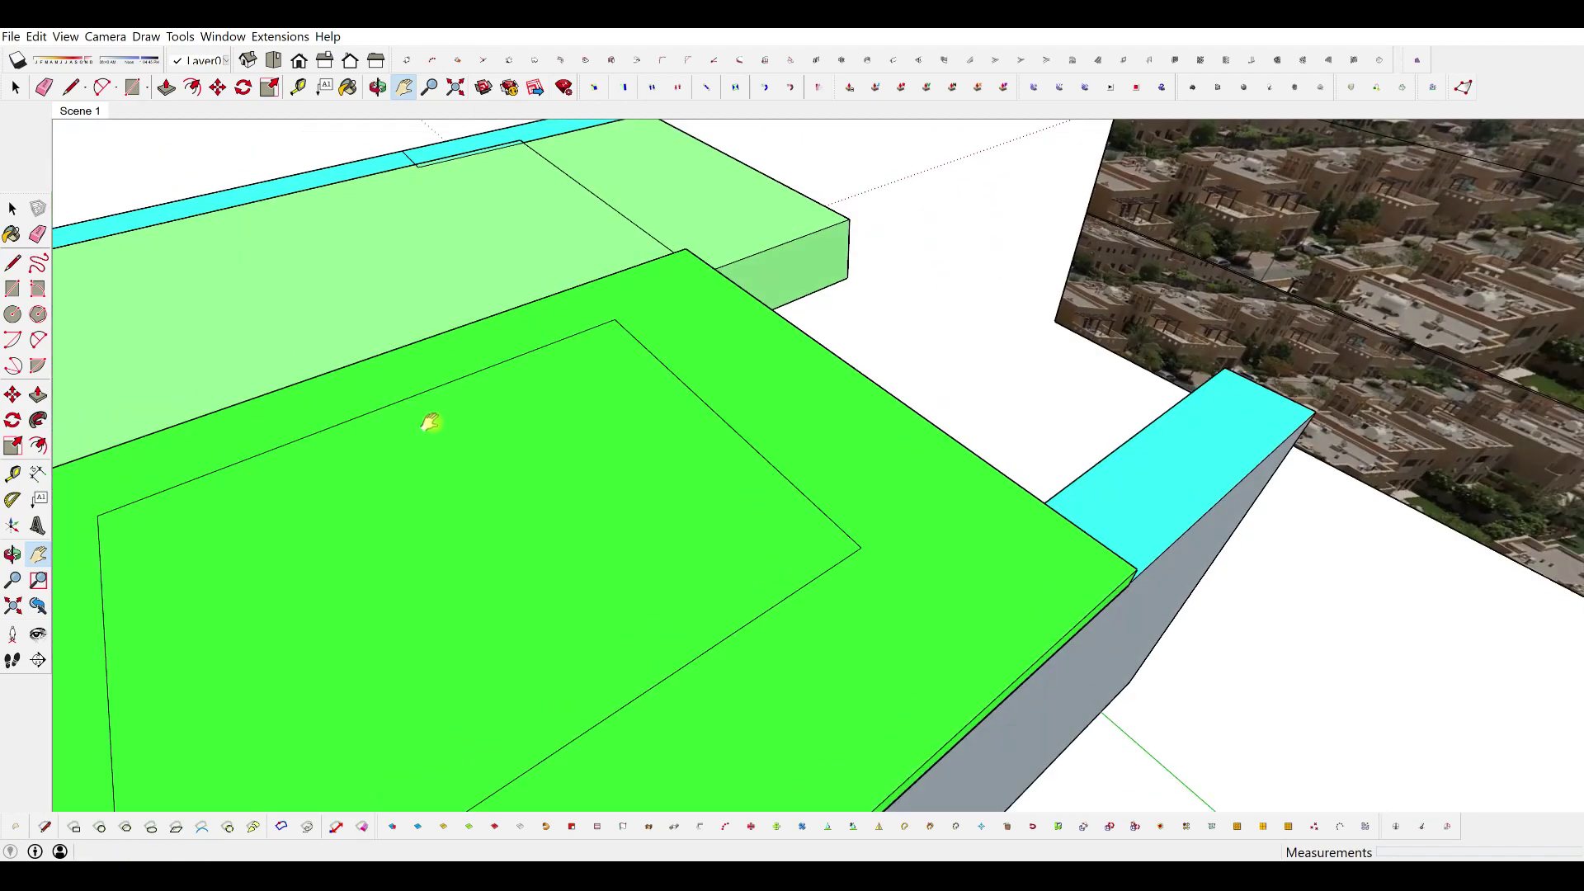
pyautogui.moveTo(432, 422); pyautogui.dragTo(627, 288, button='middle')
pyautogui.click(80, 110)
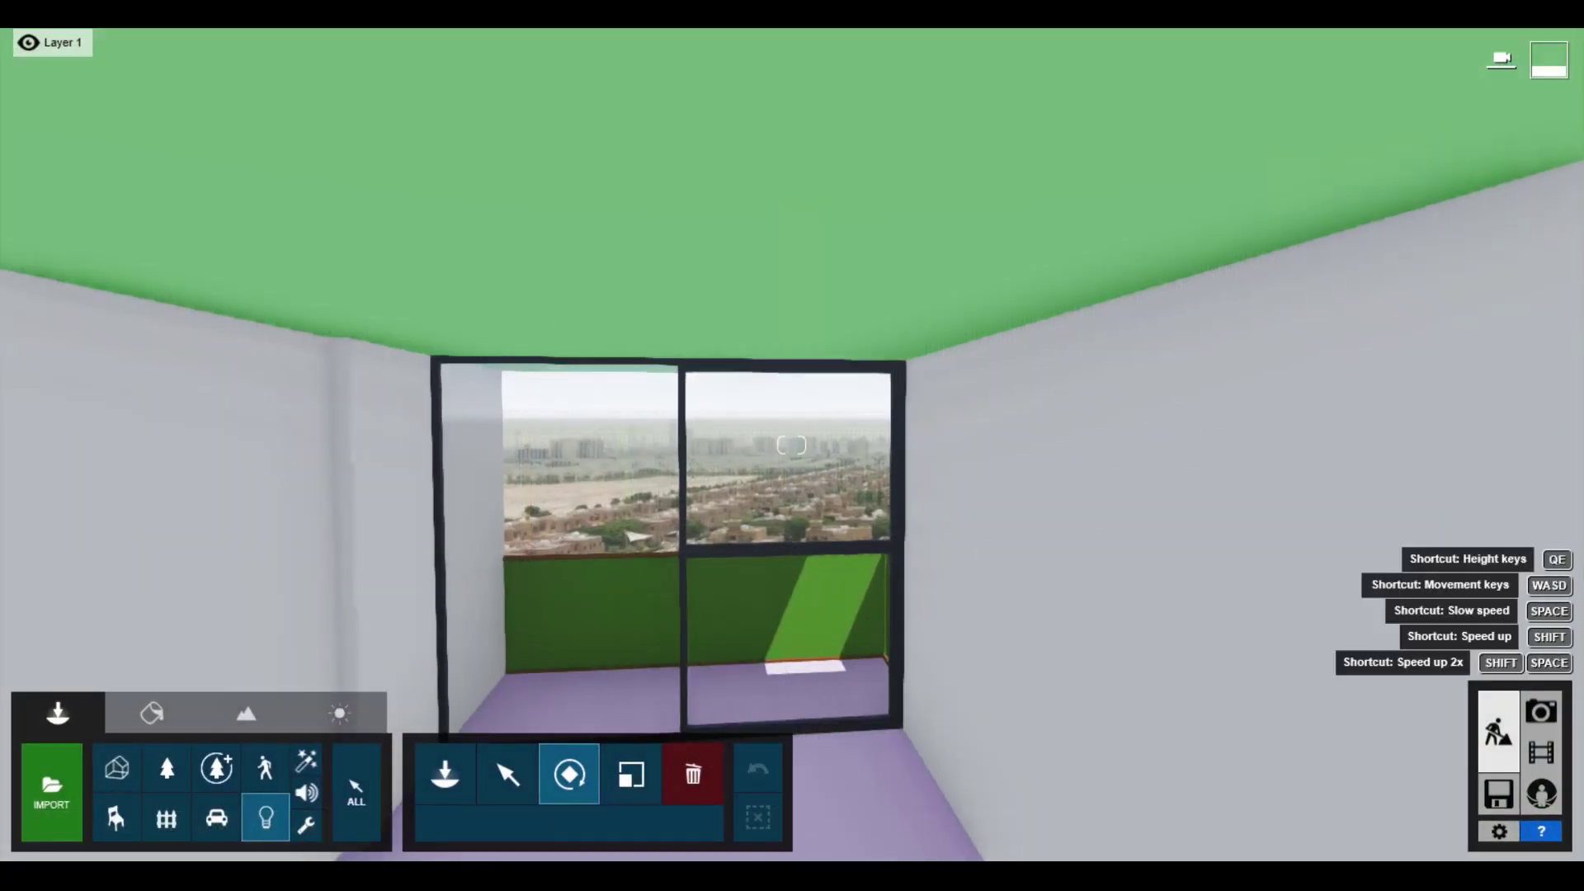
# Step: Switch to Lumion and examine the backdrop through the window and from the balcony, as well as the bedroom ceiling lights
pyautogui.moveTo(792, 445); pyautogui.dragTo(709, 486, button='right')
pyautogui.press('w')
pyautogui.press('w')
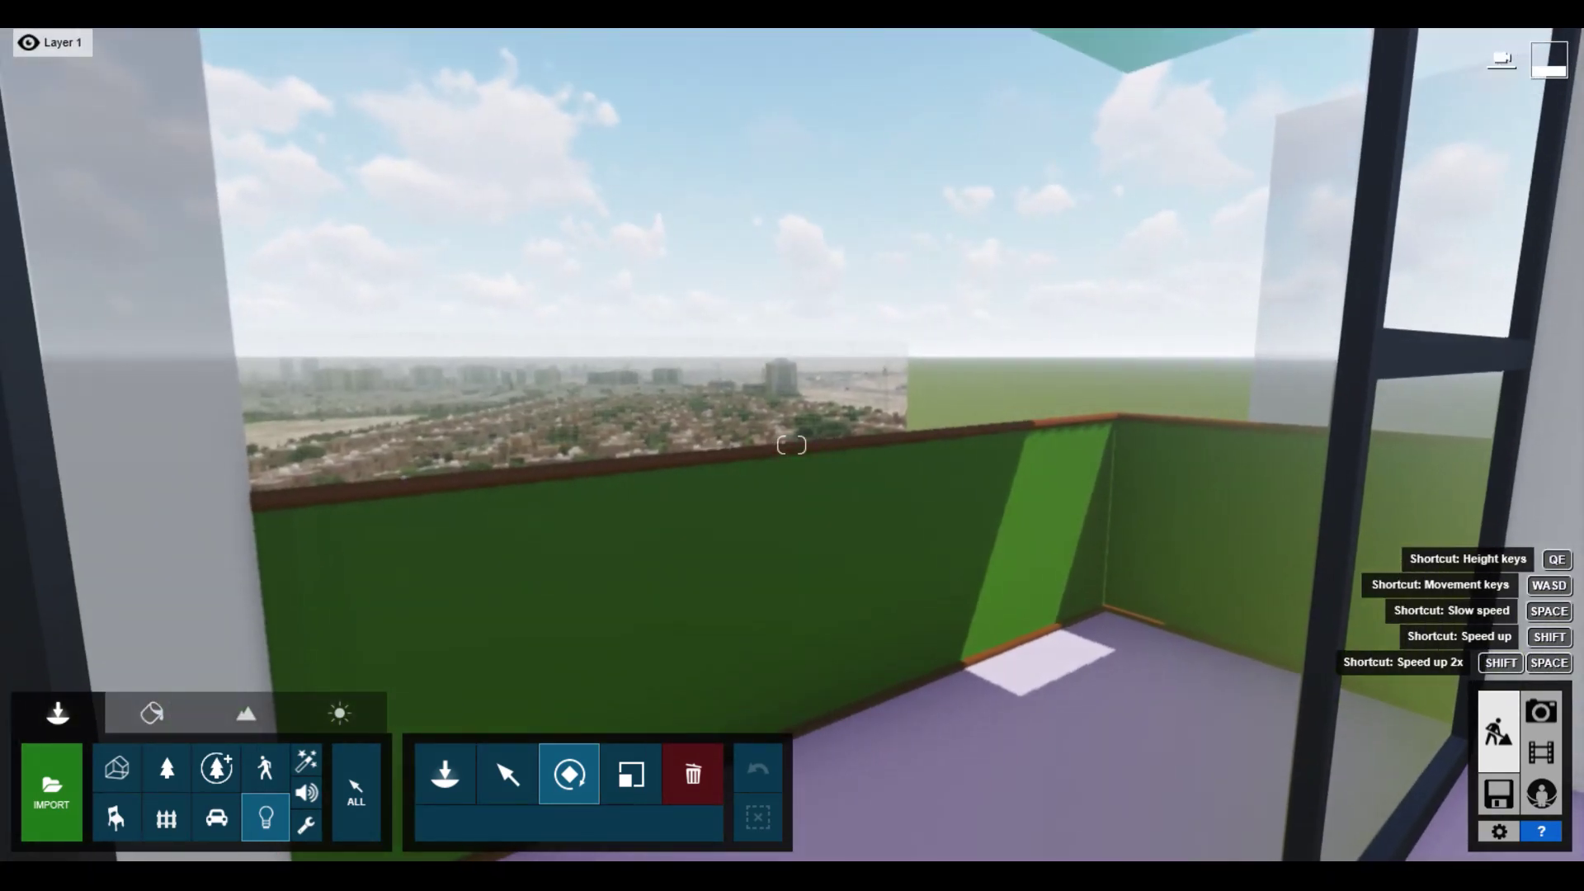
pyautogui.moveTo(791, 445); pyautogui.dragTo(449, 347, button='right')
pyautogui.press('w')
pyautogui.press('s')
pyautogui.press('d')
pyautogui.press('s')
pyautogui.press('s')
pyautogui.moveTo(905, 248); pyautogui.dragTo(1135, 301, button='right')
pyautogui.moveTo(768, 462); pyautogui.dragTo(504, 464, button='right')
pyautogui.press('w')
pyautogui.press('s')
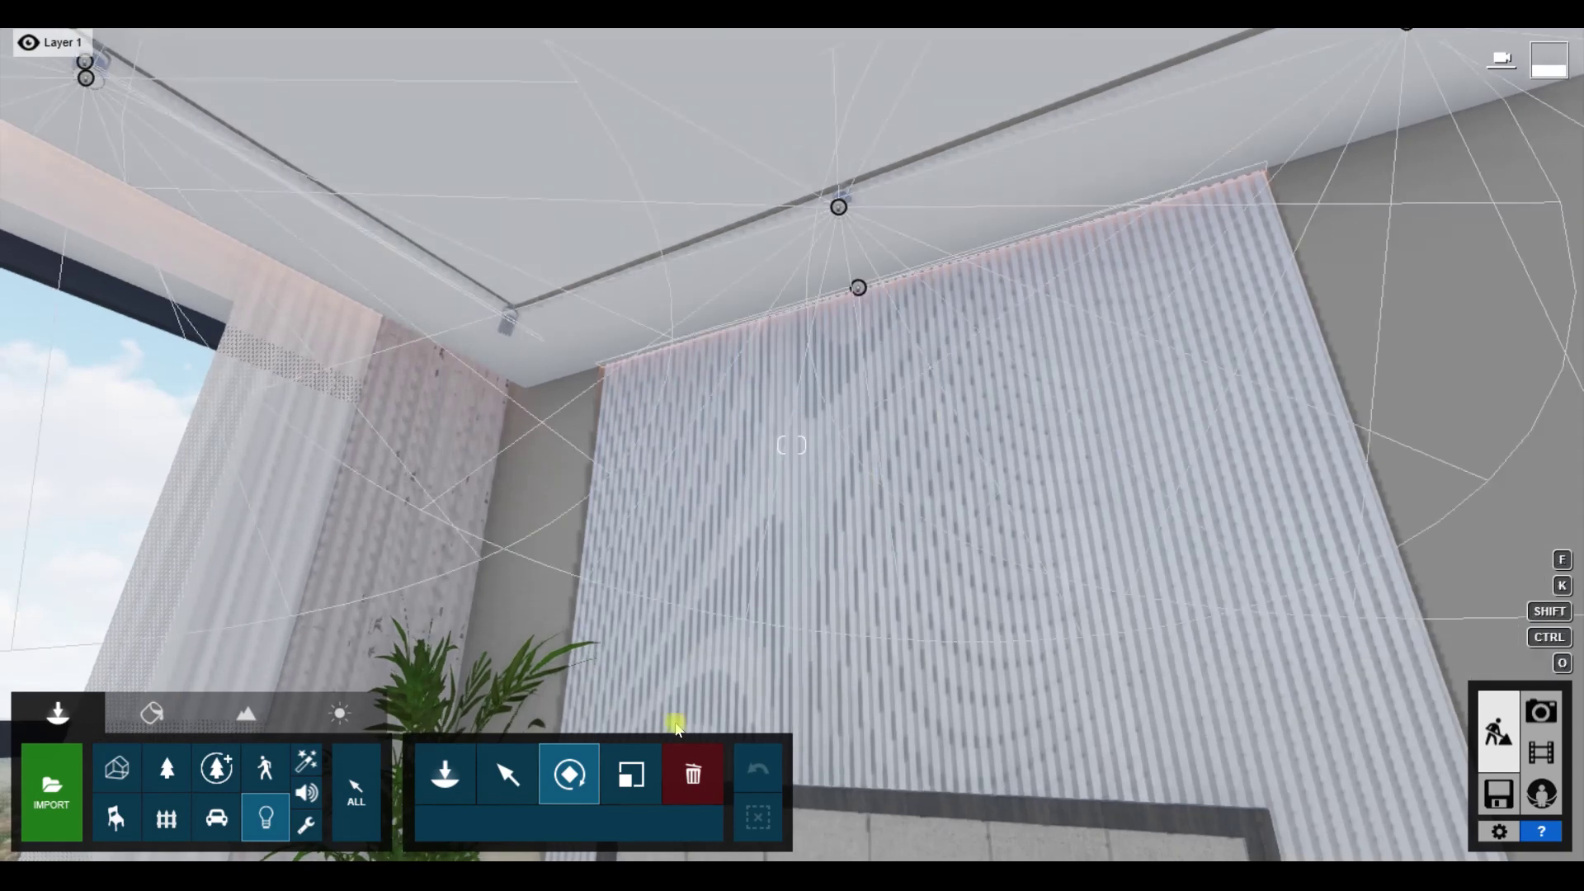
# Step: Find the Line Light in the lights library and select the one placed above the slatted wall to show its properties
pyautogui.click(497, 776)
pyautogui.click(854, 292)
pyautogui.press('d')
pyautogui.moveTo(854, 293); pyautogui.dragTo(701, 248, button='right')
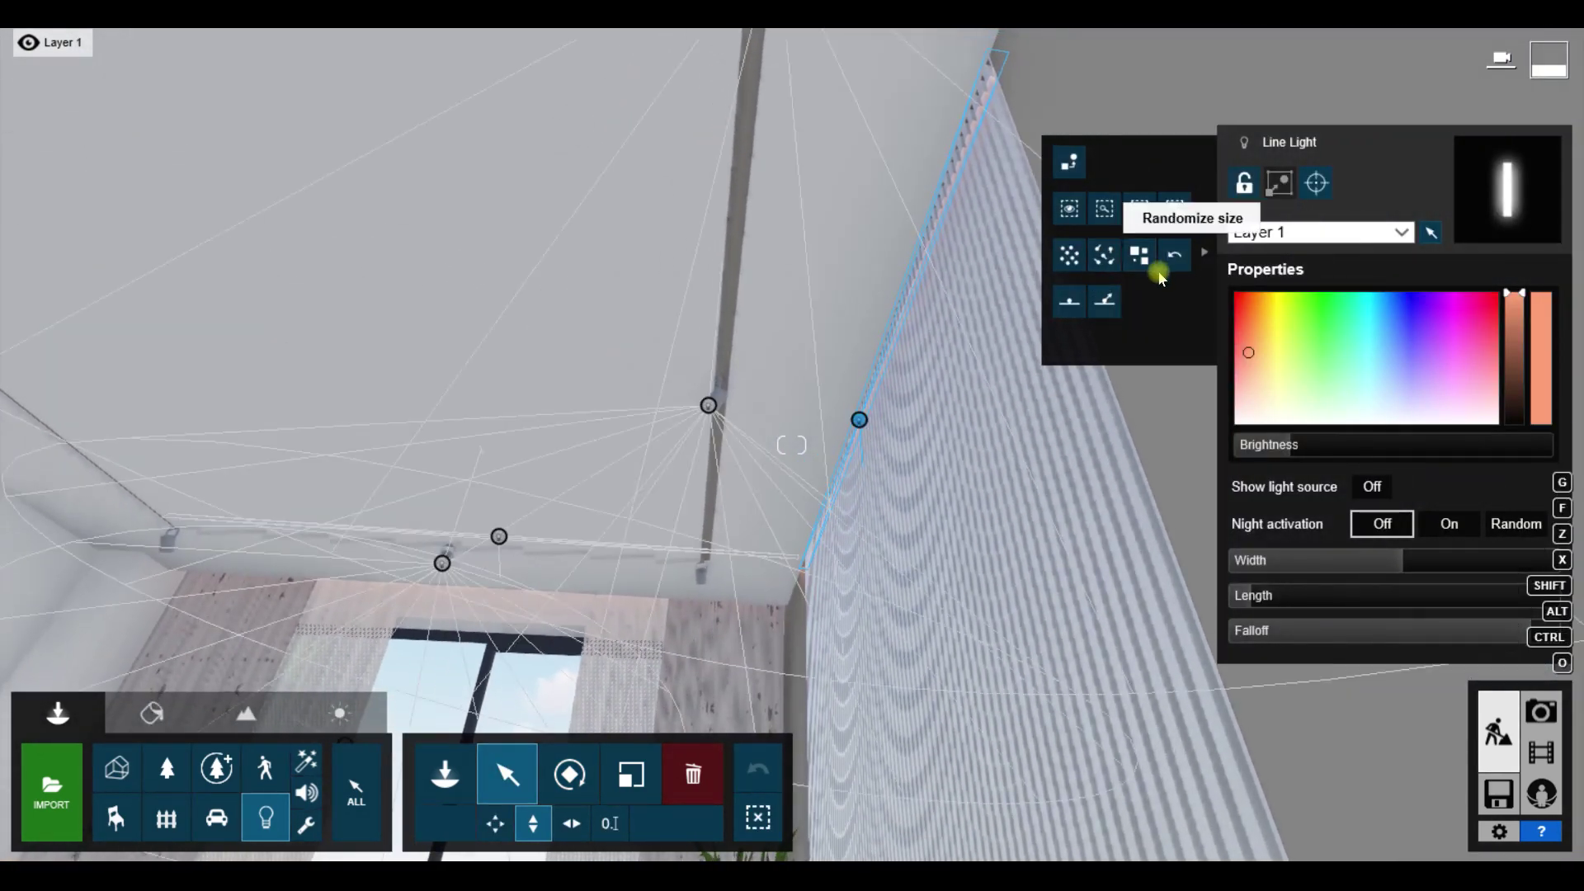
pyautogui.click(265, 817)
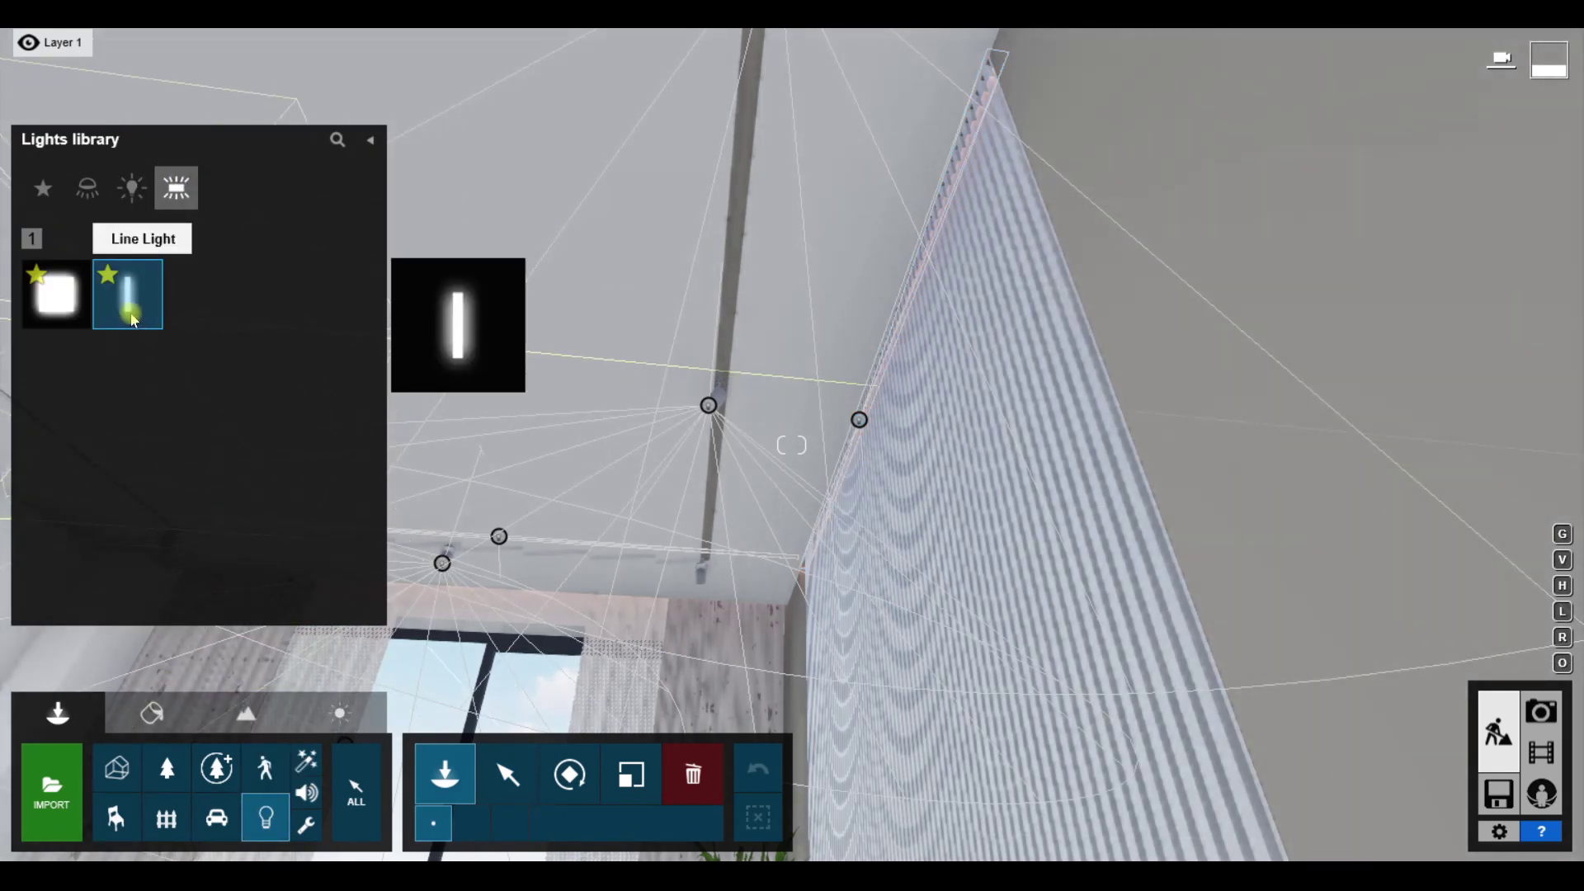
pyautogui.click(133, 319)
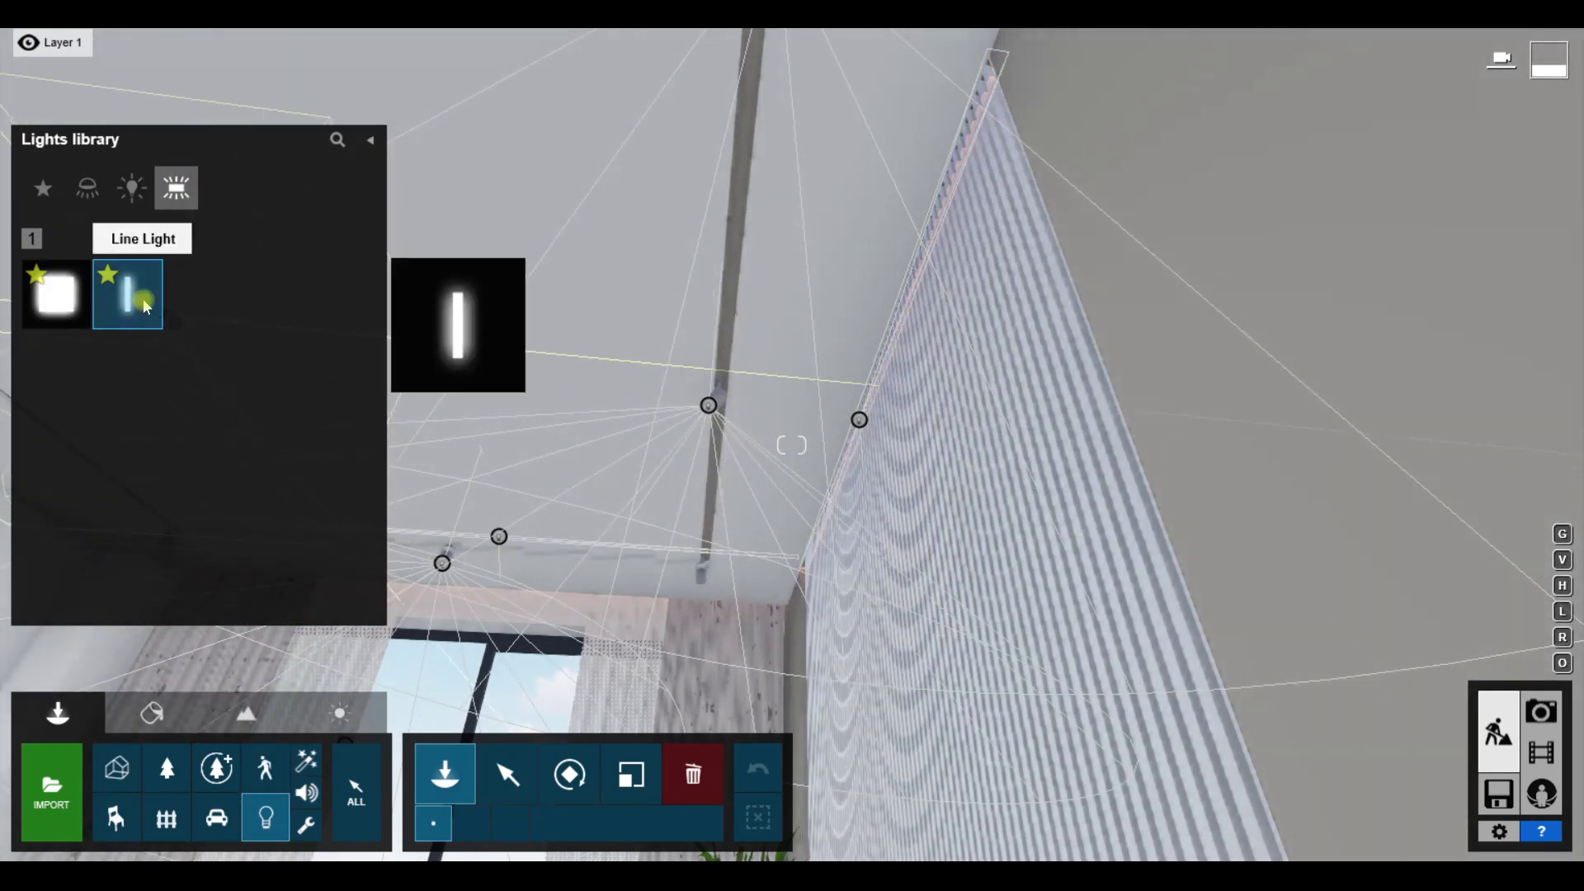
pyautogui.click(508, 774)
pyautogui.click(859, 421)
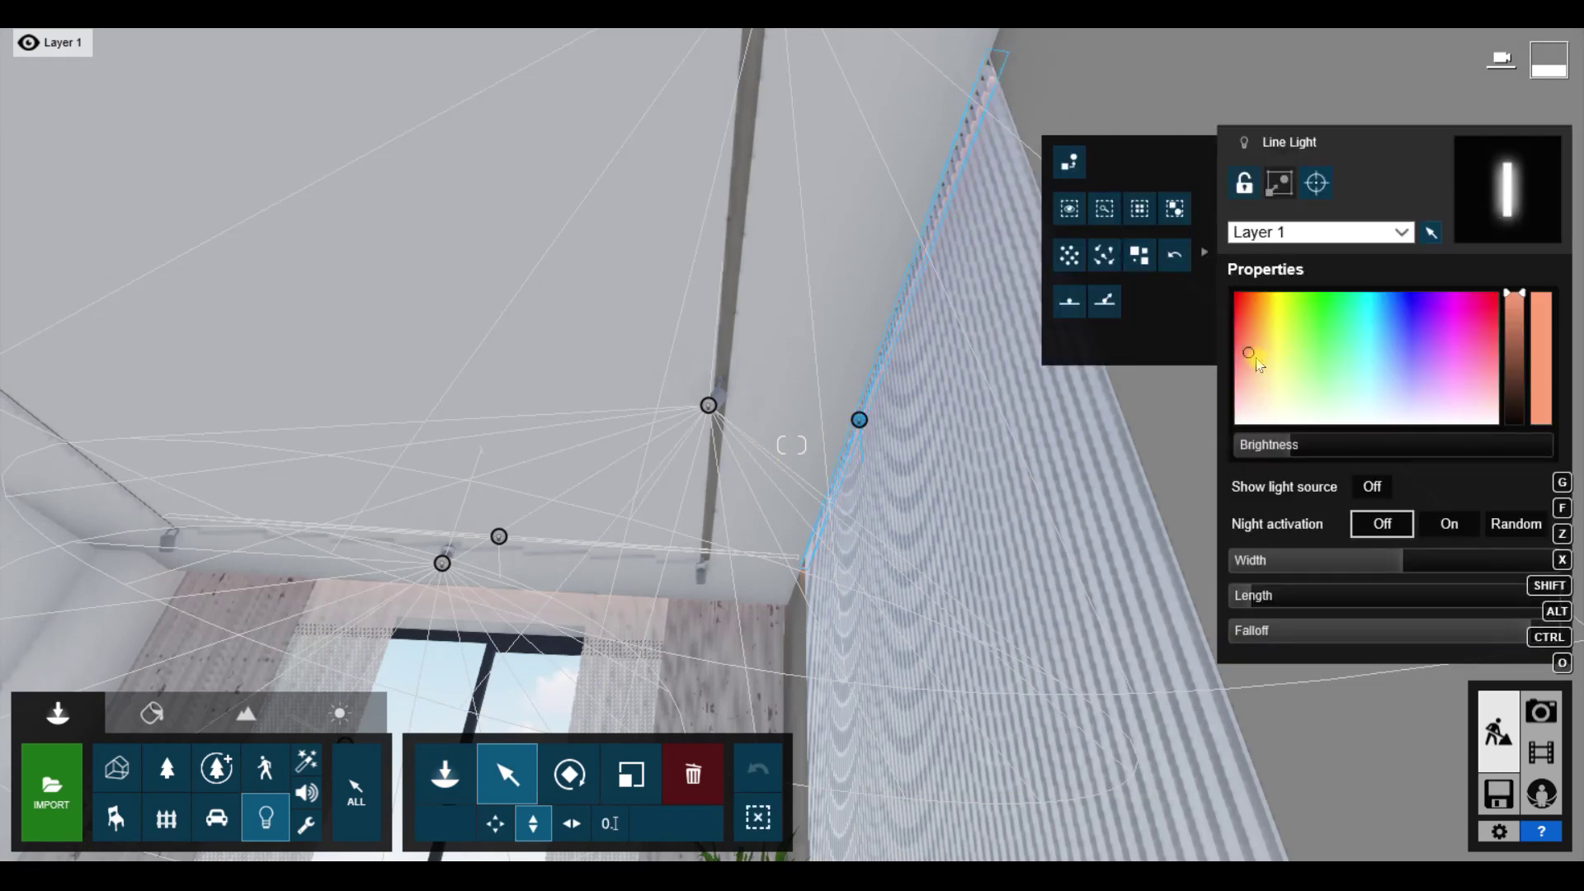
# Step: Lower the falloff of the line light above the slatted wall to about the middle of its range
pyautogui.click(1275, 633)
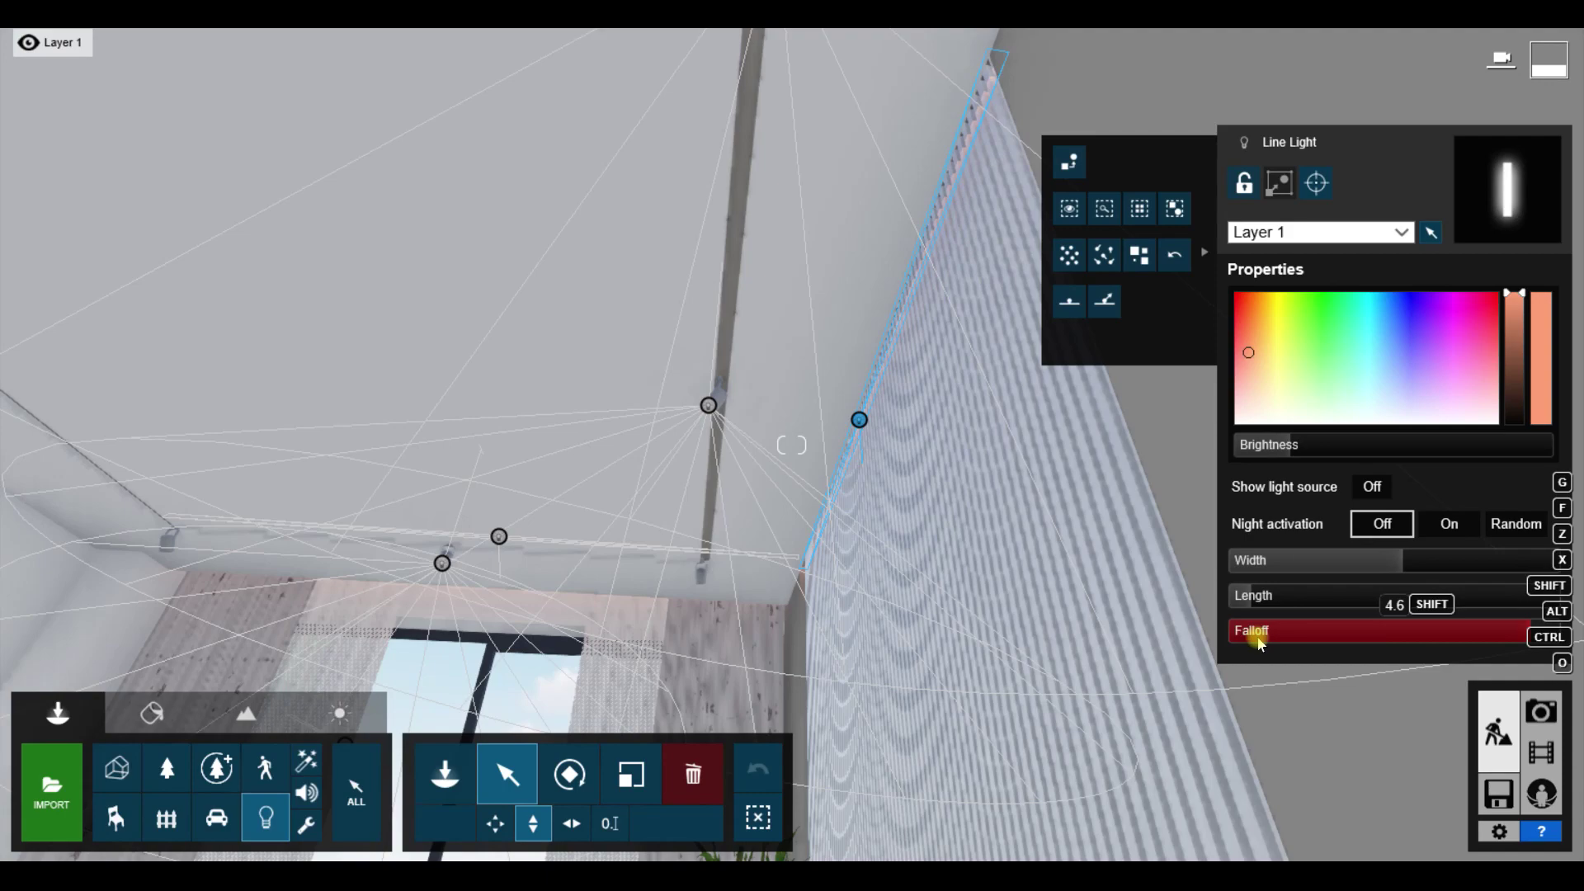
pyautogui.moveTo(967, 435); pyautogui.dragTo(891, 520, button='right')
pyautogui.moveTo(792, 445); pyautogui.dragTo(548, 435, button='right')
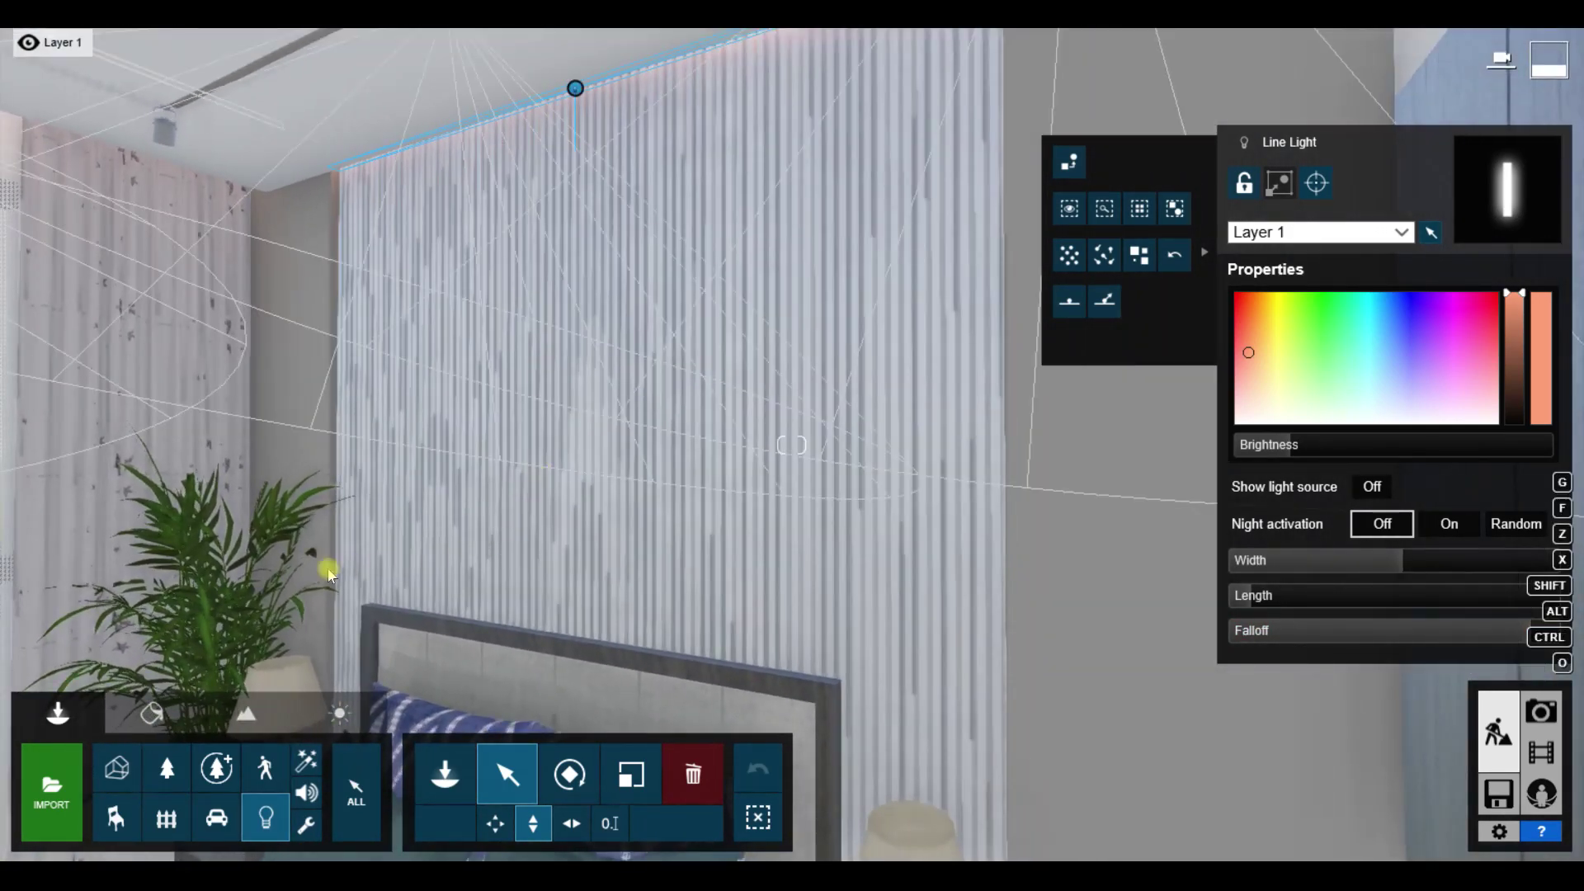
pyautogui.moveTo(1450, 631); pyautogui.dragTo(1374, 647)
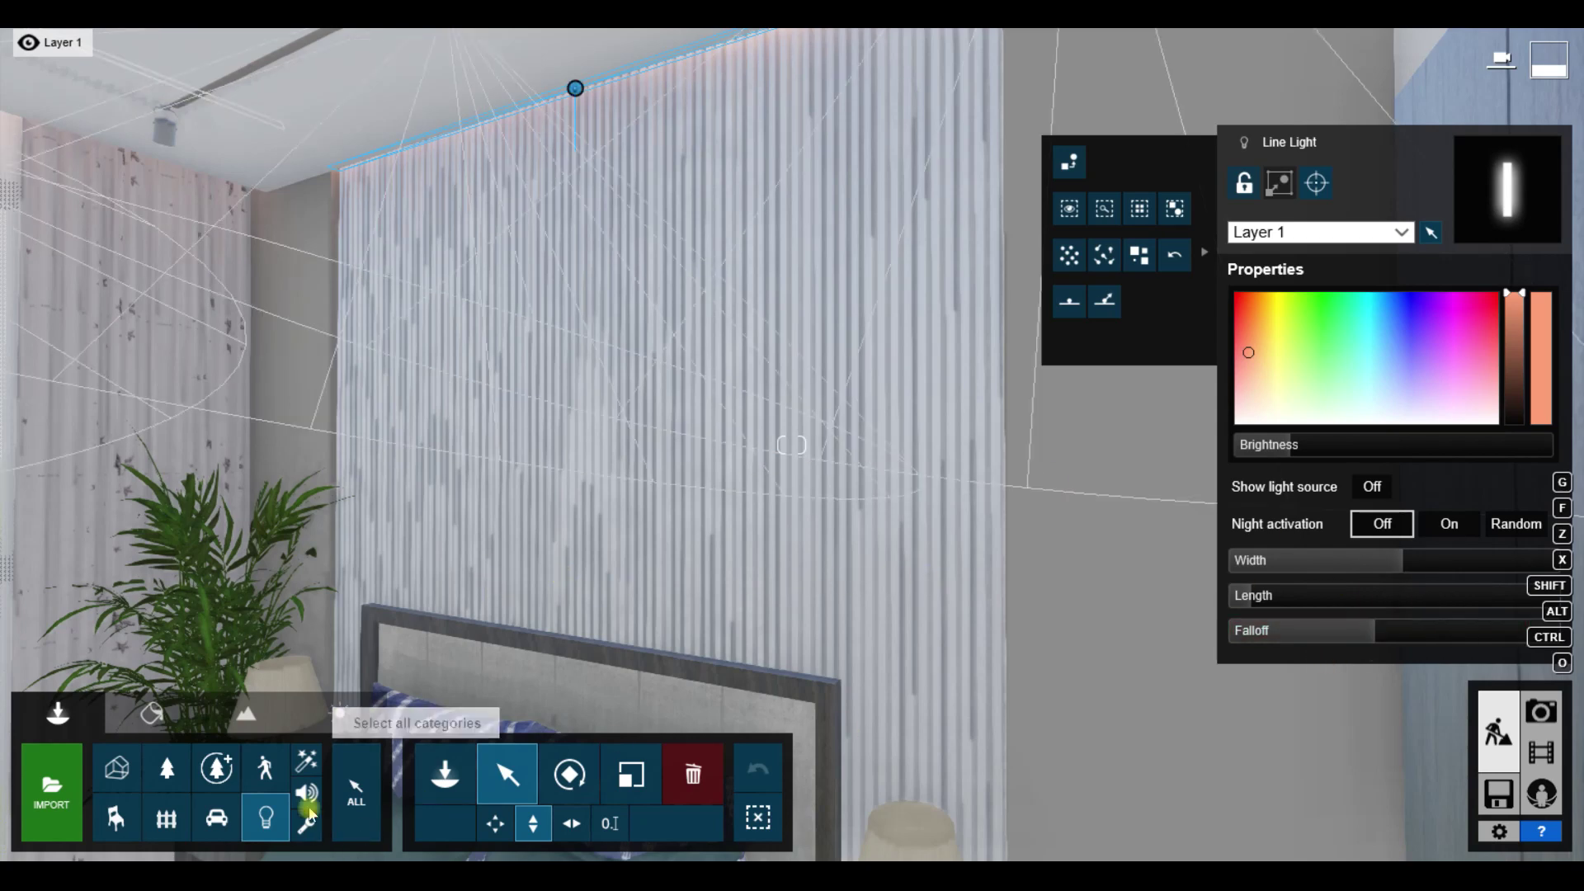
# Step: Set the scene to night by moving the sun below the horizon
pyautogui.click(340, 711)
pyautogui.click(334, 799)
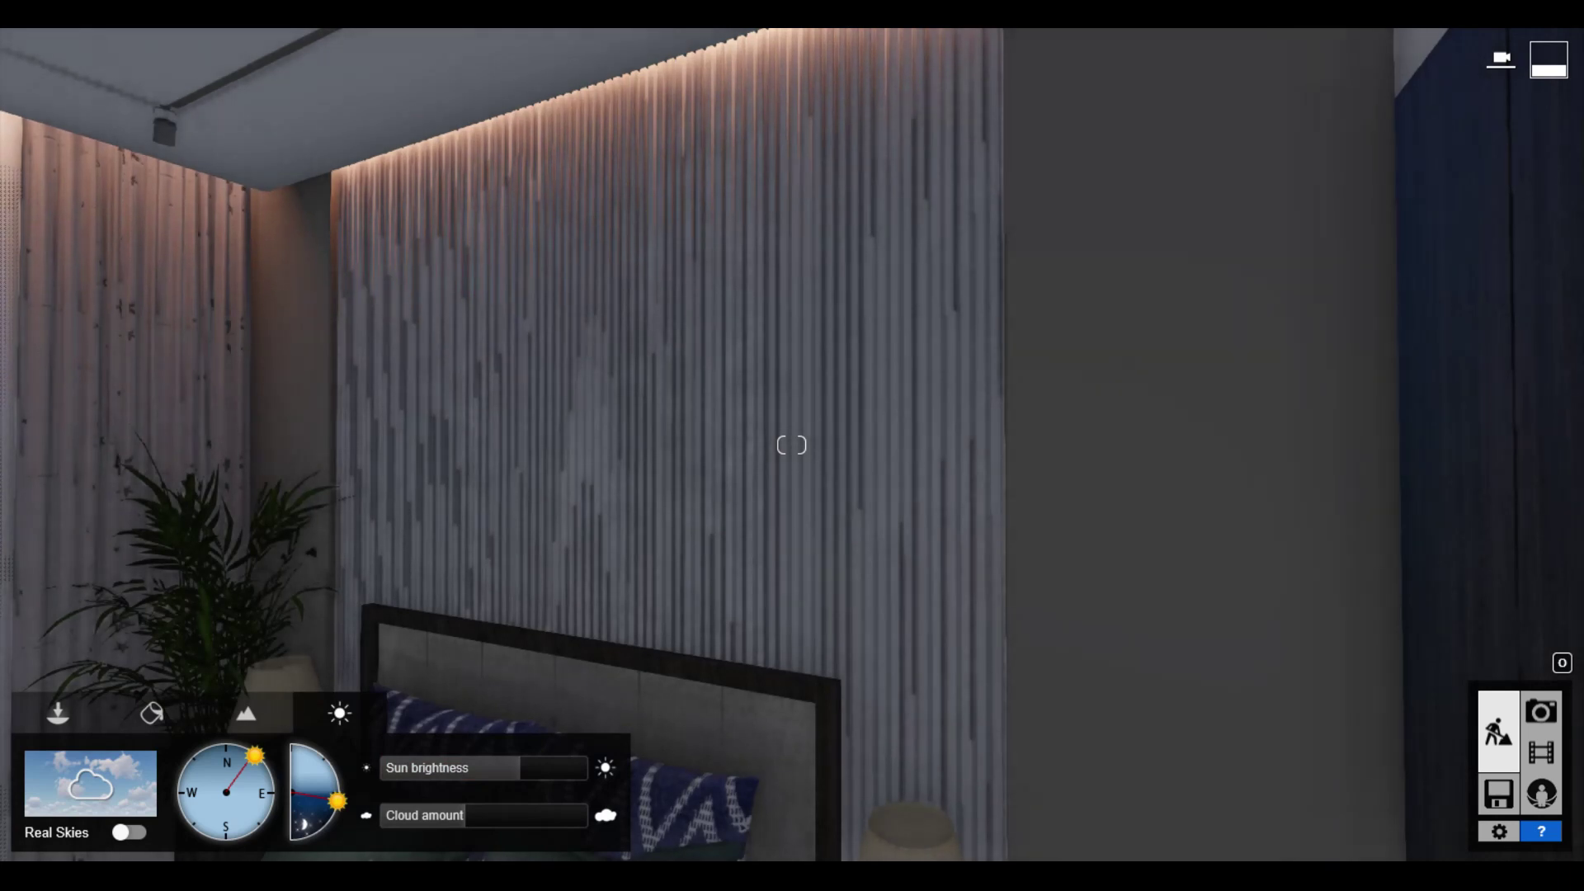
pyautogui.moveTo(957, 448); pyautogui.dragTo(949, 387, button='right')
# Step: Try a falloff of 1.0 on the slatted wall's line light, and set it to 5.0
pyautogui.click(87, 714)
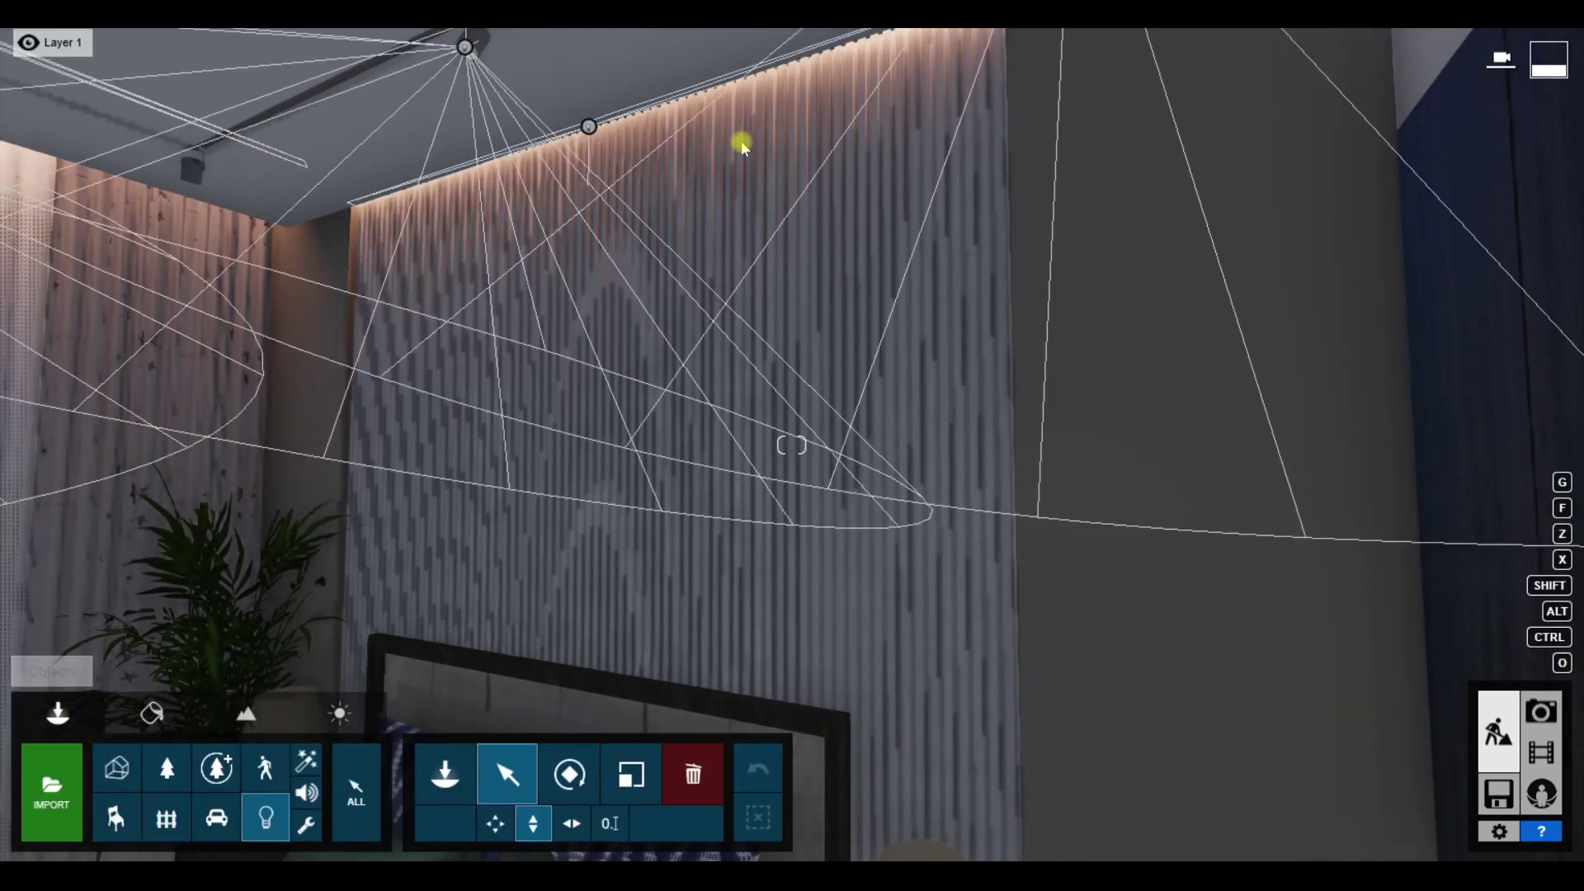
pyautogui.click(586, 127)
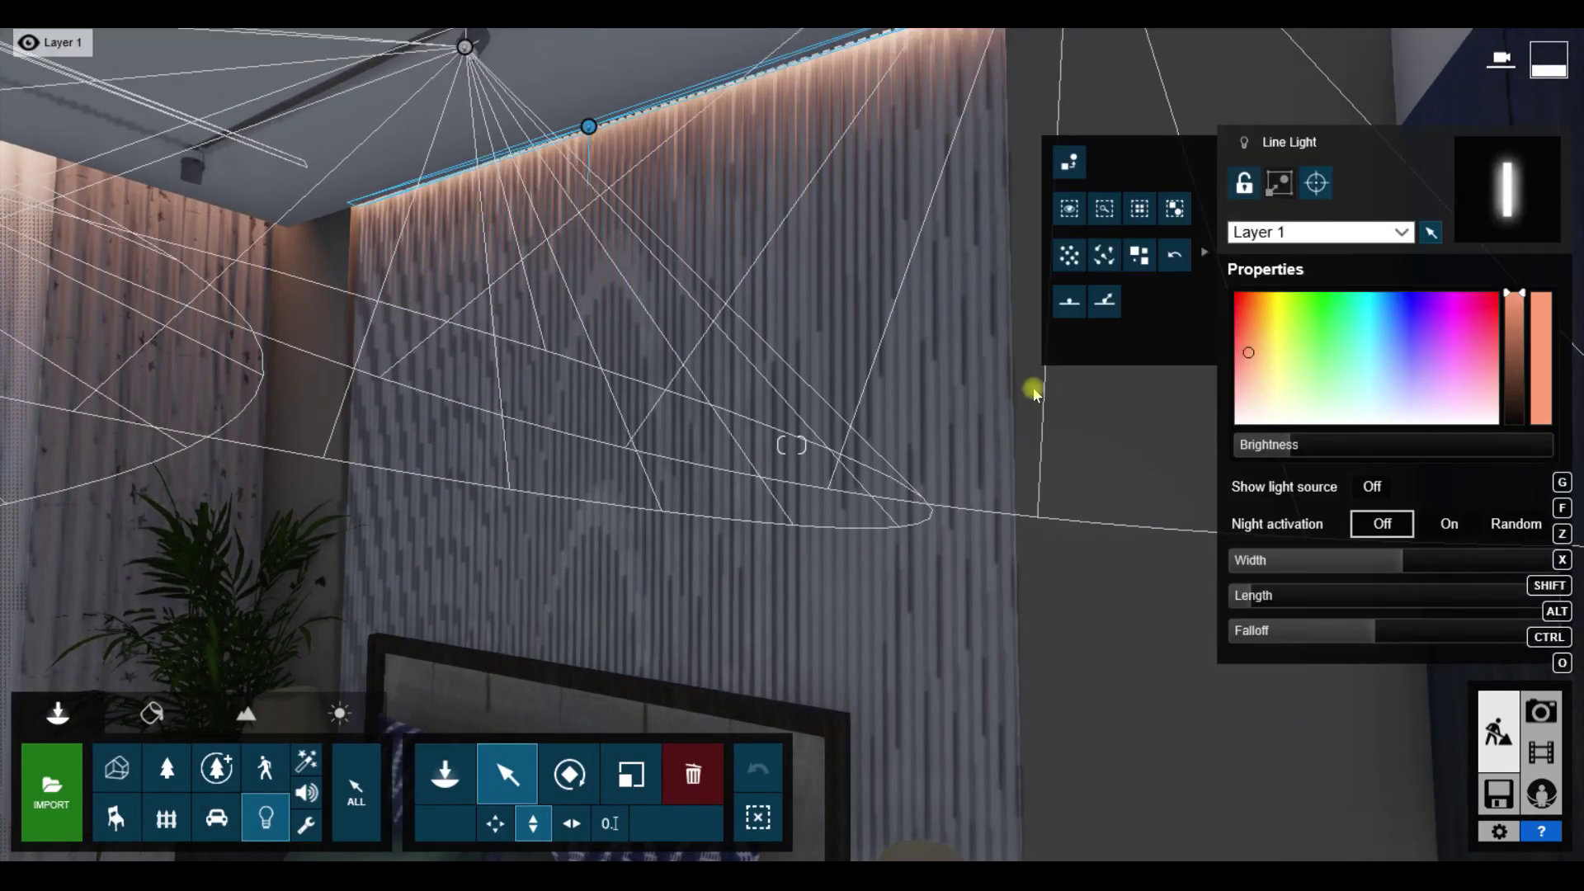
pyautogui.moveTo(1401, 631); pyautogui.dragTo(1247, 660)
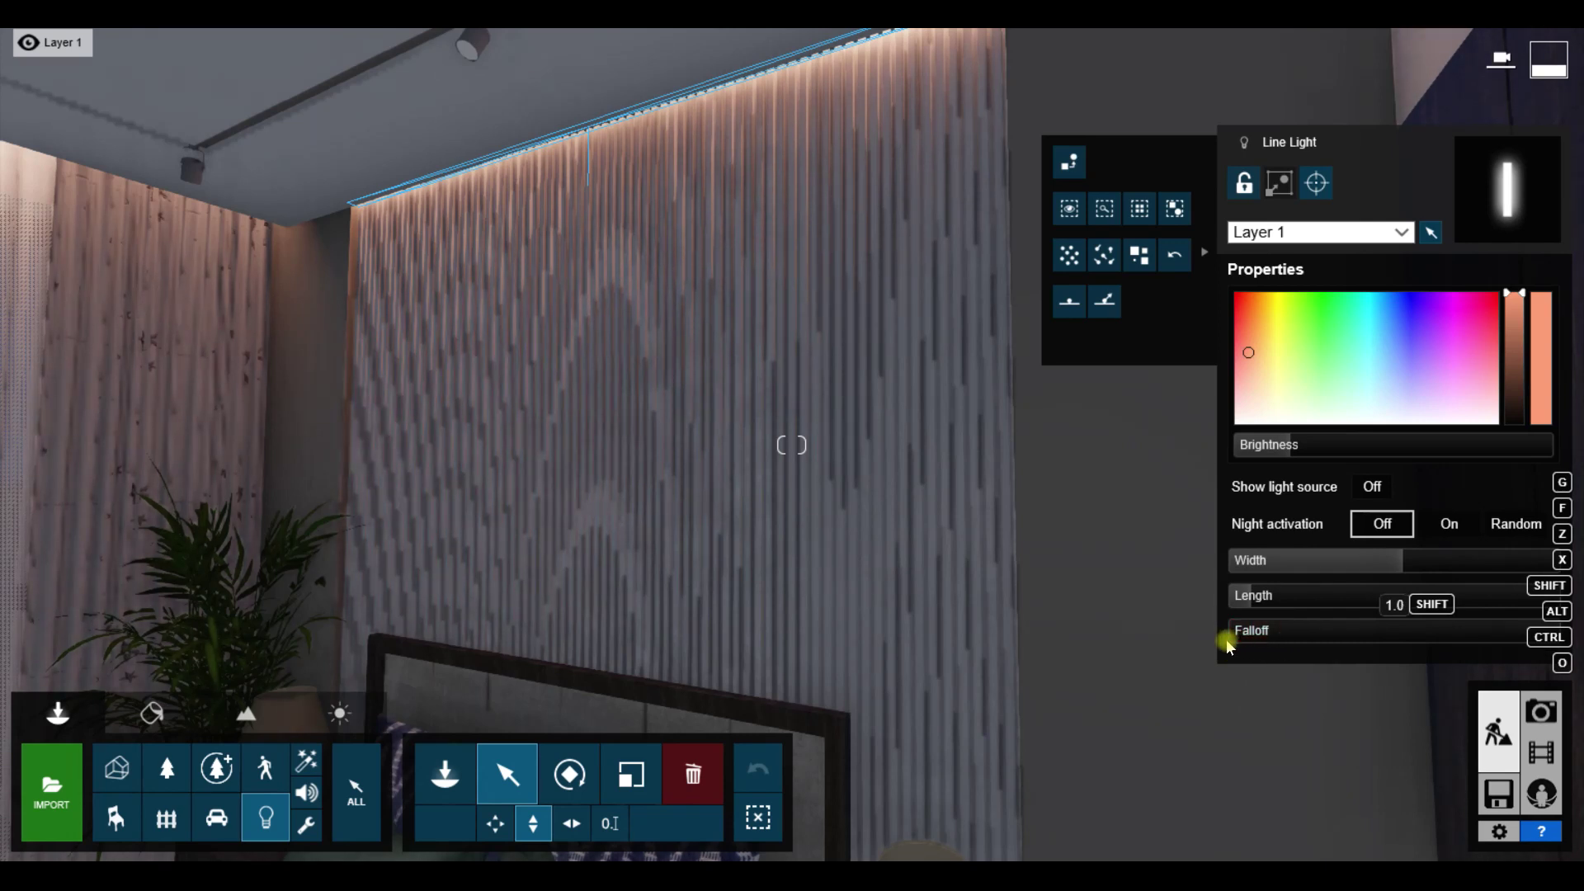
pyautogui.moveTo(1227, 646); pyautogui.dragTo(1578, 607)
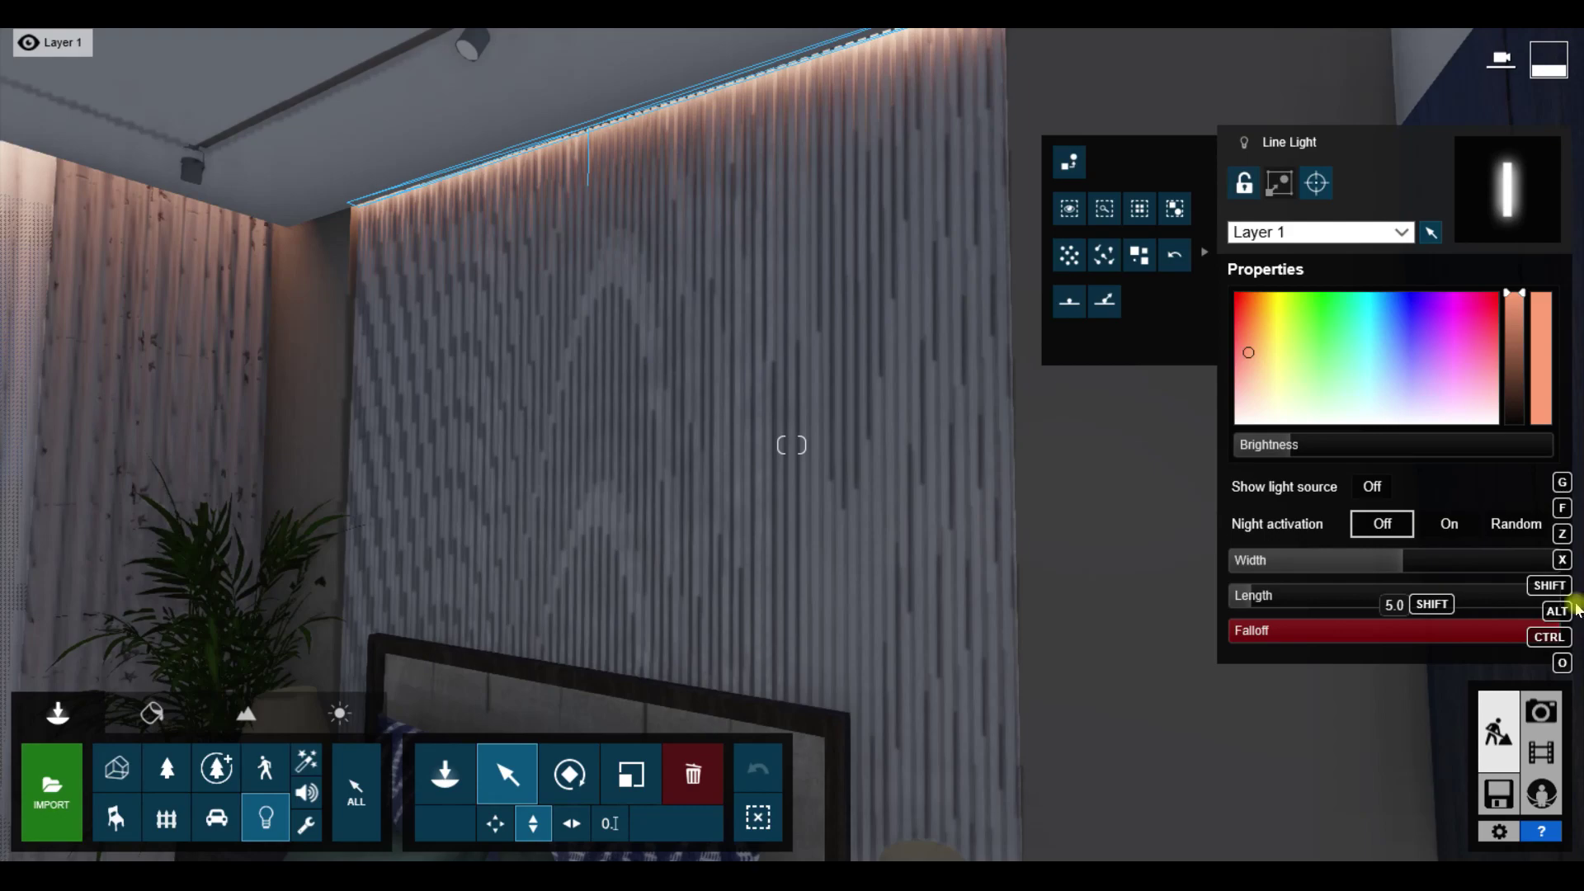
pyautogui.moveTo(1028, 571); pyautogui.dragTo(900, 596, button='right')
pyautogui.moveTo(429, 450); pyautogui.dragTo(338, 495, button='right')
pyautogui.moveTo(701, 388); pyautogui.dragTo(669, 444, button='right')
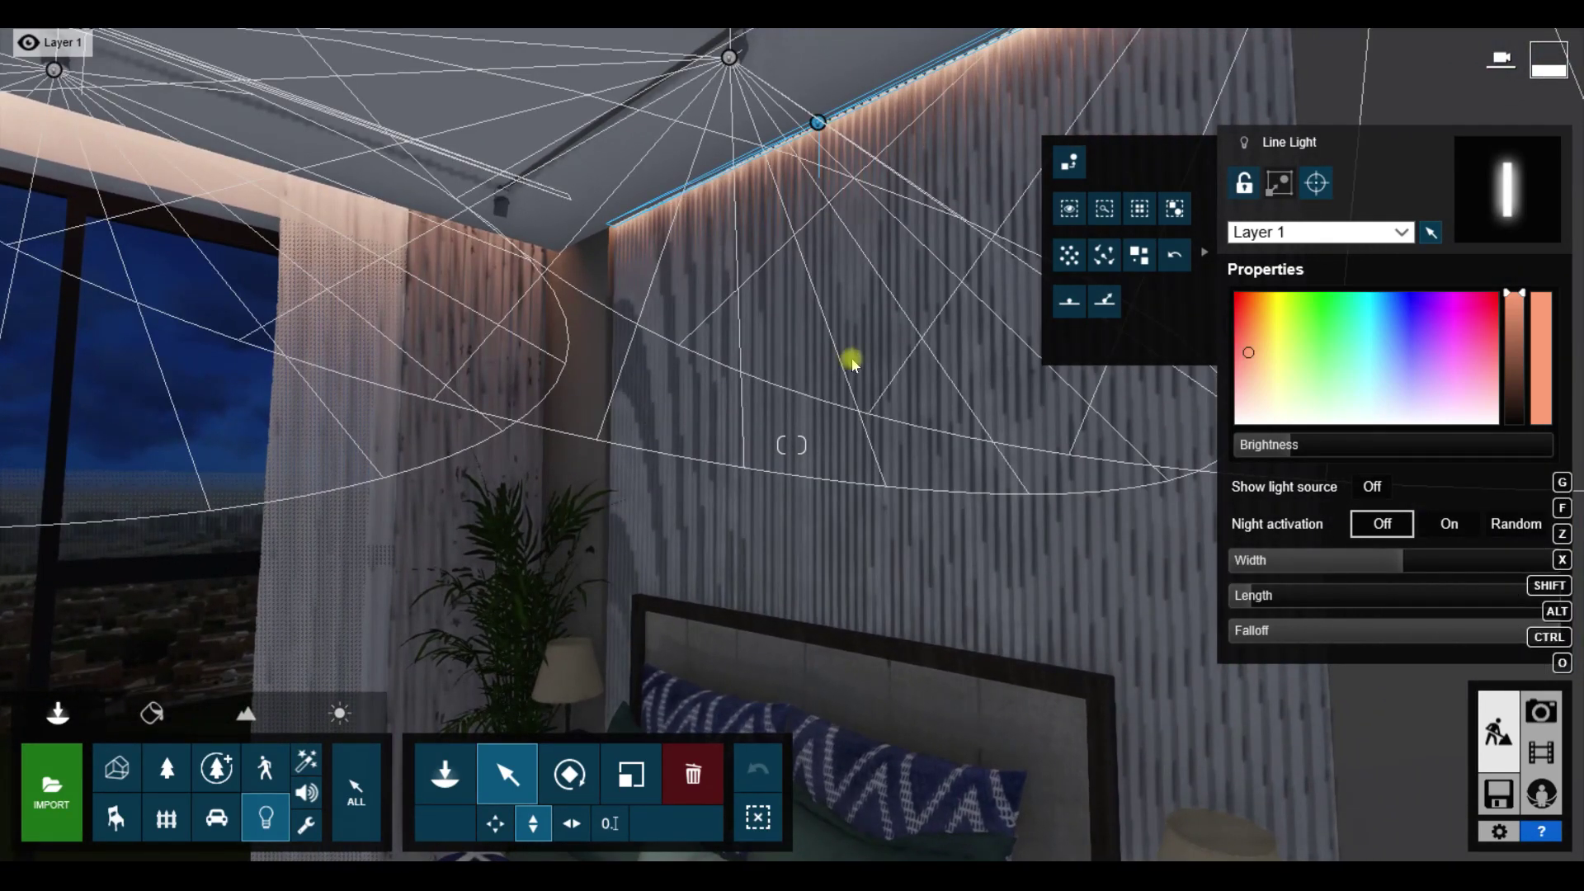
pyautogui.moveTo(857, 324); pyautogui.dragTo(493, 333, button='right')
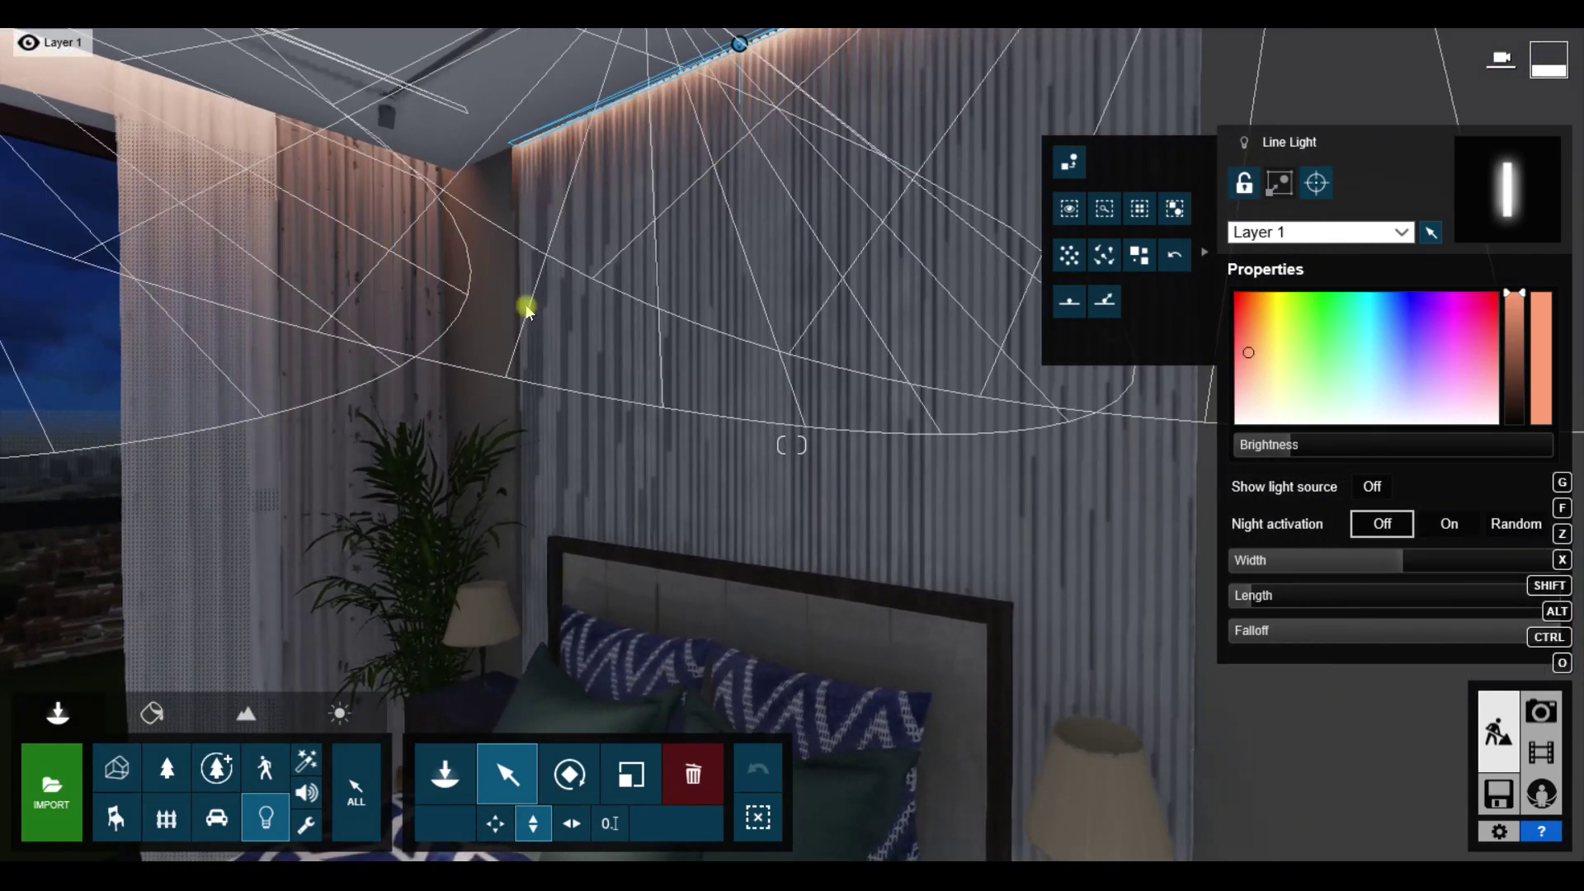
# Step: Raise the falloff of the slatted wall's line light to its maximum
pyautogui.moveTo(1485, 630); pyautogui.dragTo(1558, 627)
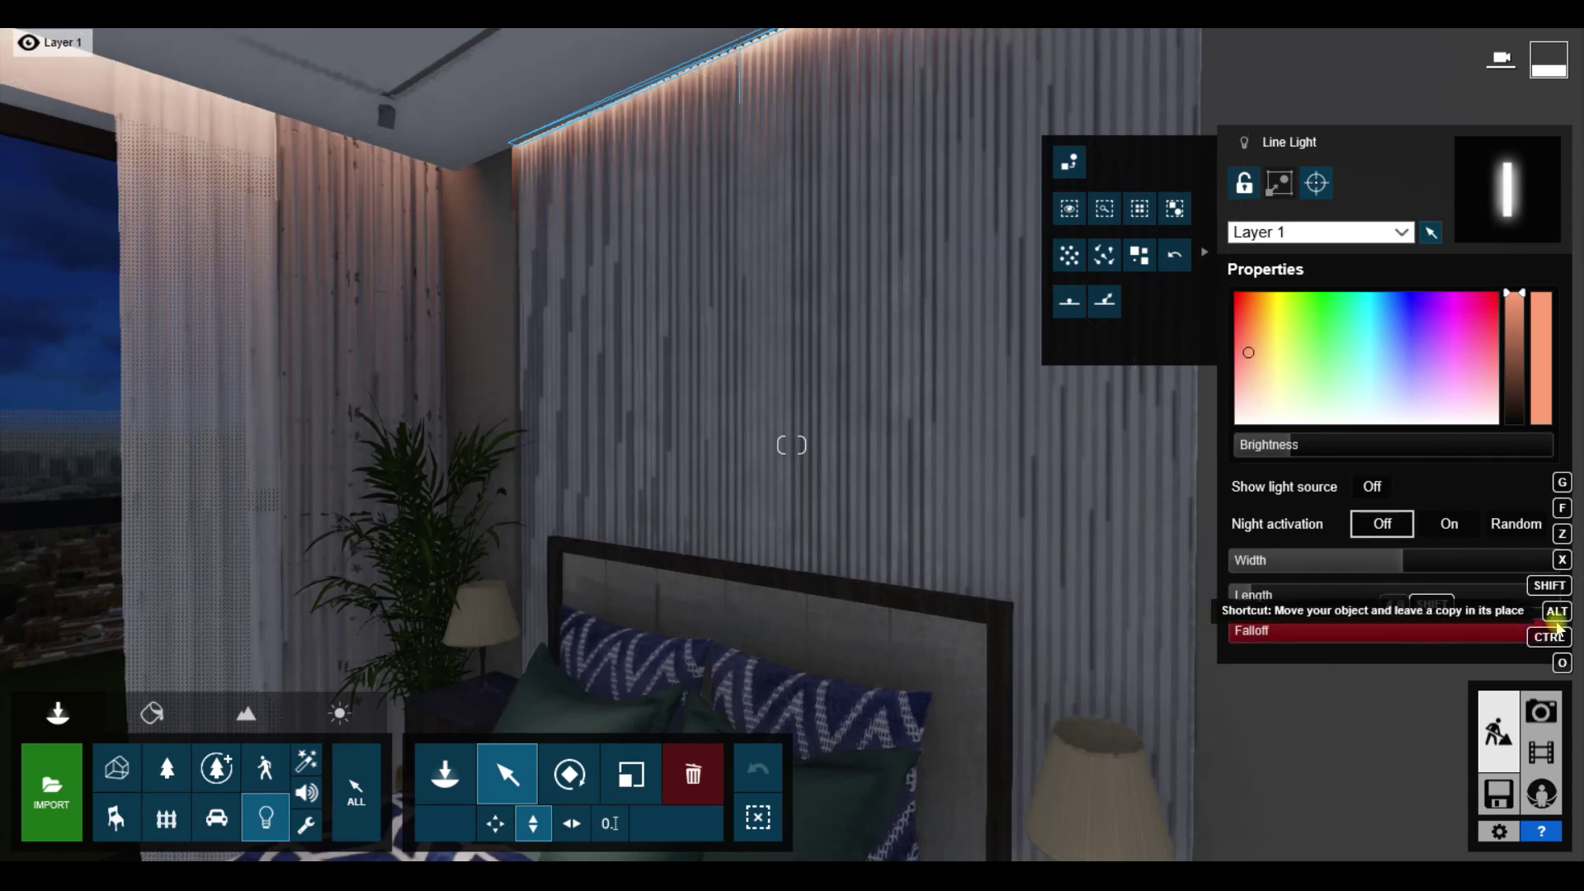
pyautogui.moveTo(813, 377); pyautogui.dragTo(875, 330, button='right')
pyautogui.press('s')
pyautogui.press('s')
pyautogui.press('w')
# Step: Select the line light in the ceiling recess above the curtains and examine its properties and glow, with free move as the active mode
pyautogui.moveTo(1097, 413); pyautogui.dragTo(914, 379, button='right')
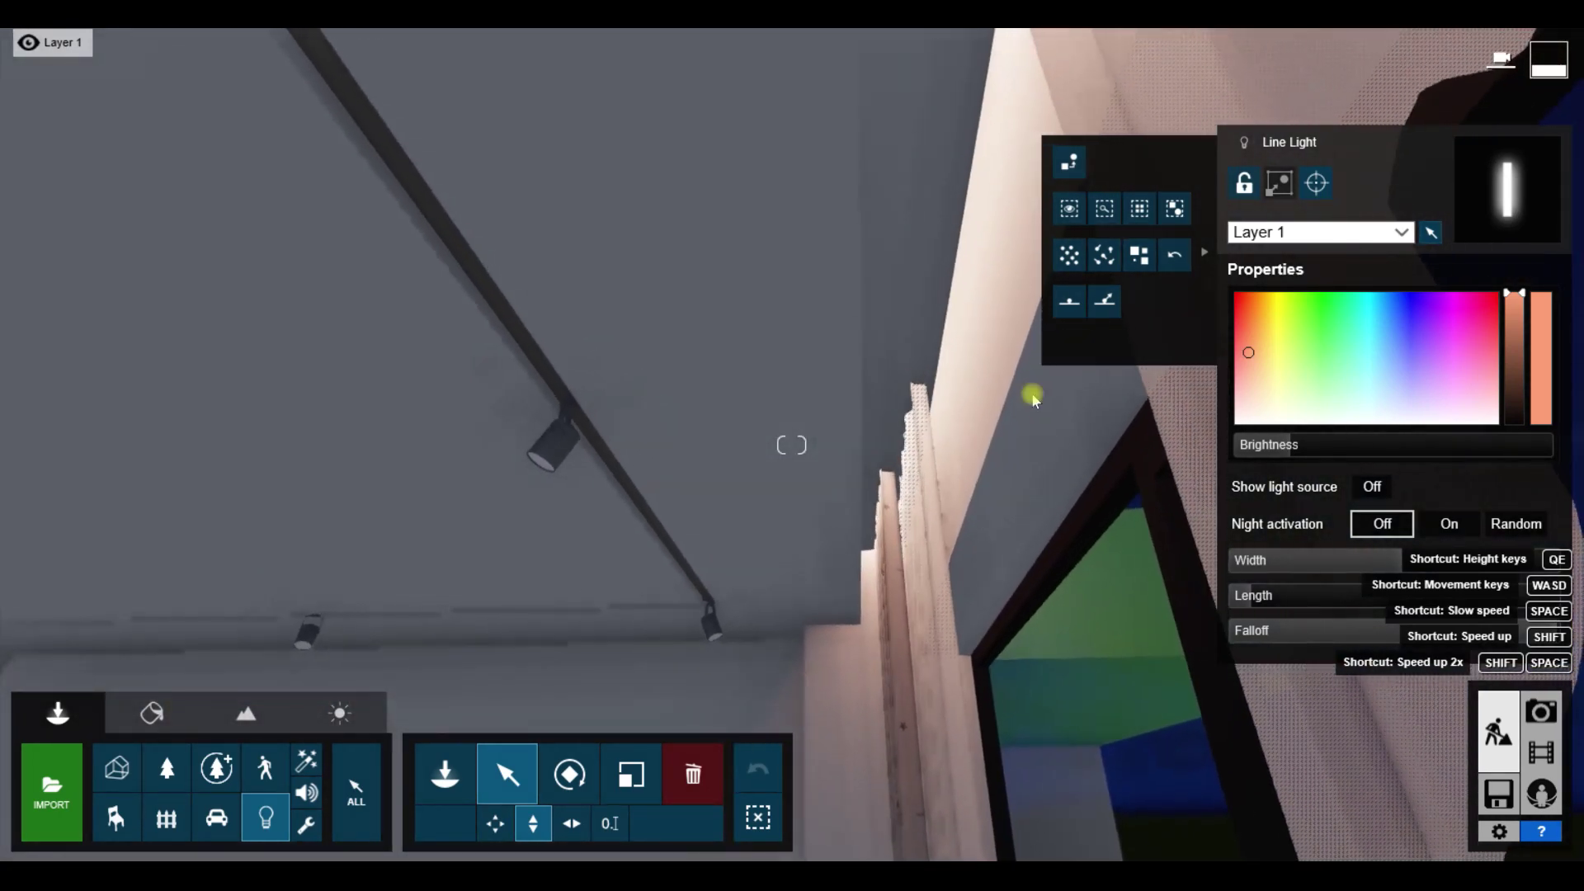
pyautogui.click(859, 231)
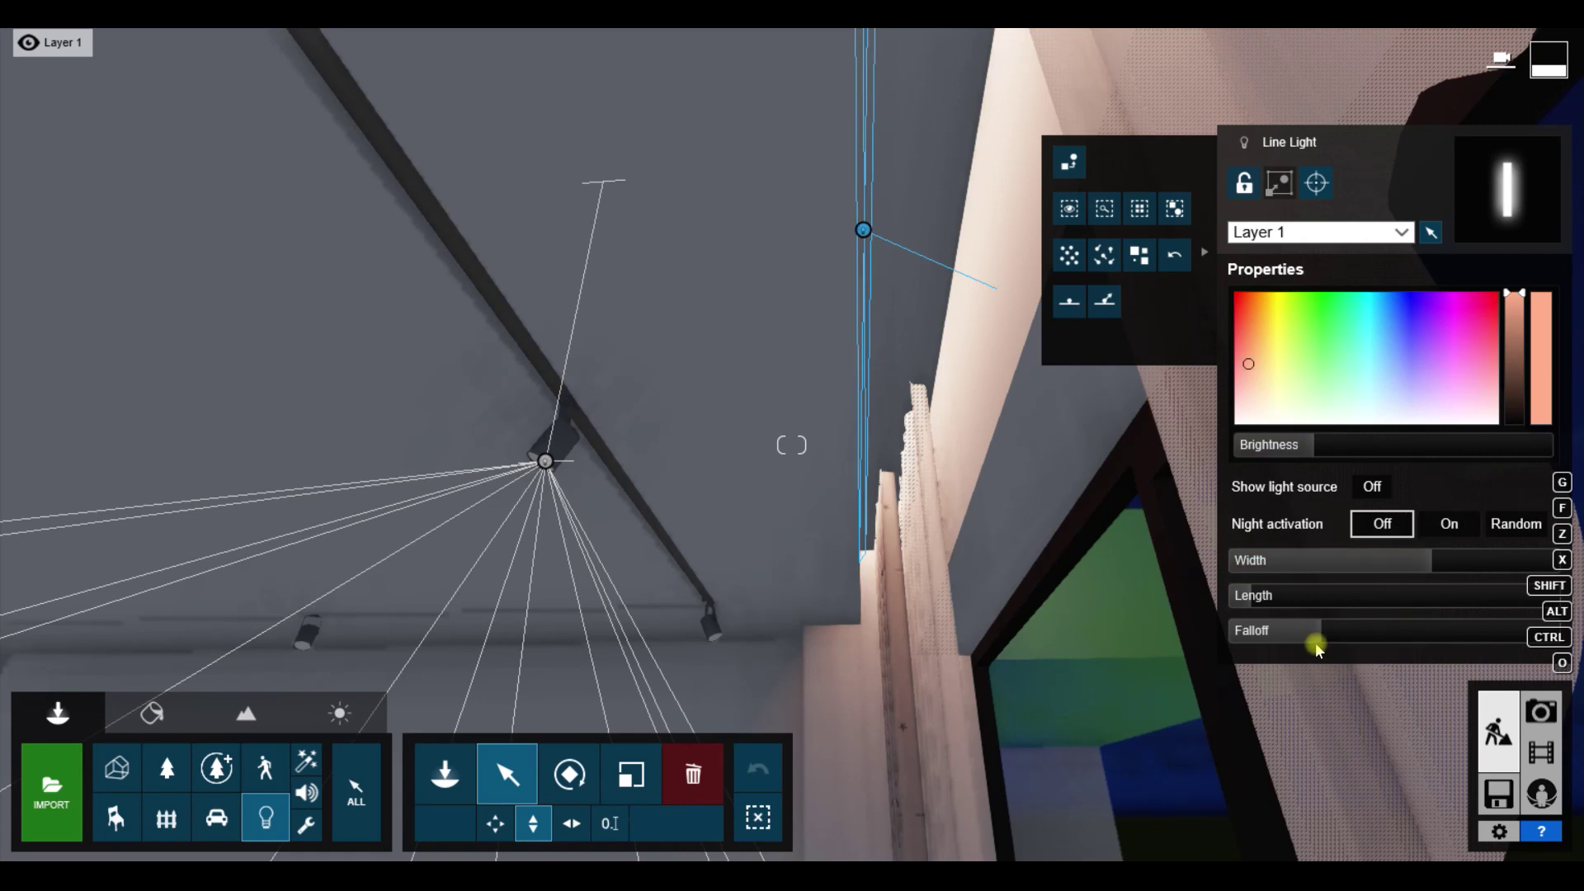
pyautogui.moveTo(731, 404); pyautogui.dragTo(159, 107, button='right')
pyautogui.press('s')
pyautogui.moveTo(660, 347); pyautogui.dragTo(752, 463, button='right')
pyautogui.press('s')
pyautogui.press('w')
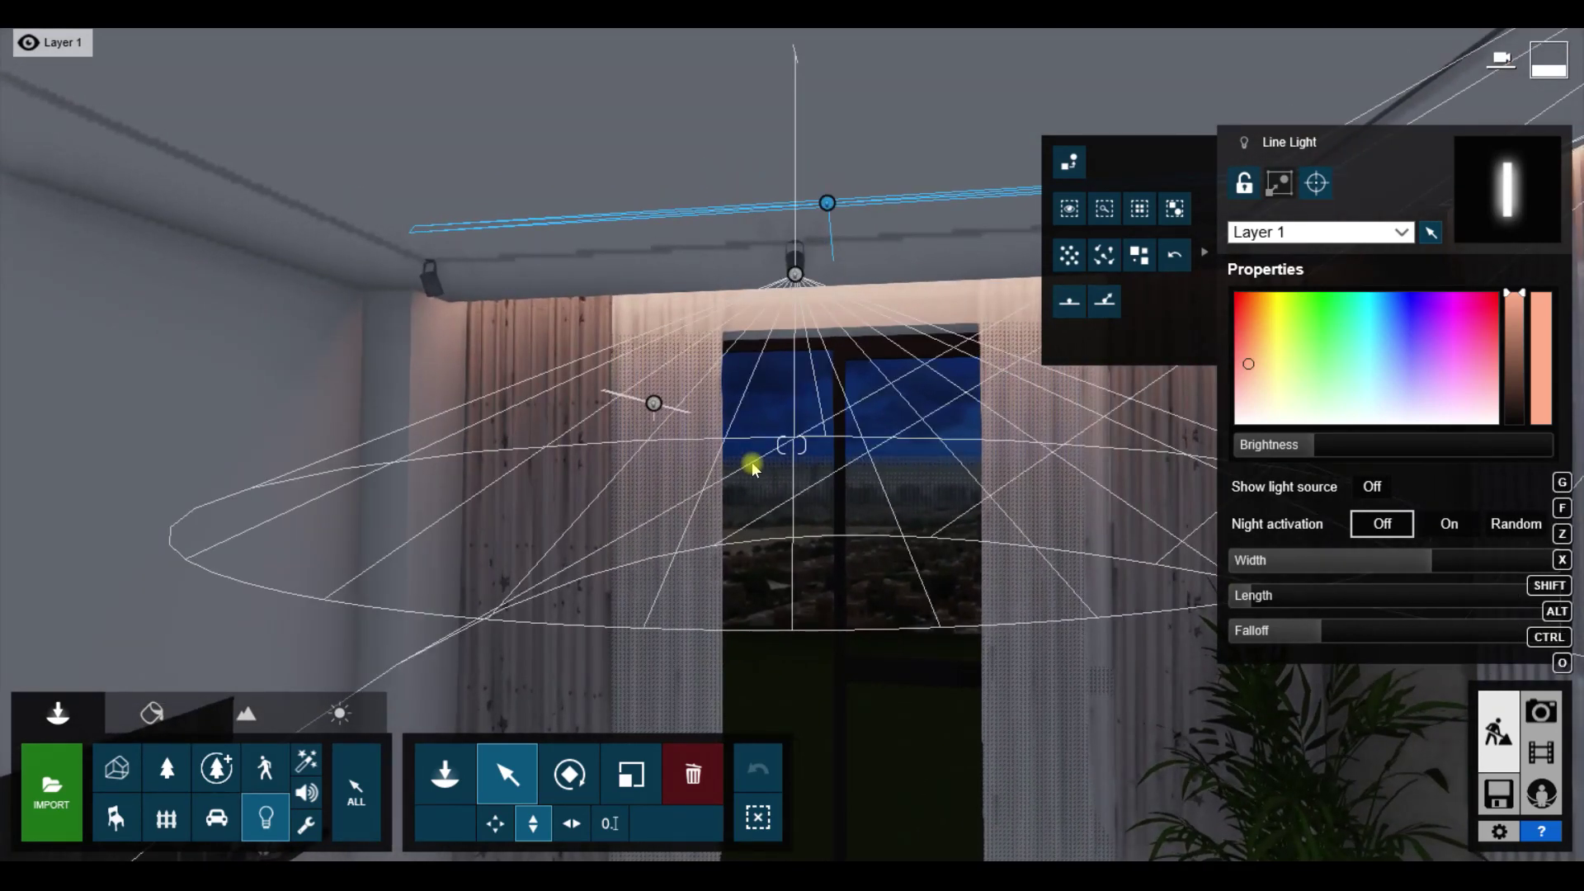
pyautogui.moveTo(871, 416); pyautogui.dragTo(804, 353, button='right')
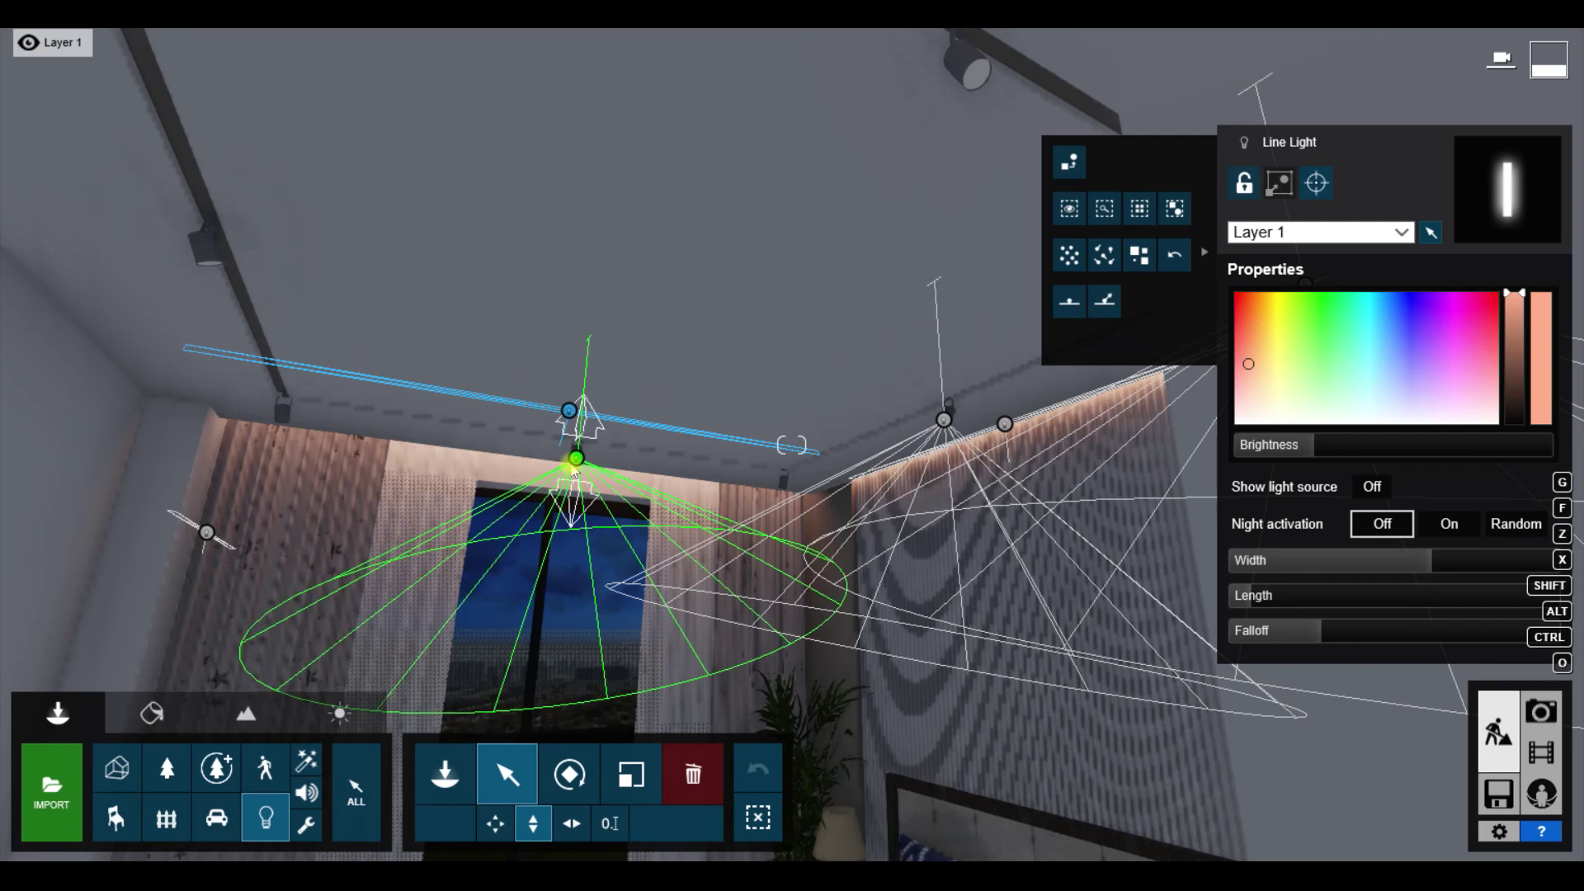
pyautogui.click(496, 823)
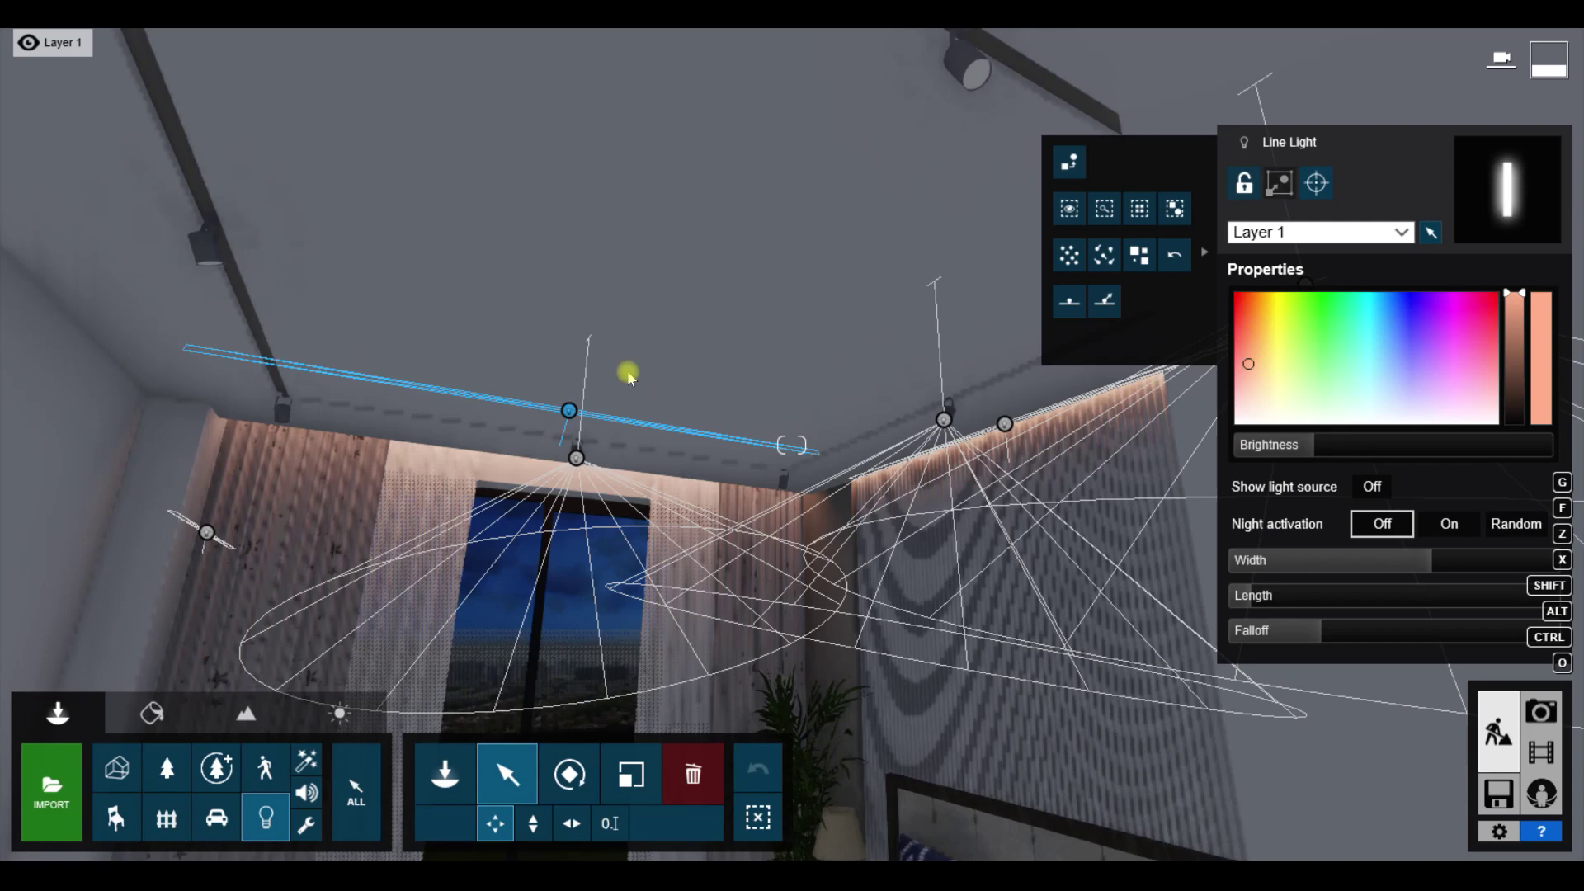
# Step: Try a strong emissive value on the track lights' lens material, and lower it to just above zero
pyautogui.click(152, 712)
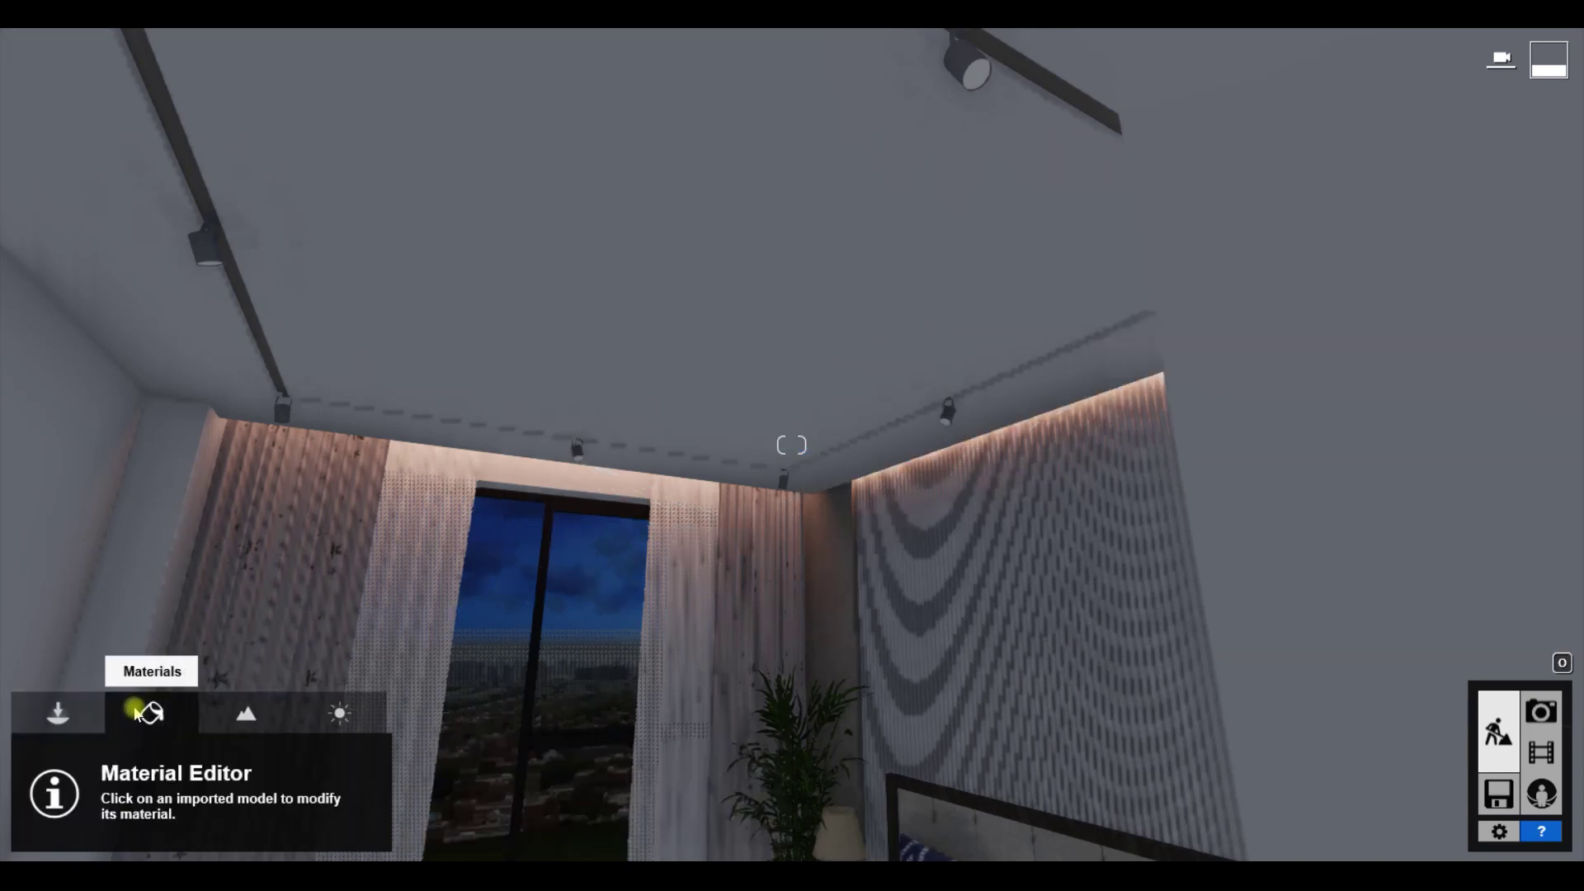
pyautogui.click(974, 87)
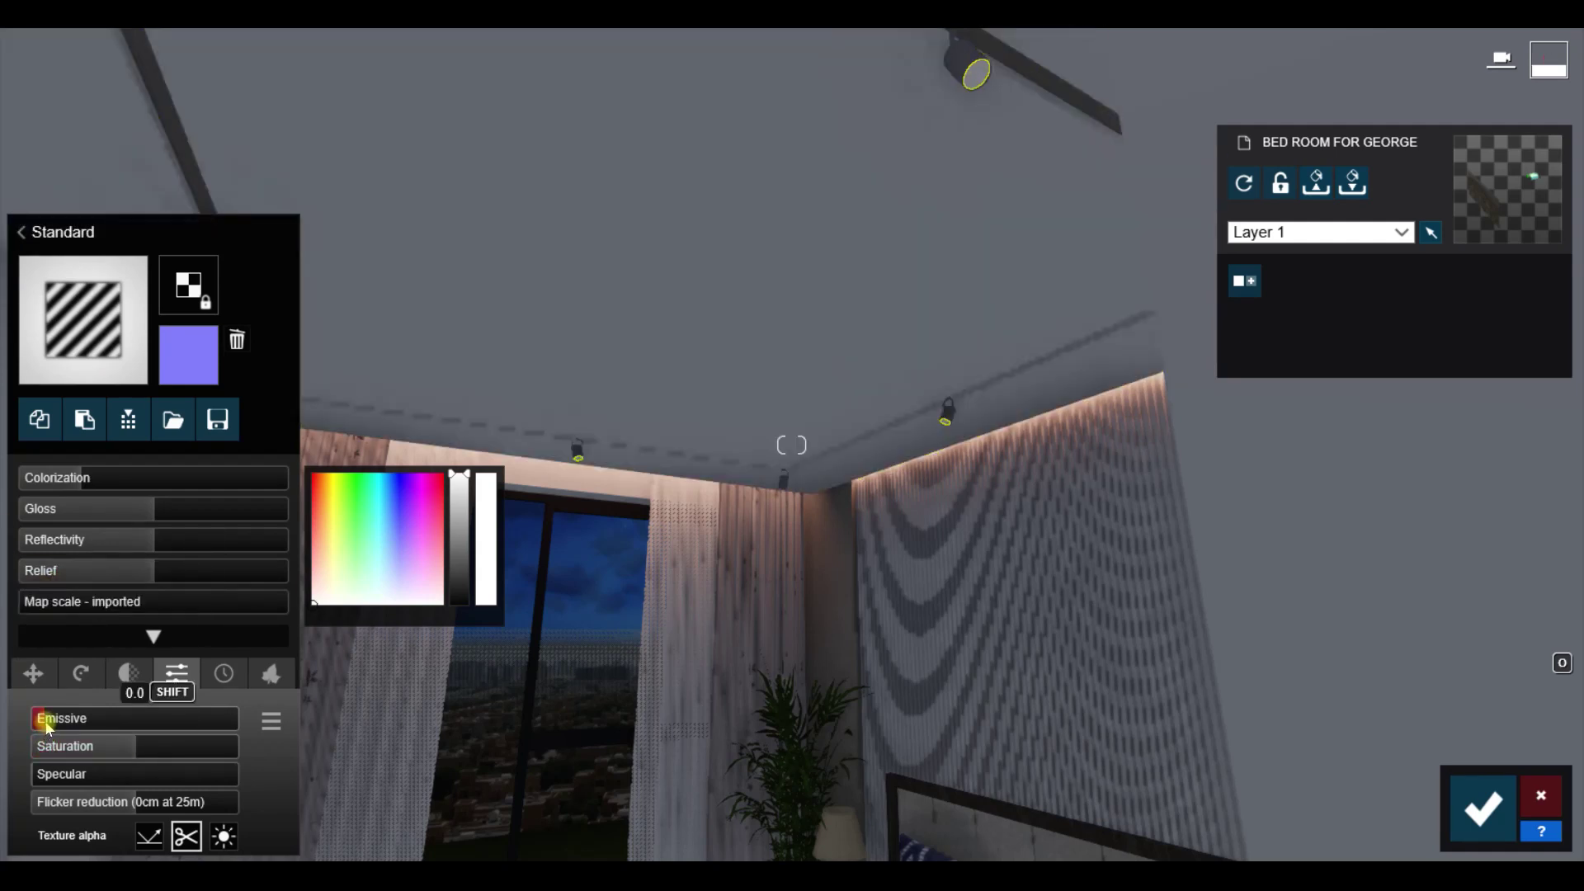
pyautogui.moveTo(47, 726); pyautogui.dragTo(179, 732)
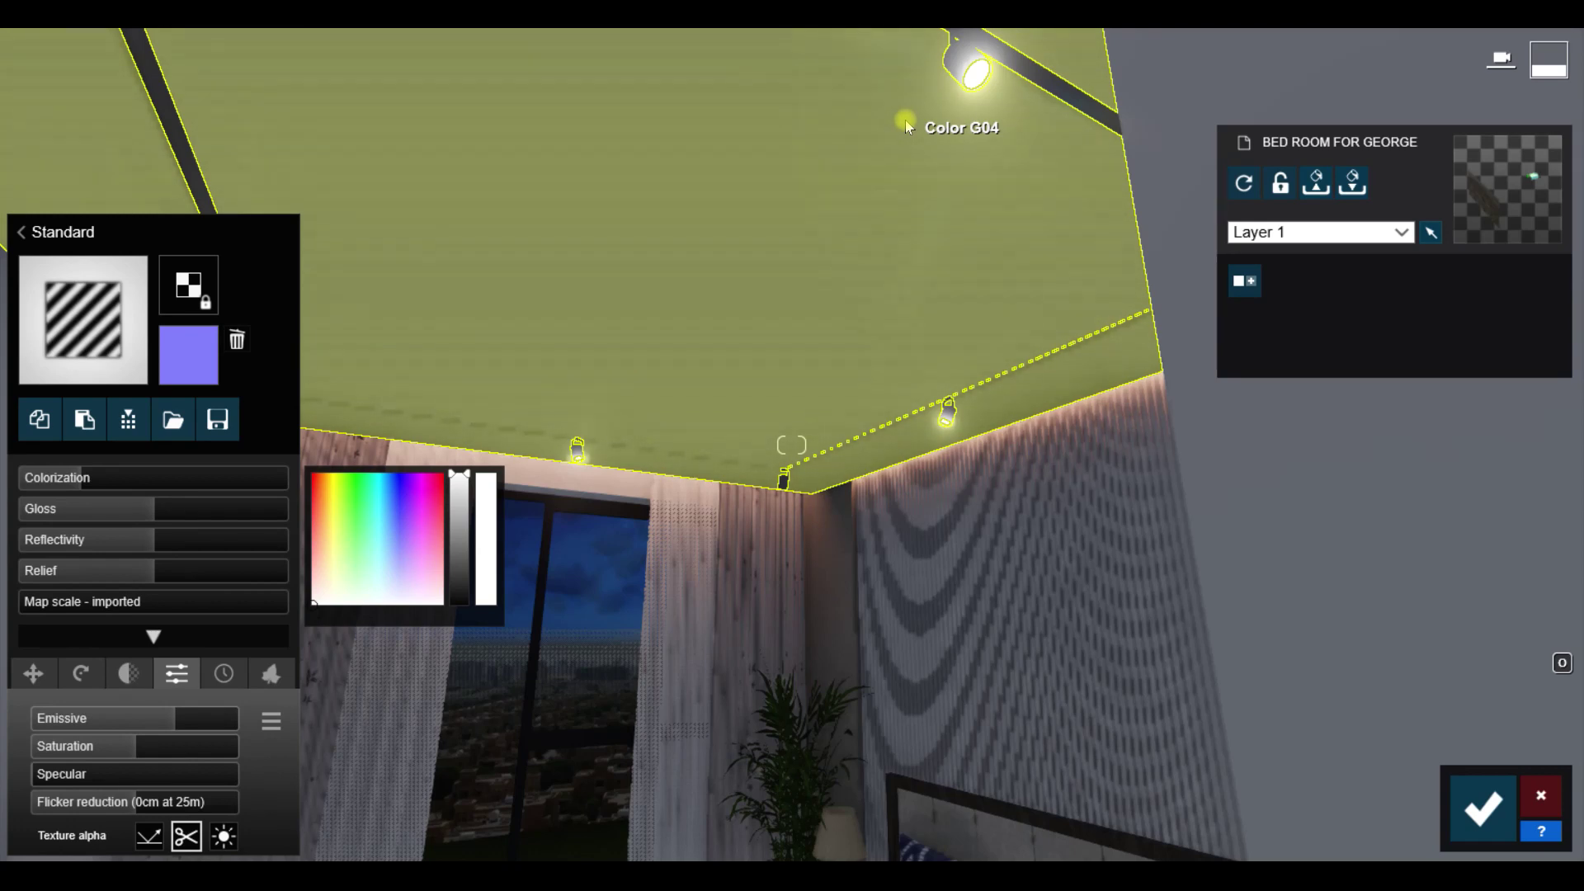
pyautogui.moveTo(61, 720); pyautogui.dragTo(52, 720)
pyautogui.moveTo(561, 479); pyautogui.dragTo(457, 504, button='right')
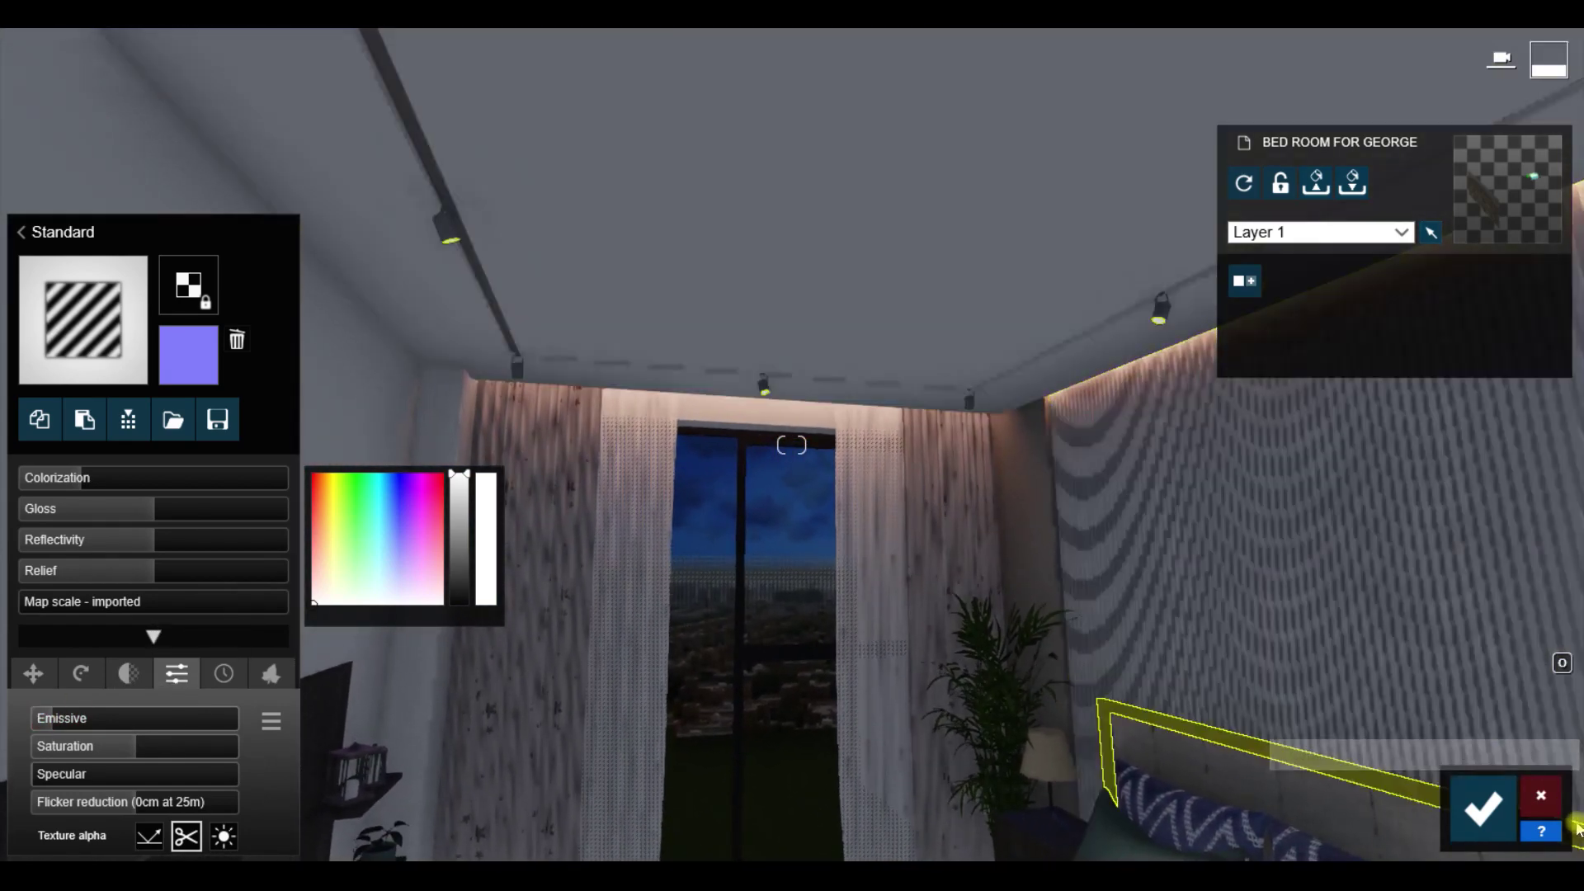
pyautogui.click(726, 333)
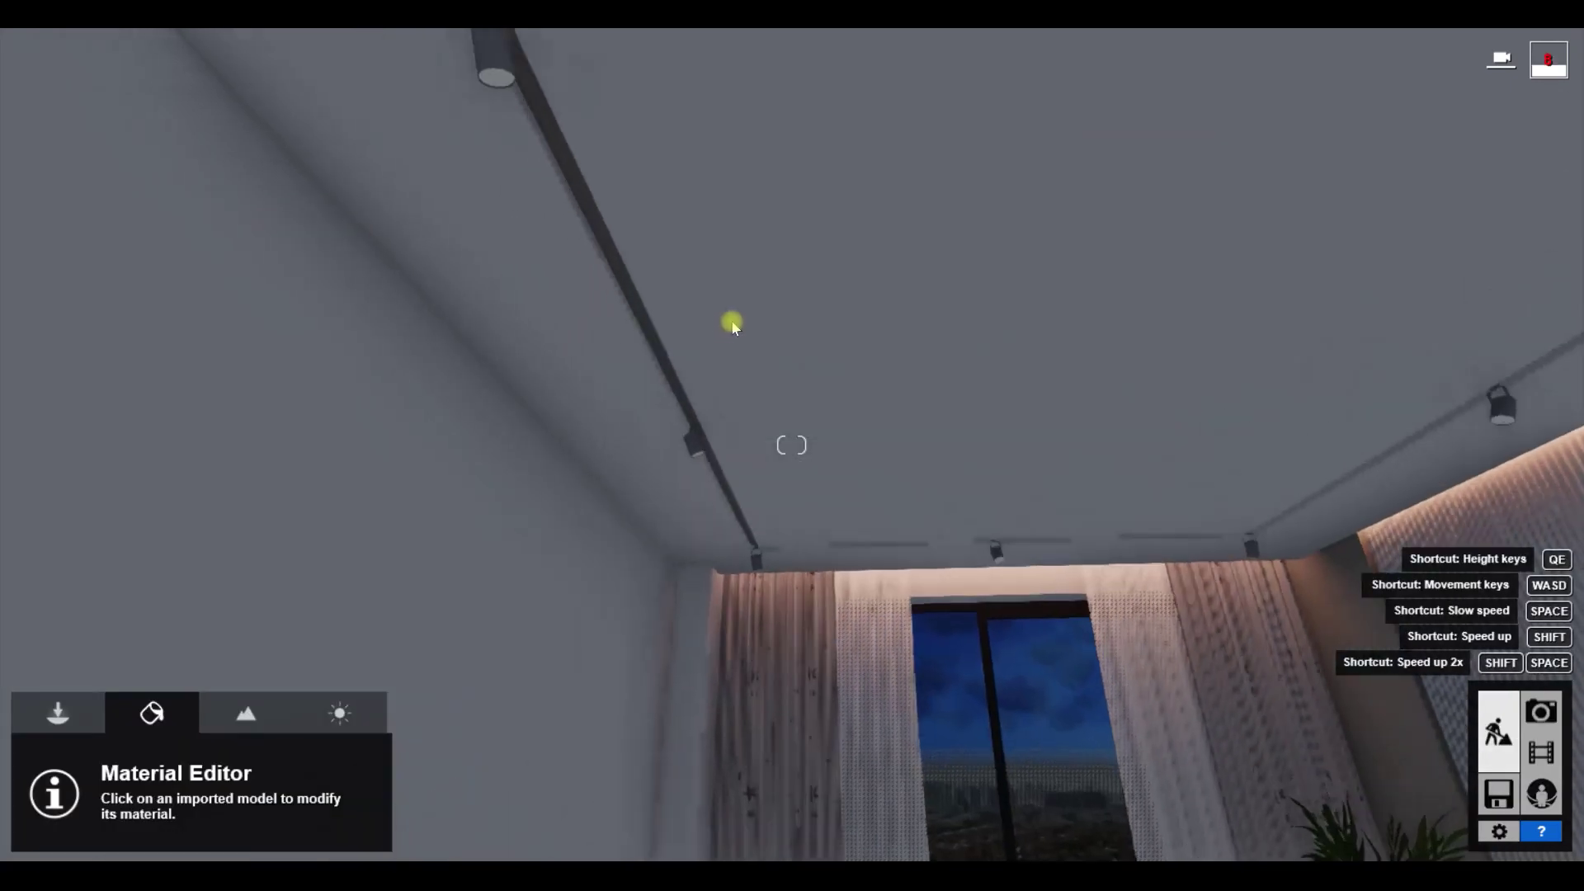
# Step: Browse the spotlights in the lights library and compare Lamp08 with Lamp10
pyautogui.moveTo(732, 321); pyautogui.dragTo(1029, 269, button='right')
pyautogui.press('s')
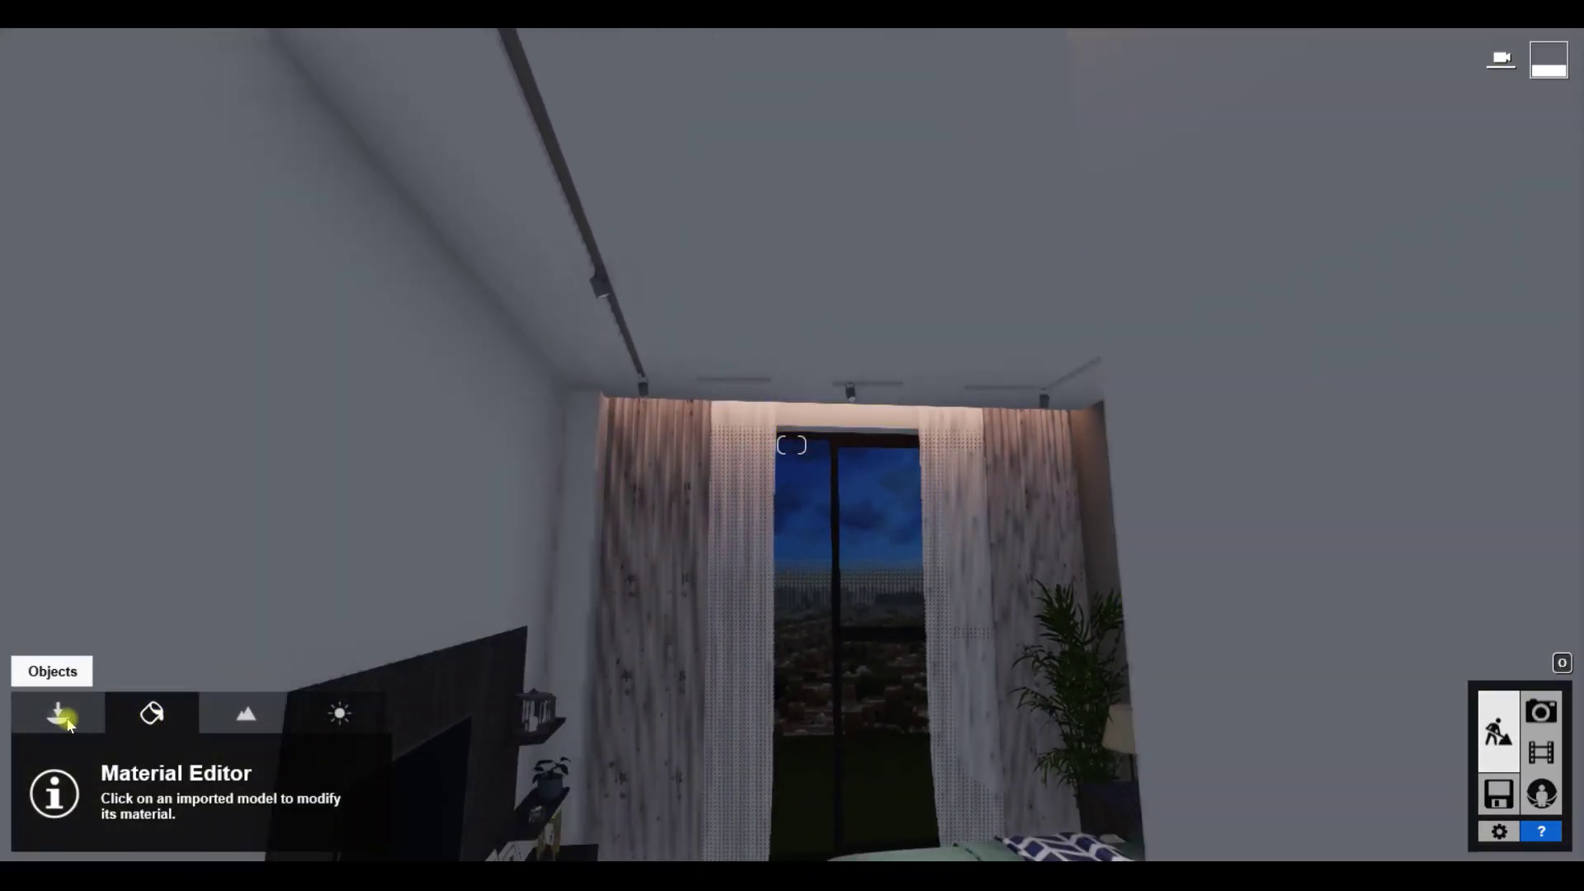
pyautogui.click(58, 712)
pyautogui.click(265, 817)
pyautogui.press('w')
pyautogui.moveTo(591, 535); pyautogui.dragTo(746, 506, button='right')
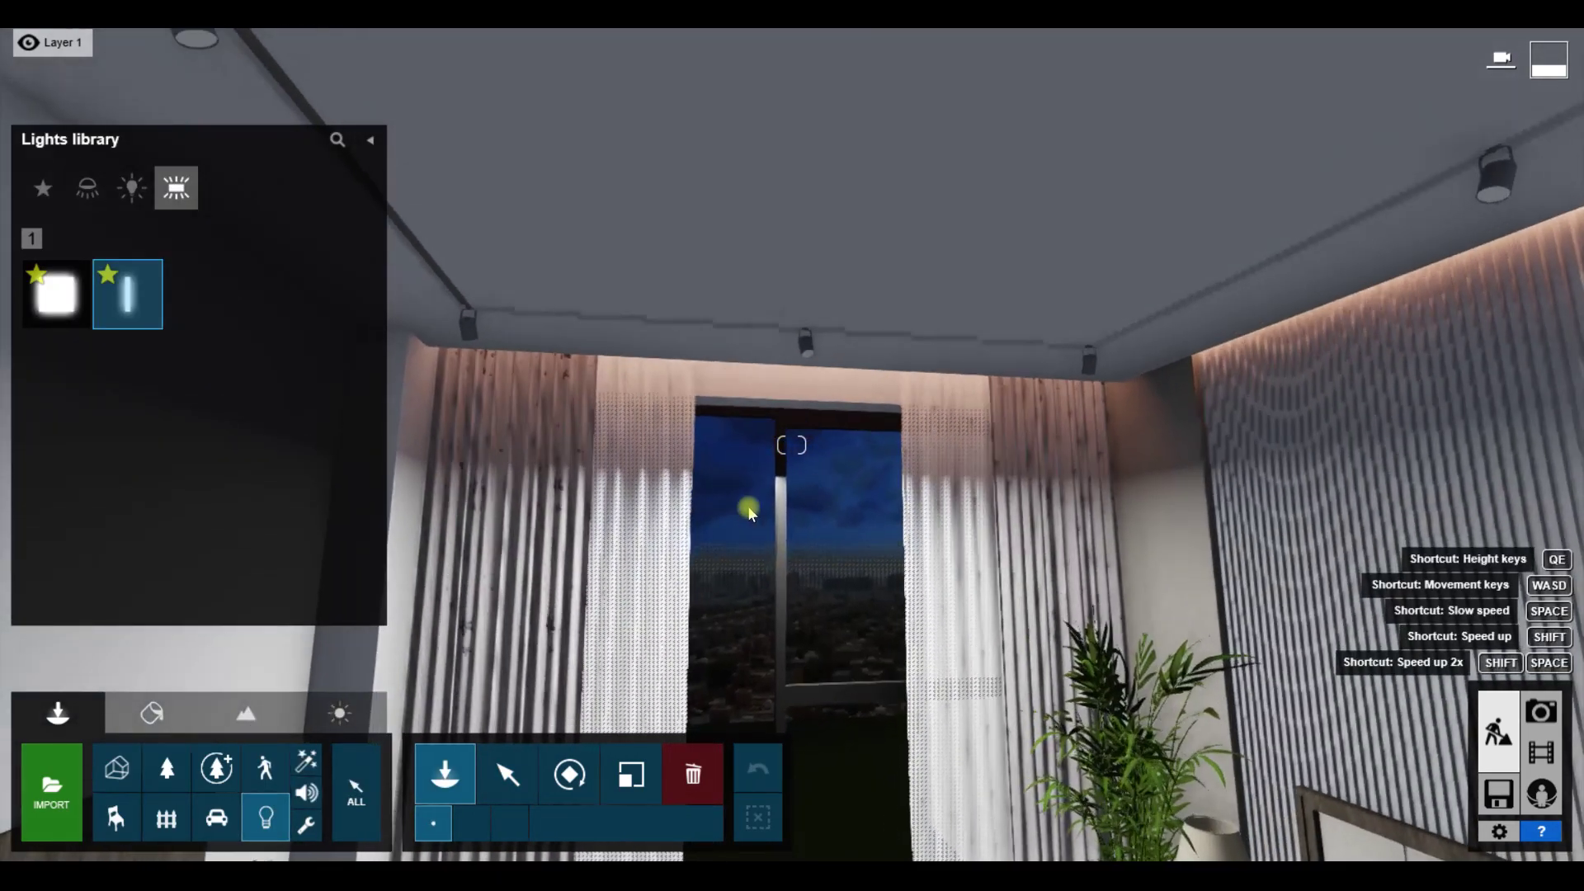
pyautogui.click(132, 188)
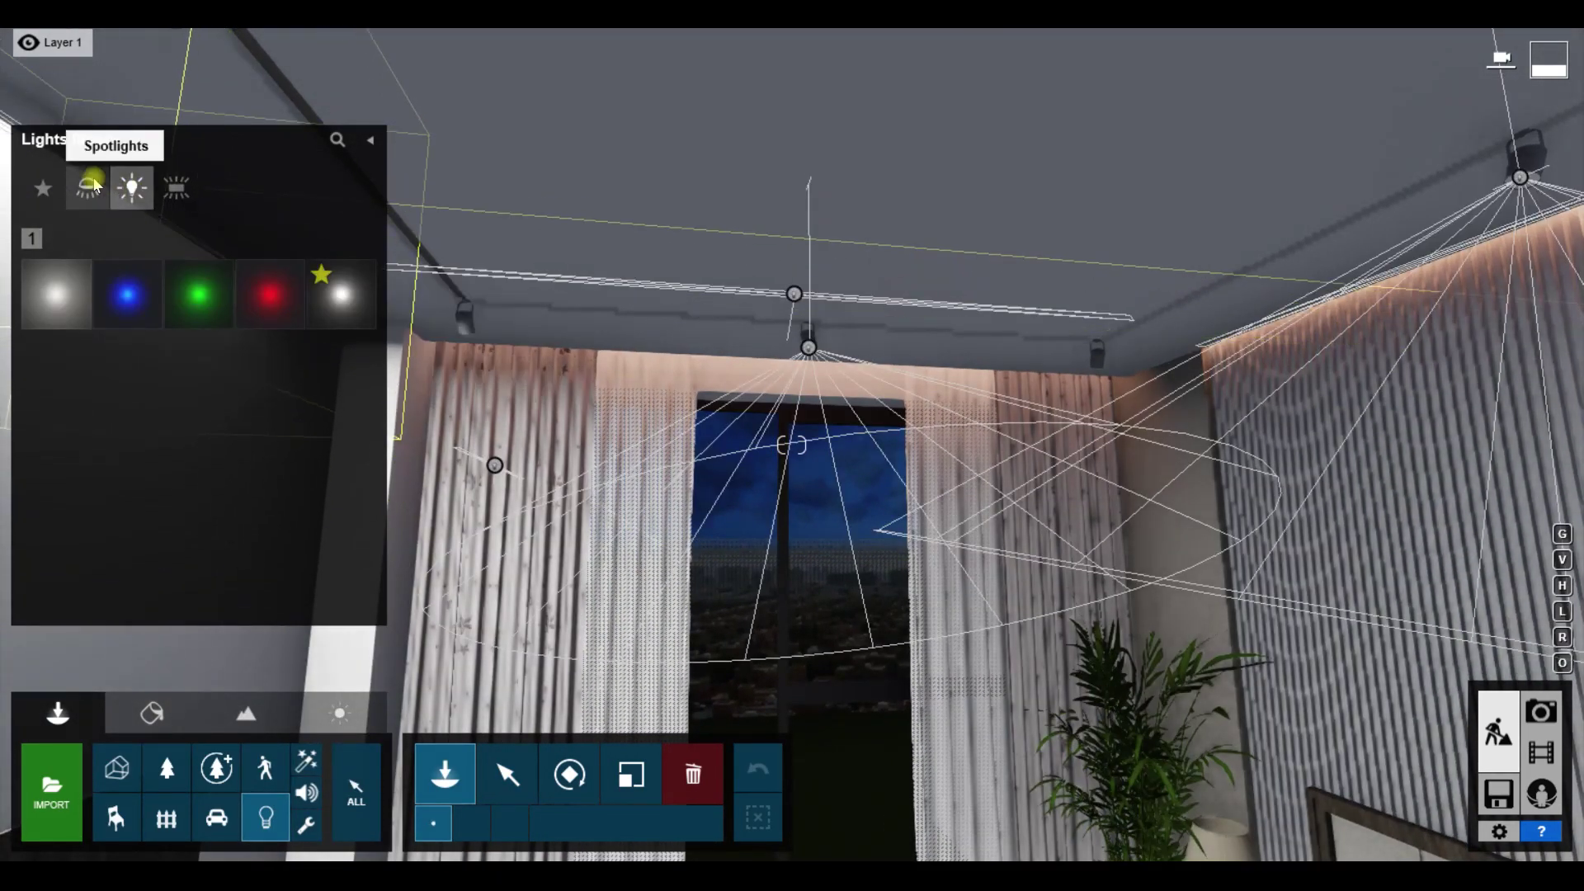
pyautogui.click(87, 188)
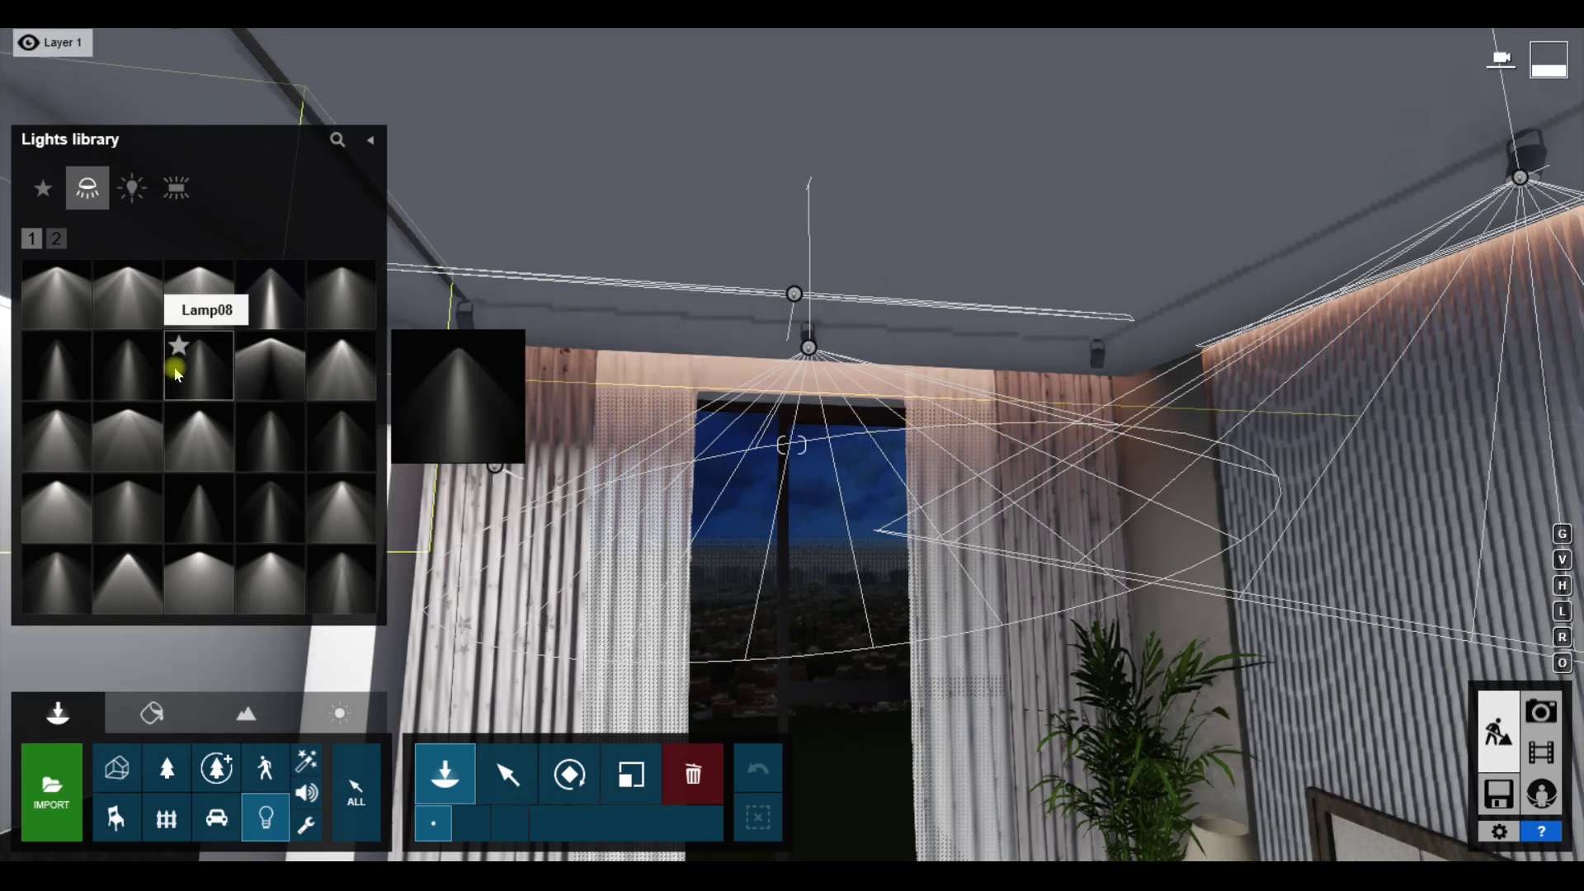
pyautogui.click(181, 379)
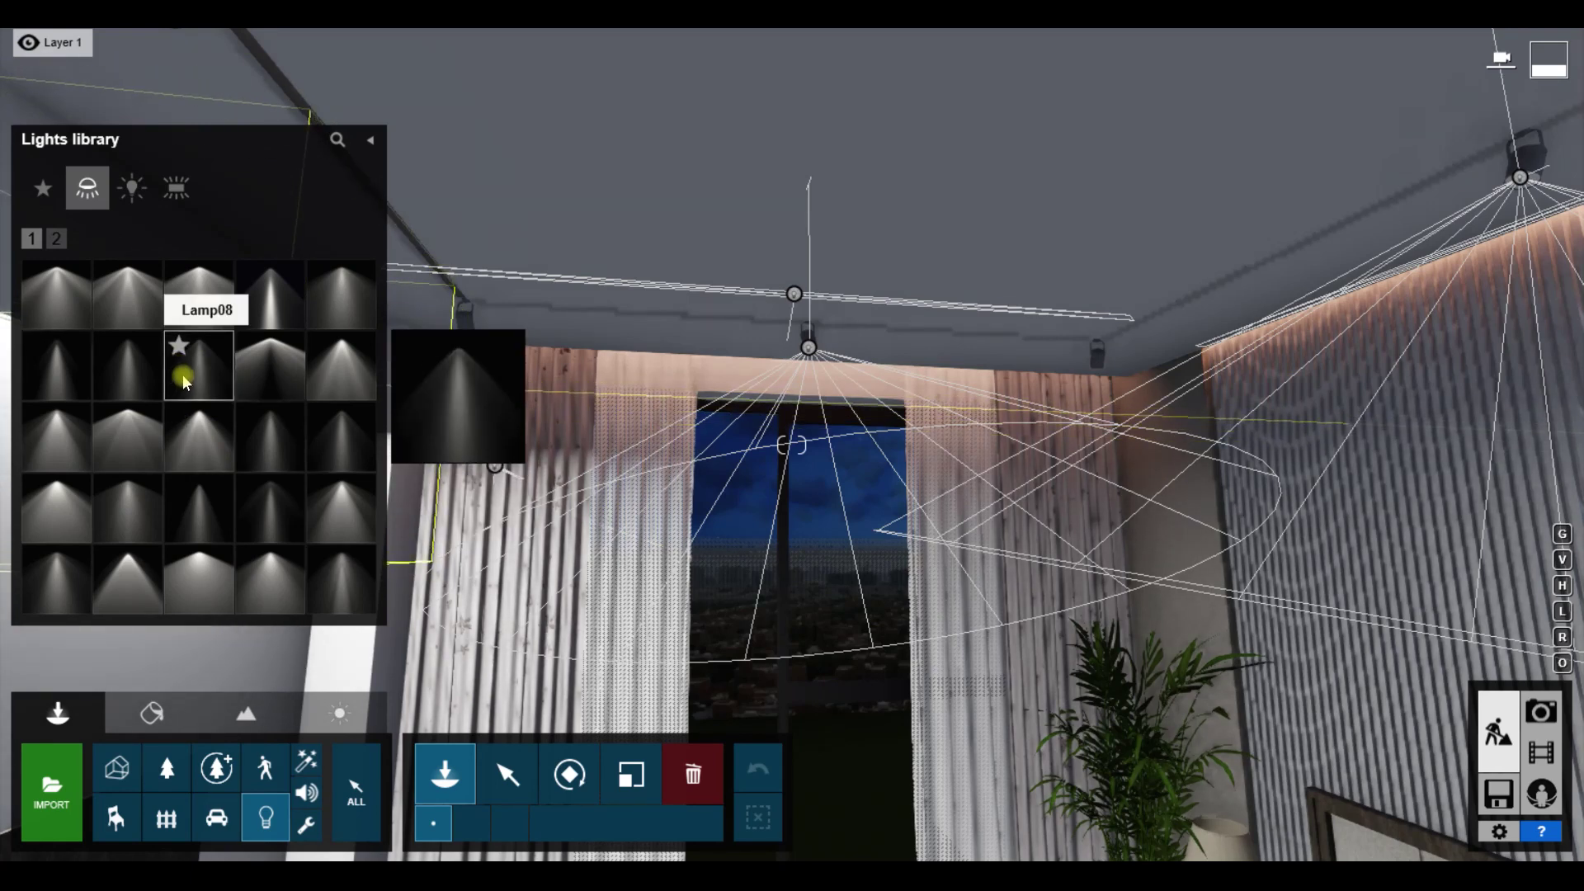
pyautogui.click(332, 375)
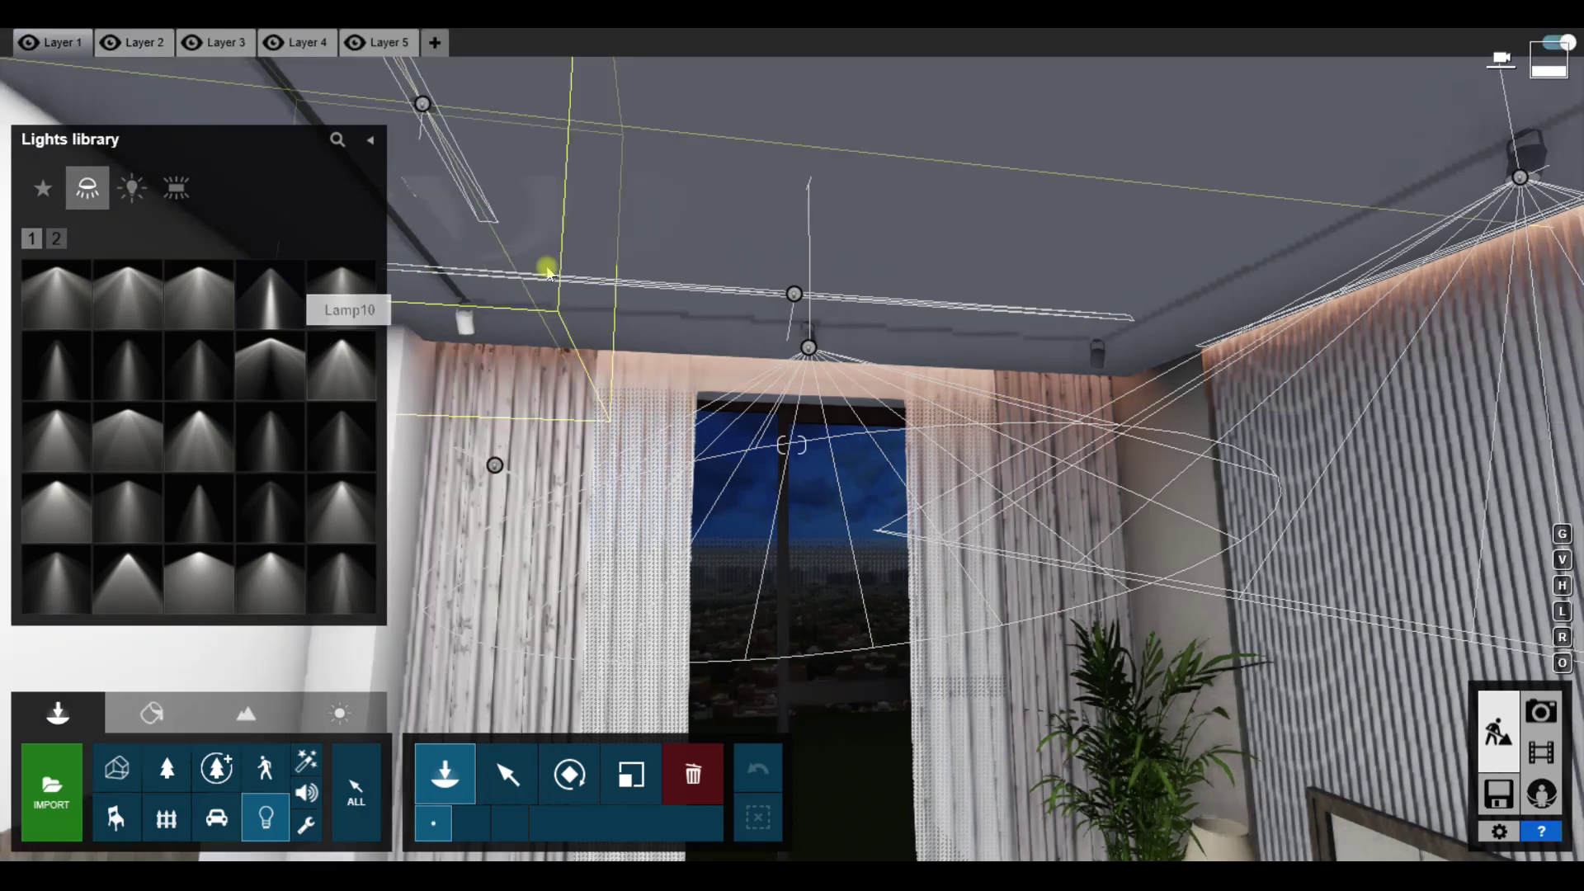
# Step: View the window side of the bedroom and choose the Lamp08 spotlight from the lights library
pyautogui.moveTo(548, 269); pyautogui.dragTo(726, 405, button='right')
pyautogui.press('s')
pyautogui.press('w')
pyautogui.moveTo(858, 496); pyautogui.dragTo(834, 460, button='right')
pyautogui.moveTo(957, 570)
pyautogui.mouseDown(button='right')
pyautogui.moveTo(937, 540)
pyautogui.moveTo(964, 578)
pyautogui.mouseUp(button='right')
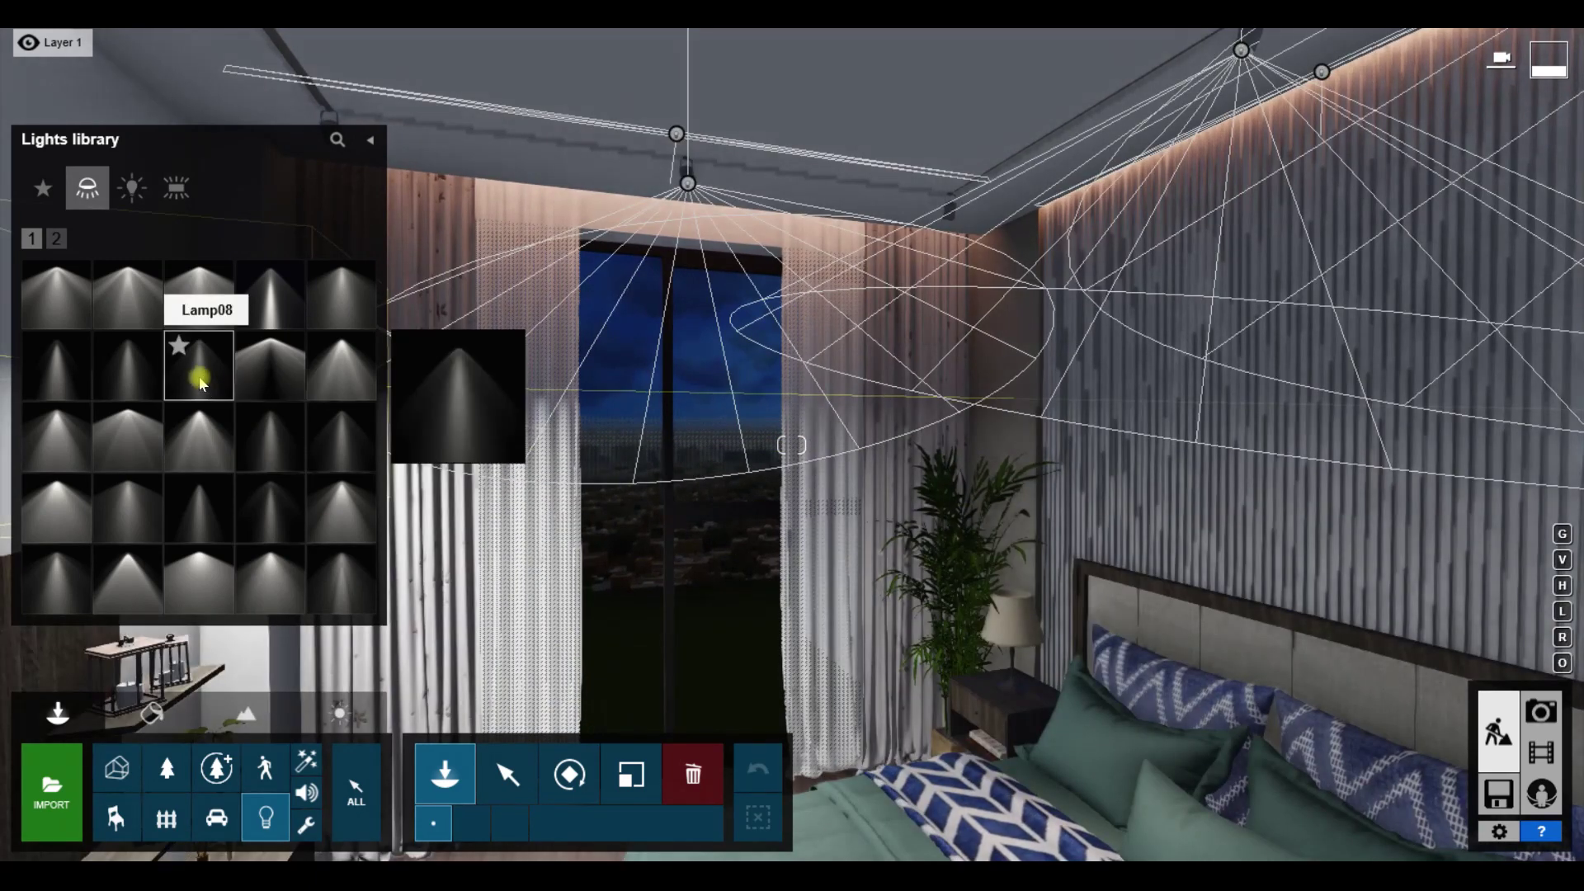
pyautogui.click(211, 354)
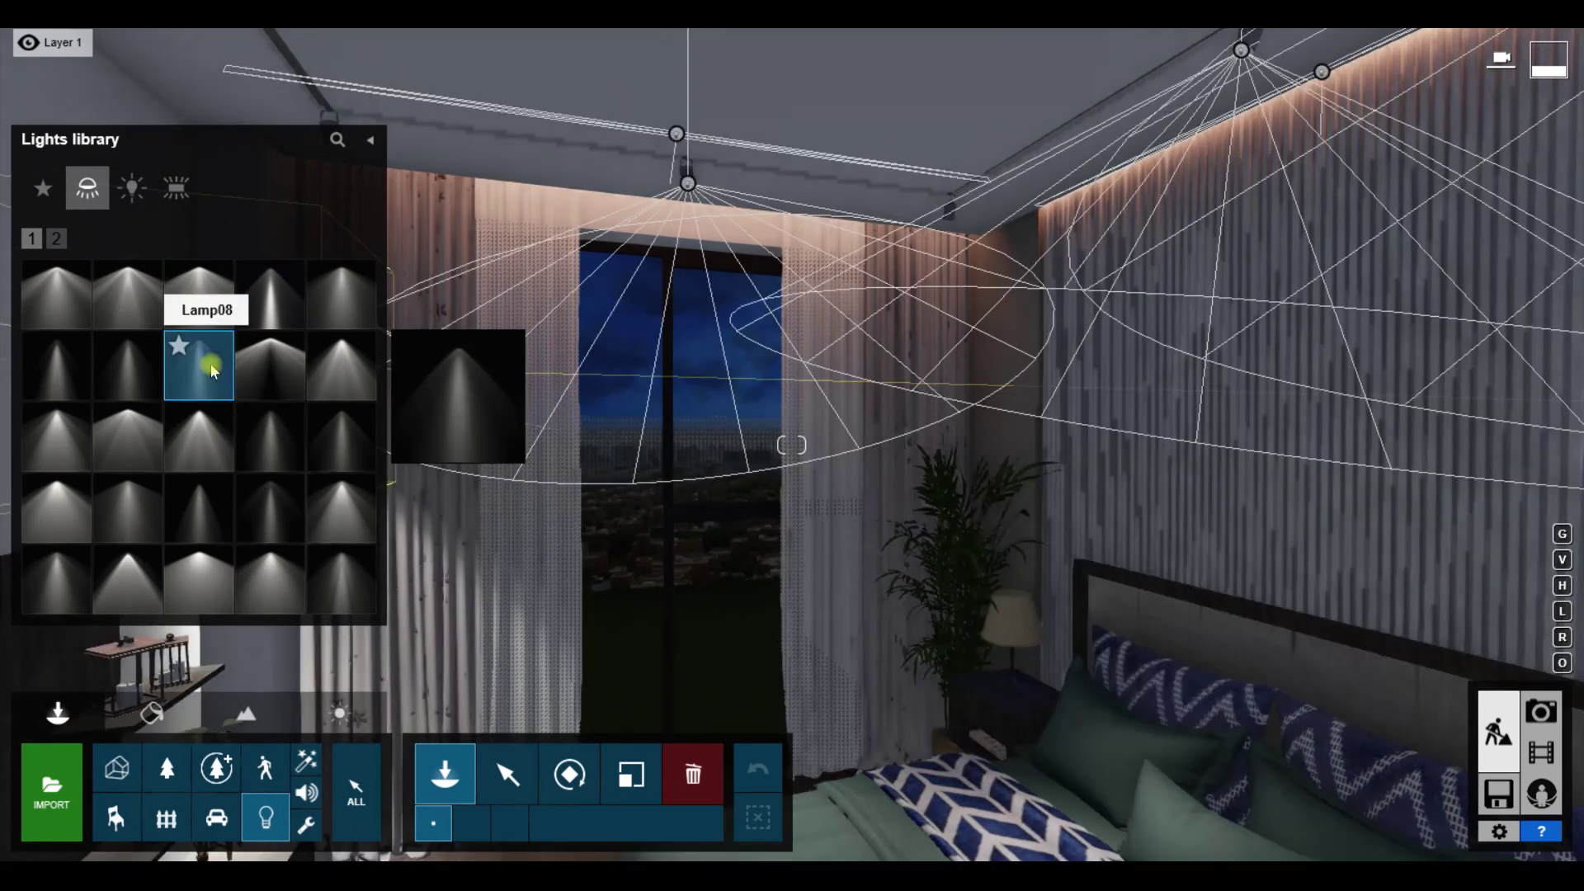
# Step: Select the track spotlight in front of the window and examine its cone angle and its light over the bed
pyautogui.click(508, 774)
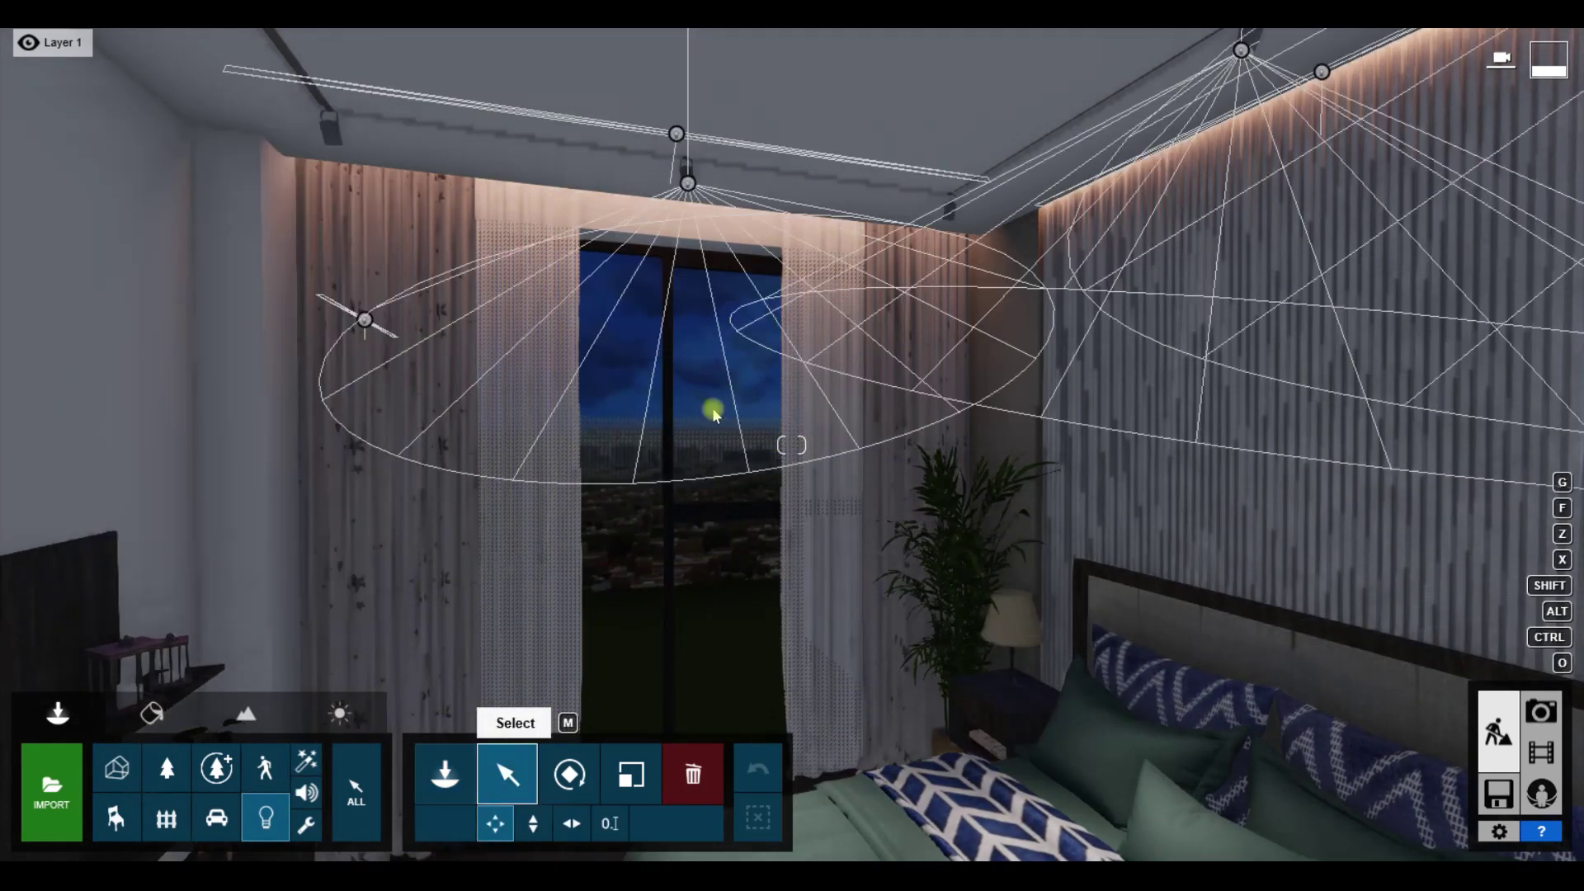
pyautogui.click(689, 186)
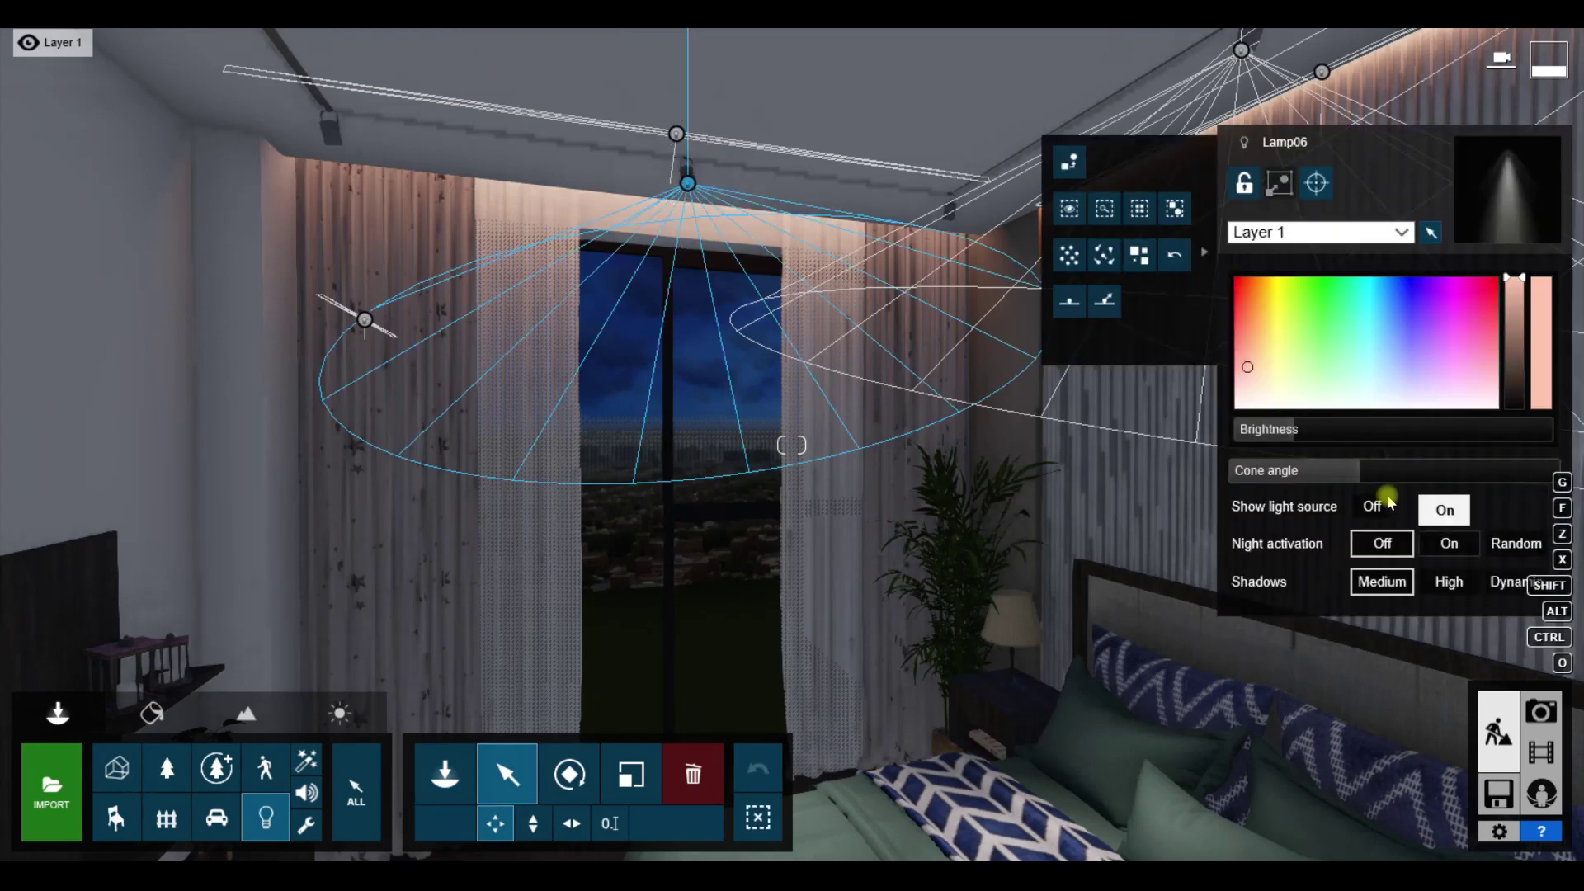
pyautogui.moveTo(1356, 478)
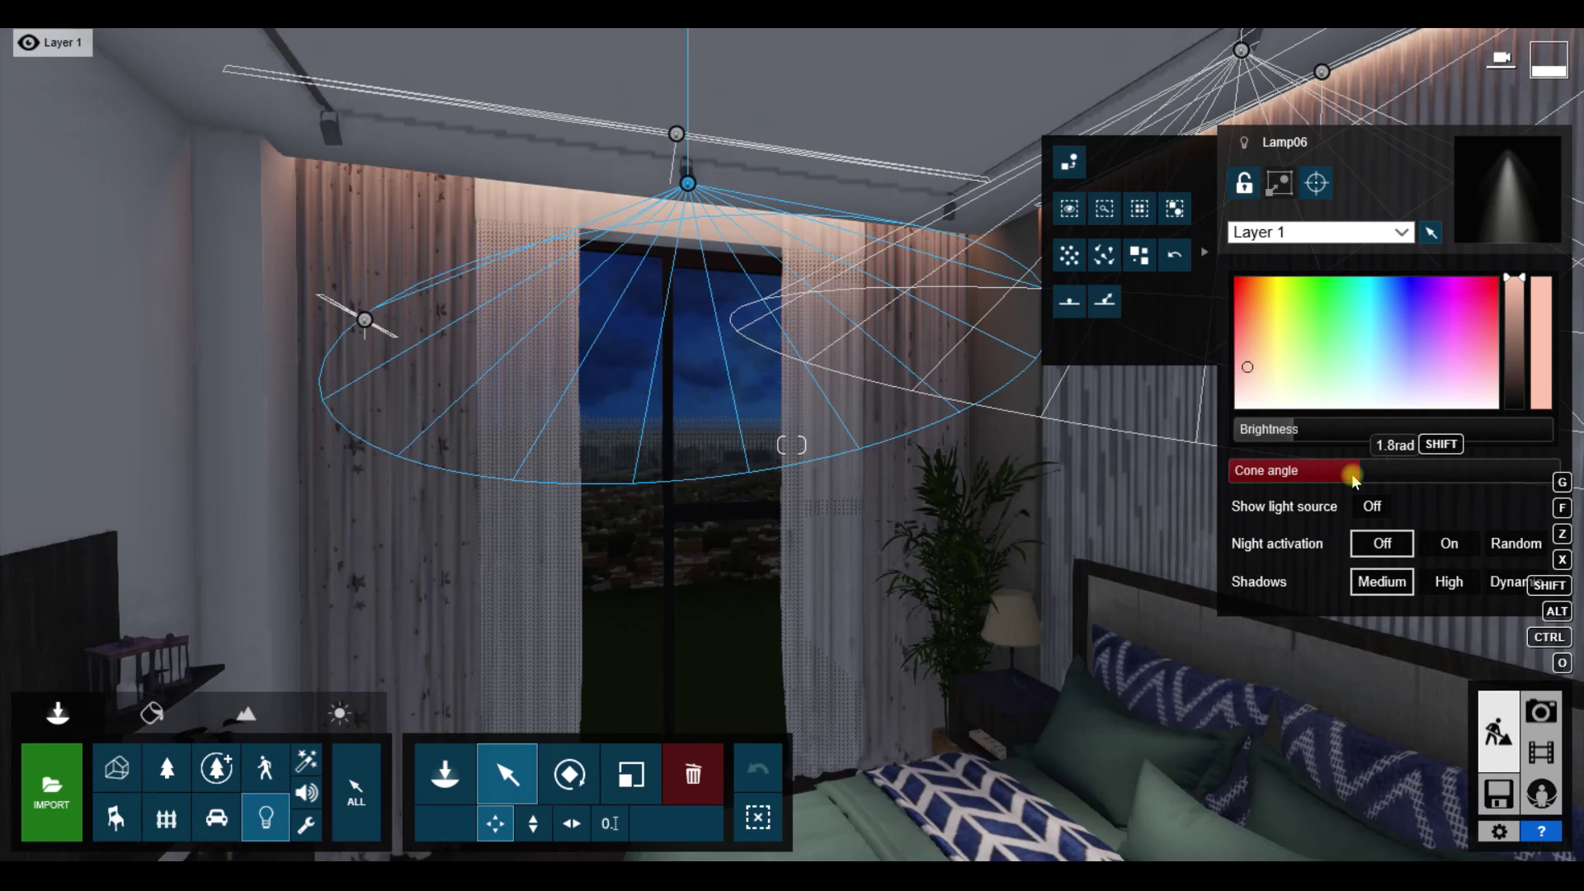
pyautogui.press('s')
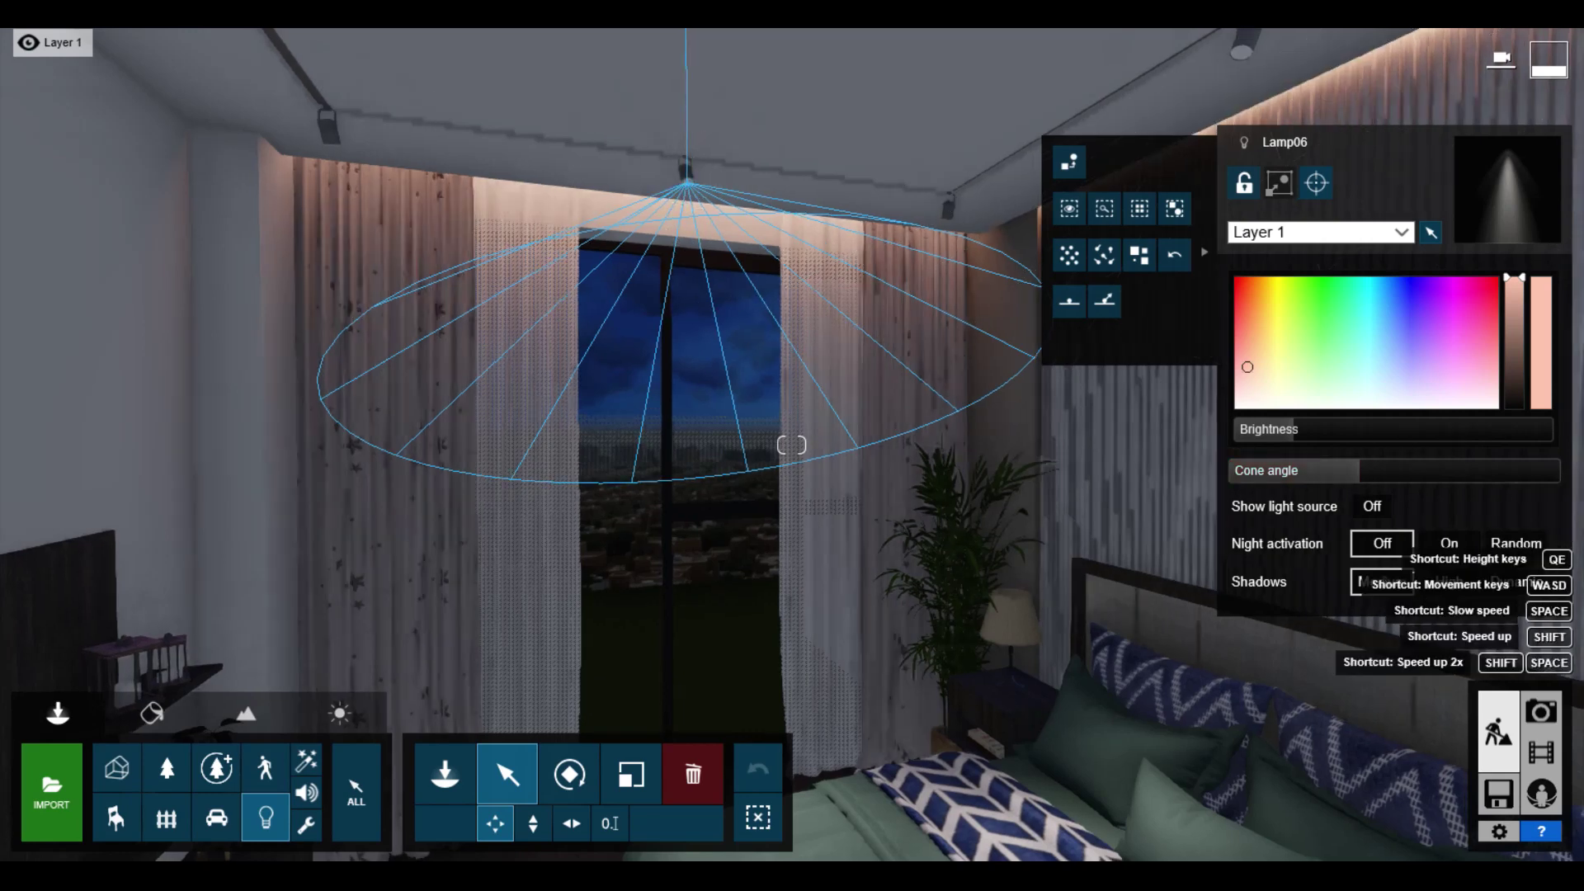
pyautogui.moveTo(689, 197); pyautogui.dragTo(806, 438, button='right')
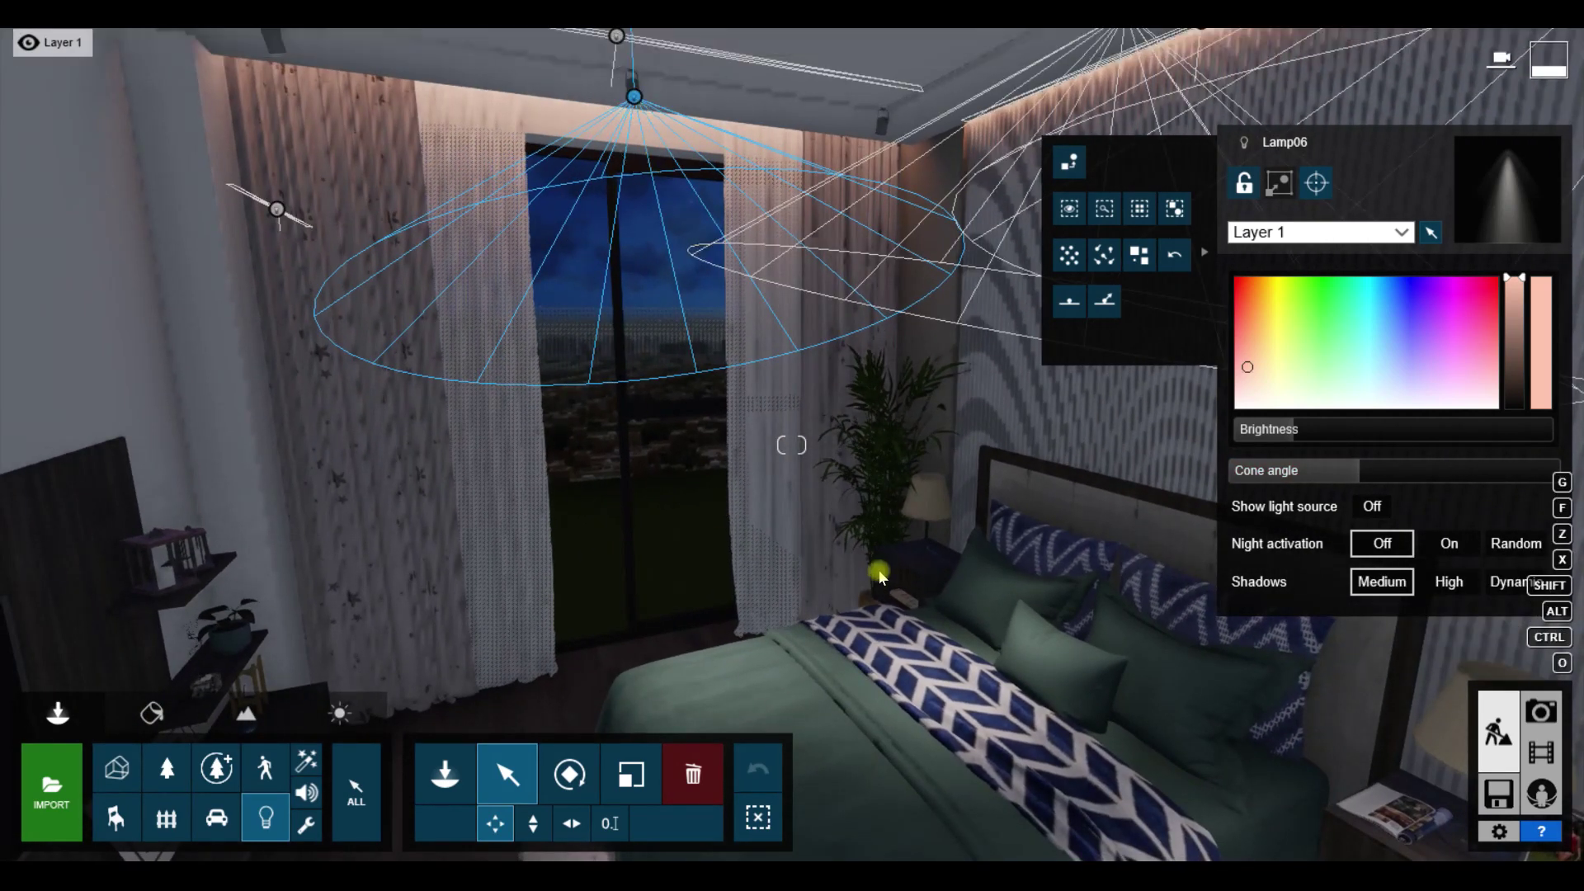
pyautogui.press('s')
pyautogui.moveTo(799, 446); pyautogui.dragTo(806, 591, button='right')
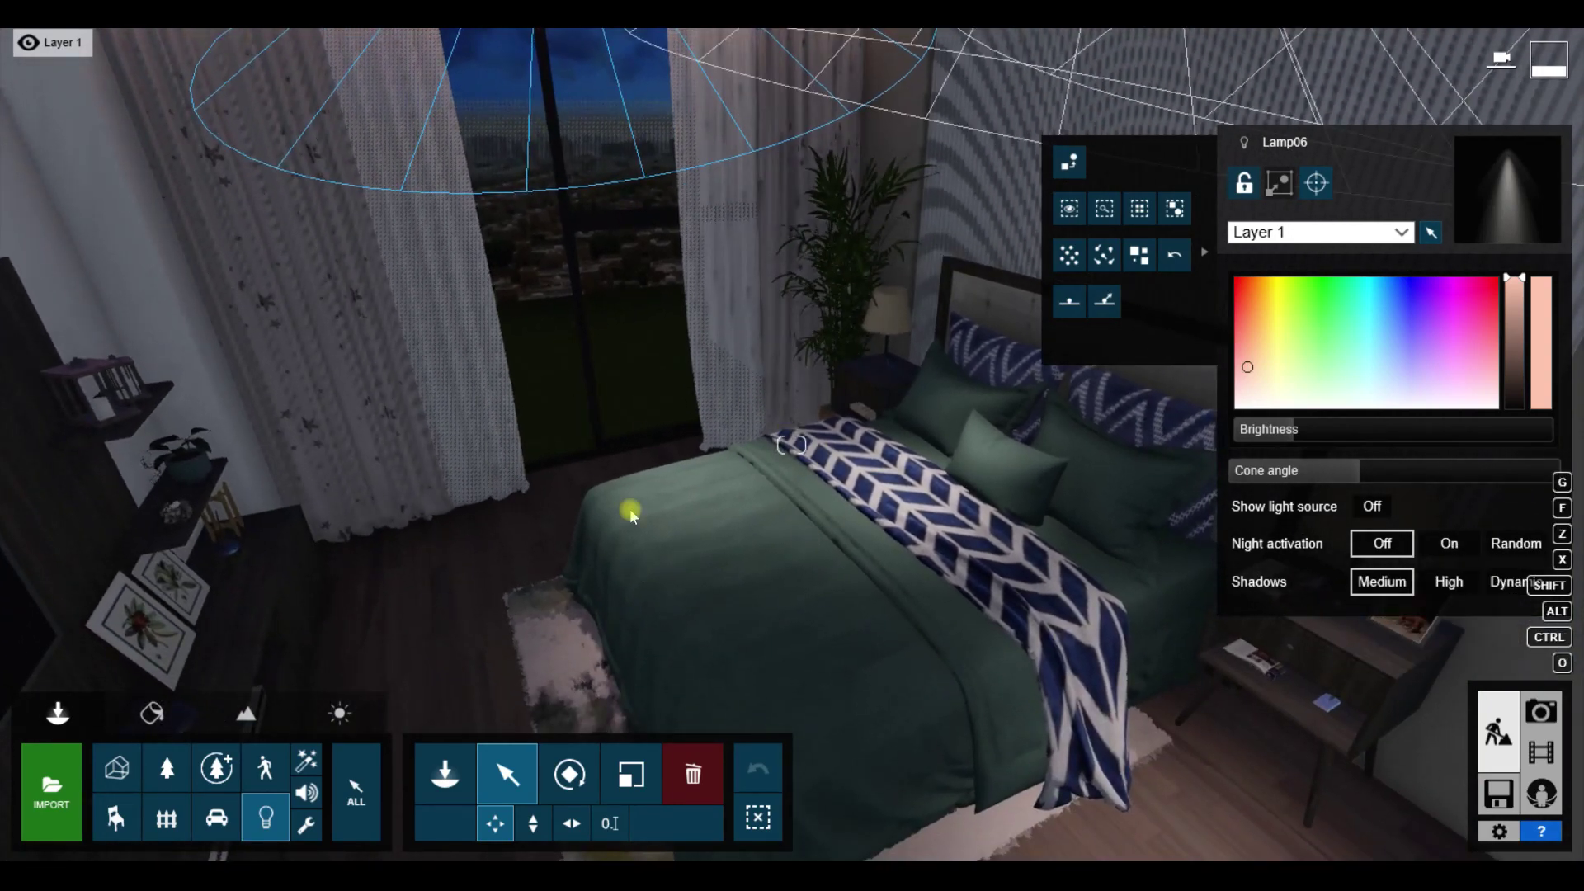
pyautogui.moveTo(438, 429); pyautogui.dragTo(474, 206, button='right')
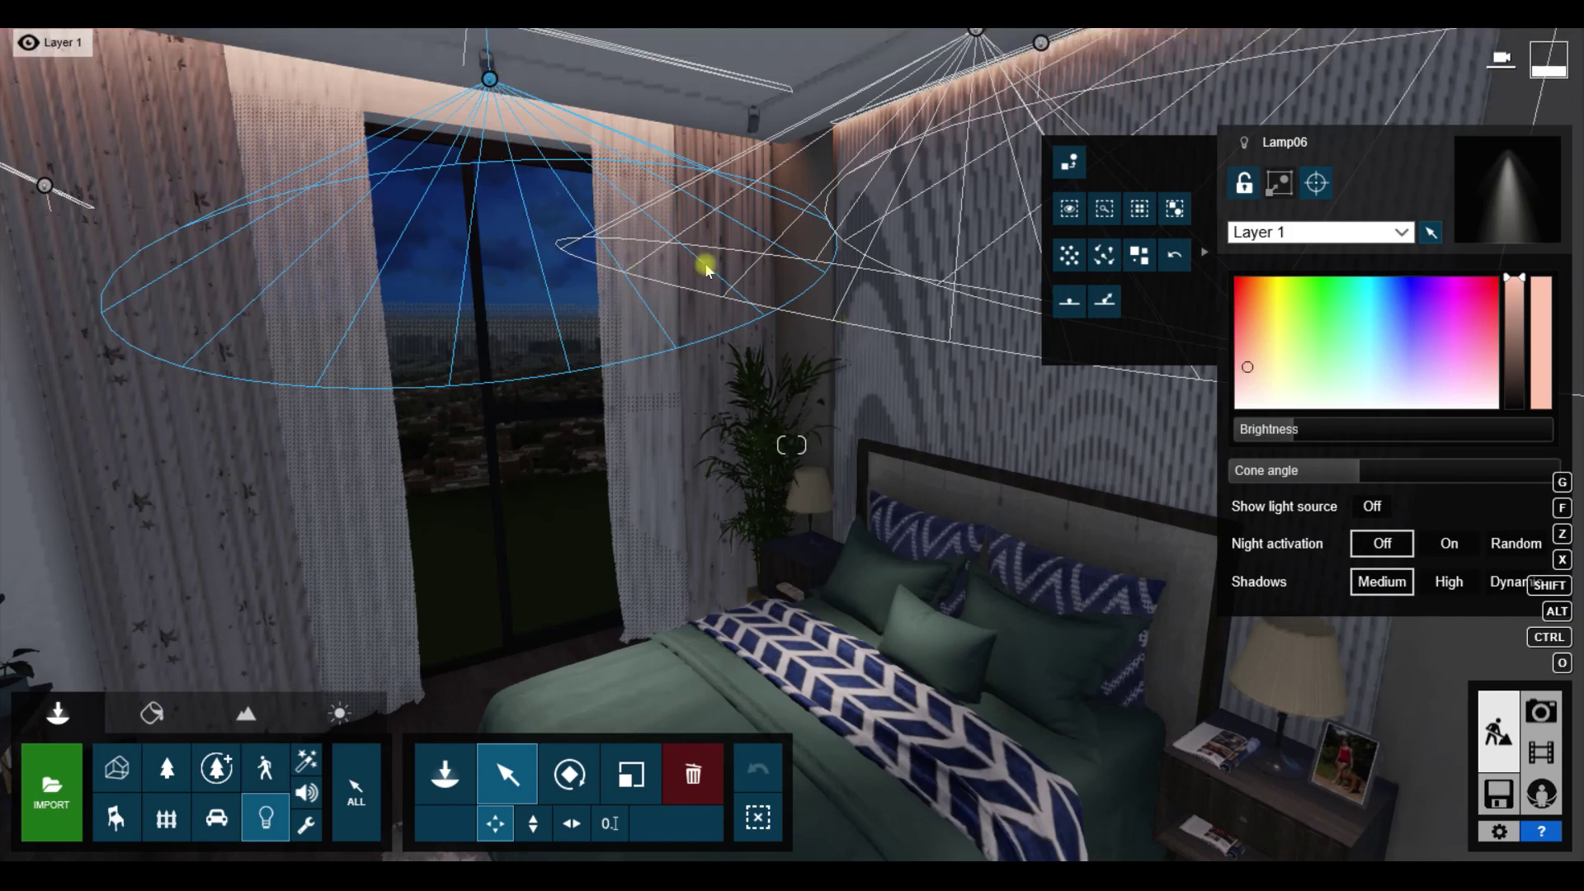
# Step: Check the brightness of the window spotlight against the lighting on the bed and curtains
pyautogui.moveTo(743, 292); pyautogui.dragTo(930, 378, button='right')
pyautogui.press('s')
pyautogui.press('w')
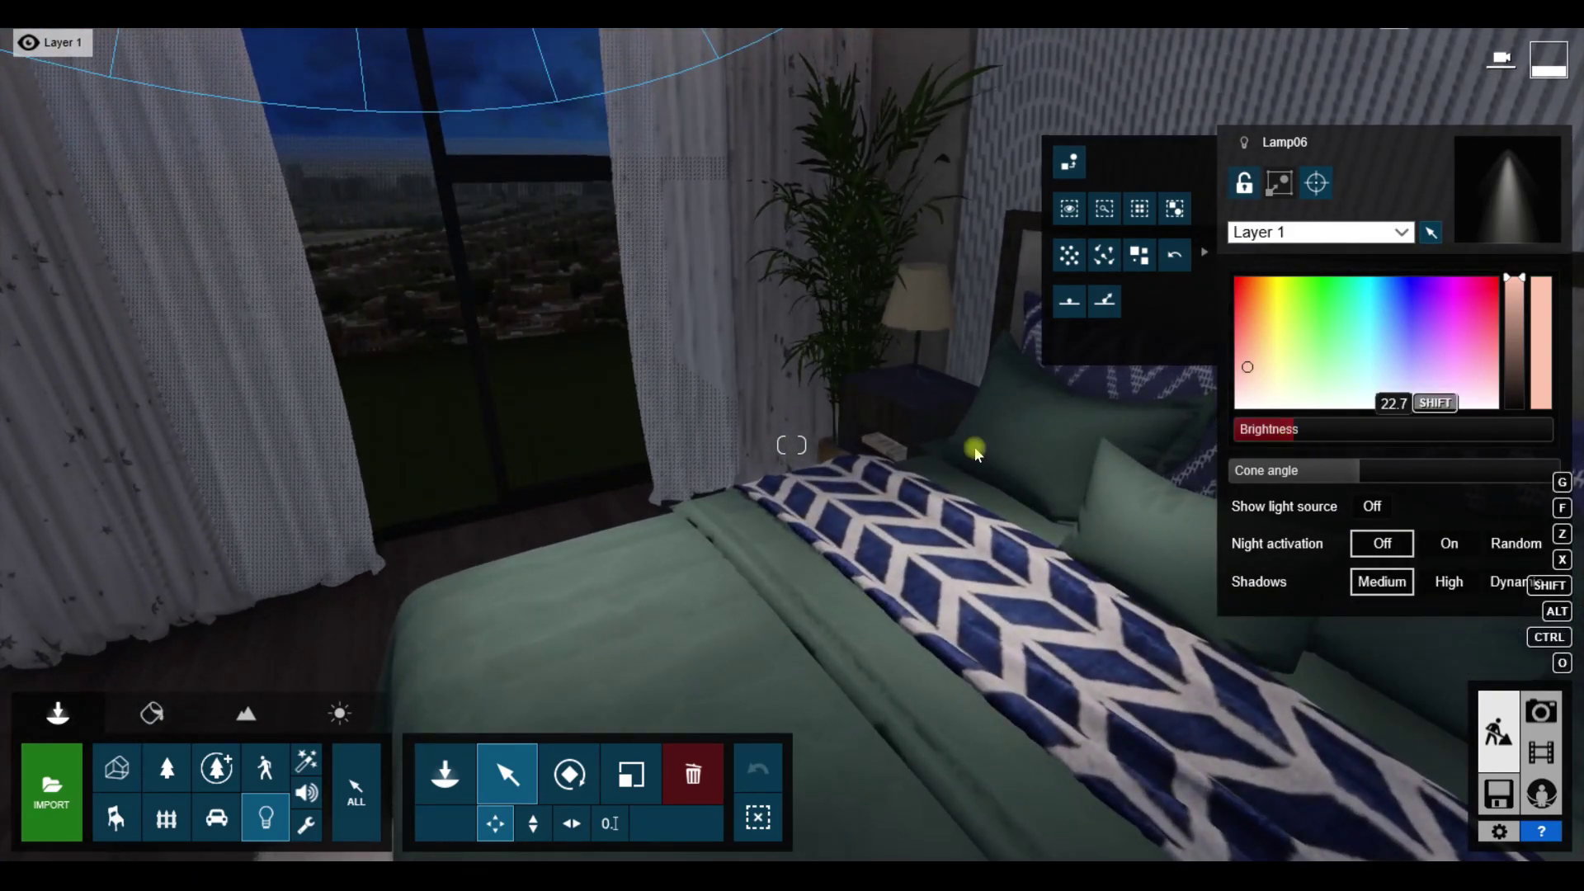
pyautogui.moveTo(974, 450); pyautogui.dragTo(1027, 416, button='right')
pyautogui.moveTo(755, 512); pyautogui.dragTo(769, 459, button='right')
pyautogui.press('s')
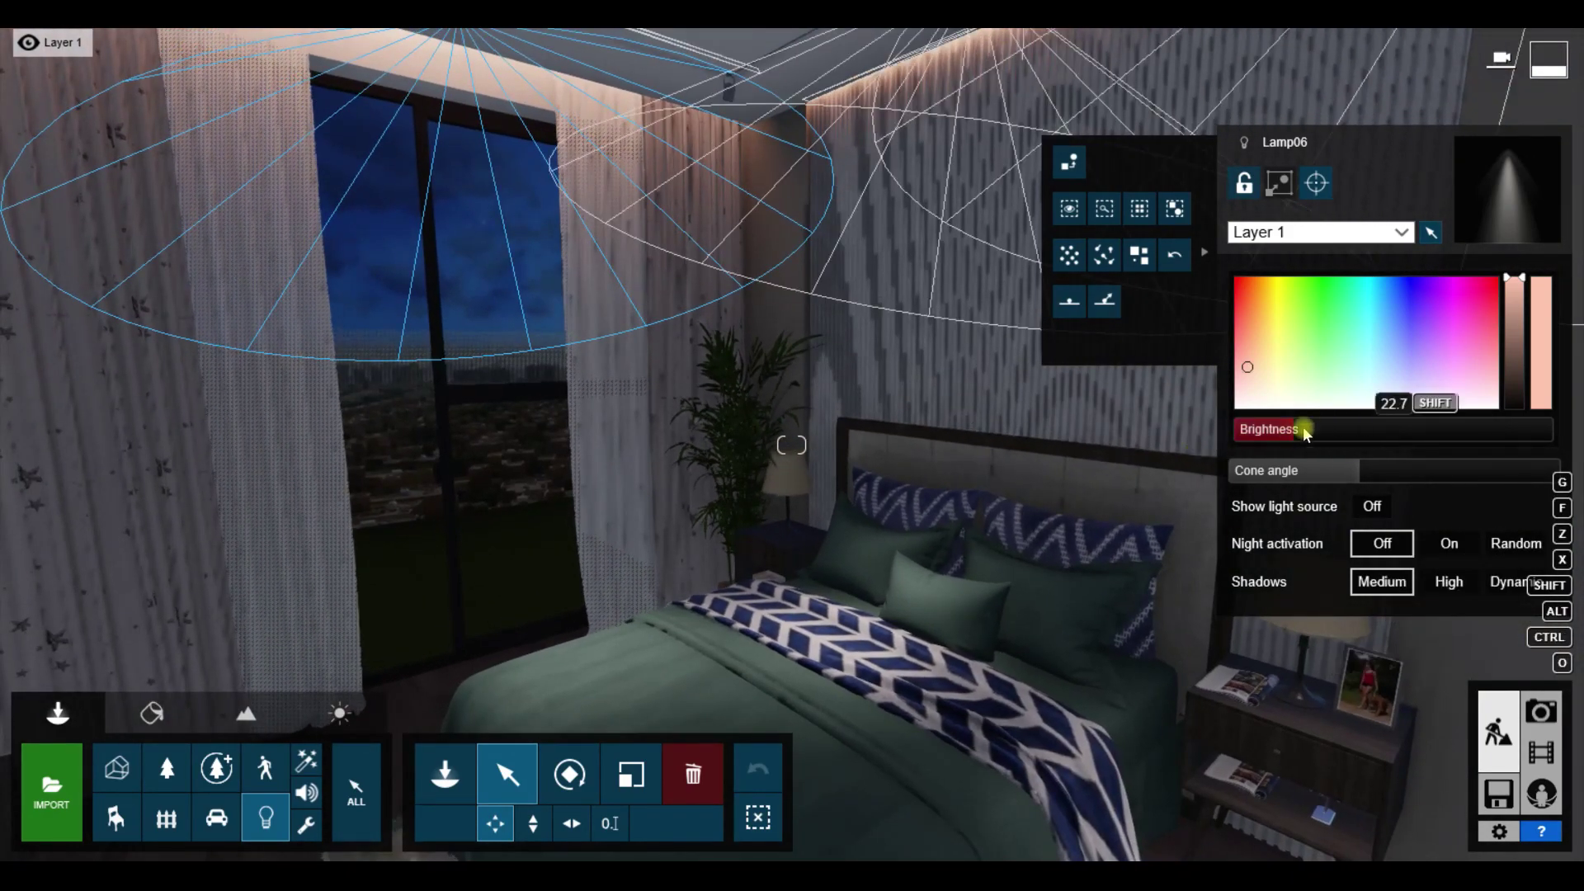
pyautogui.moveTo(1294, 437); pyautogui.dragTo(1295, 437)
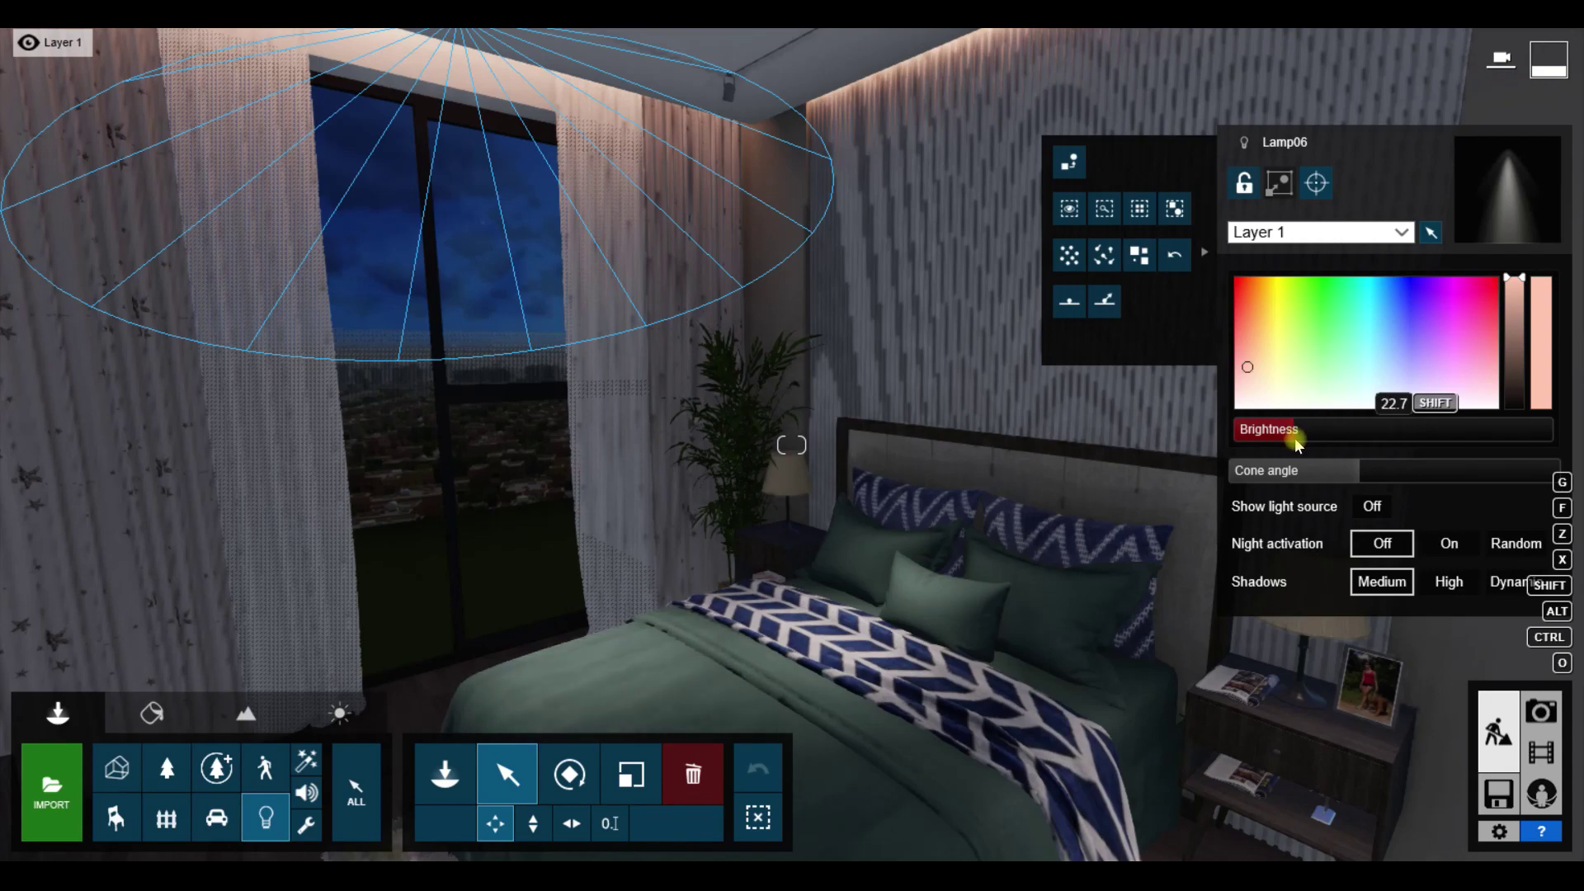
# Step: Select each of the two track spotlights in front of the slatted wall to check their settings
pyautogui.moveTo(743, 598); pyautogui.dragTo(768, 523, button='right')
pyautogui.press('s')
pyautogui.press('d')
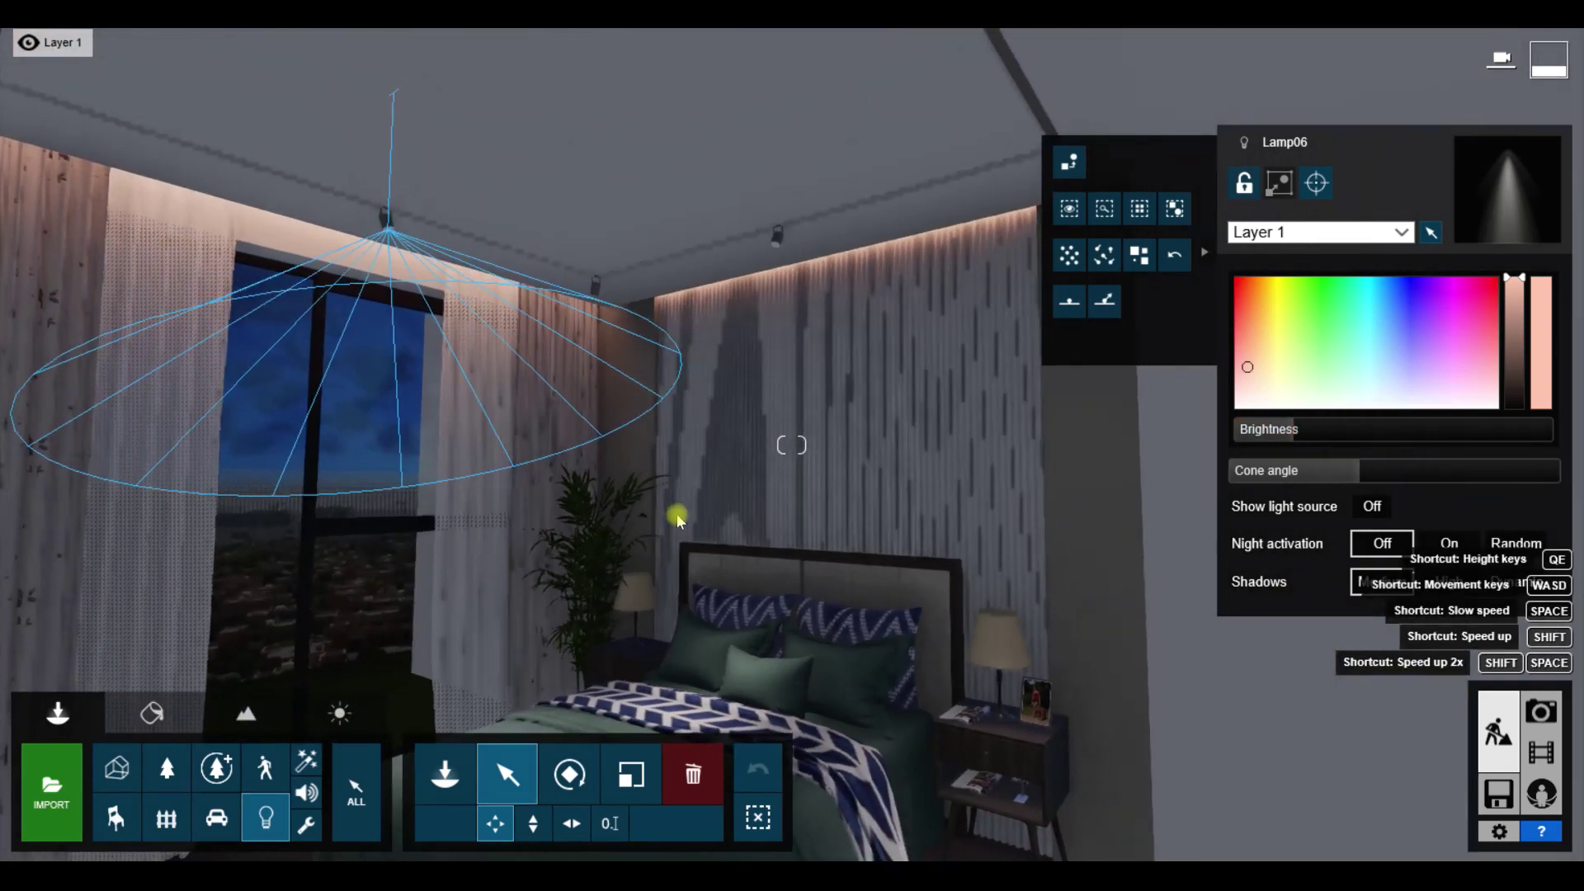
pyautogui.click(743, 238)
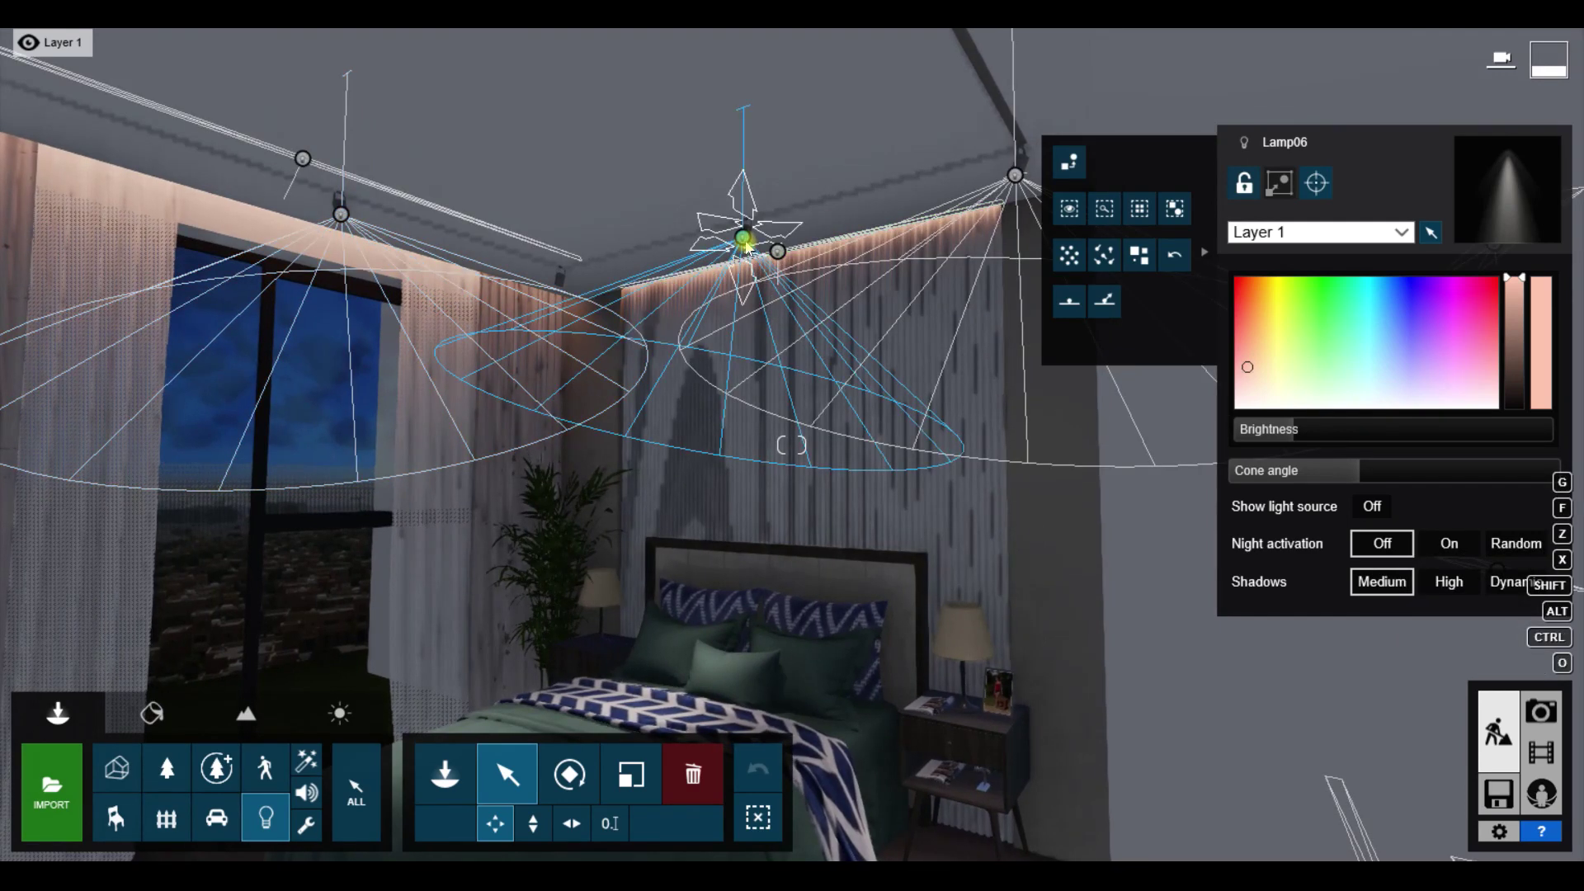
pyautogui.click(1011, 182)
# Step: Select the line light in the upper wardrobe shelf, and the ceiling recess line light beside the wardrobe, to inspect their properties
pyautogui.moveTo(966, 223); pyautogui.dragTo(1486, 157, button='right')
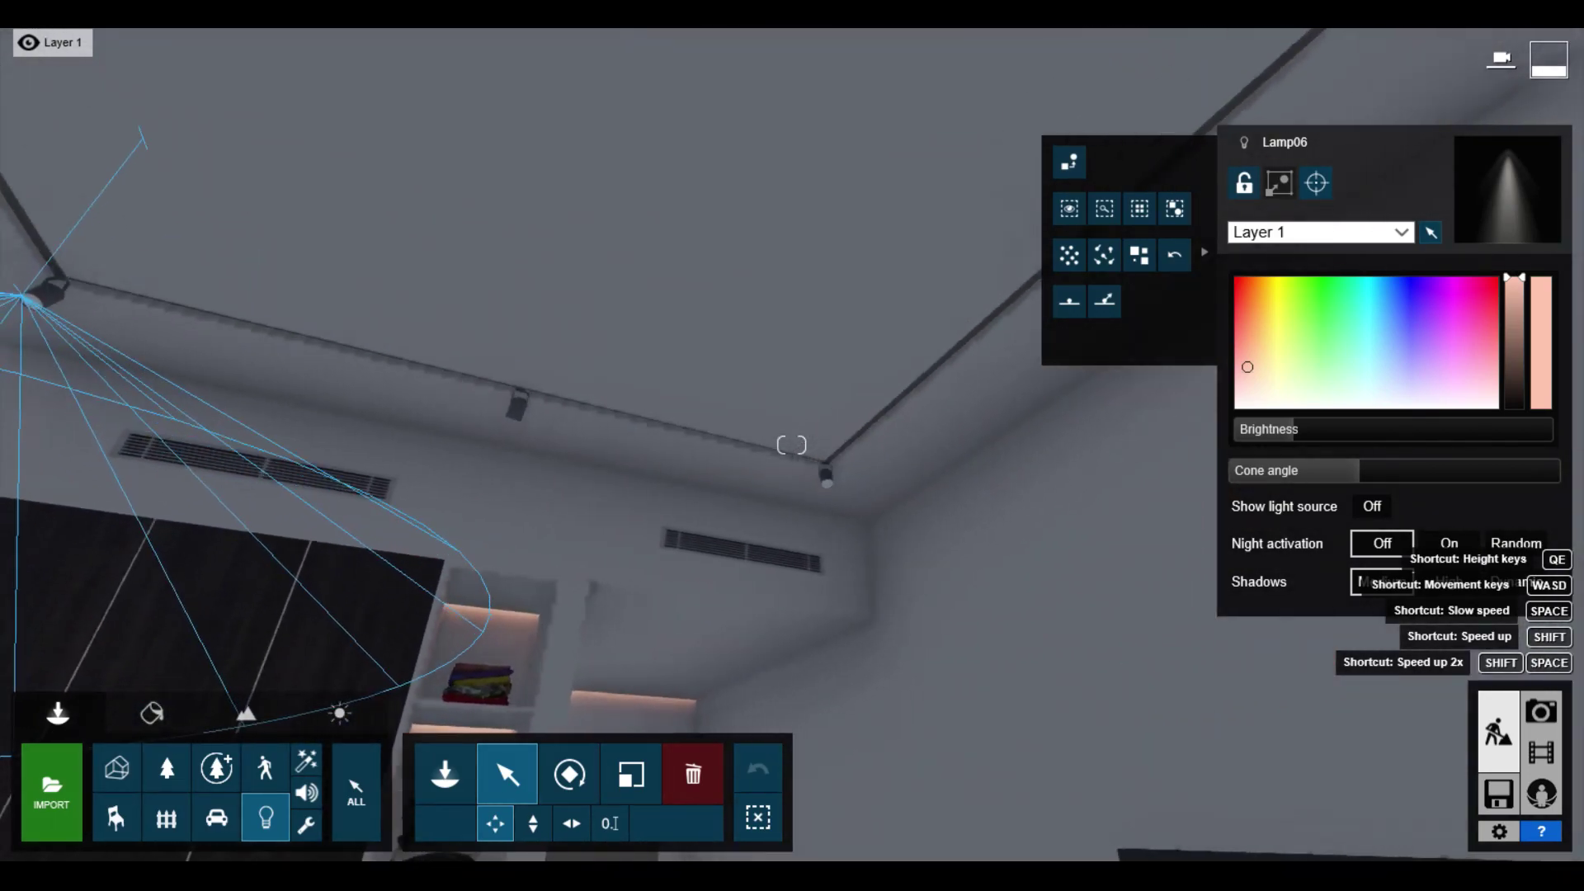
pyautogui.moveTo(601, 382); pyautogui.dragTo(701, 363, button='right')
pyautogui.moveTo(248, 254); pyautogui.dragTo(732, 354, button='right')
pyautogui.press('w')
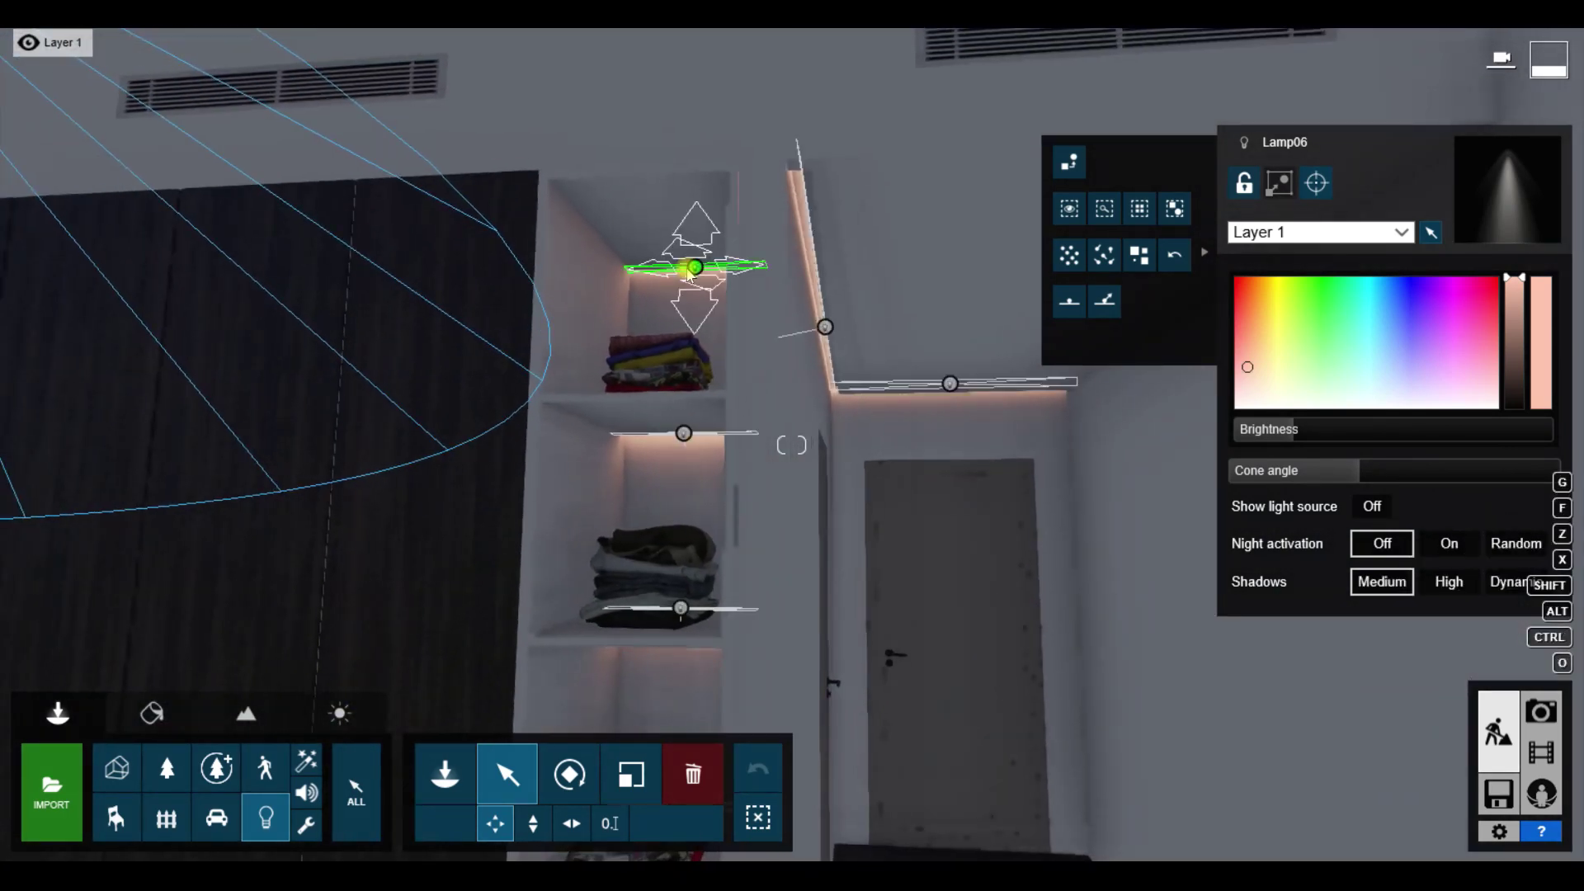
pyautogui.click(688, 266)
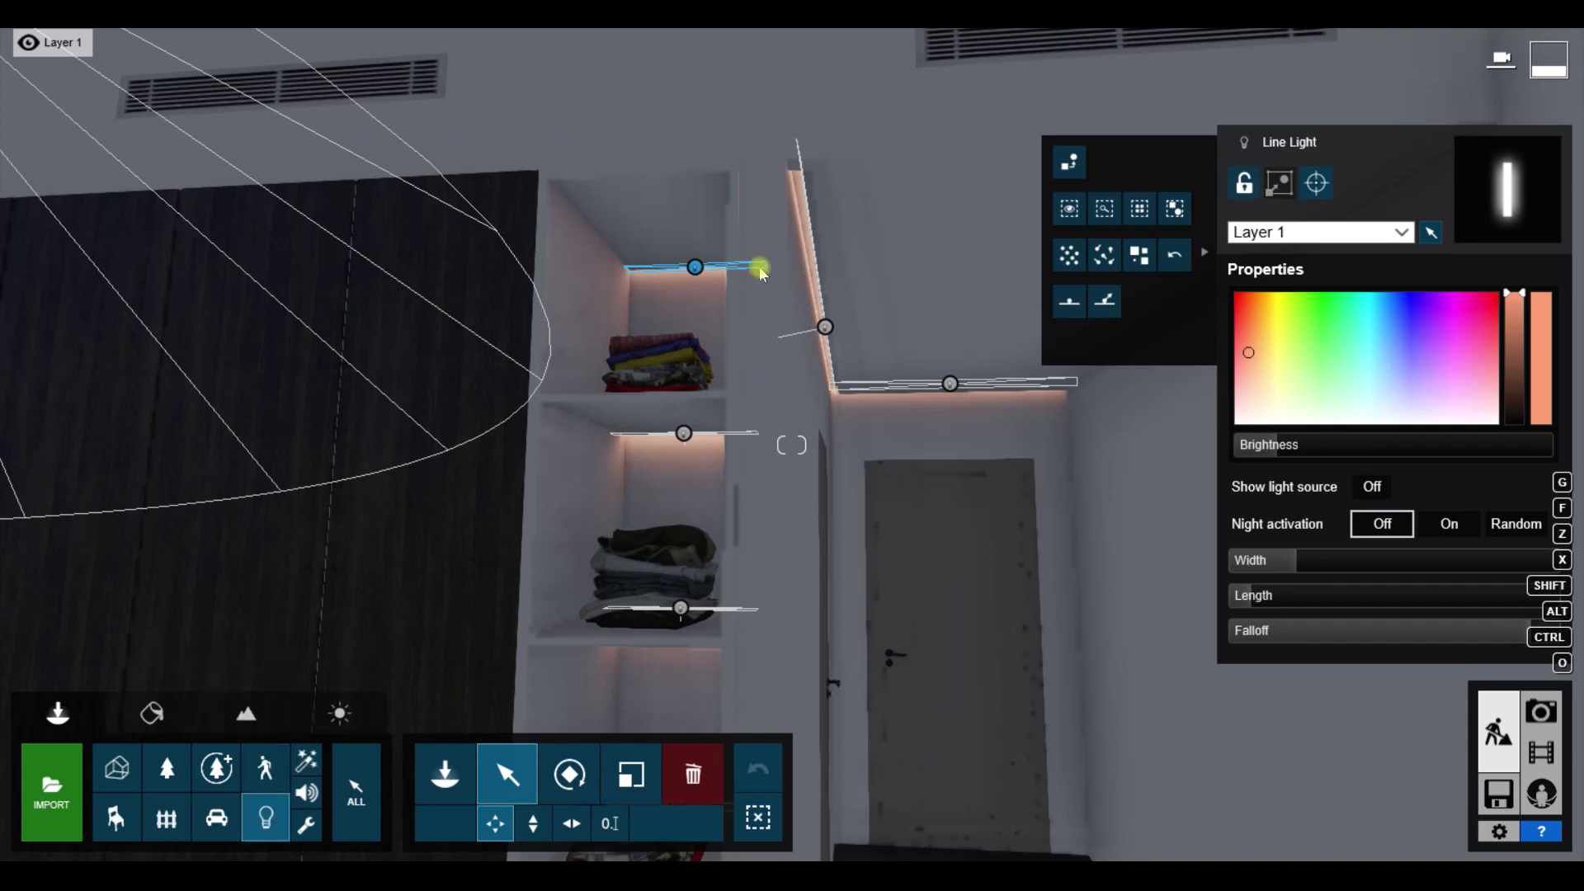
pyautogui.click(821, 328)
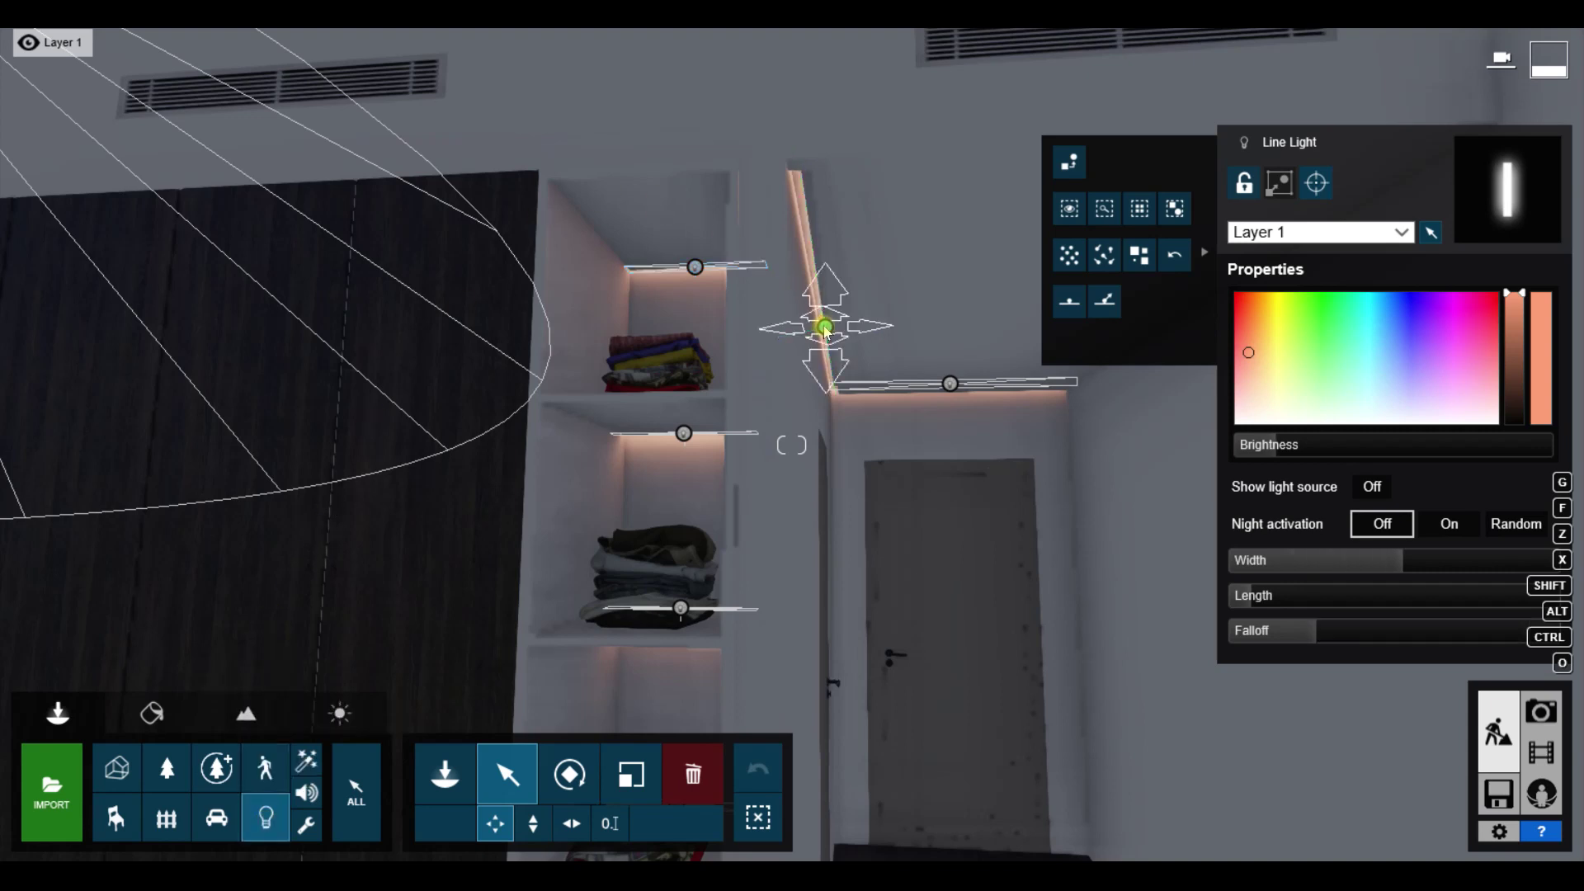
# Step: Inspect the ceiling recess line light above the door and look at the city backdrop outside the bedroom
pyautogui.click(954, 391)
pyautogui.moveTo(943, 415); pyautogui.dragTo(557, 412, button='right')
pyautogui.press('w')
pyautogui.moveTo(982, 454); pyautogui.dragTo(955, 503, button='right')
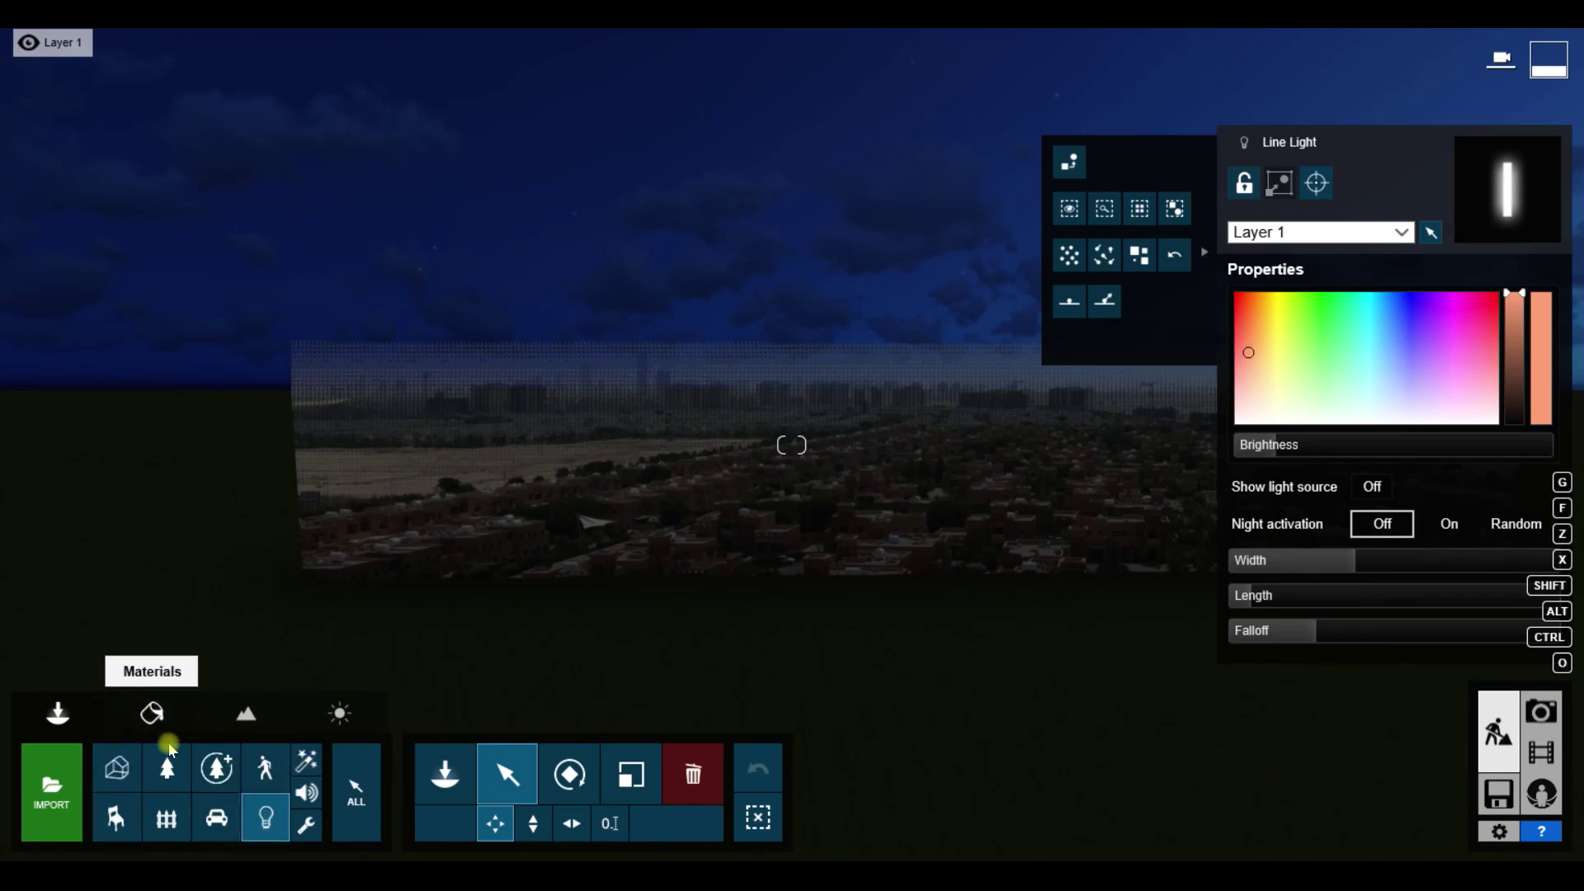
# Step: Raise the sun height to daylight for viewing the city backdrop outside the bedroom
pyautogui.click(339, 715)
pyautogui.click(323, 768)
pyautogui.moveTo(743, 463)
pyautogui.mouseDown(button='right')
pyautogui.moveTo(817, 462)
pyautogui.moveTo(714, 463)
pyautogui.mouseUp(button='right')
pyautogui.press('w')
pyautogui.press('s')
pyautogui.moveTo(1543, 466); pyautogui.dragTo(1576, 450, button='right')
pyautogui.moveTo(1114, 499); pyautogui.dragTo(954, 471, button='right')
pyautogui.press('s')
pyautogui.press('w')
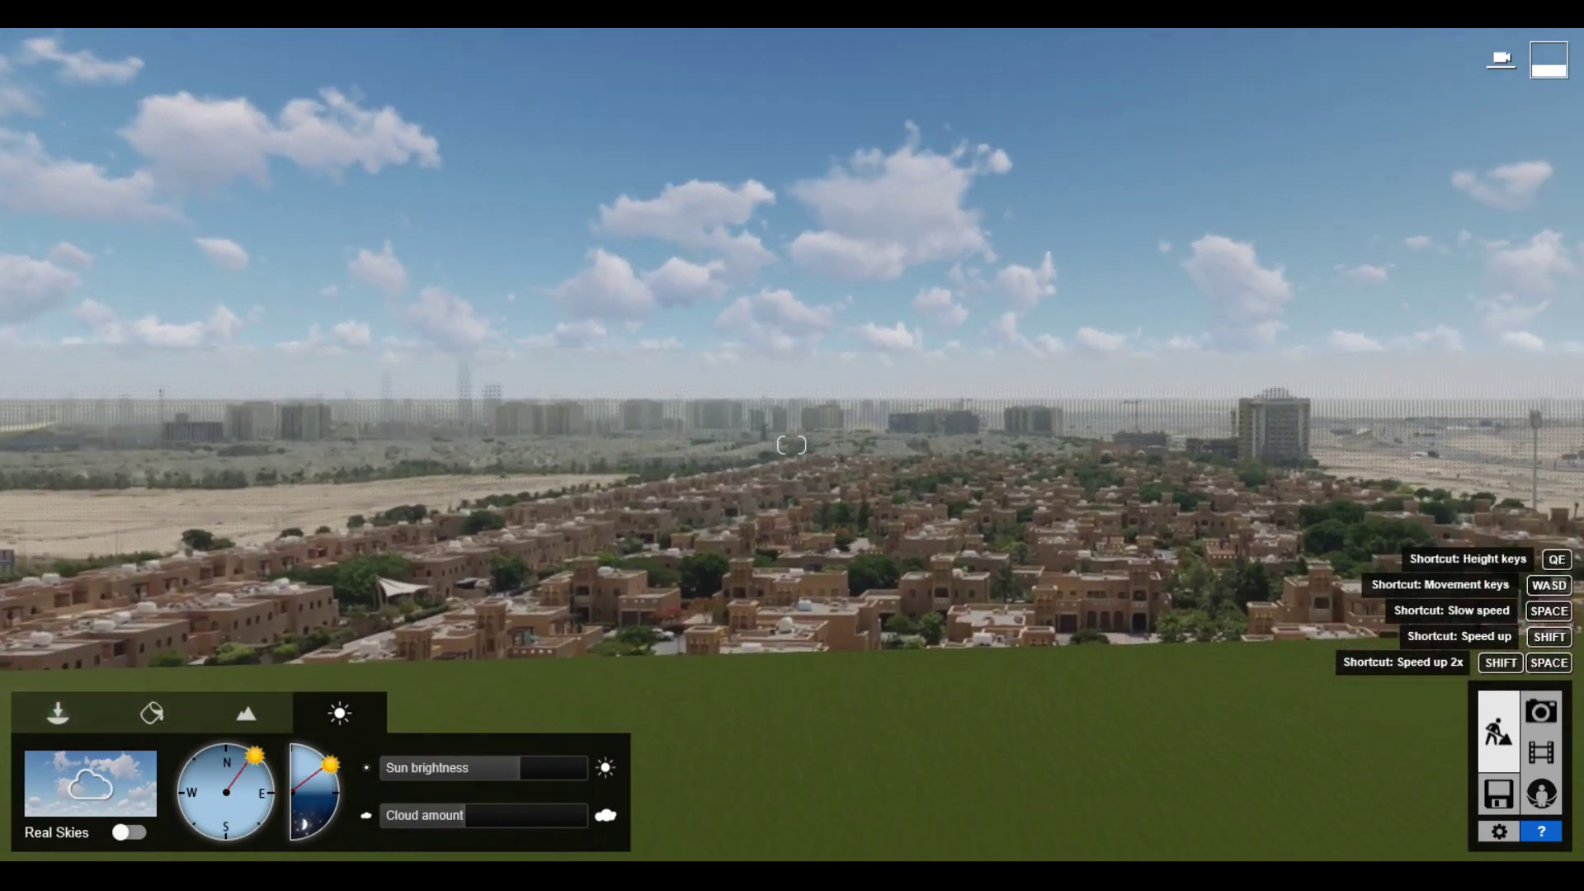
pyautogui.press('s')
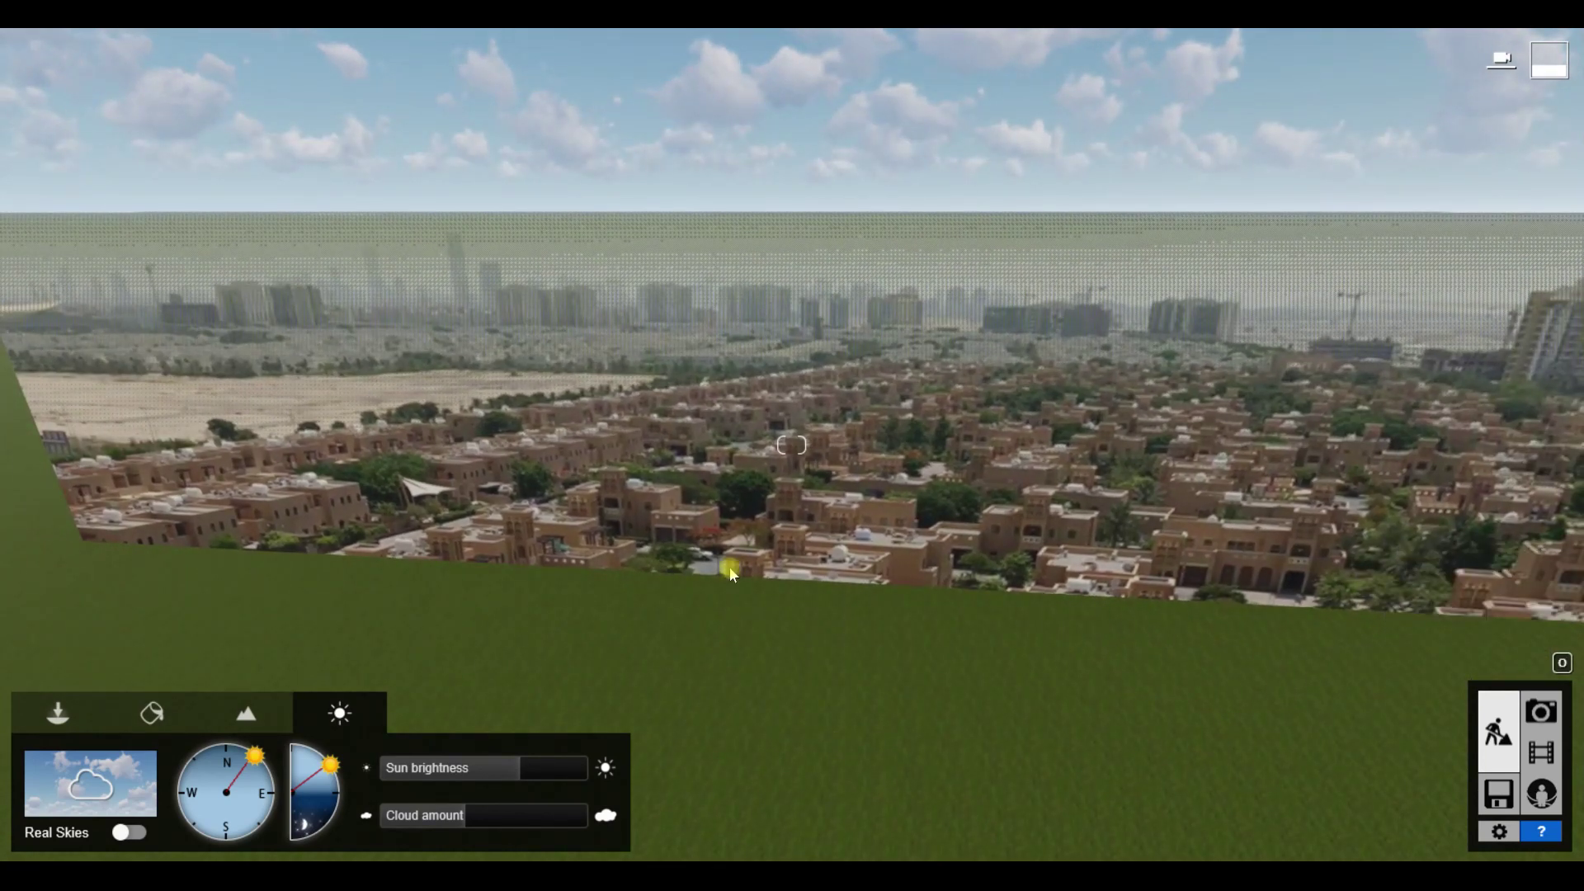
pyautogui.moveTo(729, 566); pyautogui.dragTo(677, 487, button='right')
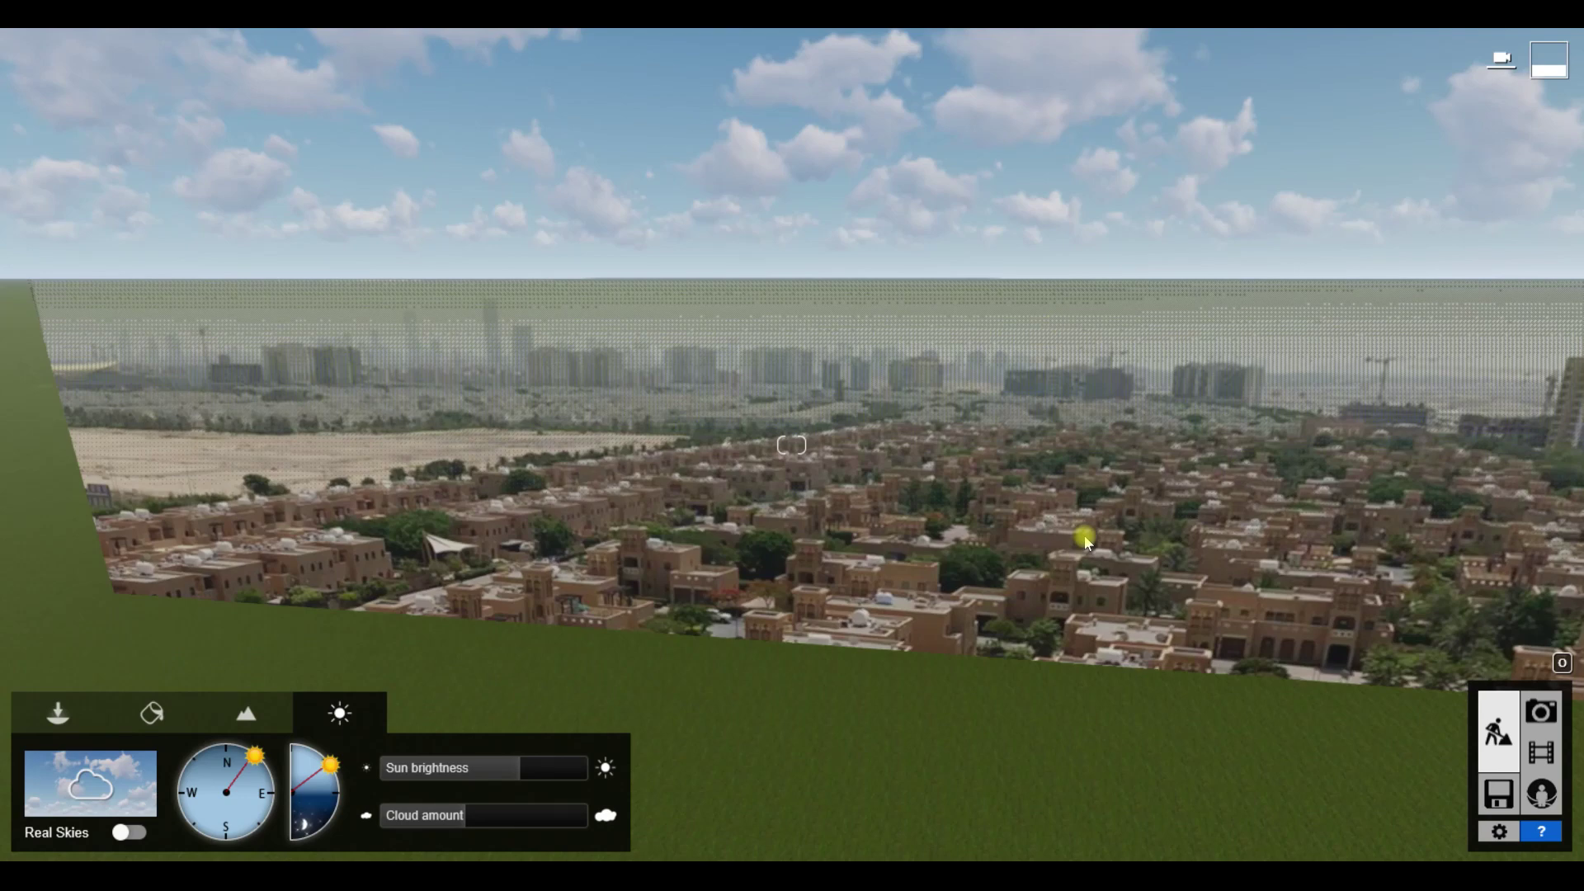
# Step: Examine the transparency settings and cut-out edges of the city backdrop's Color A05 material, and leave the material without saving
pyautogui.click(152, 713)
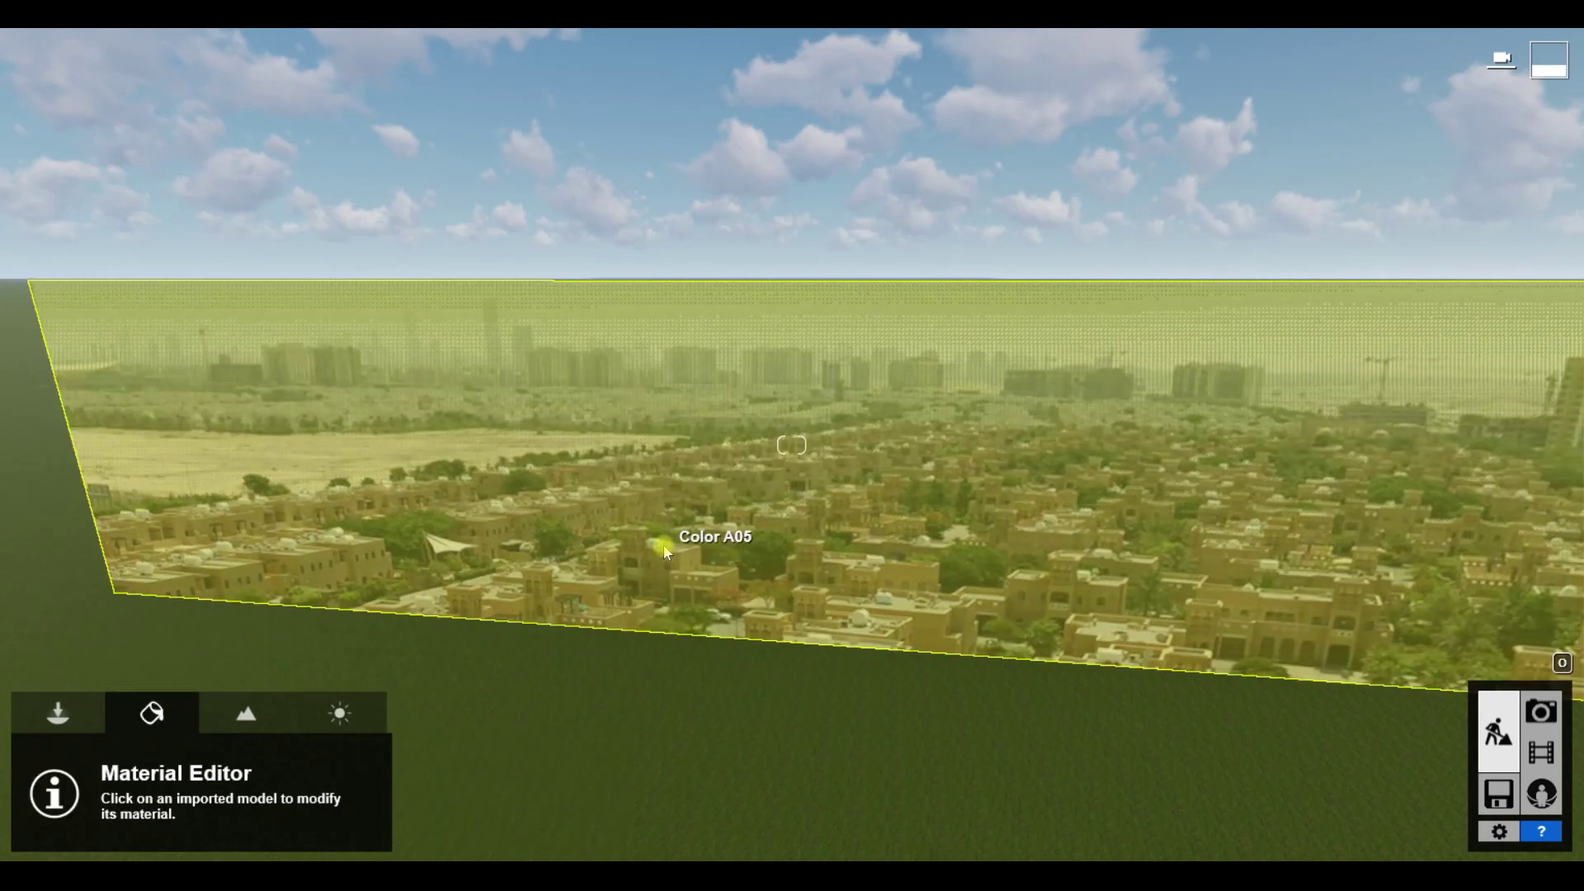
pyautogui.click(663, 558)
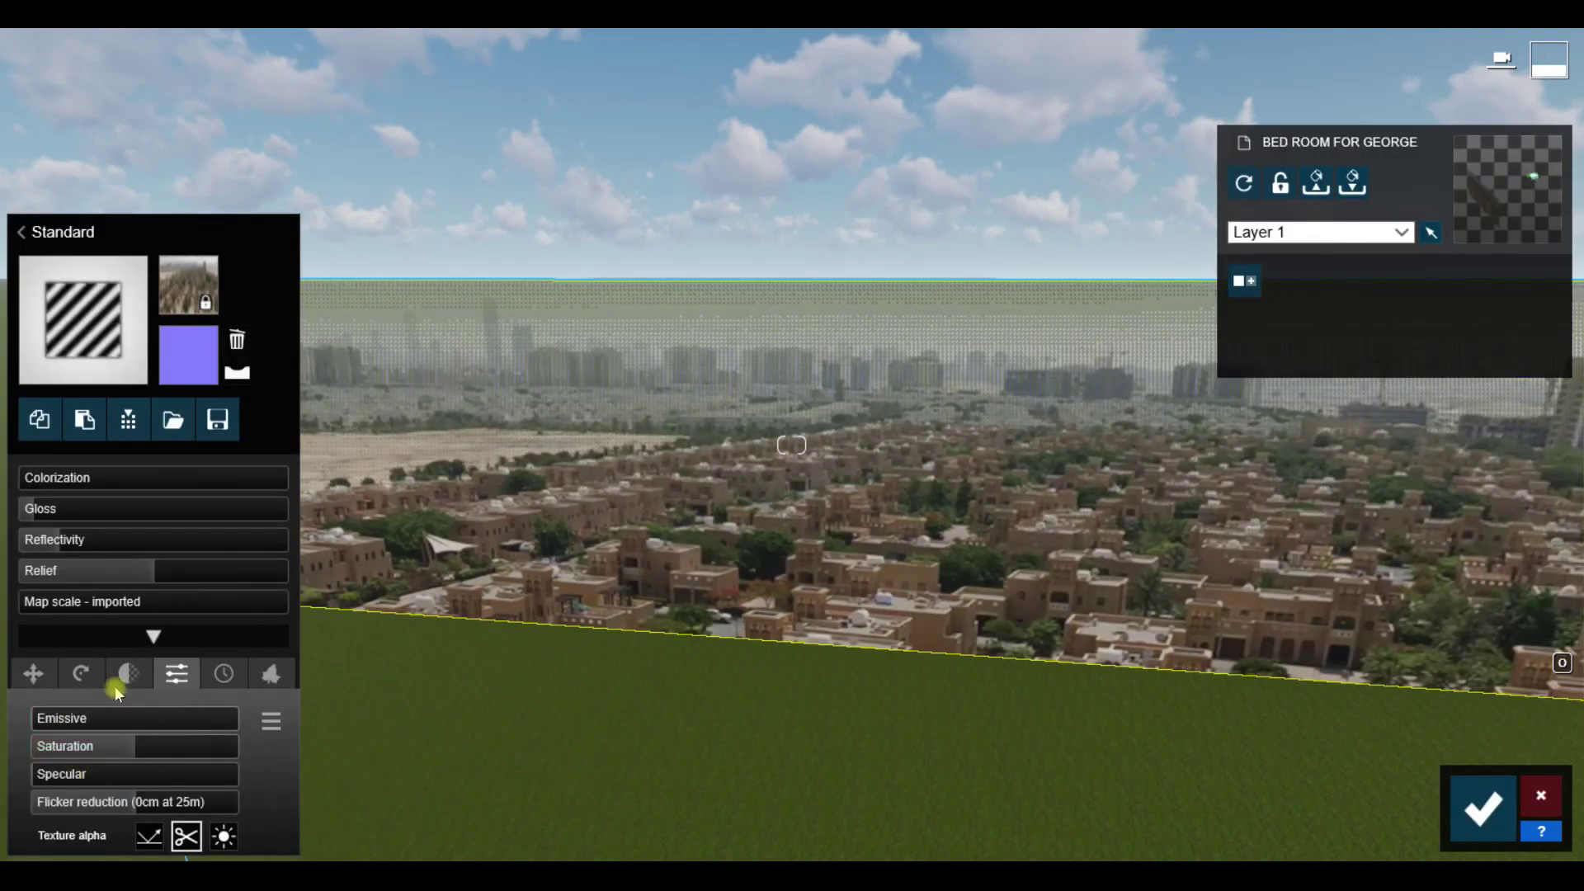
pyautogui.click(120, 683)
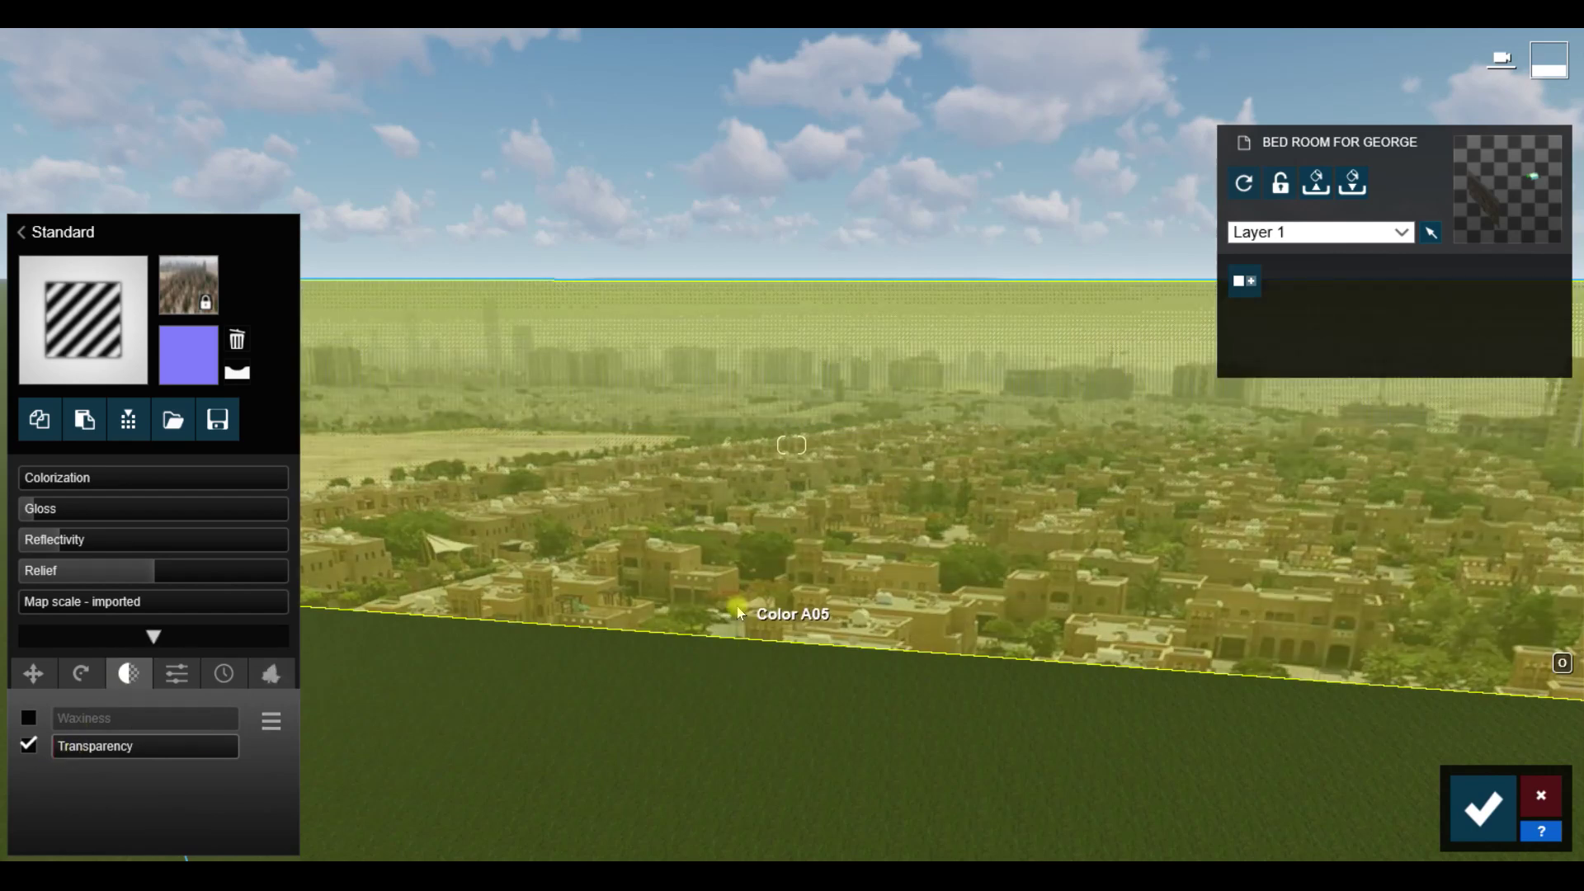
pyautogui.moveTo(1006, 337); pyautogui.dragTo(1129, 396, button='right')
pyautogui.press('w')
pyautogui.press('q')
pyautogui.press('s')
pyautogui.moveTo(529, 479)
pyautogui.mouseDown(button='right')
pyautogui.moveTo(540, 598)
pyautogui.moveTo(548, 503)
pyautogui.mouseUp(button='right')
pyautogui.press('w')
pyautogui.press('s')
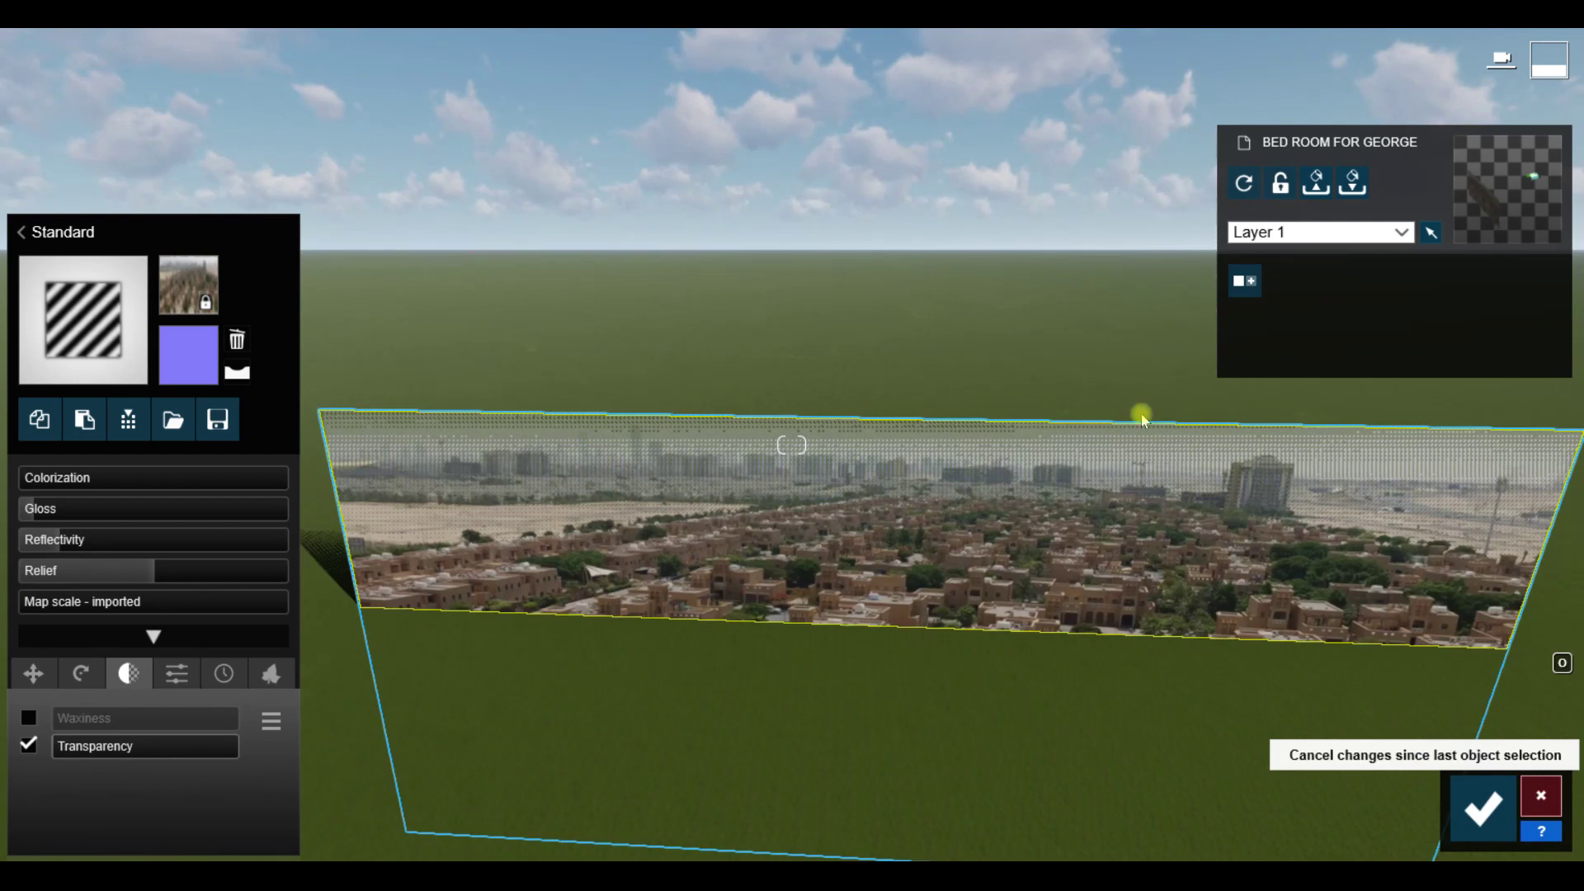
pyautogui.click(974, 601)
pyautogui.click(1515, 802)
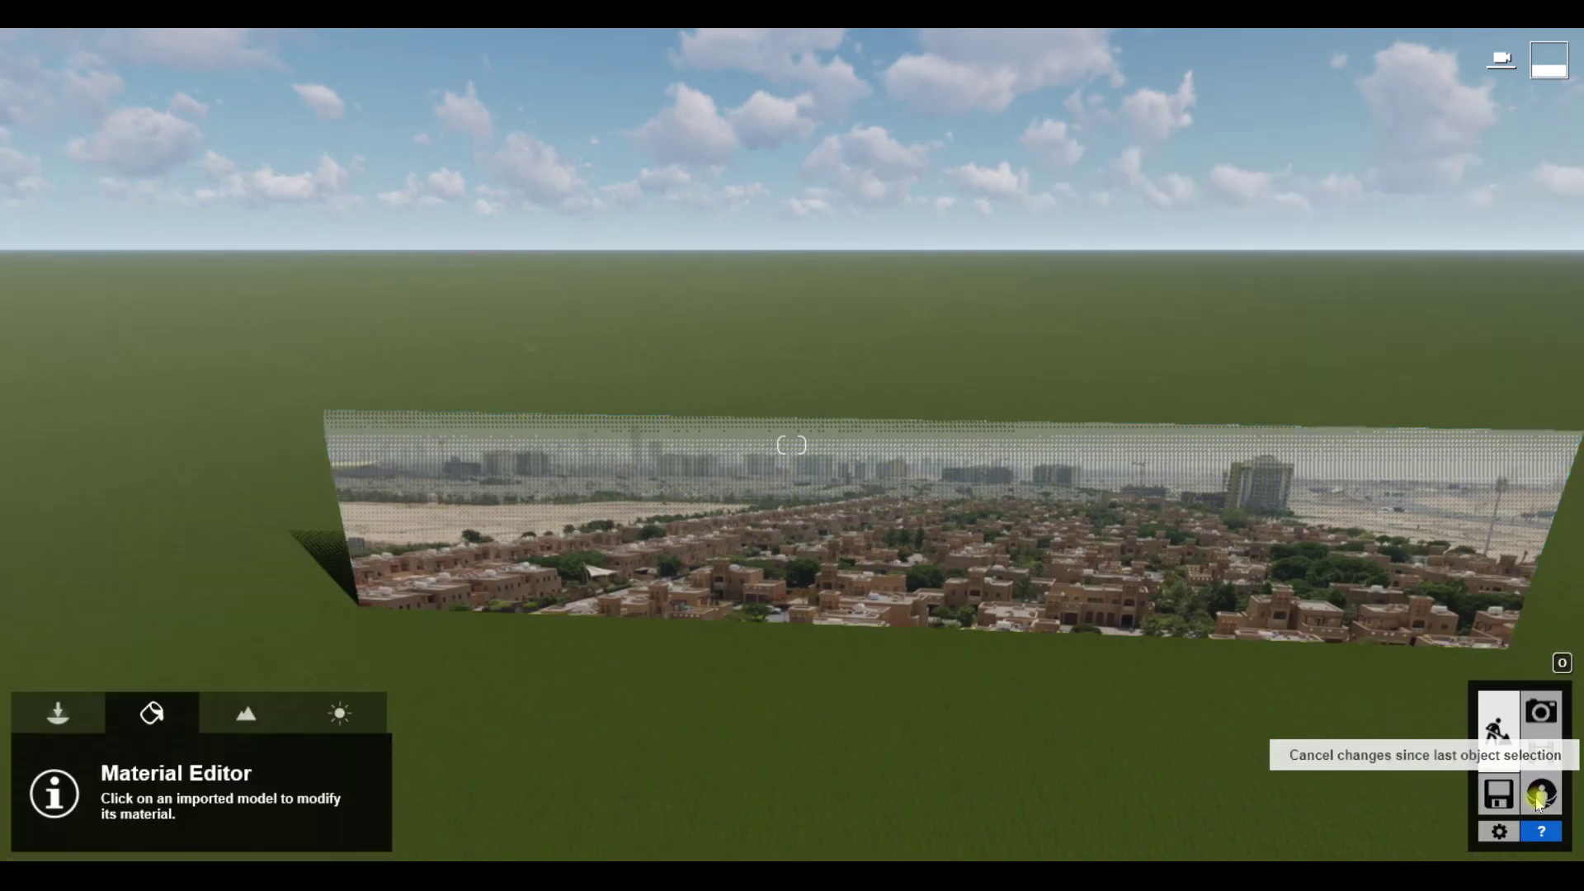
# Step: Check how the city backdrop looks through the bedroom window in the Interior movie clip and return to Build mode
pyautogui.click(1555, 752)
pyautogui.click(1046, 523)
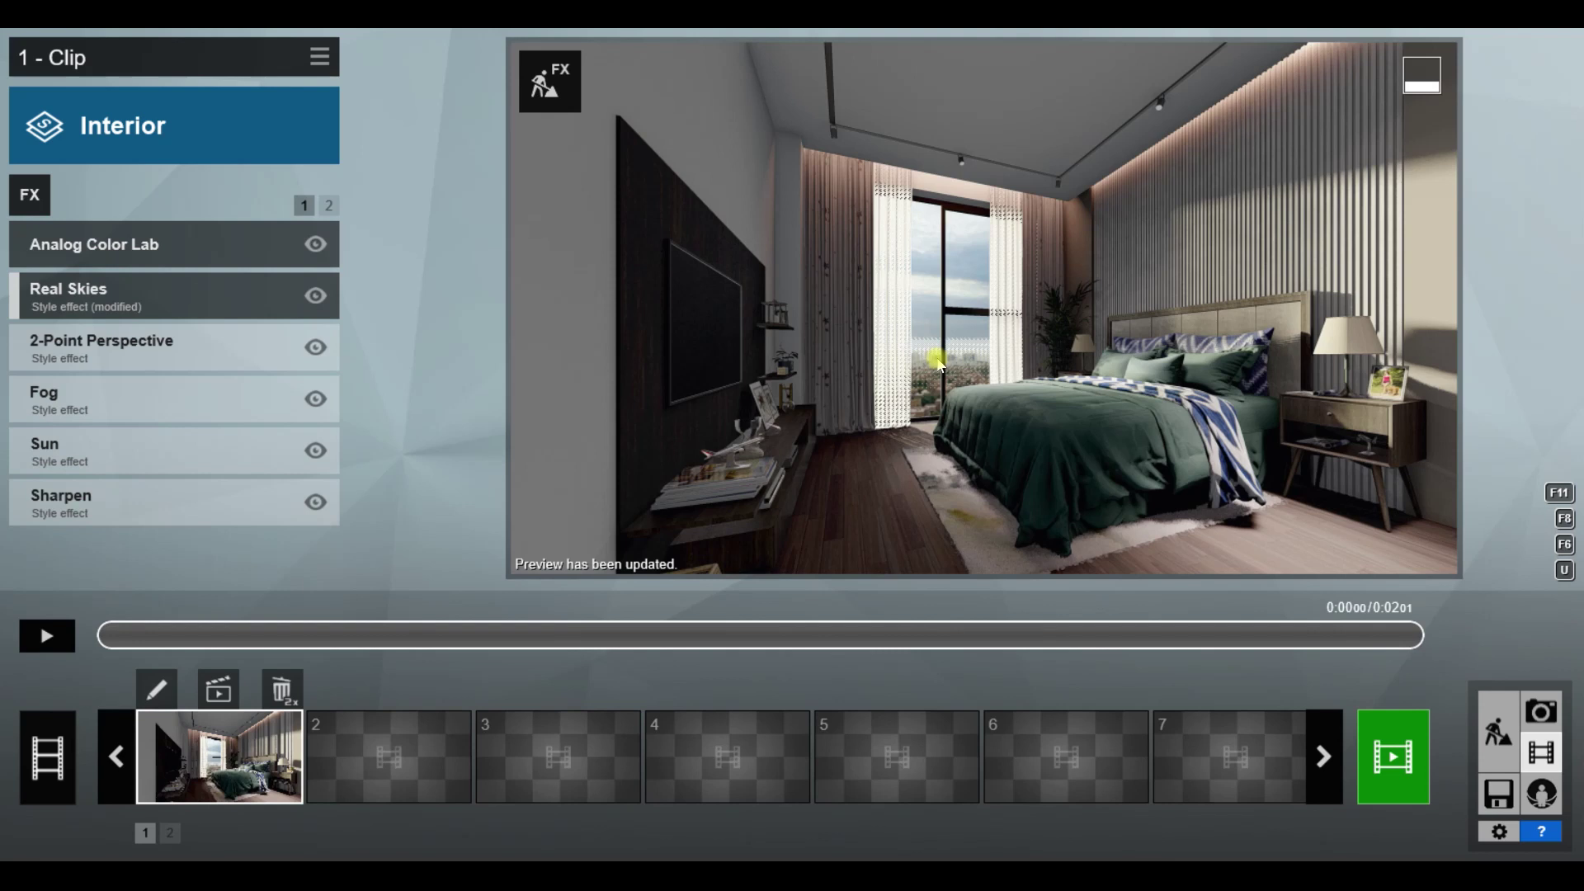
pyautogui.click(1499, 731)
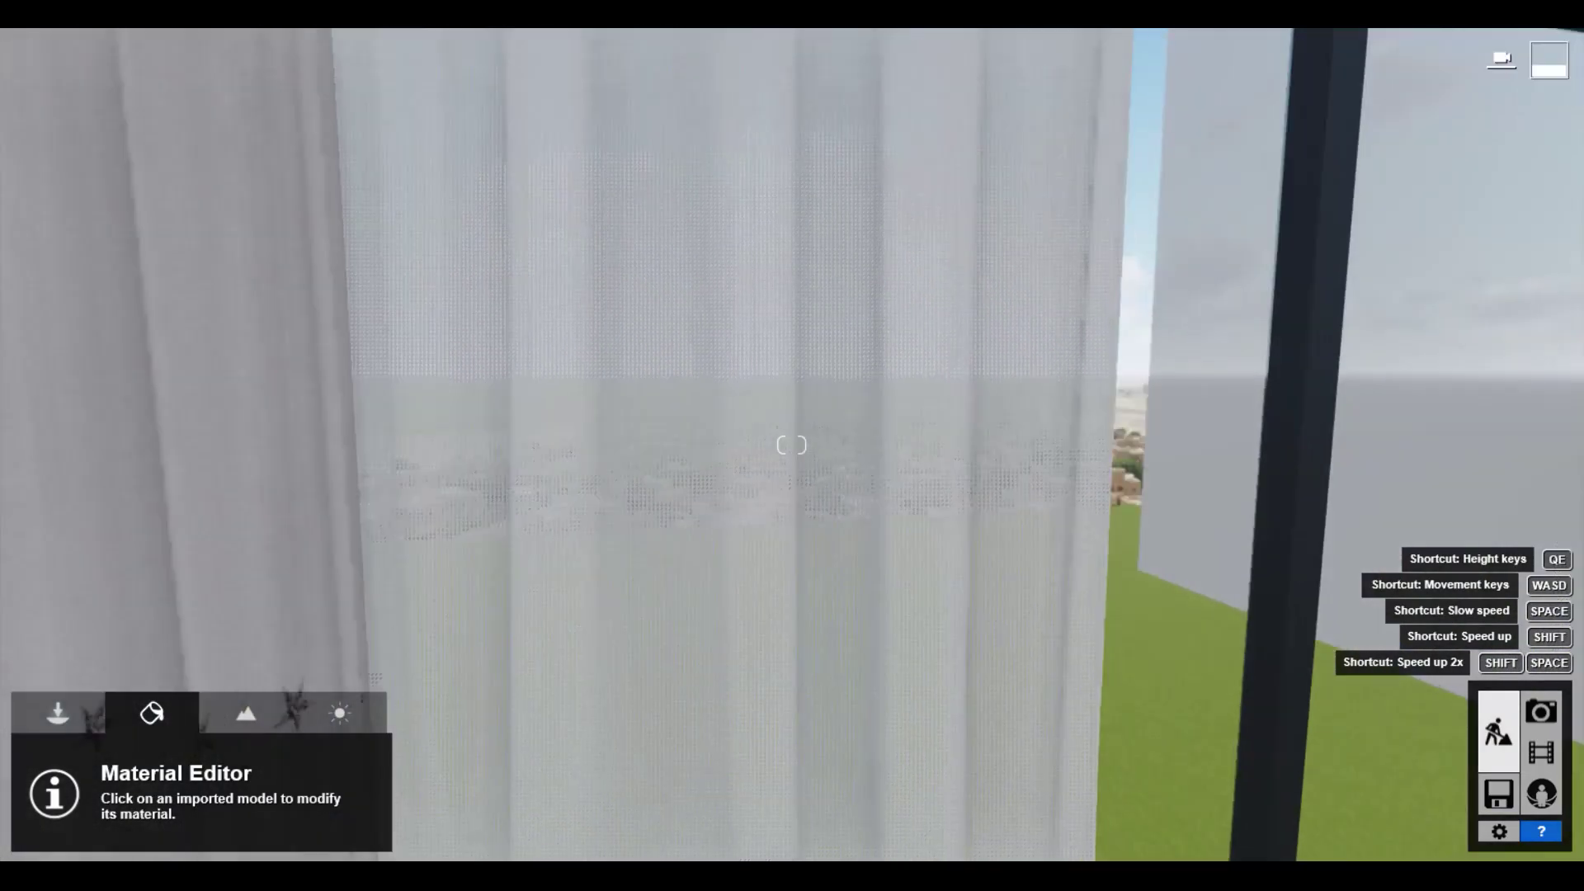
# Step: Try a stronger saturation on the city backdrop's Color A05 material and set it back to 1.0
pyautogui.press('w')
pyautogui.moveTo(1156, 413)
pyautogui.mouseDown(button='right')
pyautogui.moveTo(1181, 363)
pyautogui.moveTo(1146, 420)
pyautogui.mouseUp(button='right')
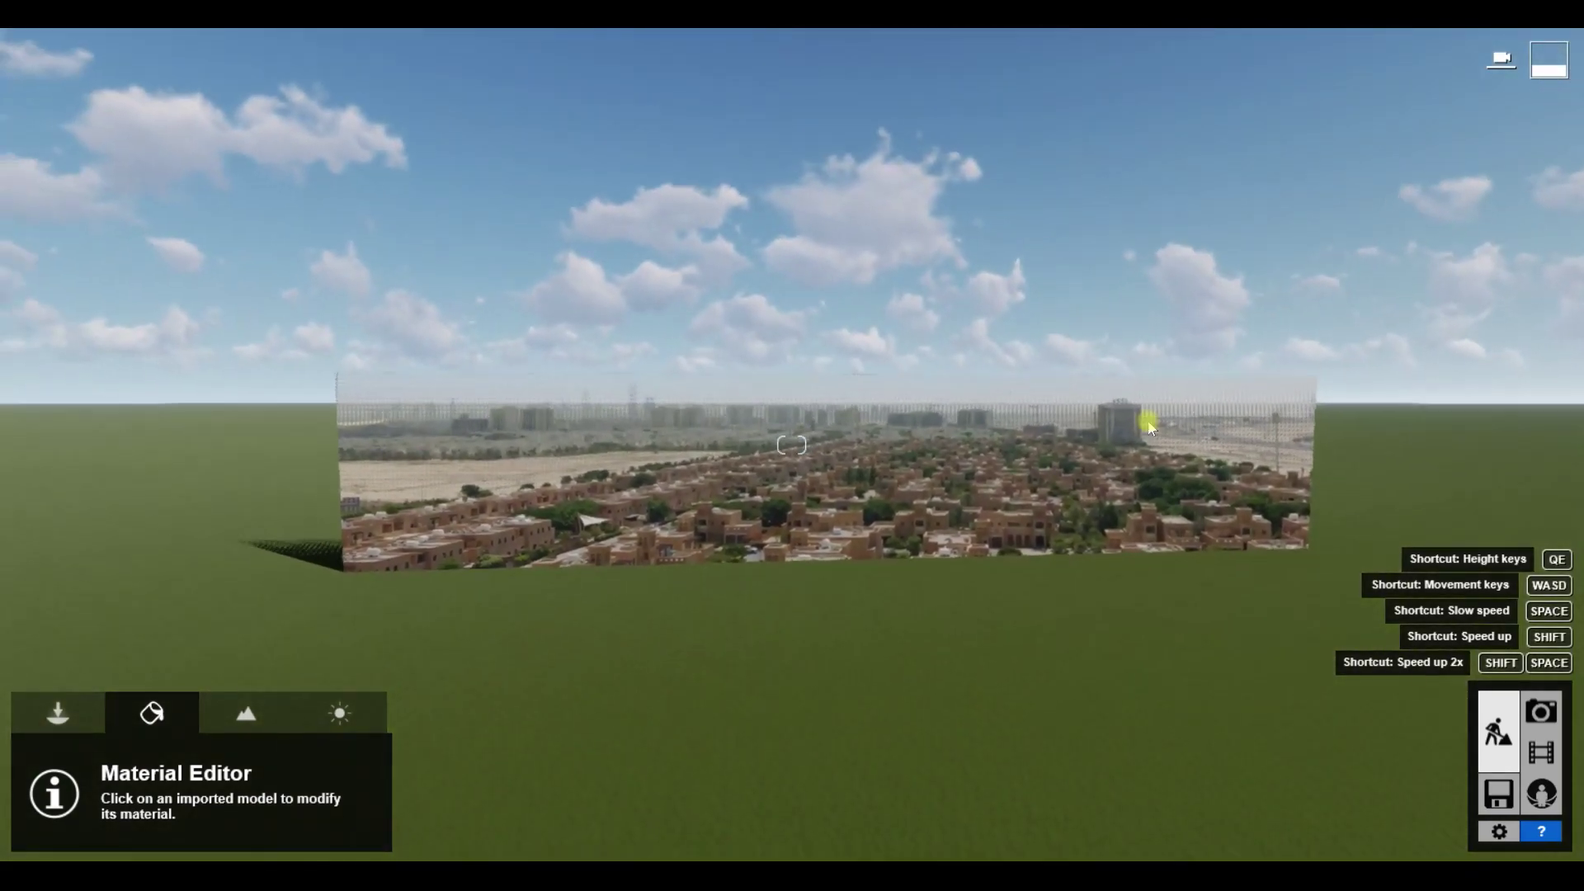
pyautogui.click(753, 453)
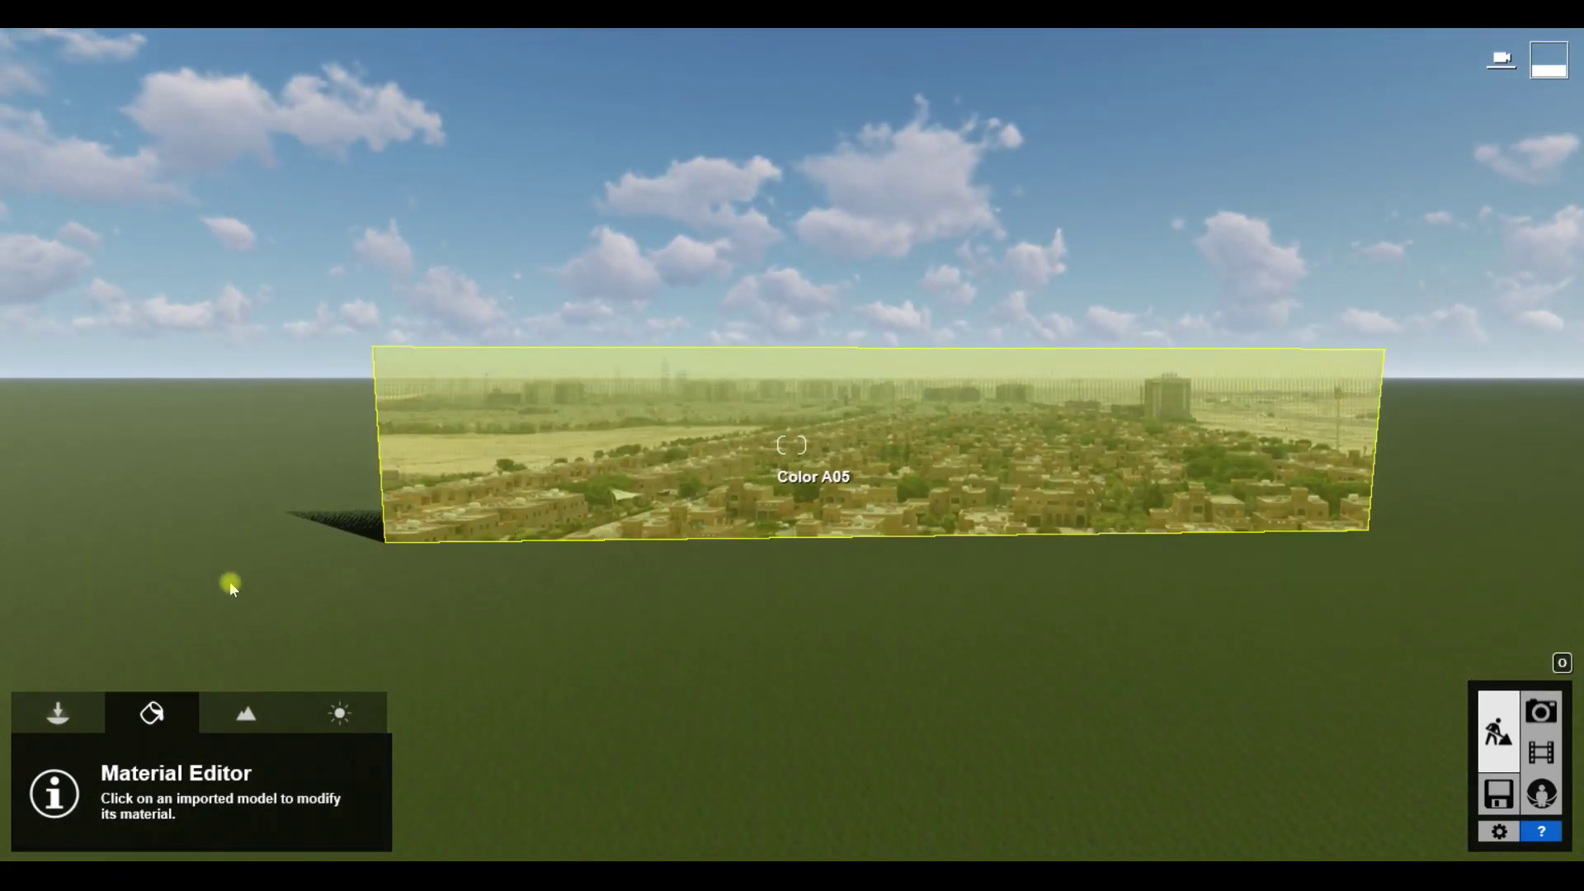
pyautogui.click(176, 674)
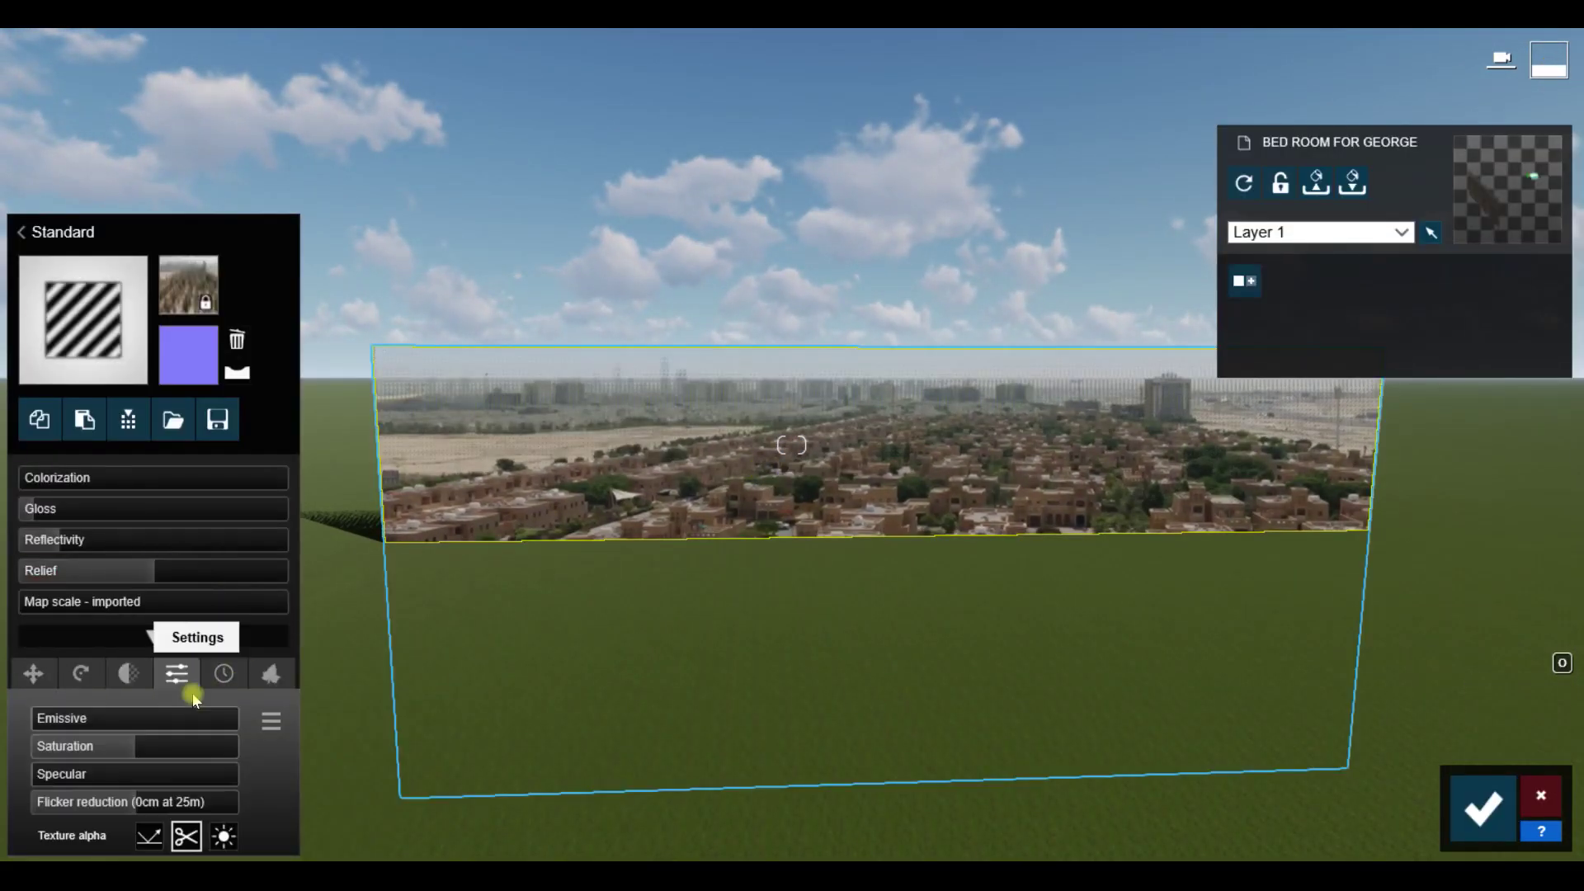
pyautogui.moveTo(137, 753)
pyautogui.mouseDown()
pyautogui.moveTo(90, 750)
pyautogui.moveTo(185, 754)
pyautogui.moveTo(148, 750)
pyautogui.mouseUp()
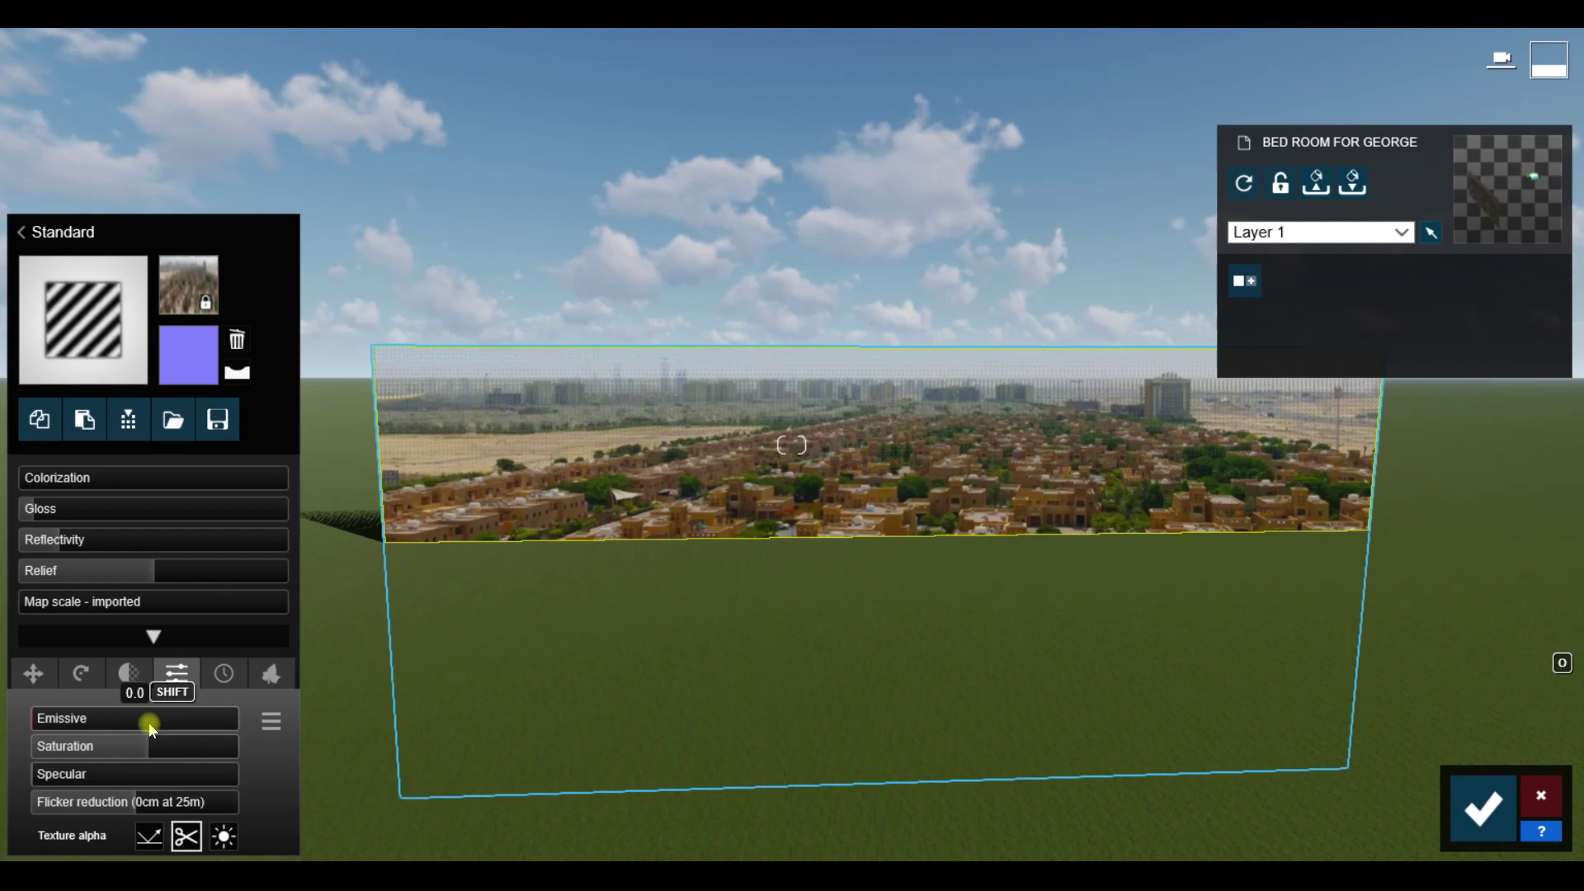
pyautogui.click(138, 746)
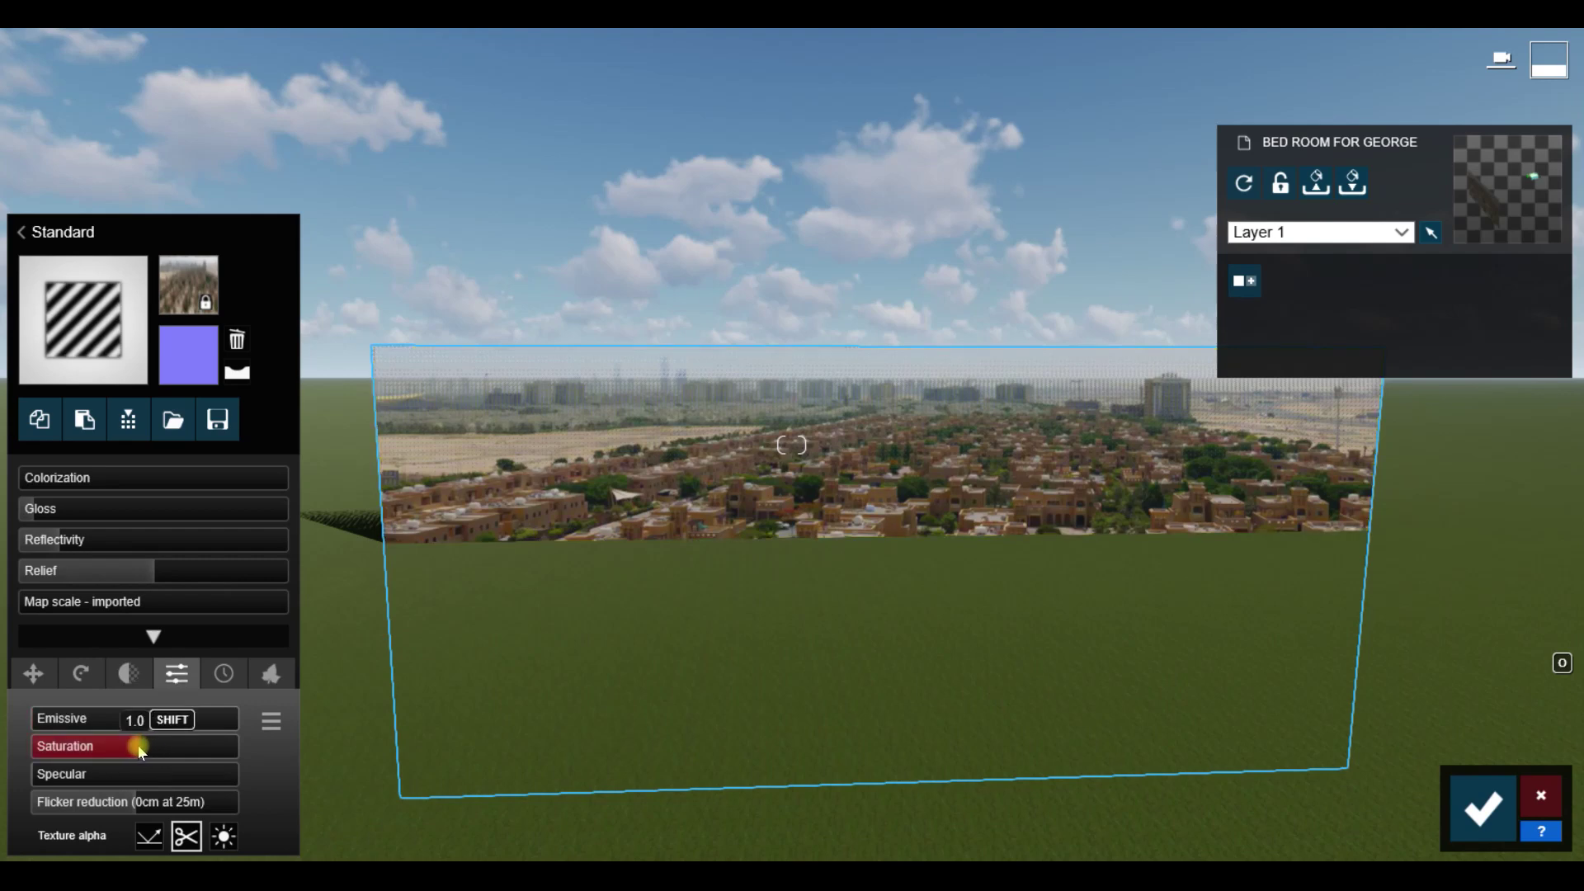
# Step: Examine the city backdrop up close and its placement relative to the bedroom building
pyautogui.press('w')
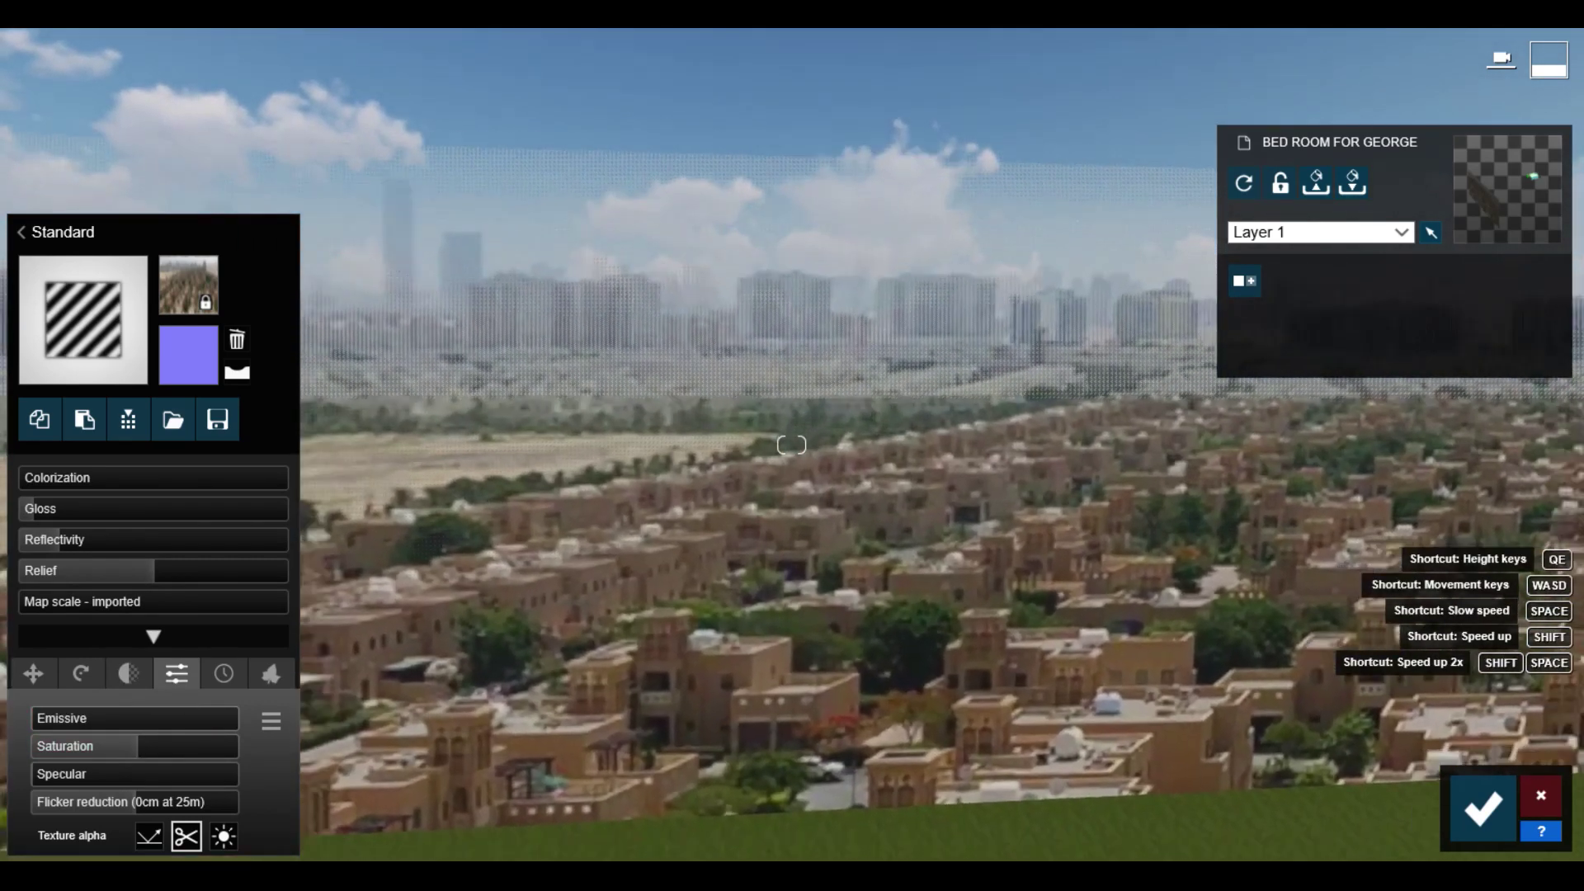
pyautogui.press('s')
pyautogui.moveTo(138, 756); pyautogui.dragTo(817, 766, button='right')
pyautogui.press('s')
pyautogui.press('w')
pyautogui.press('s')
pyautogui.press('a')
pyautogui.press('w')
pyautogui.press('s')
pyautogui.press('w')
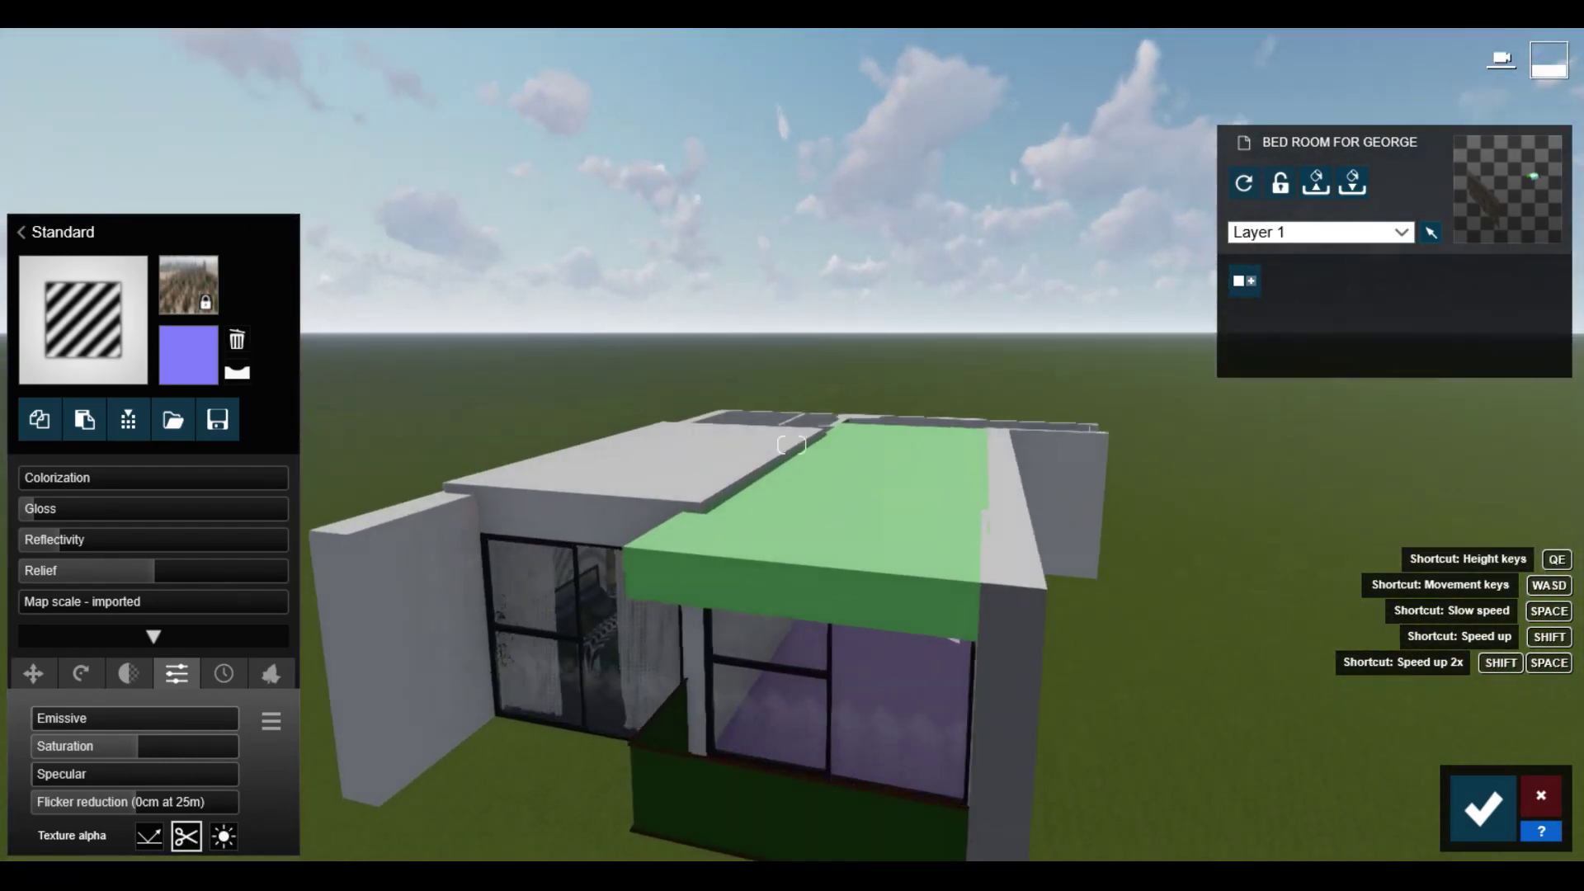
# Step: Examine the glazed window side of the building and the view through the glass into the bedroom
pyautogui.press('w')
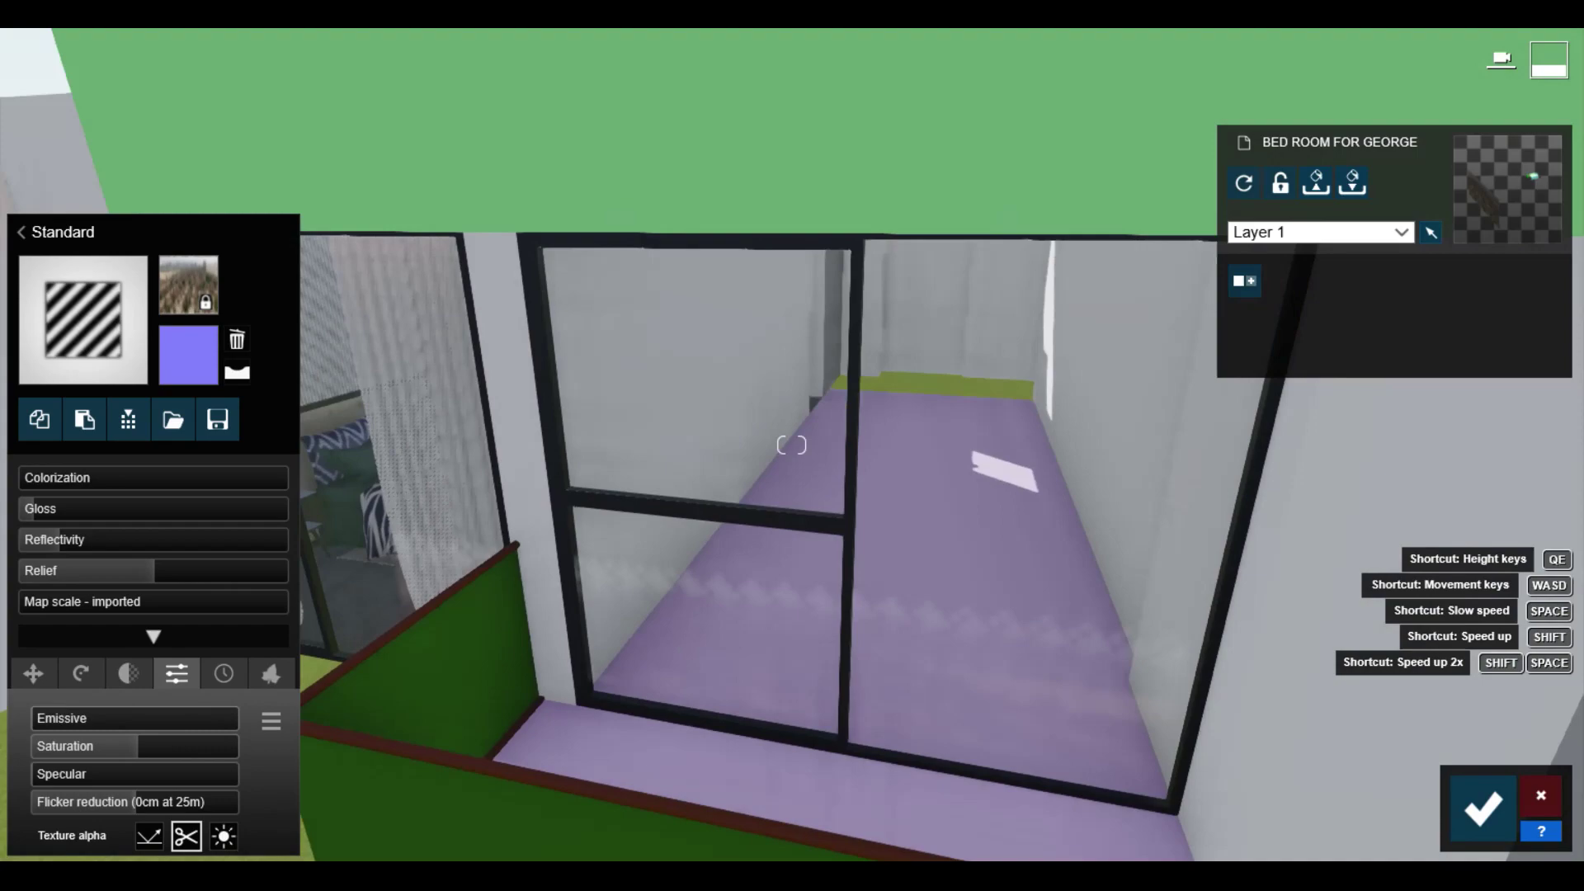
pyautogui.press('s')
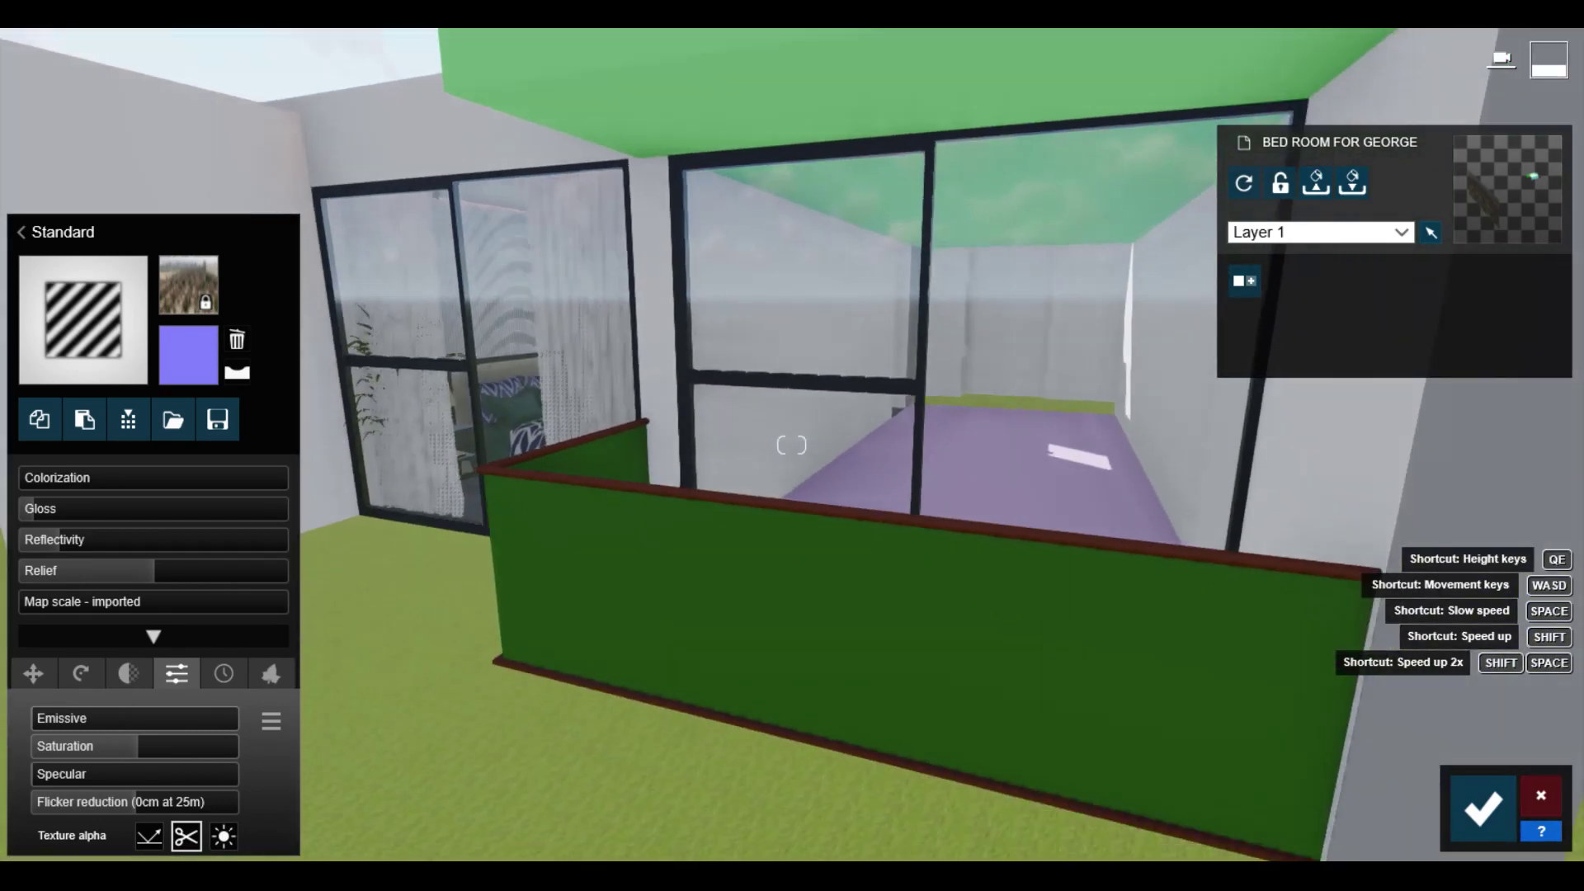
pyautogui.press('s')
pyautogui.moveTo(792, 446); pyautogui.dragTo(694, 467, button='right')
pyautogui.press('w')
pyautogui.press('s')
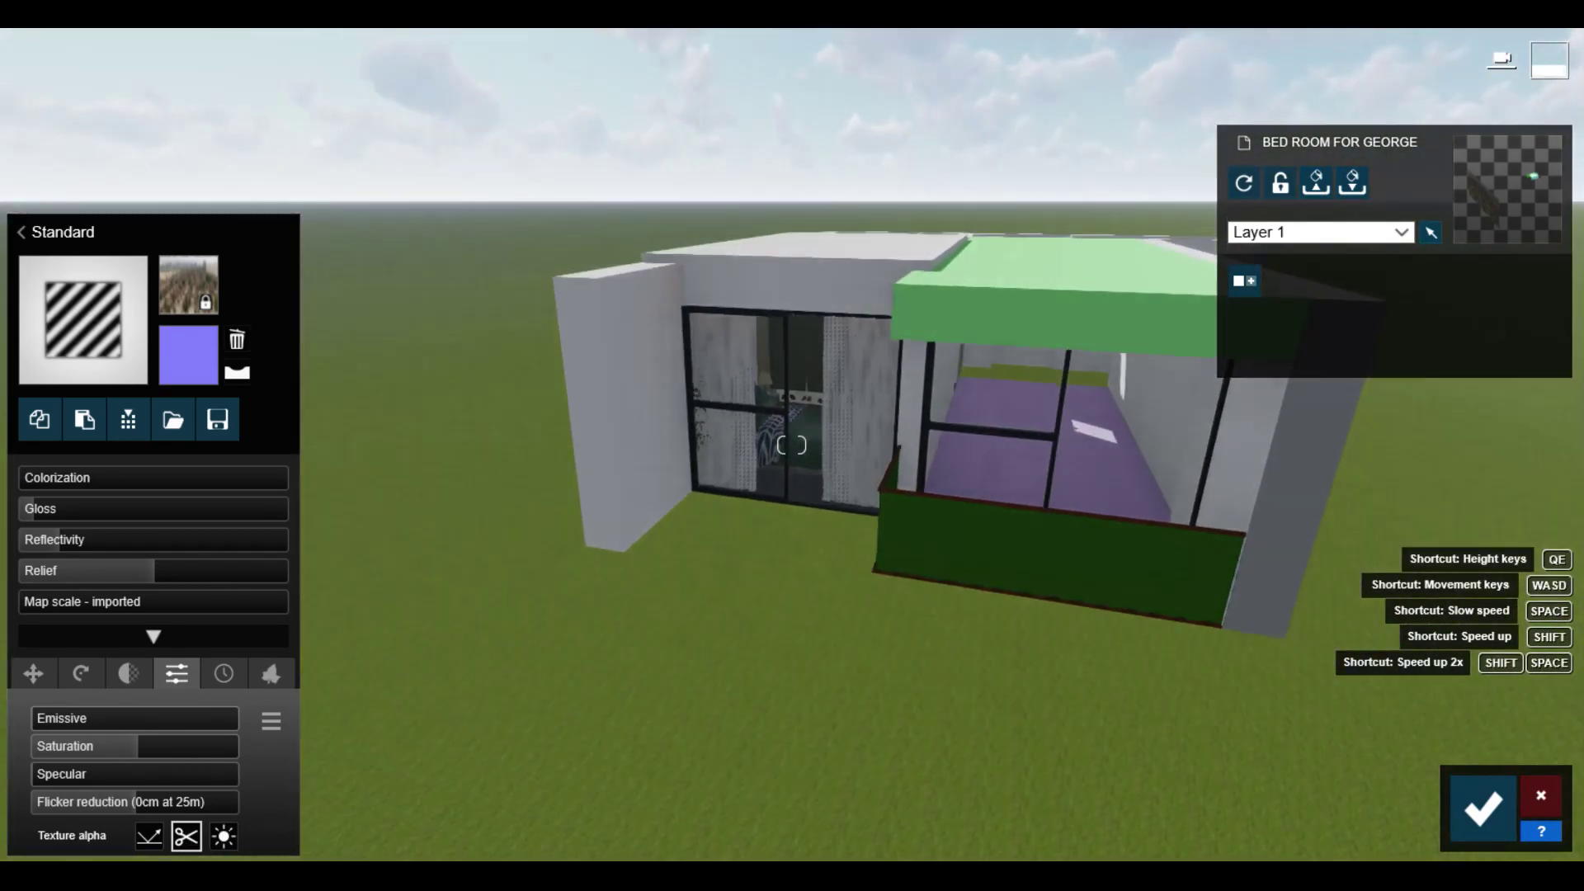
pyautogui.moveTo(857, 531); pyautogui.dragTo(767, 462, button='right')
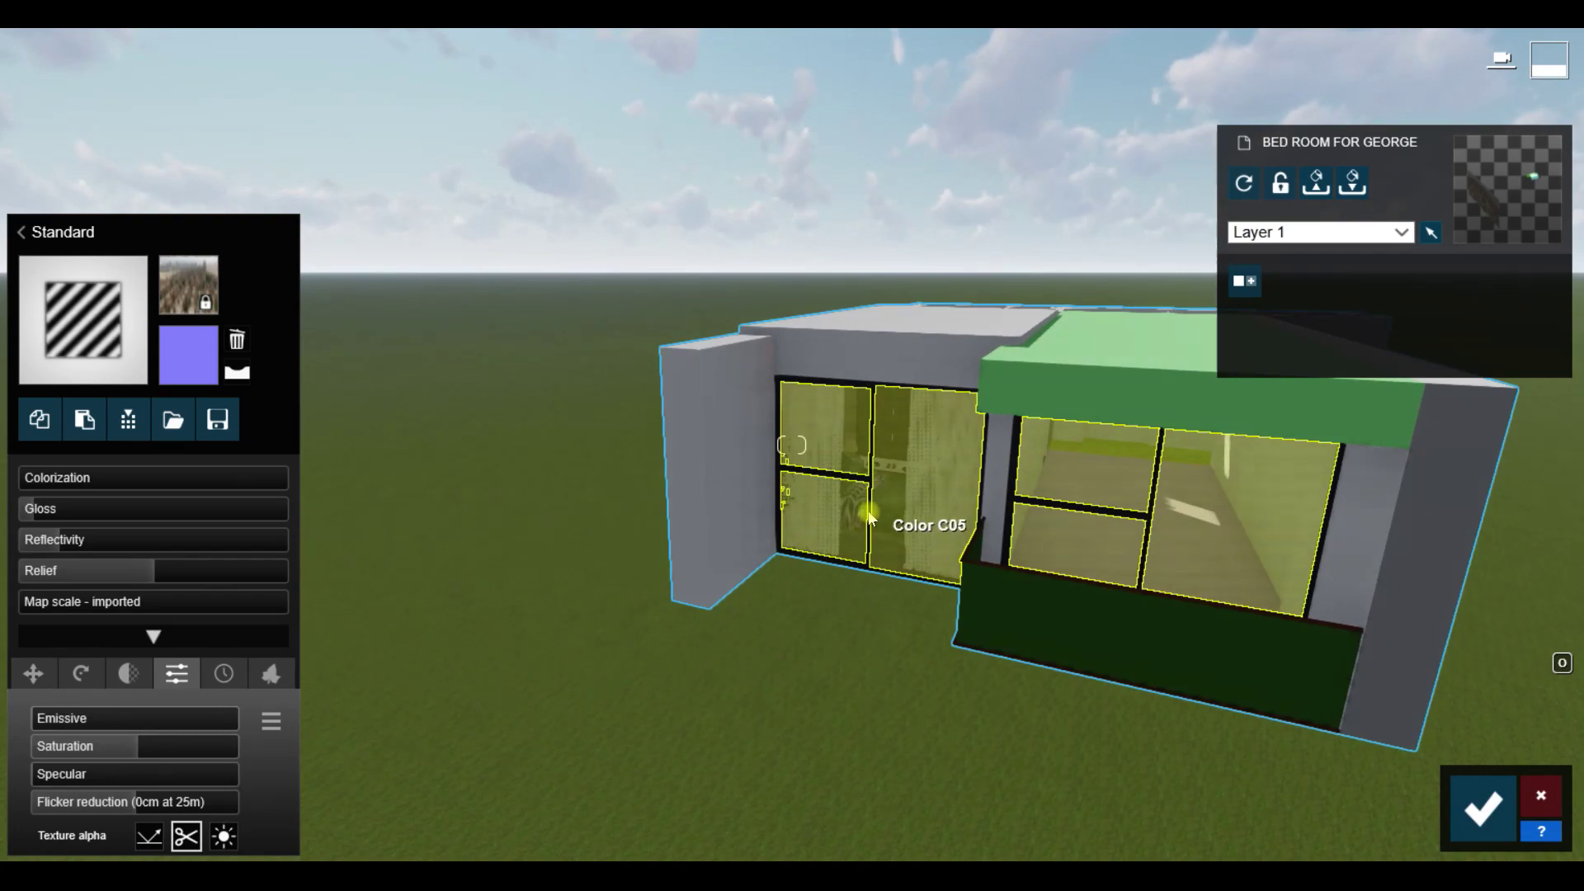
pyautogui.press('w')
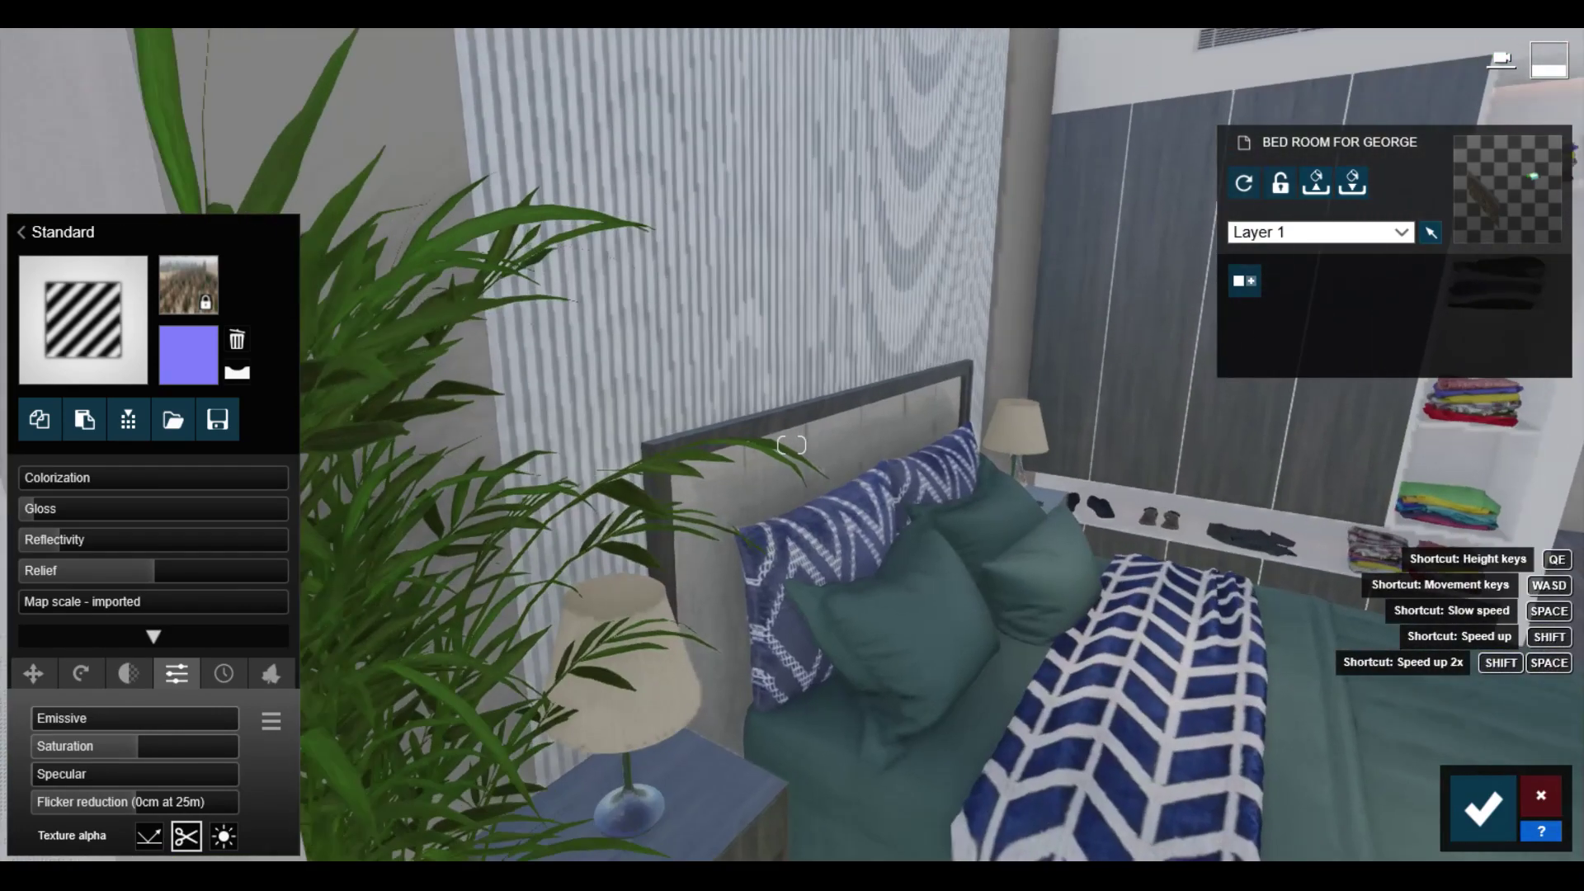
pyautogui.press('s')
pyautogui.moveTo(792, 446); pyautogui.dragTo(862, 462, button='right')
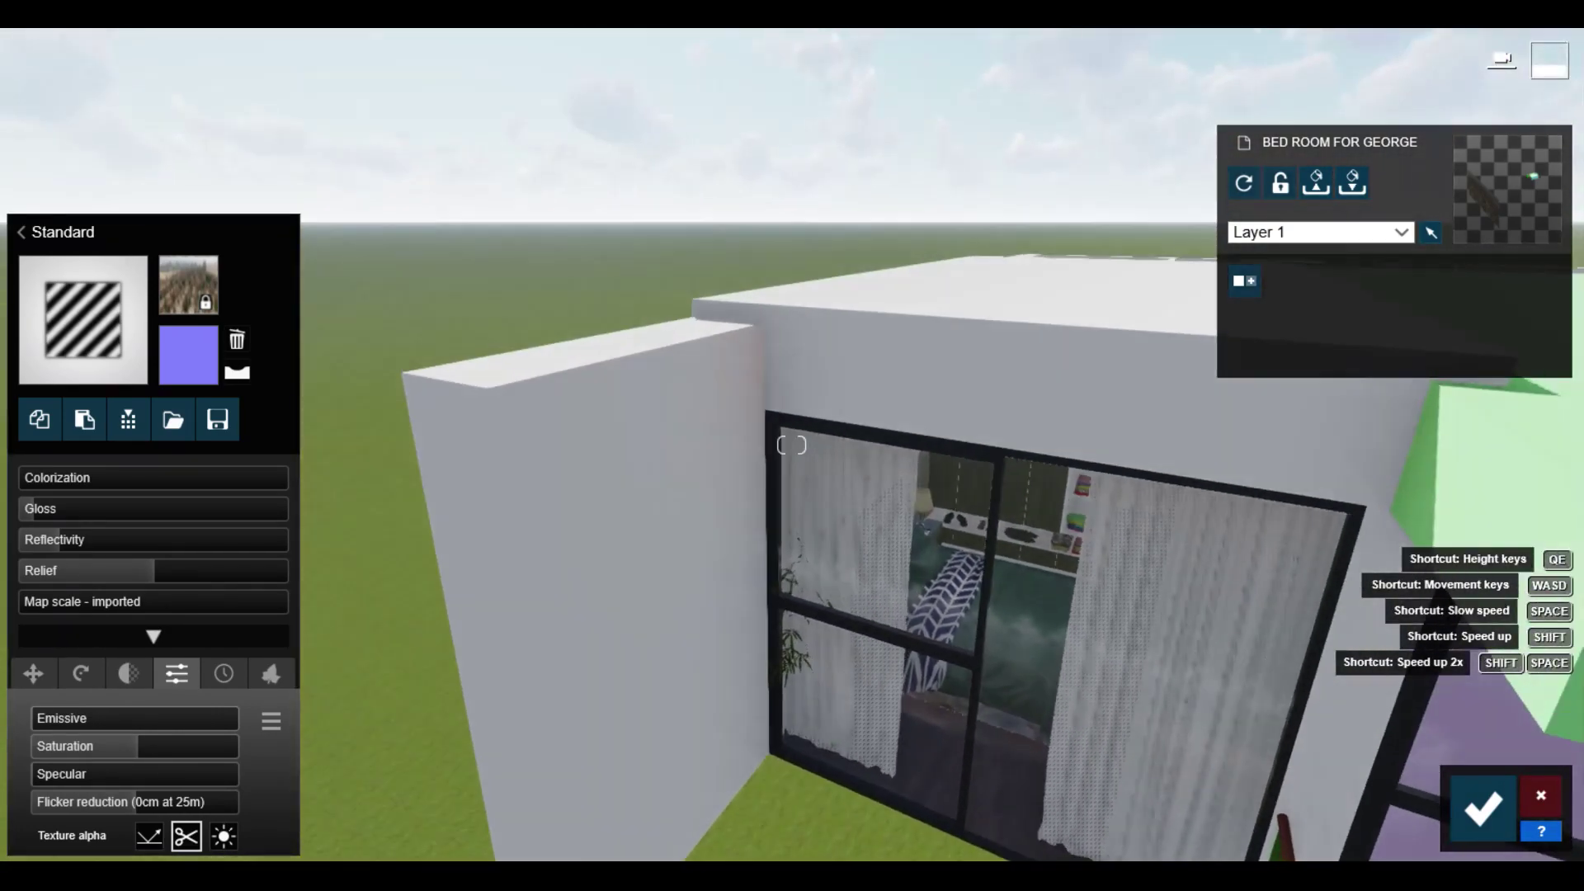
pyautogui.press('s')
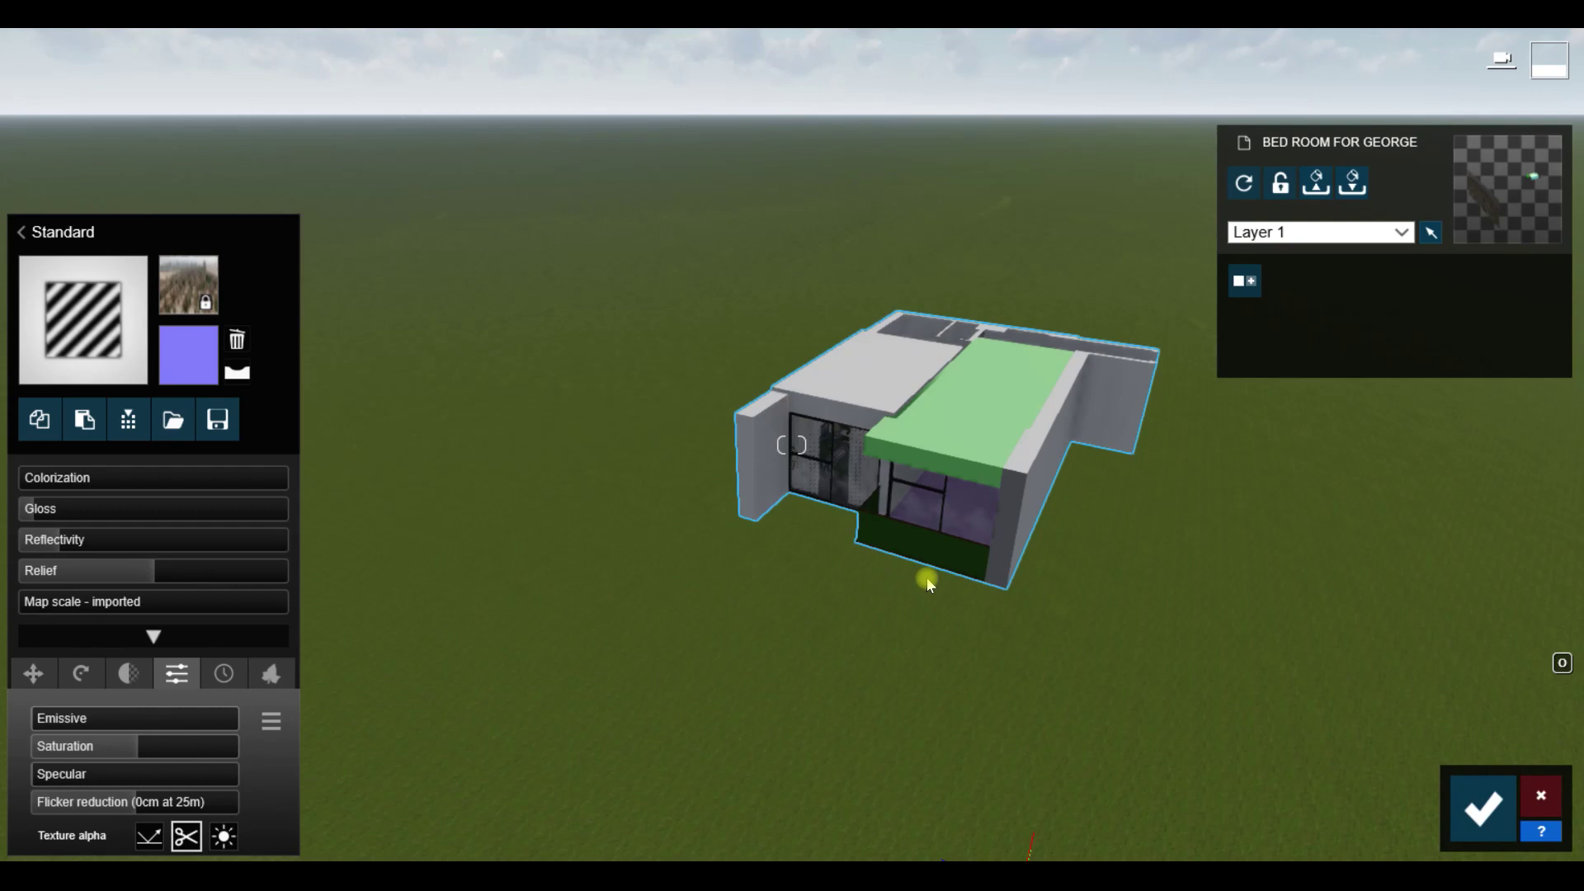
# Step: Examine the roof, outer walls and orientation of the building from above
pyautogui.moveTo(933, 505)
pyautogui.mouseDown(button='right')
pyautogui.moveTo(974, 470)
pyautogui.moveTo(973, 429)
pyautogui.moveTo(874, 495)
pyautogui.moveTo(862, 590)
pyautogui.moveTo(949, 578)
pyautogui.moveTo(891, 569)
pyautogui.moveTo(949, 570)
pyautogui.moveTo(895, 565)
pyautogui.moveTo(921, 570)
pyautogui.moveTo(920, 482)
pyautogui.mouseUp(button='right')
pyautogui.press('w')
pyautogui.press('s')
pyautogui.press('w')
pyautogui.press('s')
pyautogui.press('w')
pyautogui.press('s')
pyautogui.press('w')
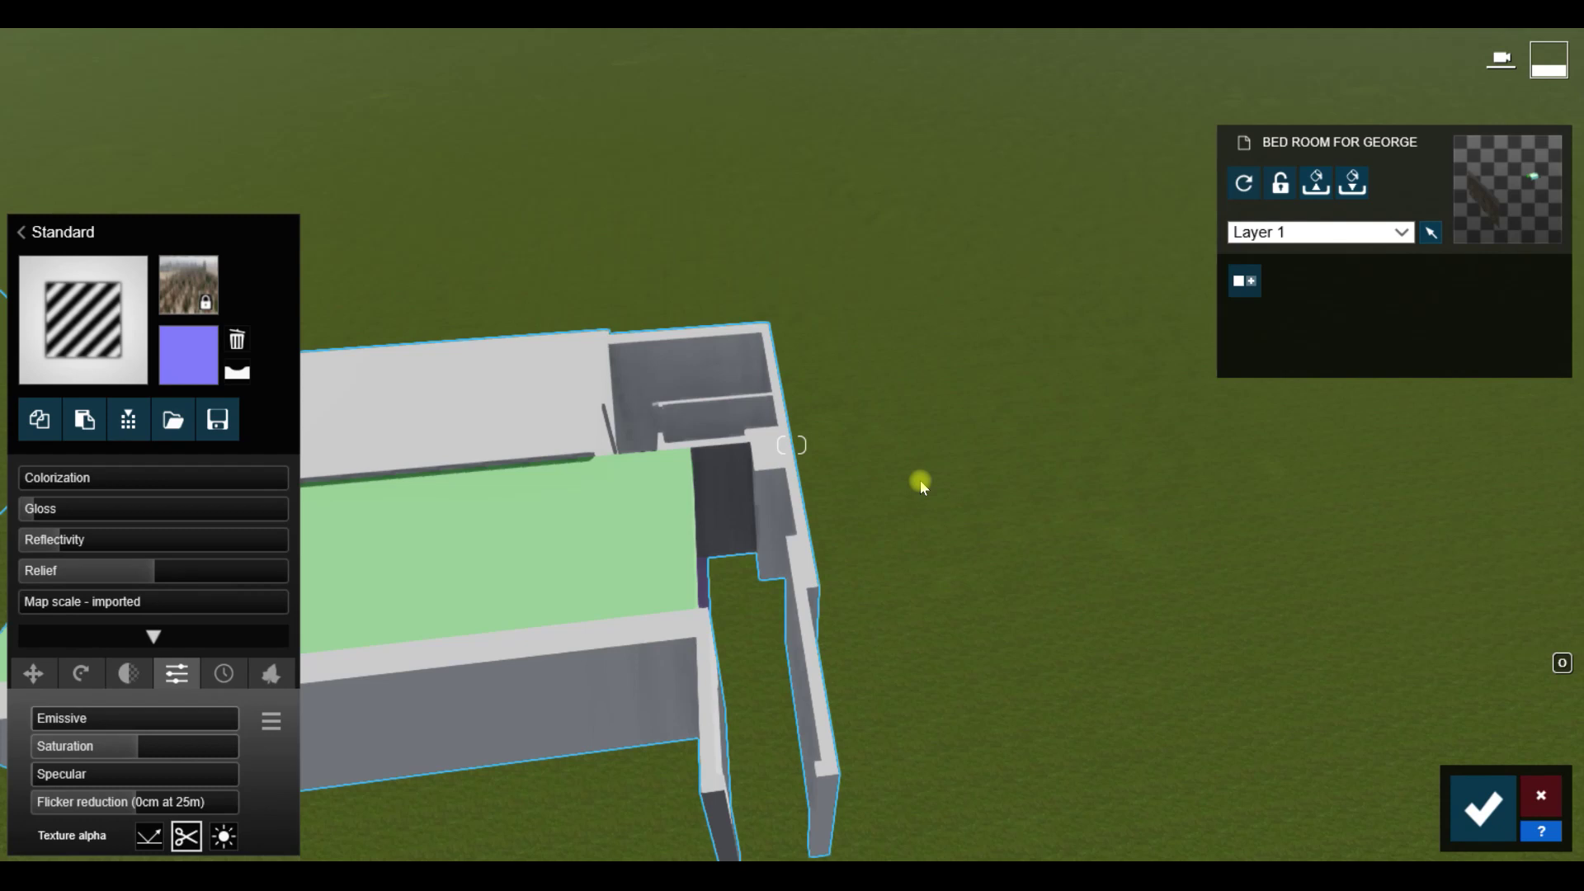
pyautogui.moveTo(923, 485); pyautogui.dragTo(923, 486, button='right')
pyautogui.press('s')
pyautogui.press('w')
pyautogui.press('s')
pyautogui.moveTo(809, 471); pyautogui.dragTo(834, 429, button='right')
pyautogui.press('w')
pyautogui.press('s')
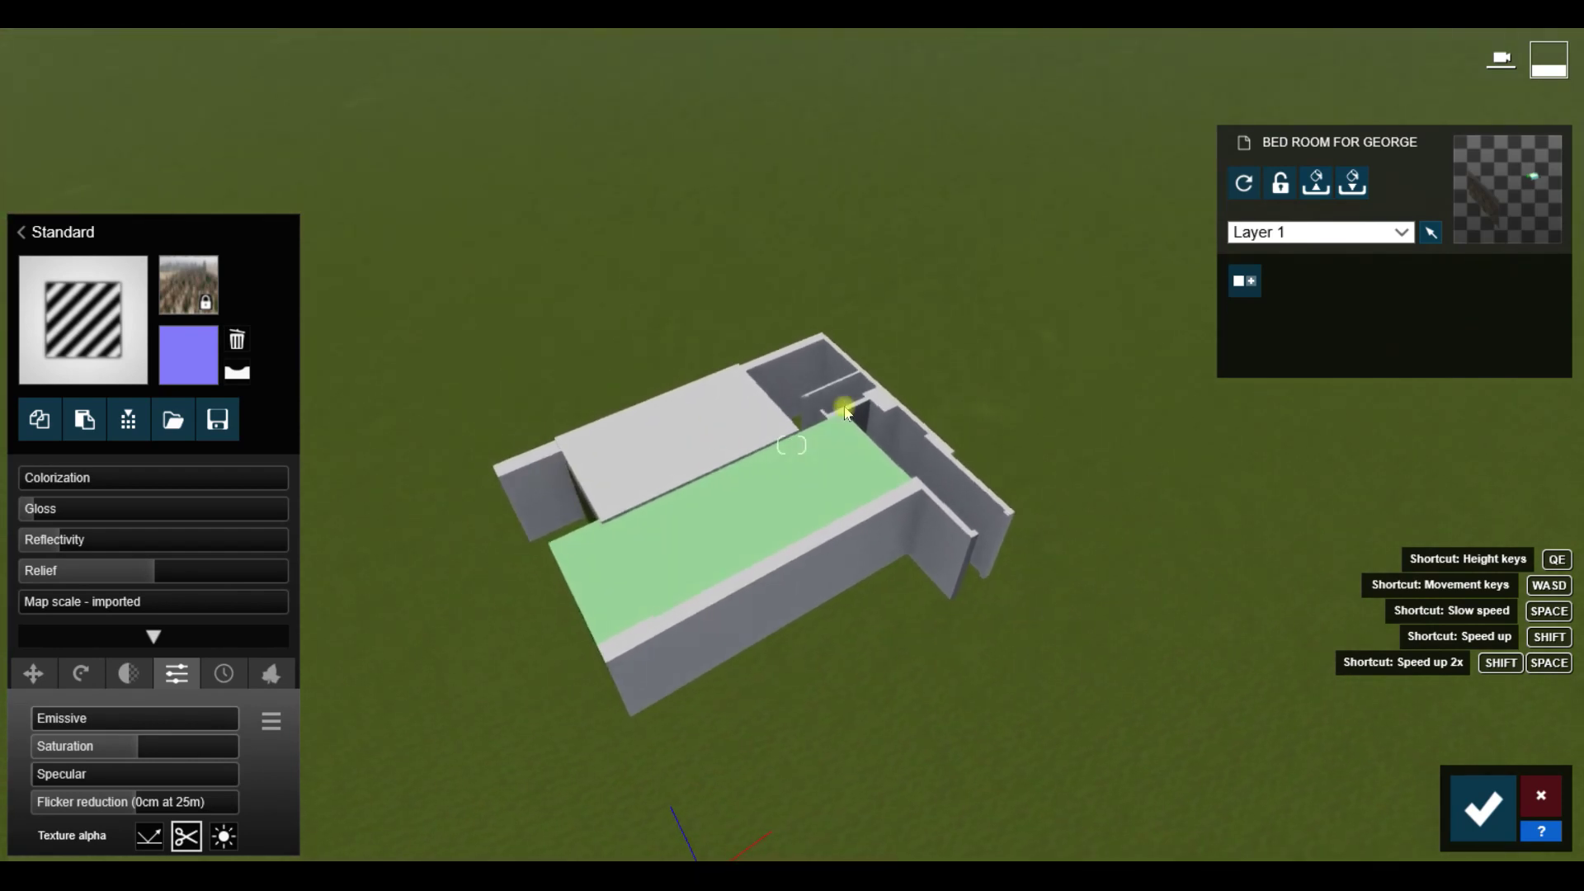
pyautogui.press('a')
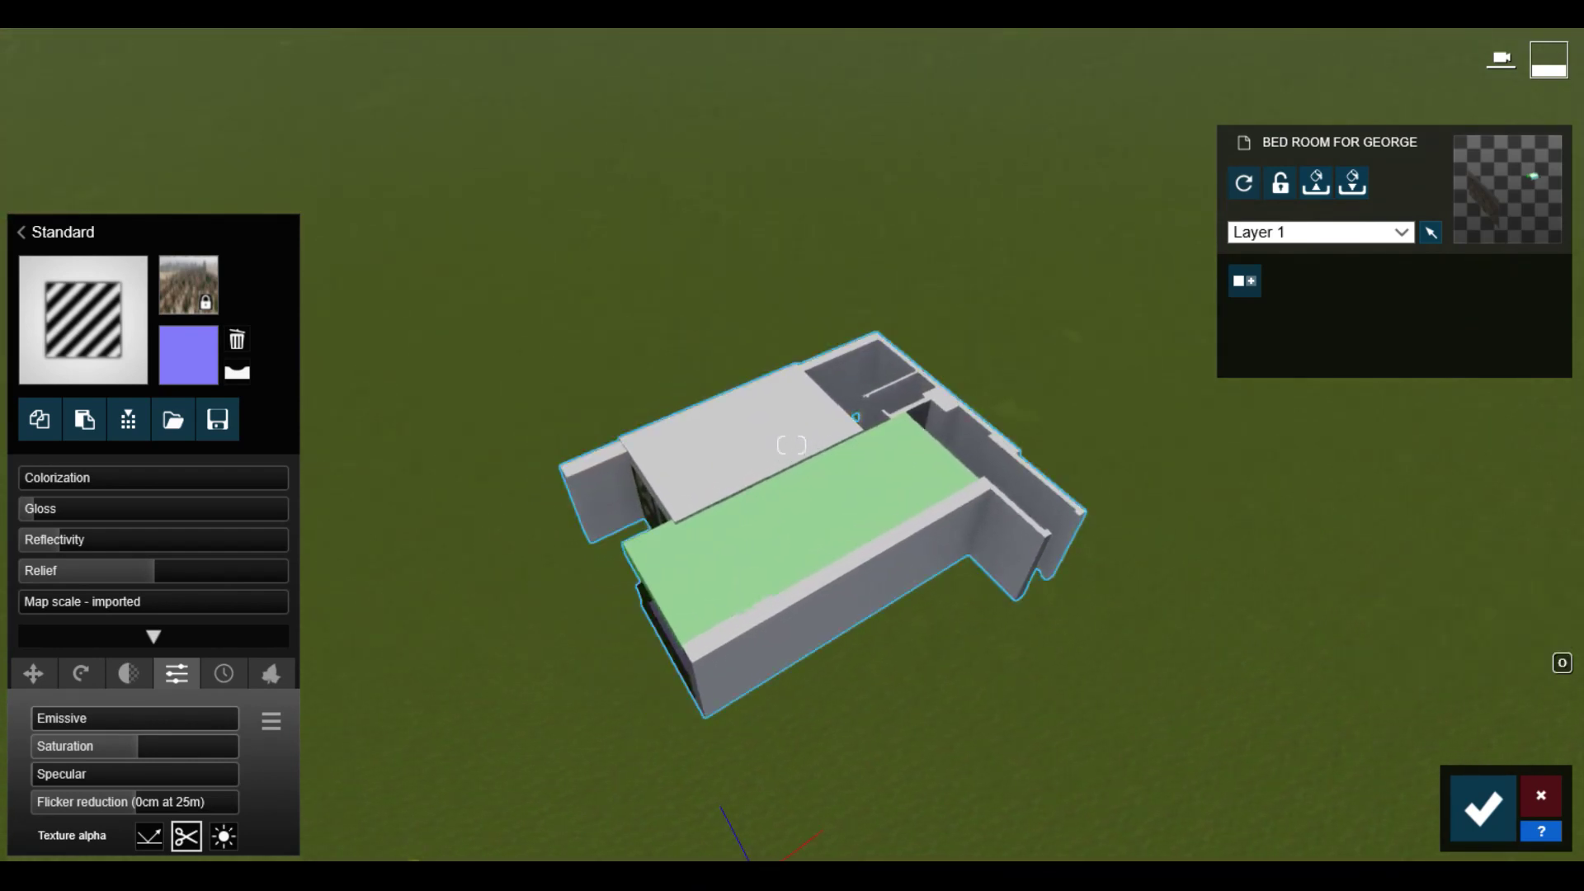
# Step: Switch to SketchUp and bring the whole bedroom building into view from above
pyautogui.moveTo(404, 876)
pyautogui.click(515, 800)
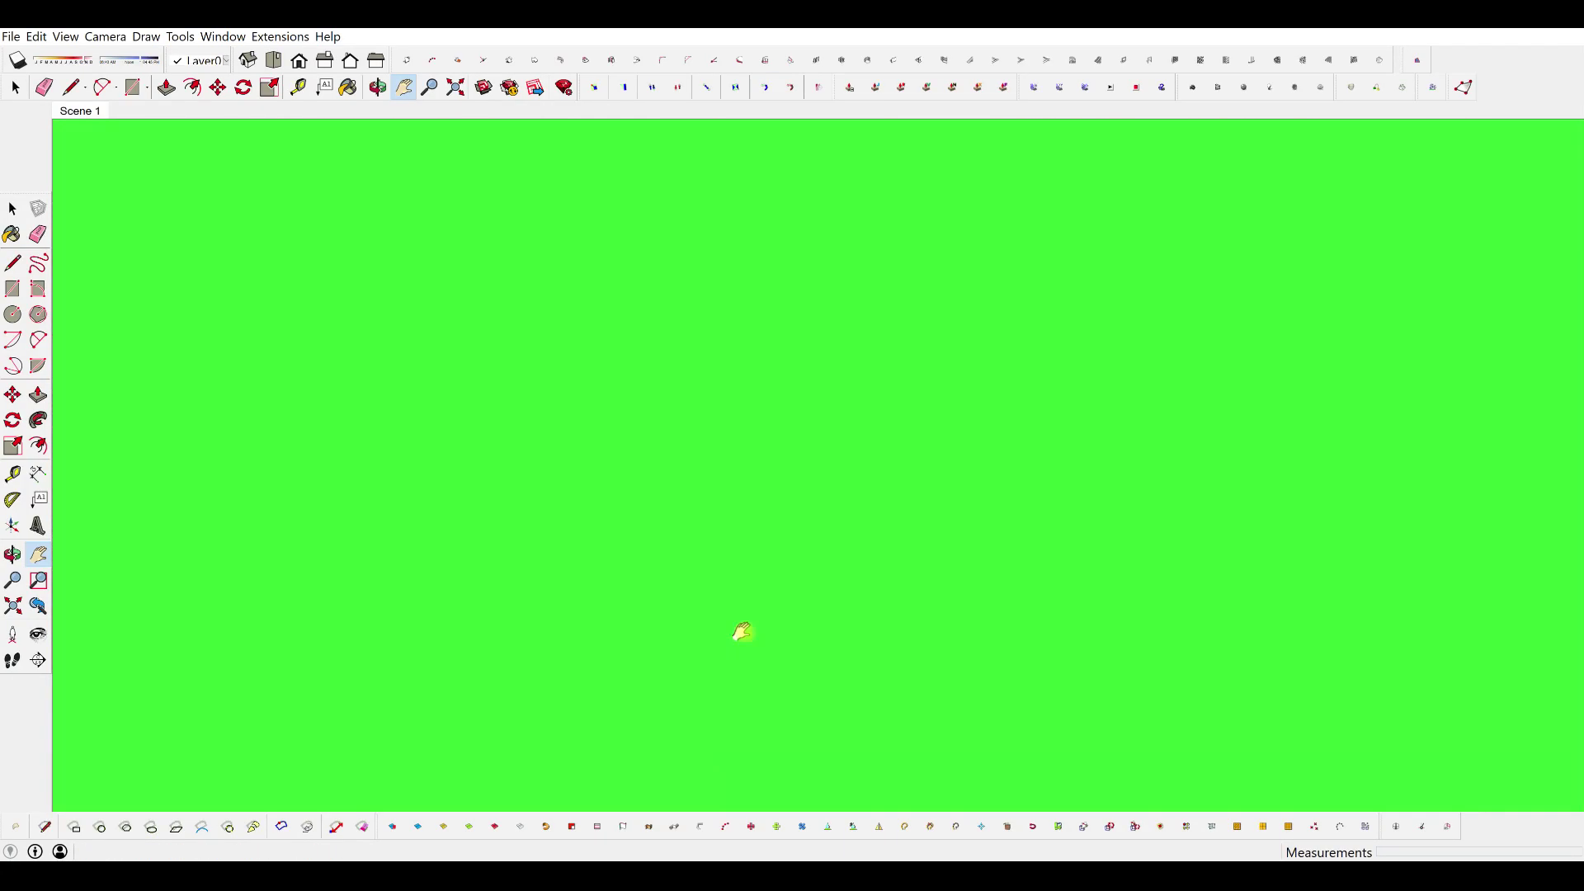
pyautogui.scroll(-5, 833, 553)
pyautogui.scroll(-5, 1216, 410)
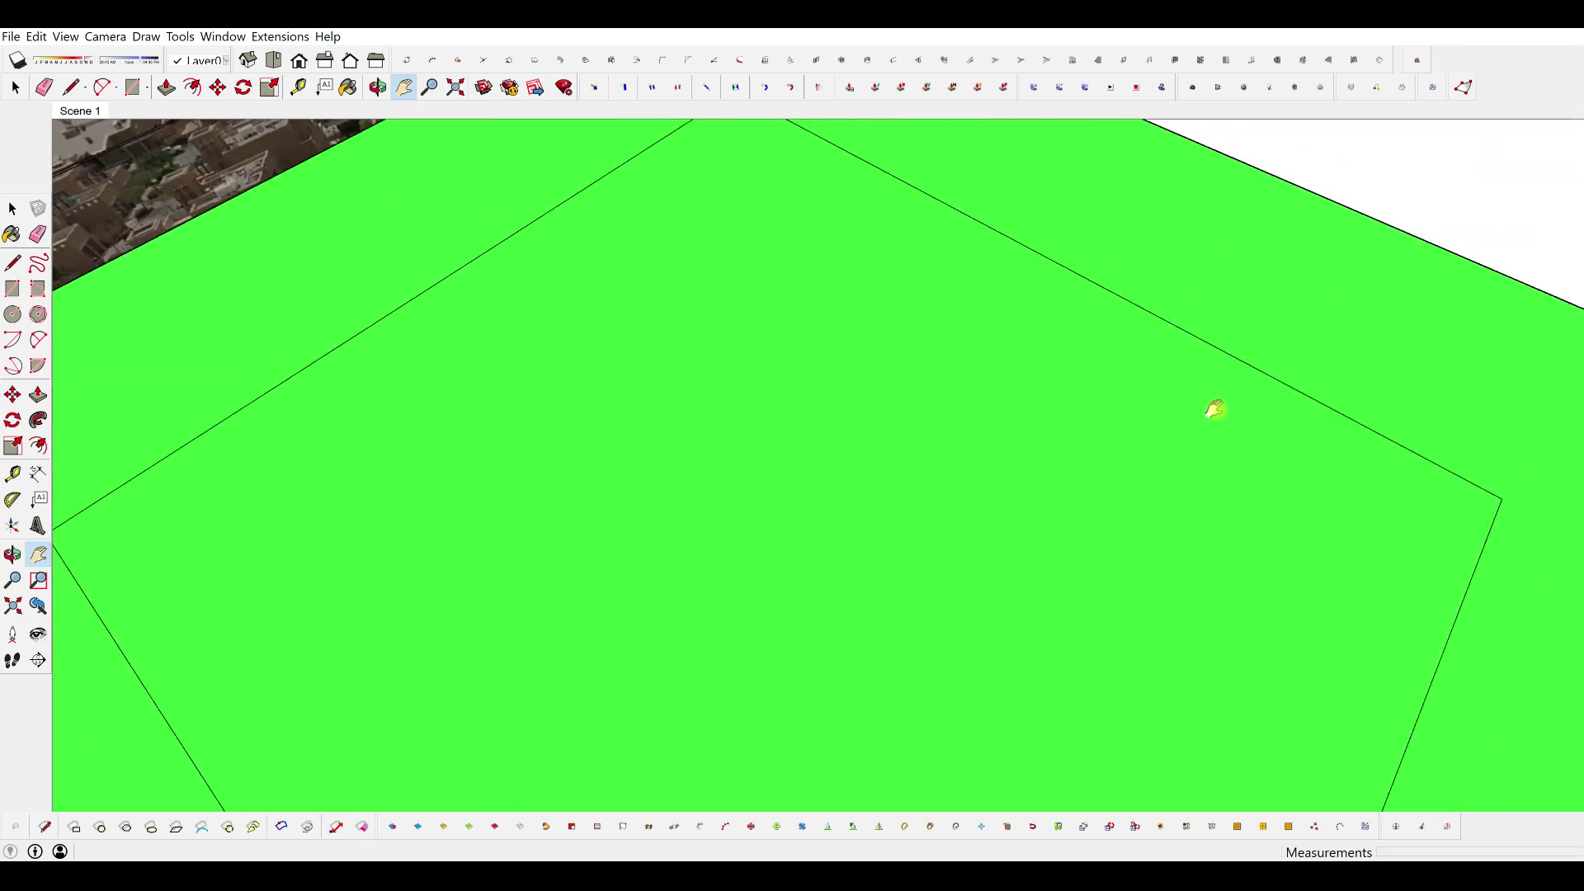
pyautogui.scroll(-5, 1040, 323)
pyautogui.moveTo(1117, 453); pyautogui.dragTo(701, 358, button='middle')
pyautogui.scroll(-4, 701, 358)
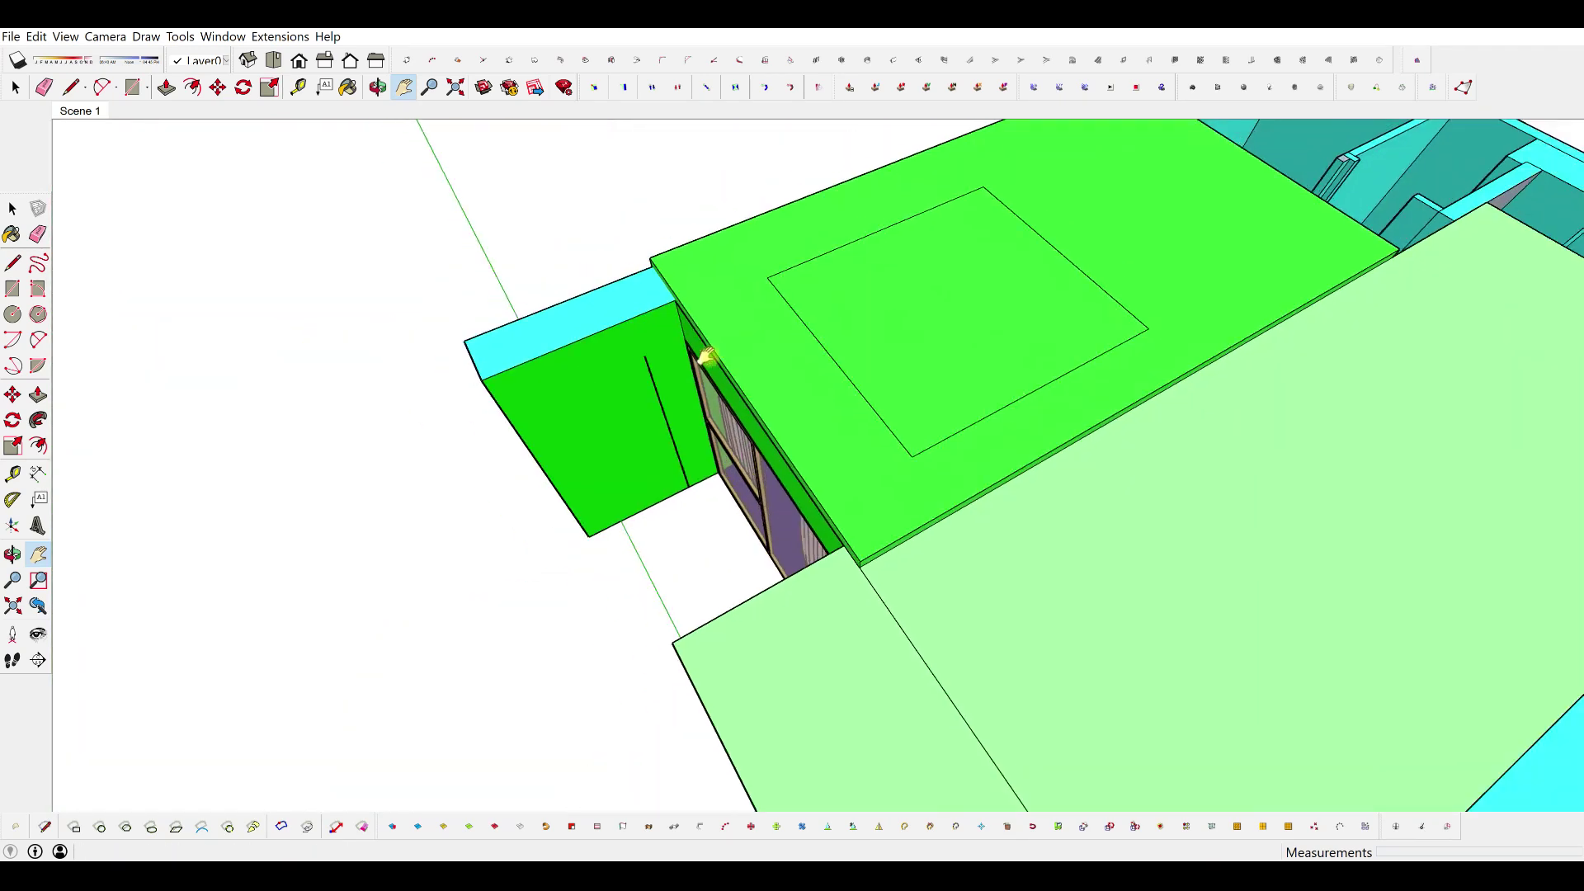
pyautogui.scroll(-2, 1221, 176)
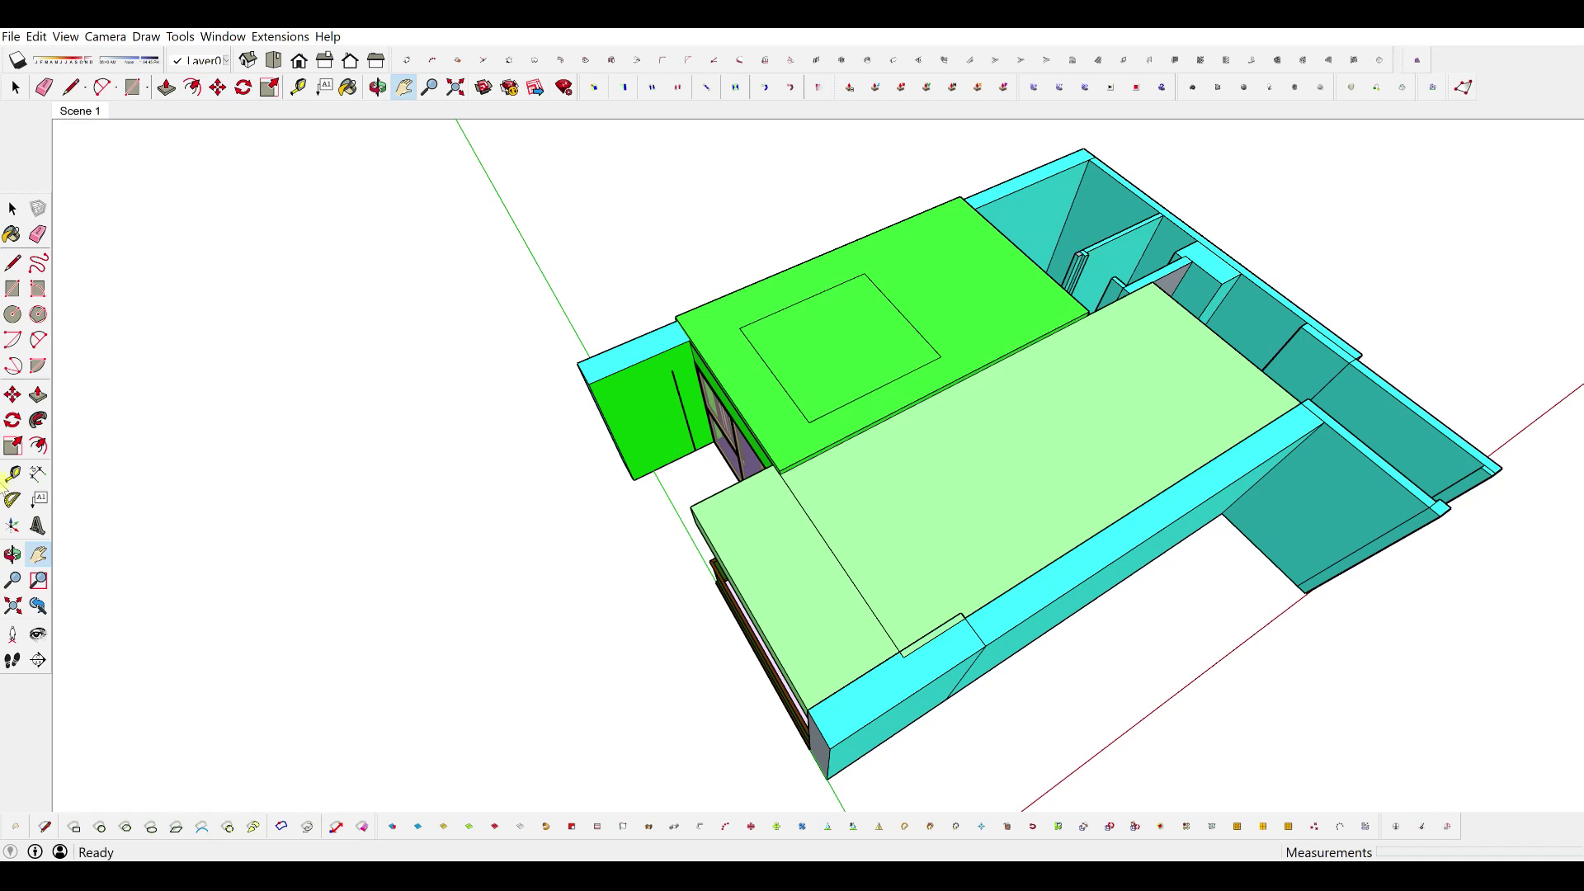
# Step: Select the entire building model and try the Rotate tool on it
pyautogui.click(12, 209)
pyautogui.moveTo(1280, 746); pyautogui.dragTo(315, 207)
pyautogui.click(12, 420)
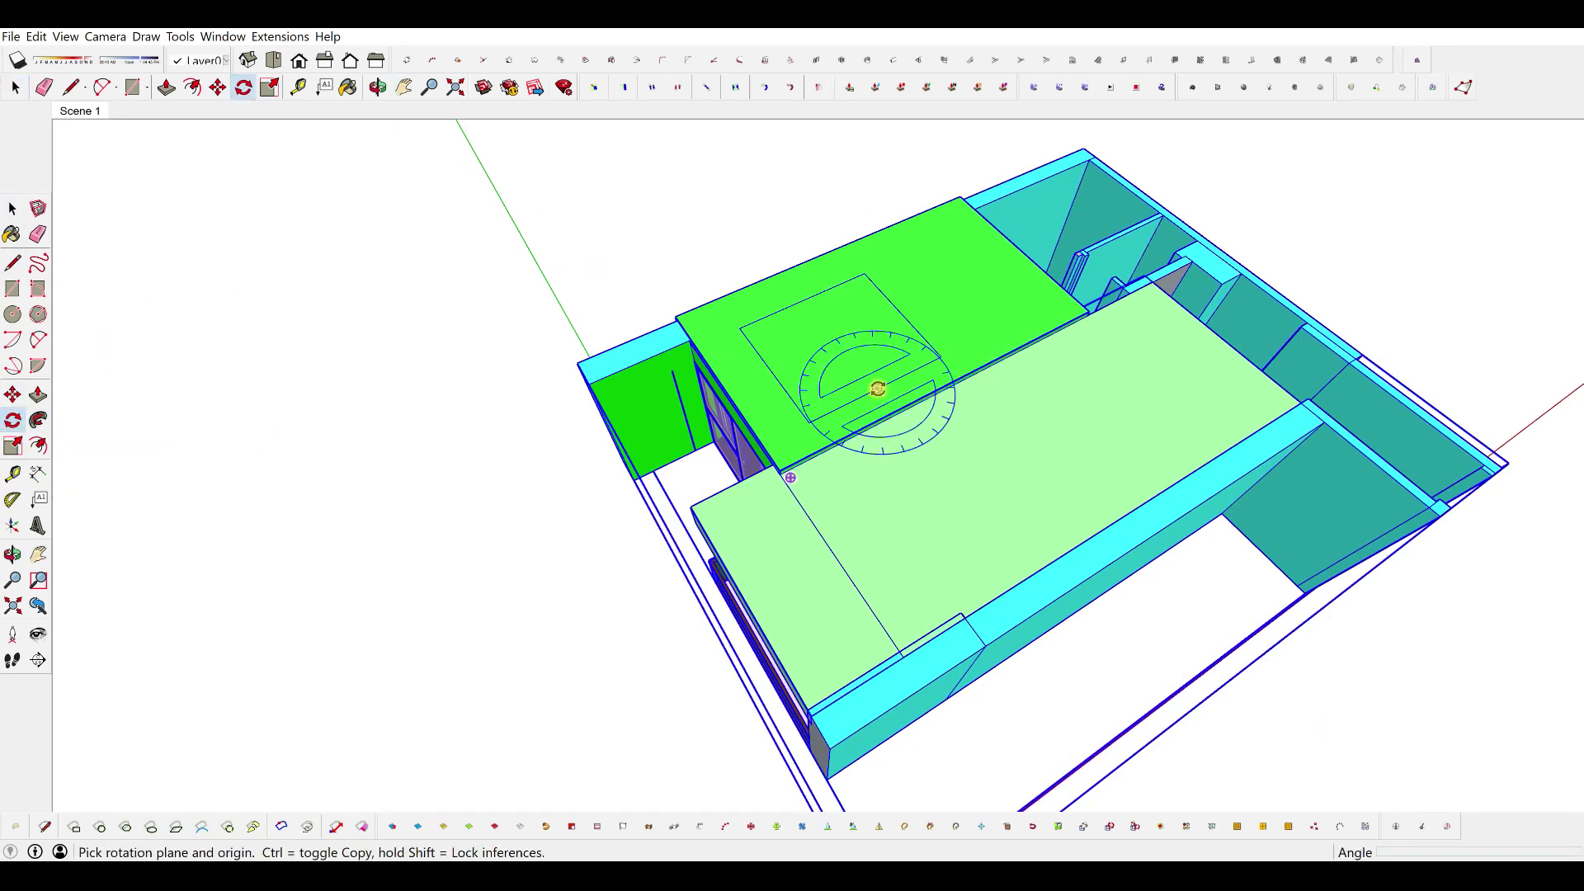
pyautogui.click(12, 209)
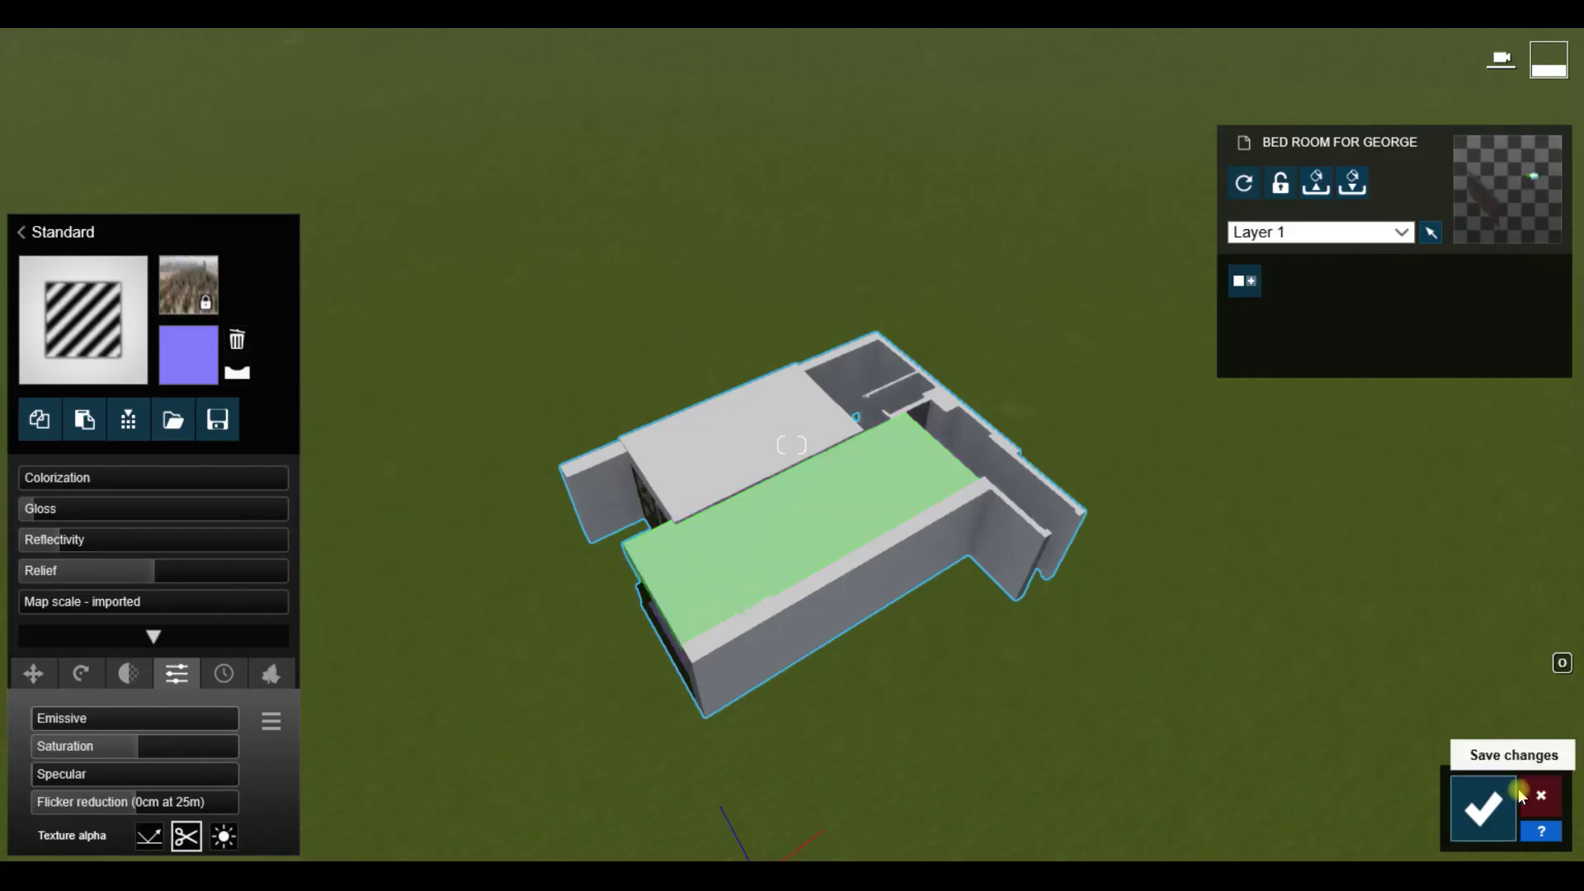
# Step: Switch back to Lumion and discard the open material edit on the bedroom model
pyautogui.click(1551, 798)
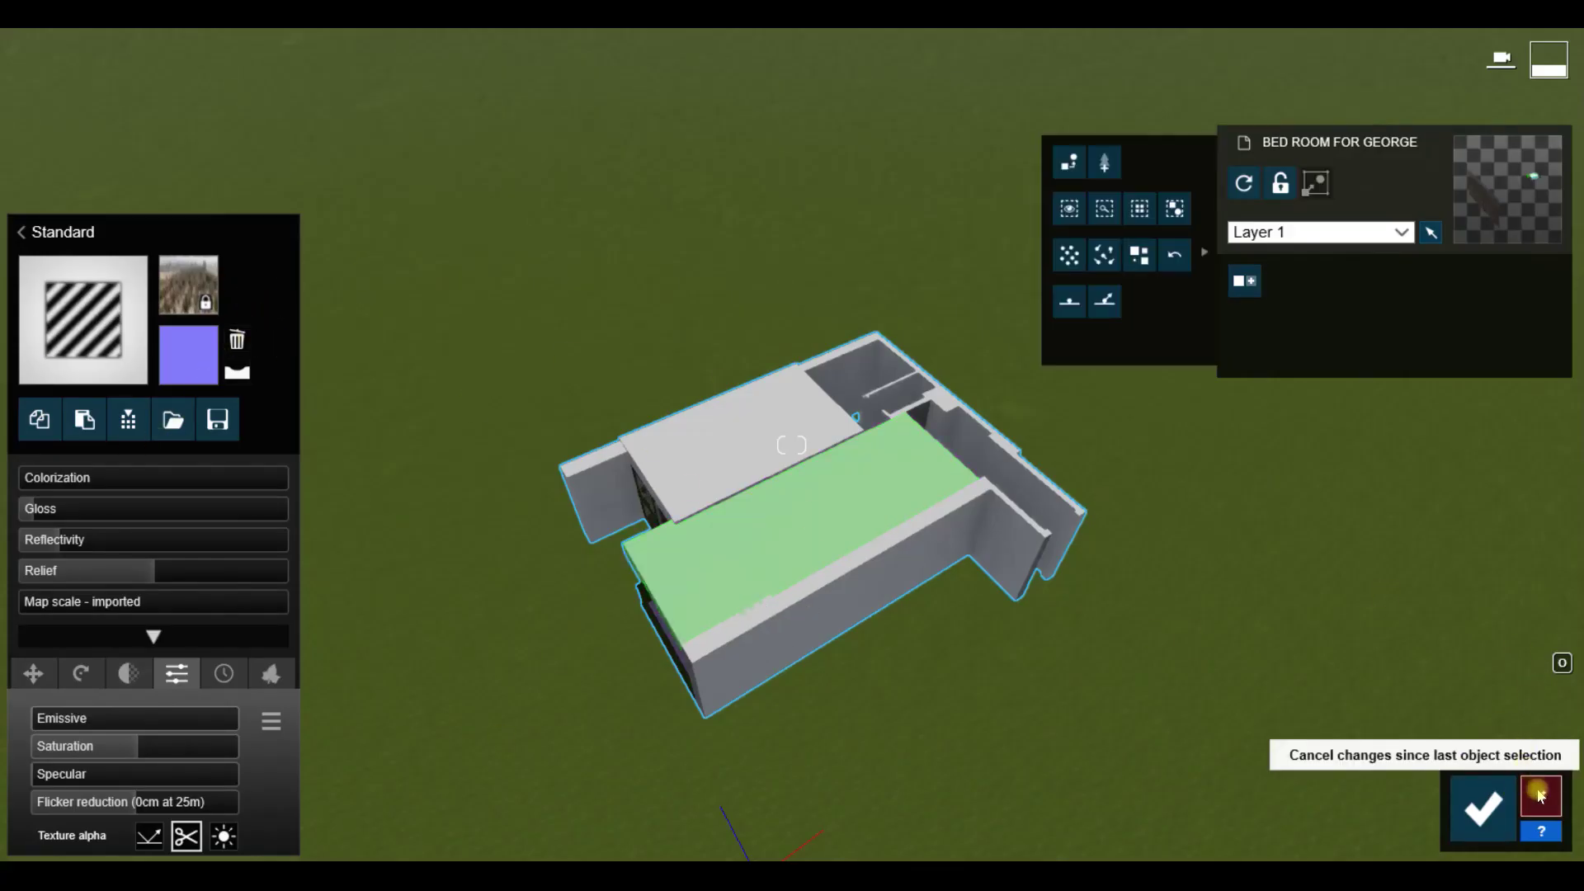
# Step: Return to the movie clip's effects, refresh its preview and open the Color Correction effect
pyautogui.click(1542, 708)
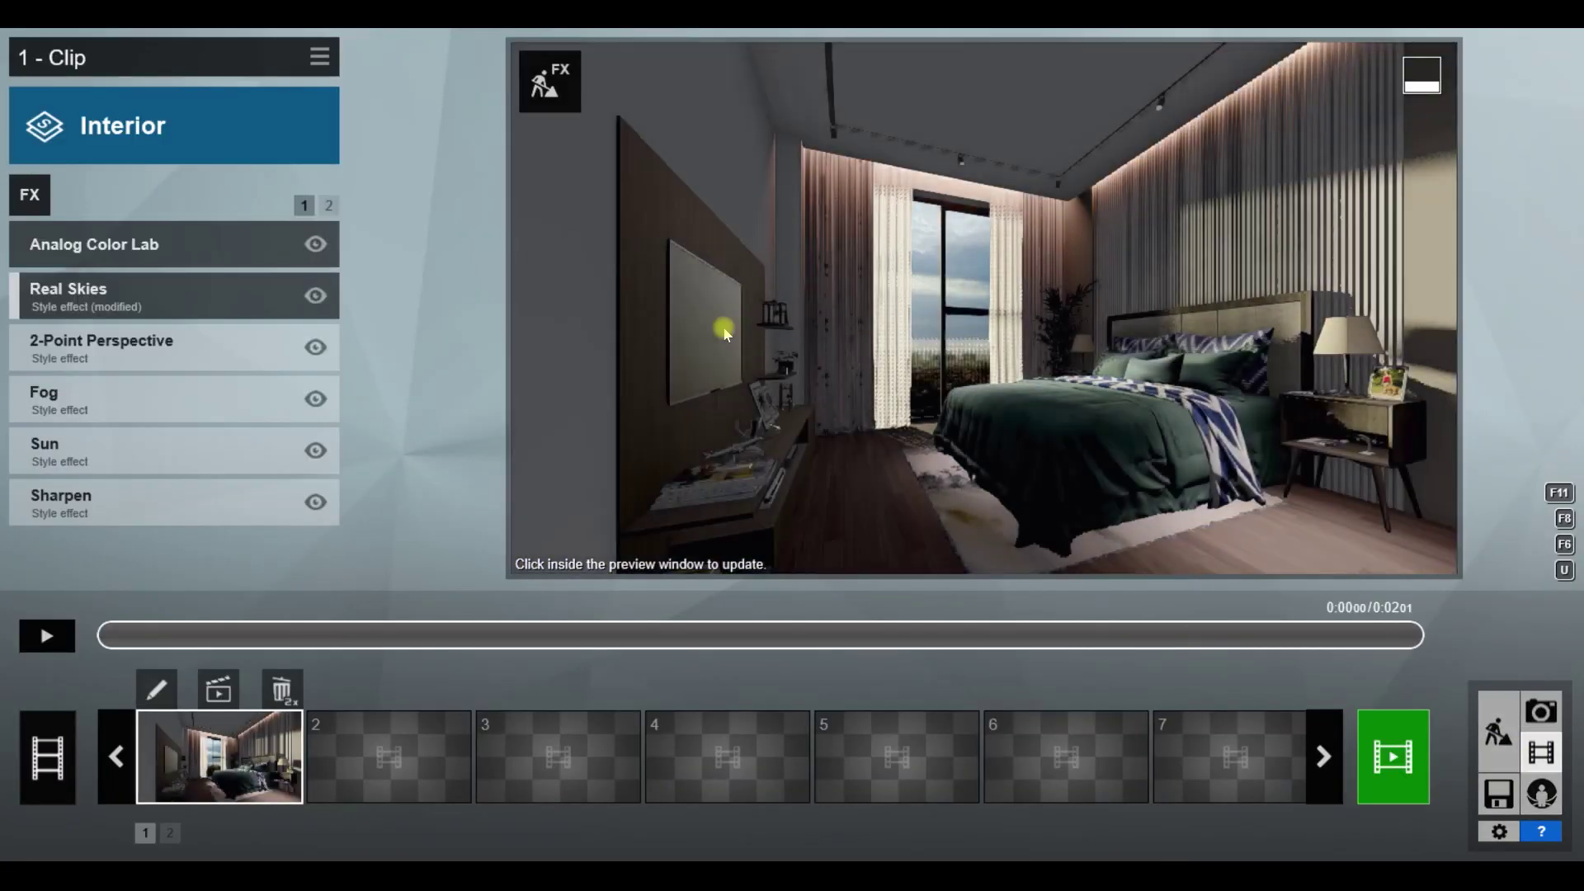
pyautogui.click(725, 334)
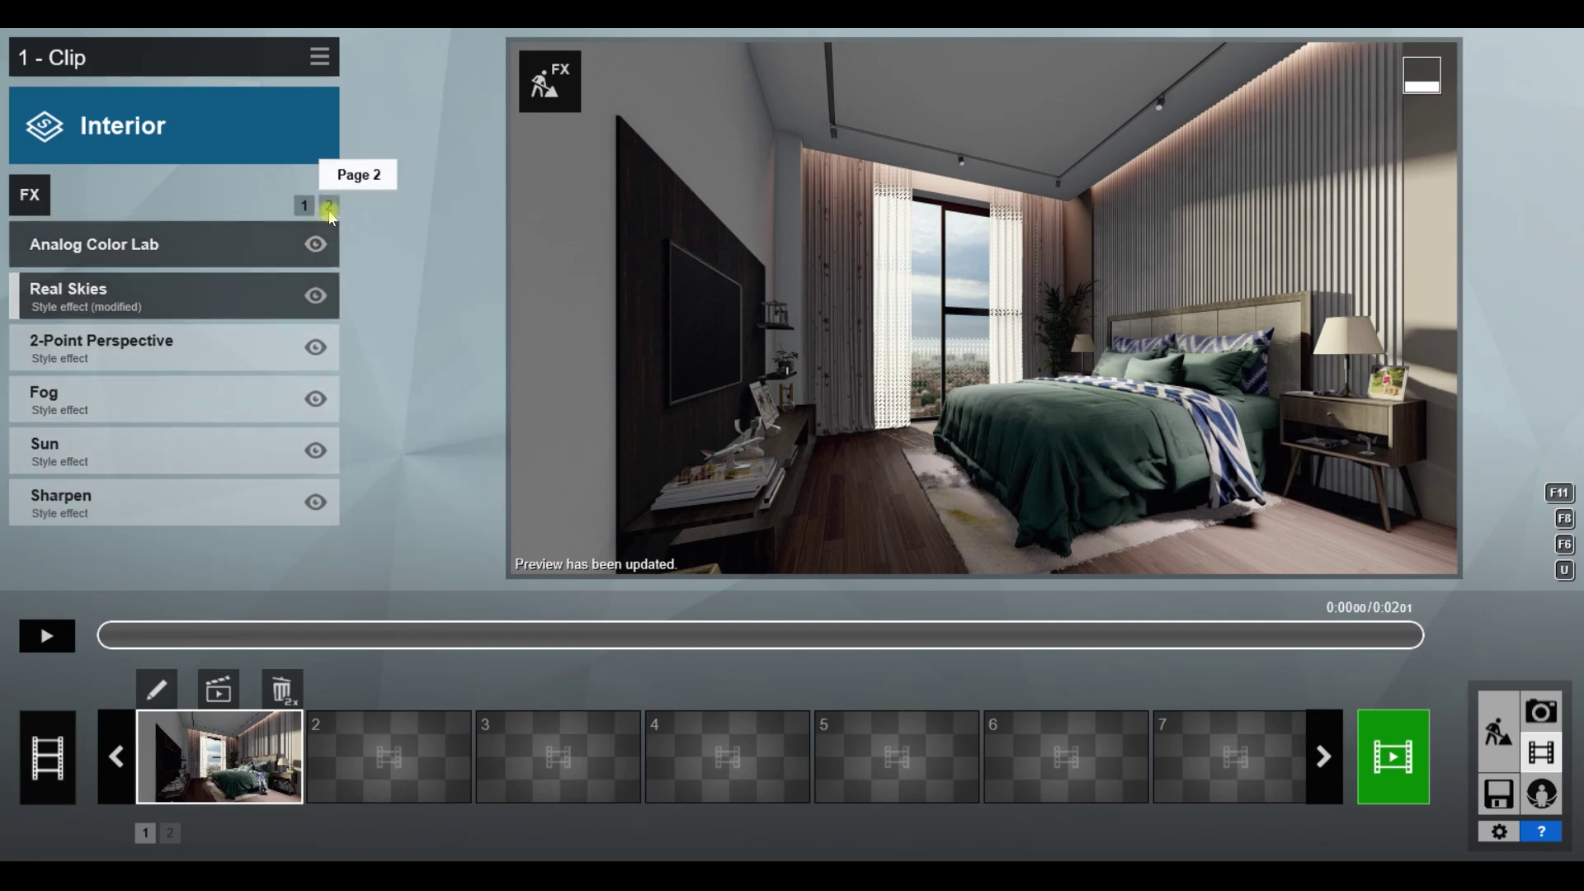
pyautogui.click(329, 205)
pyautogui.click(126, 306)
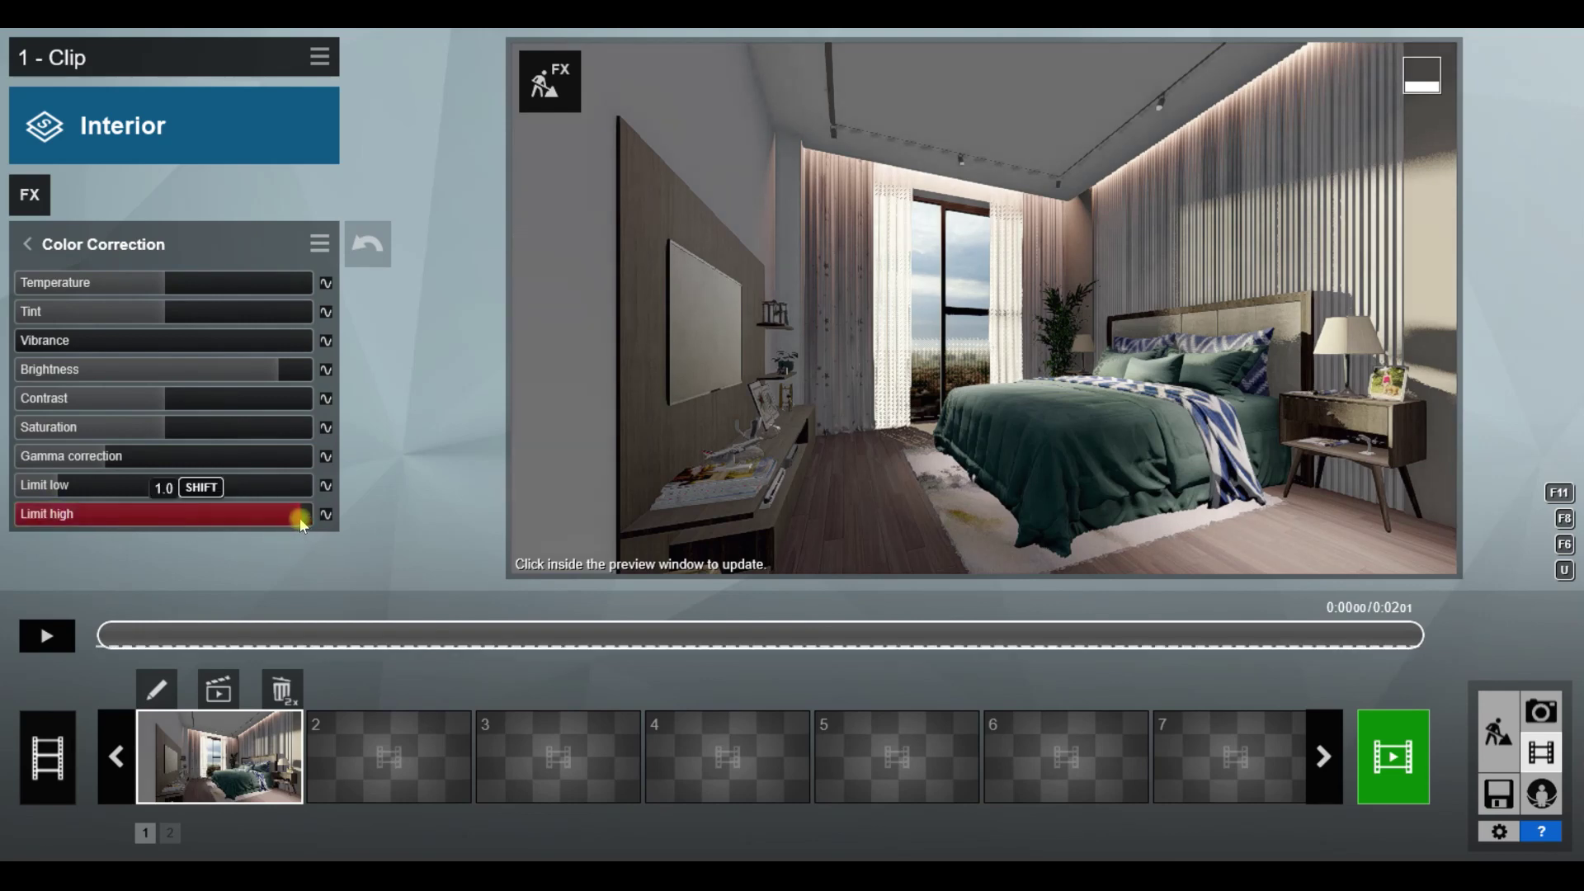
# Step: Try lower Limit high values in Color Correction and restore the setting to 1.0
pyautogui.moveTo(299, 522); pyautogui.dragTo(177, 505)
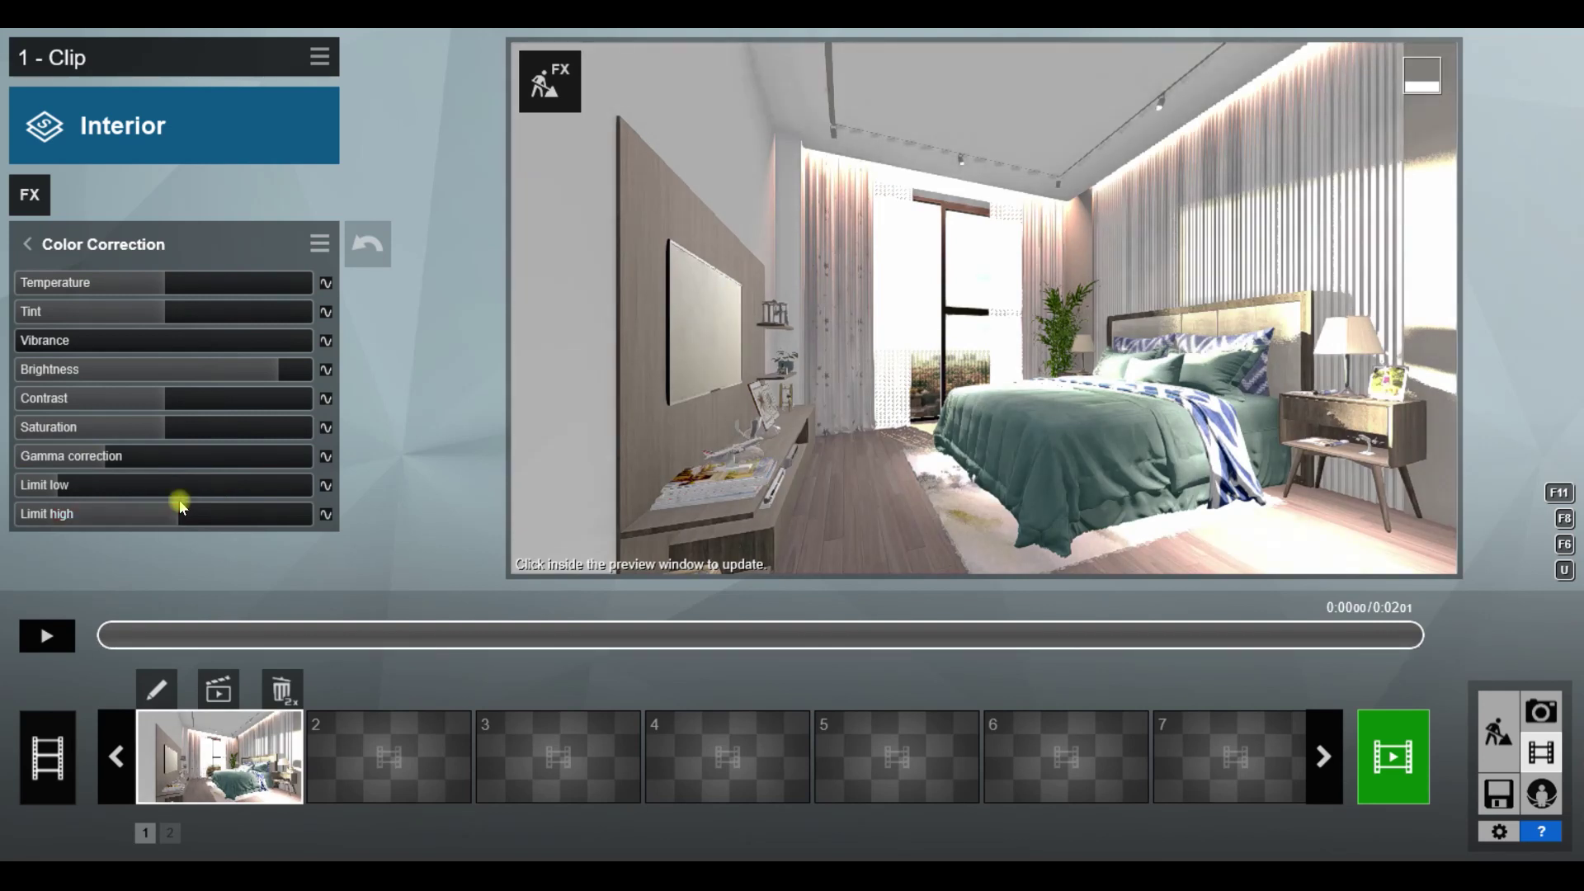
pyautogui.moveTo(184, 520); pyautogui.dragTo(324, 525)
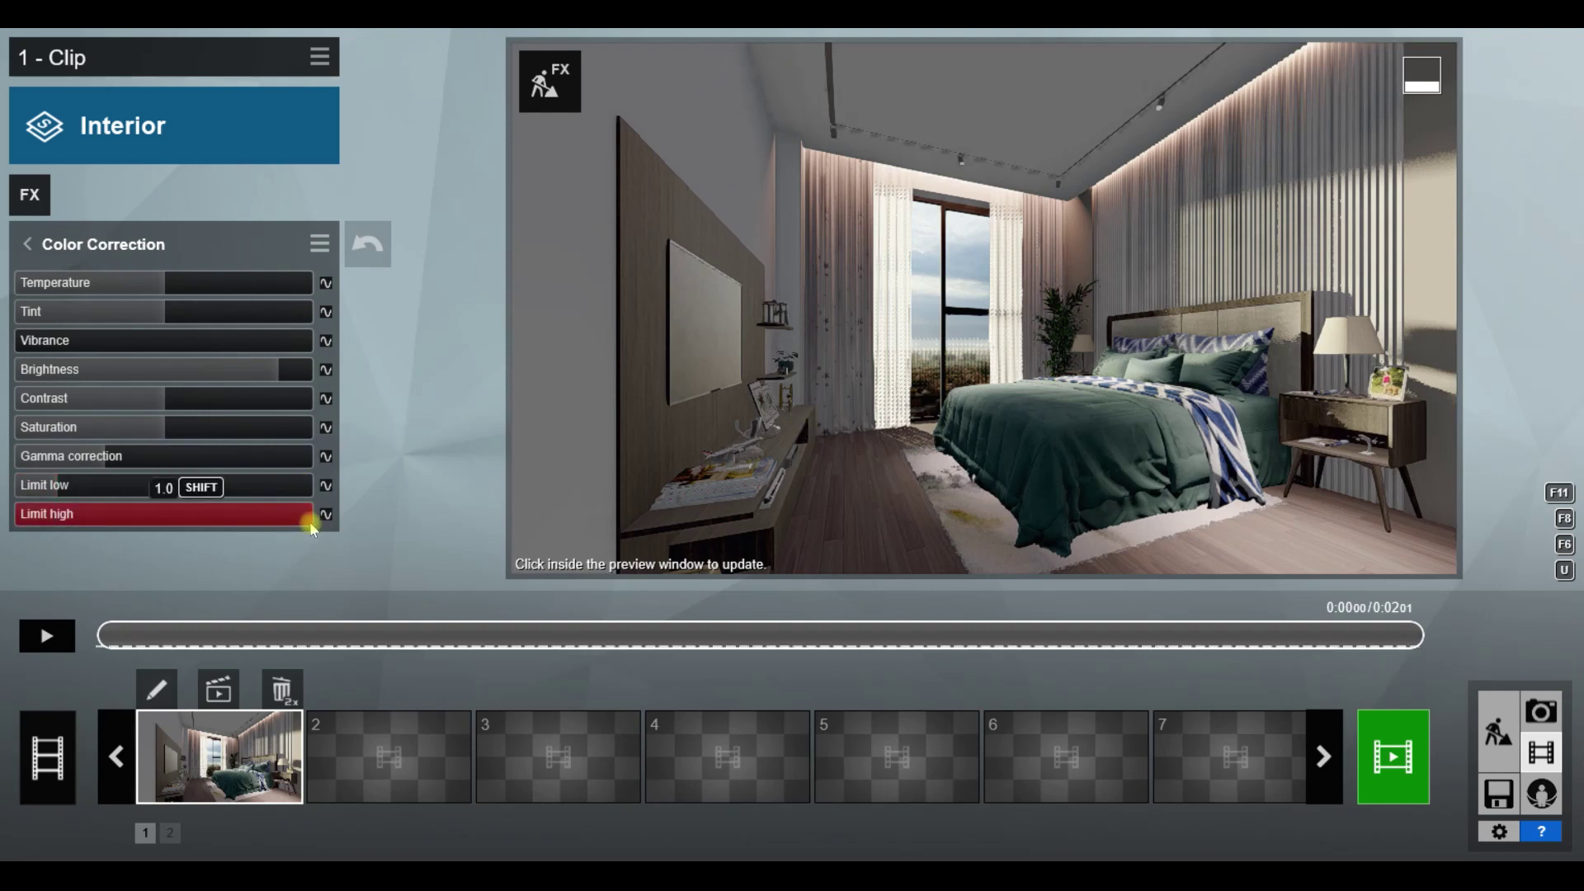
pyautogui.moveTo(299, 529); pyautogui.dragTo(225, 523)
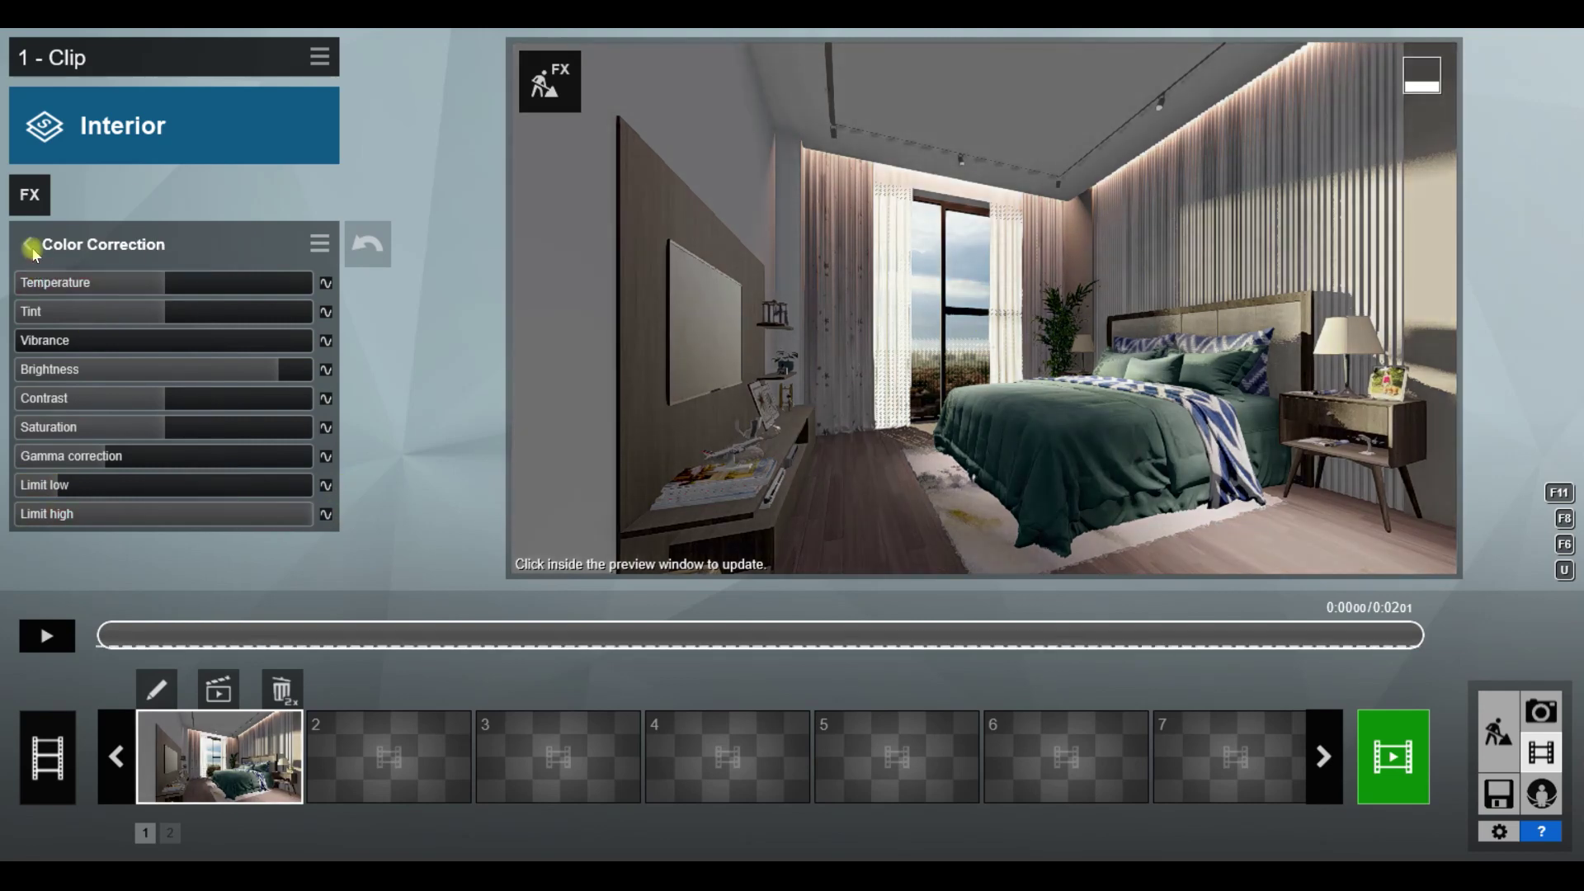
pyautogui.click(28, 243)
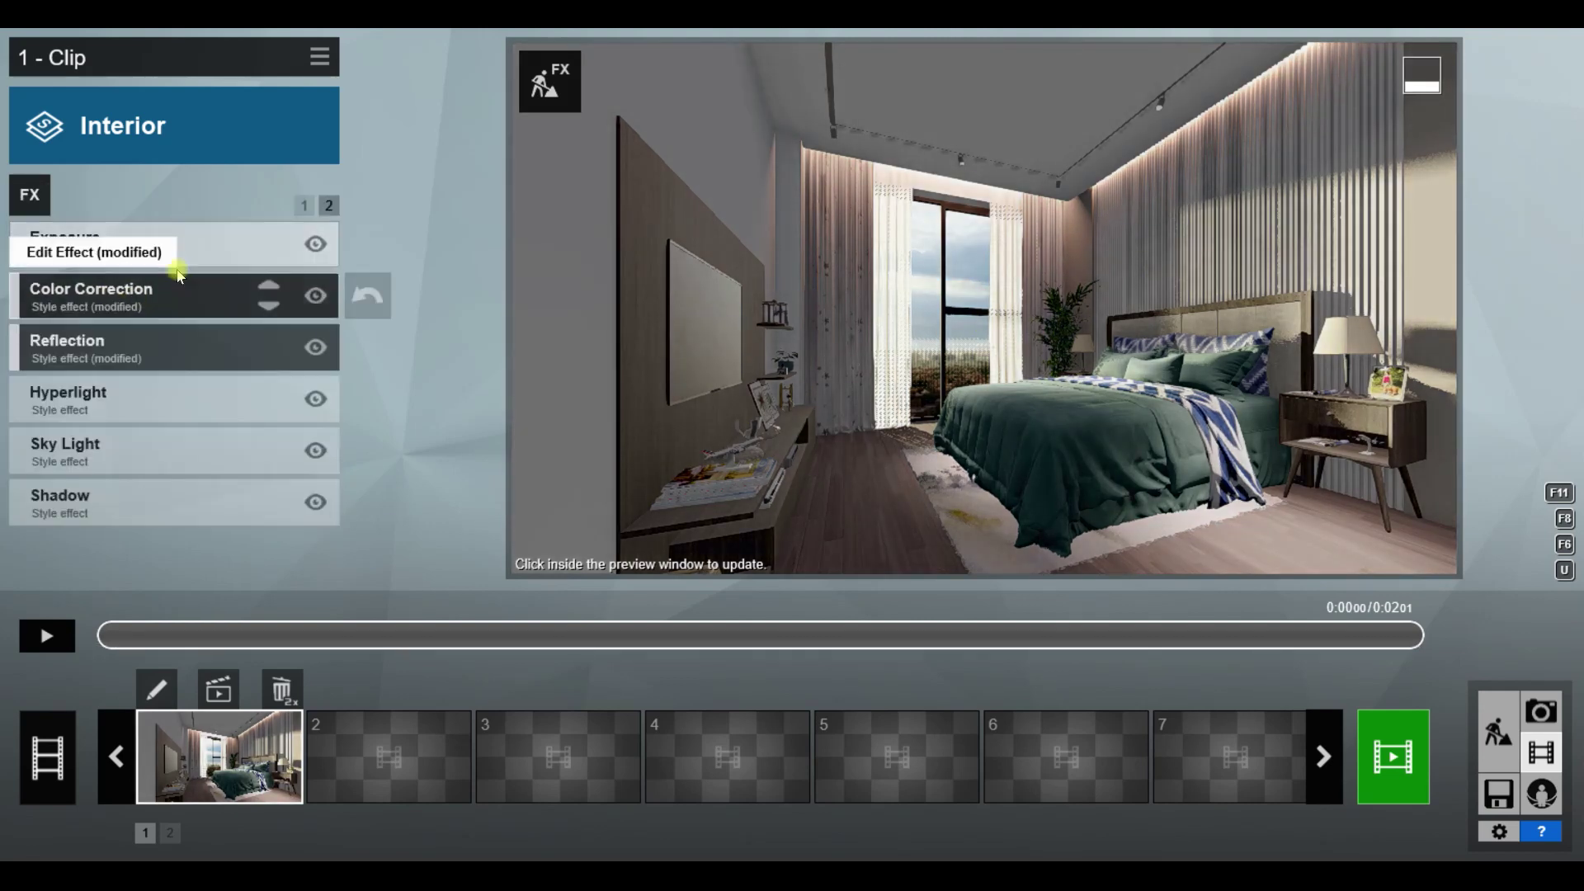
# Step: Try a strong Analog Color Lab amount with Style at 2.0 and refresh the clip preview
pyautogui.click(303, 205)
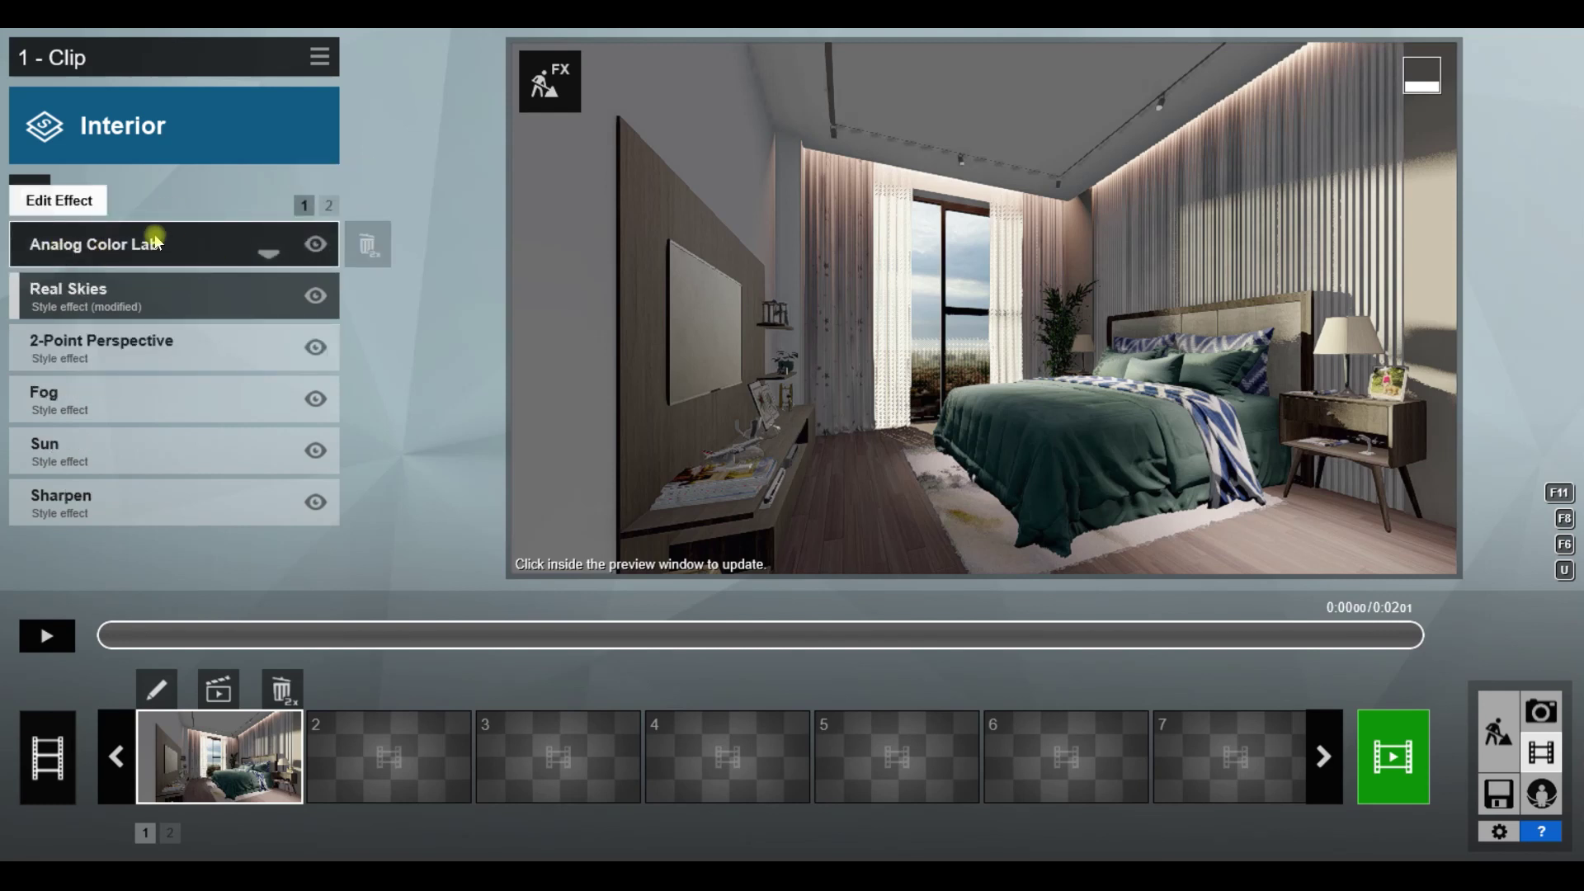
pyautogui.click(154, 241)
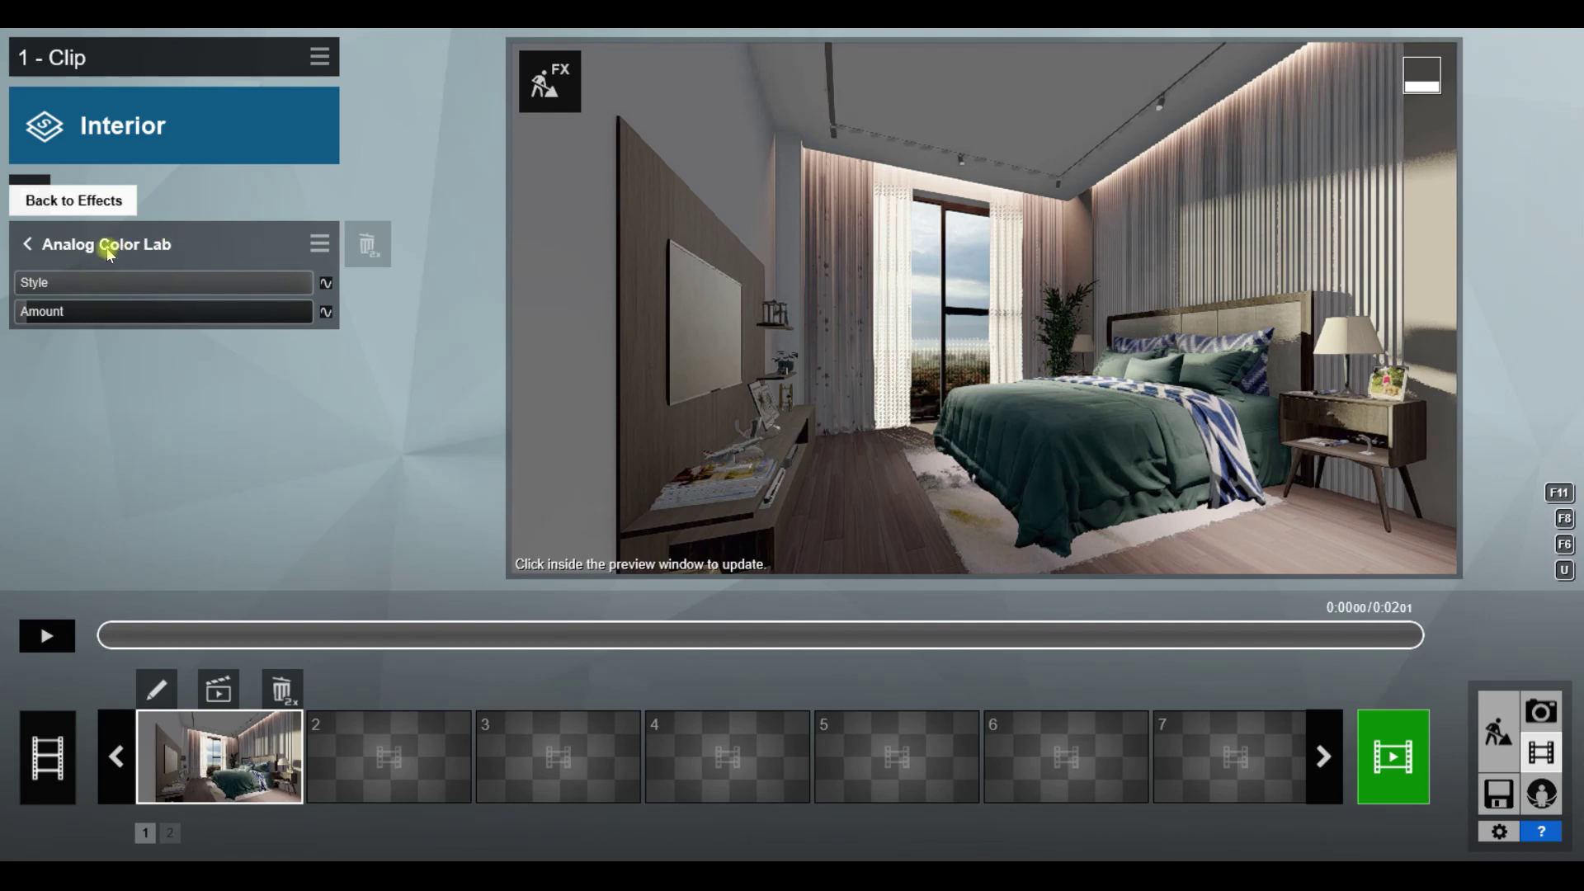
pyautogui.moveTo(279, 283); pyautogui.dragTo(276, 319)
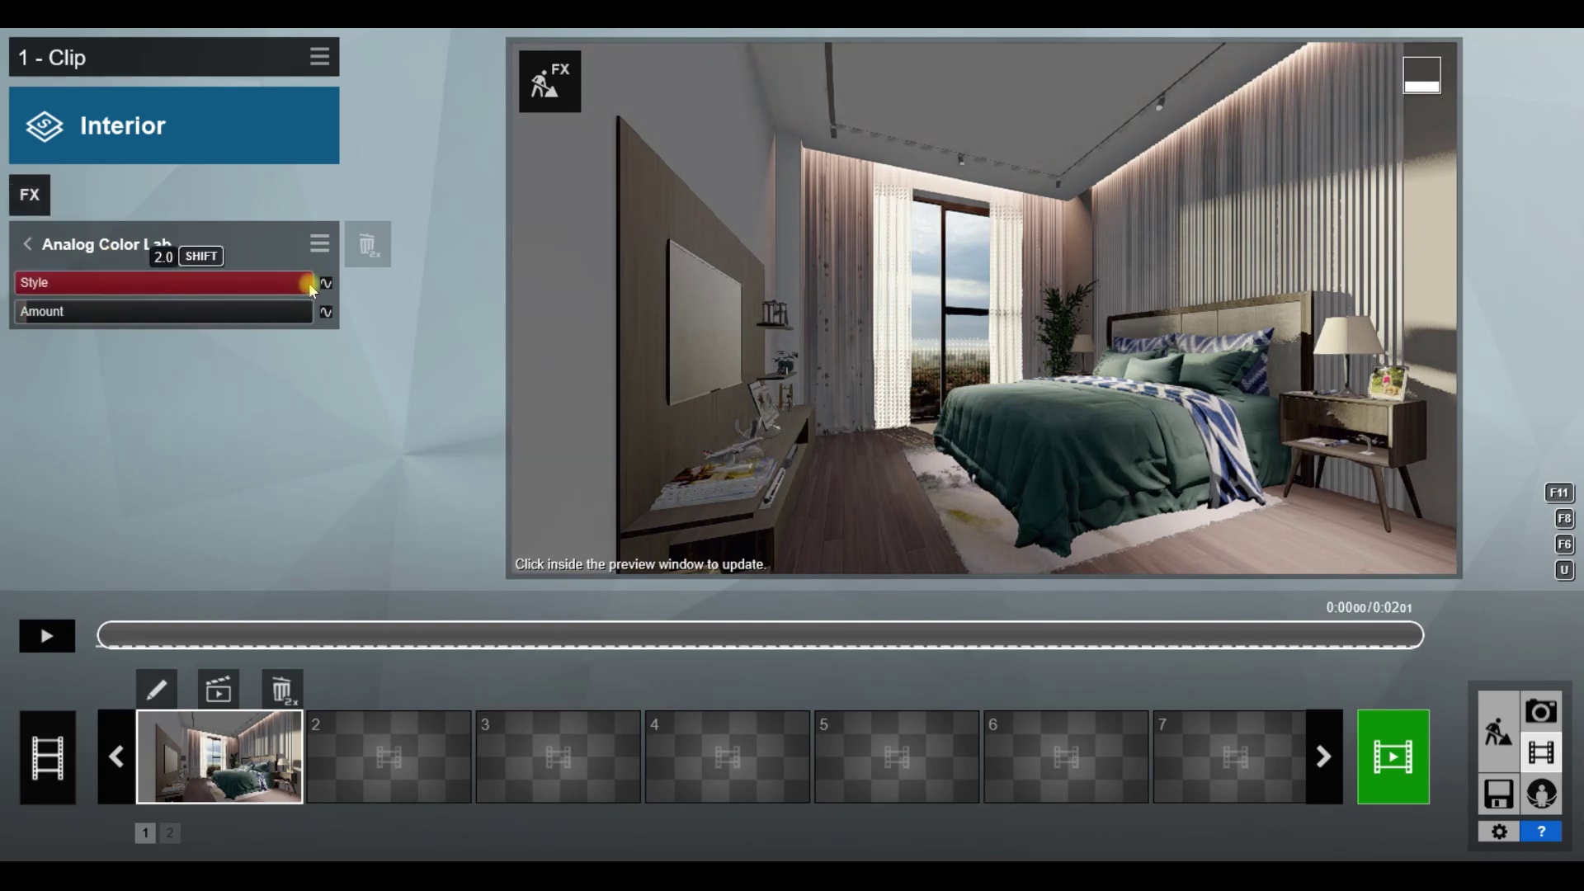
pyautogui.keyDown('shift'); pyautogui.moveTo(34, 315); pyautogui.dragTo(241, 320); pyautogui.keyUp('shift')
pyautogui.click(920, 359)
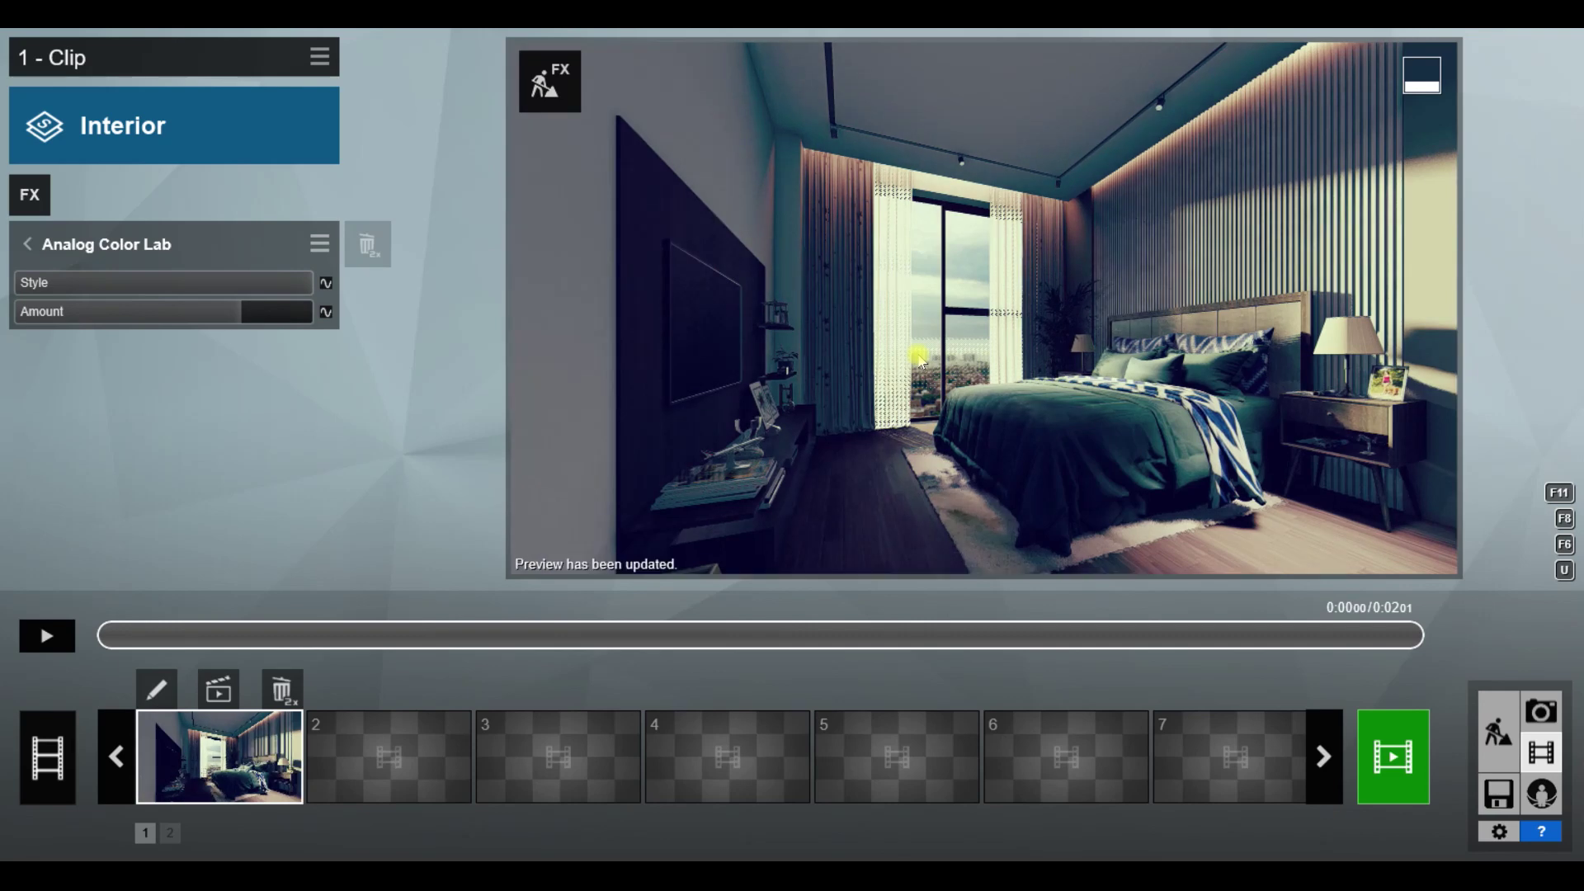
# Step: Reduce the Analog Color Lab amount to a slight level, with Style set to 2.0
pyautogui.keyDown('shift'); pyautogui.moveTo(190, 312); pyautogui.dragTo(37, 319); pyautogui.keyUp('shift')
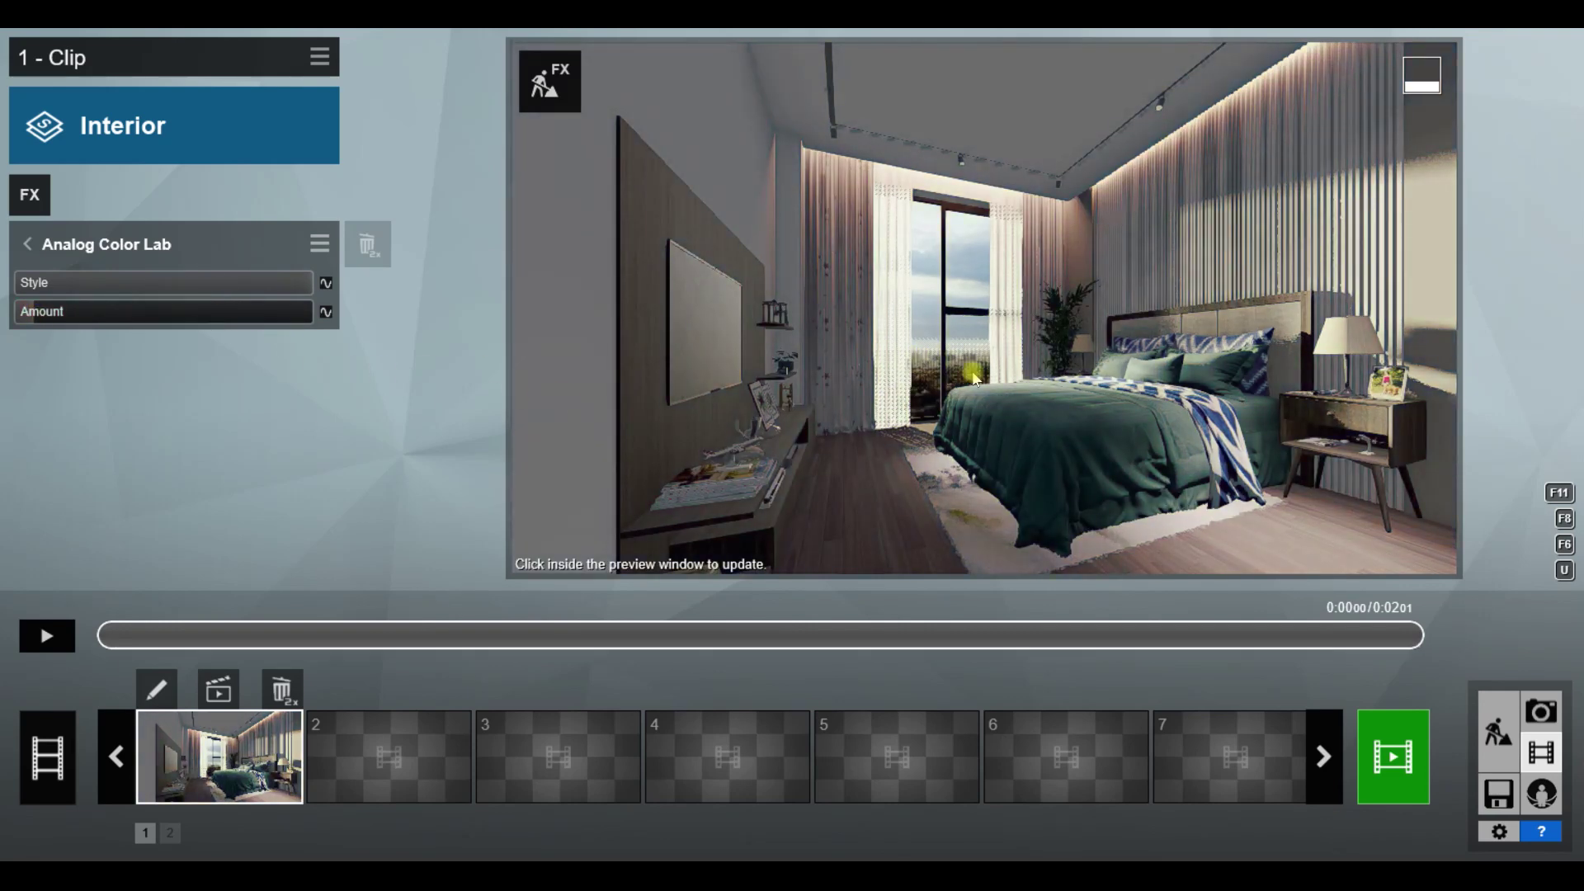
pyautogui.keyDown('shift'); pyautogui.moveTo(198, 283); pyautogui.dragTo(157, 287); pyautogui.keyUp('shift')
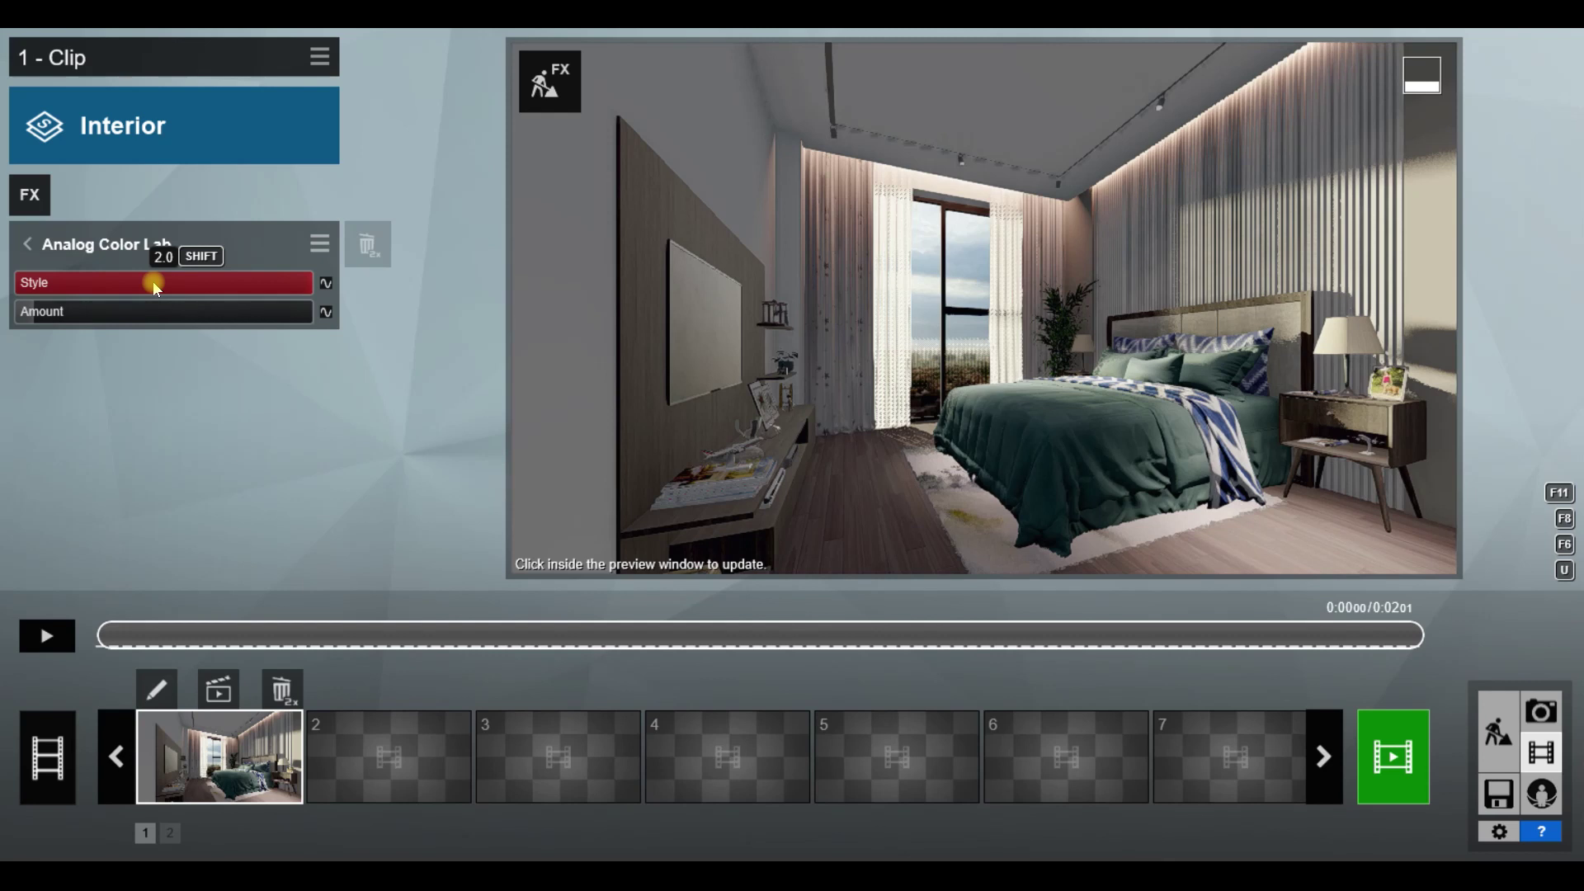
pyautogui.click(31, 244)
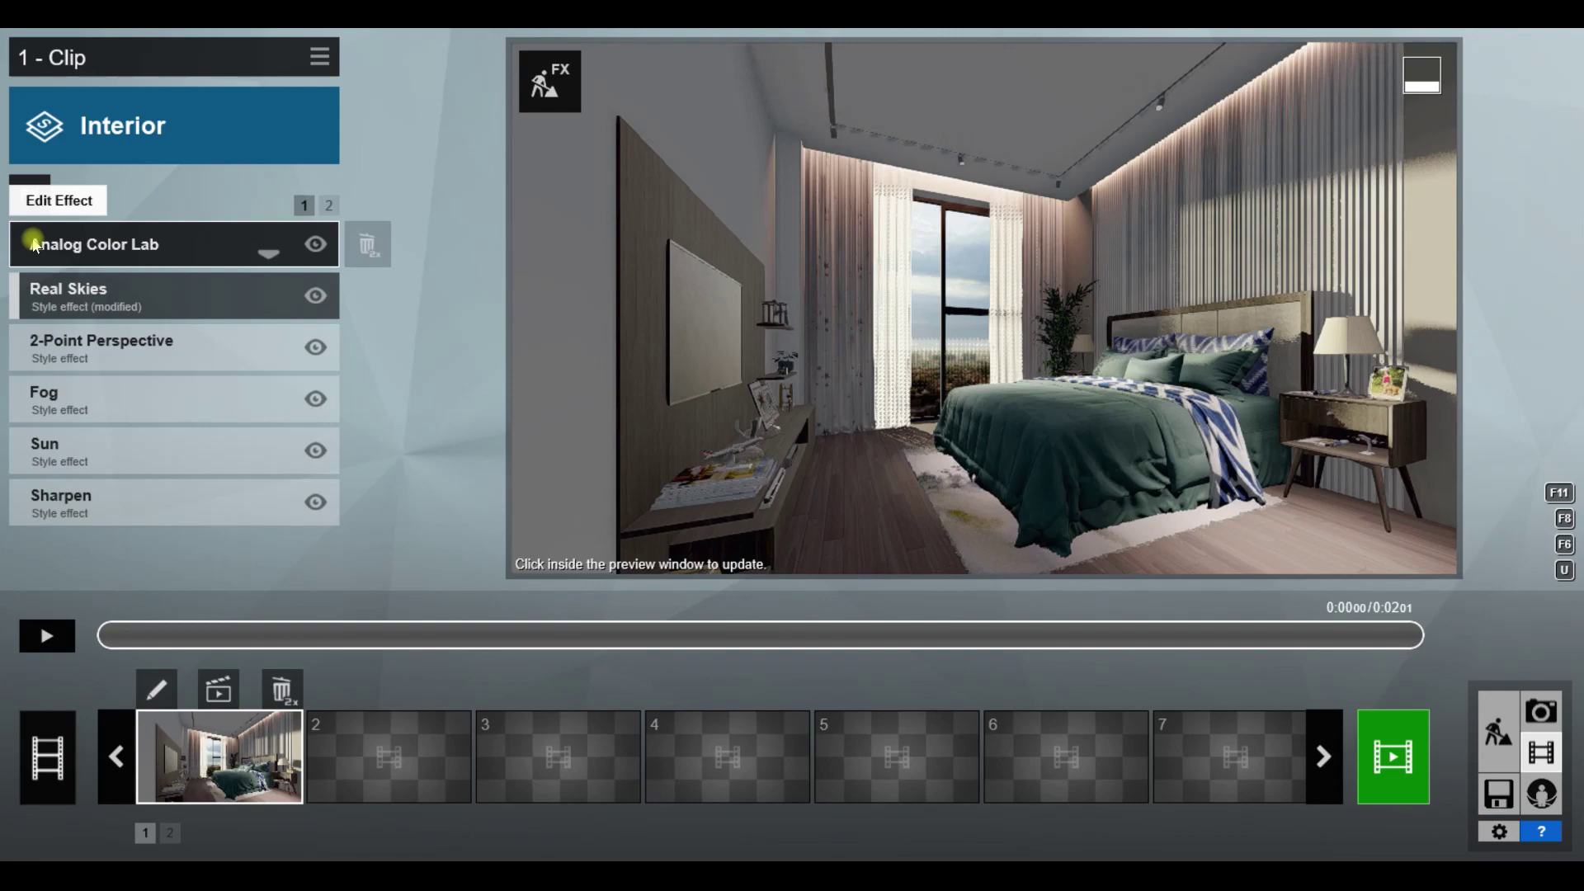
# Step: Try the third Clear sky in the clip's Real Skies effect and refresh the preview
pyautogui.click(124, 299)
pyautogui.click(124, 293)
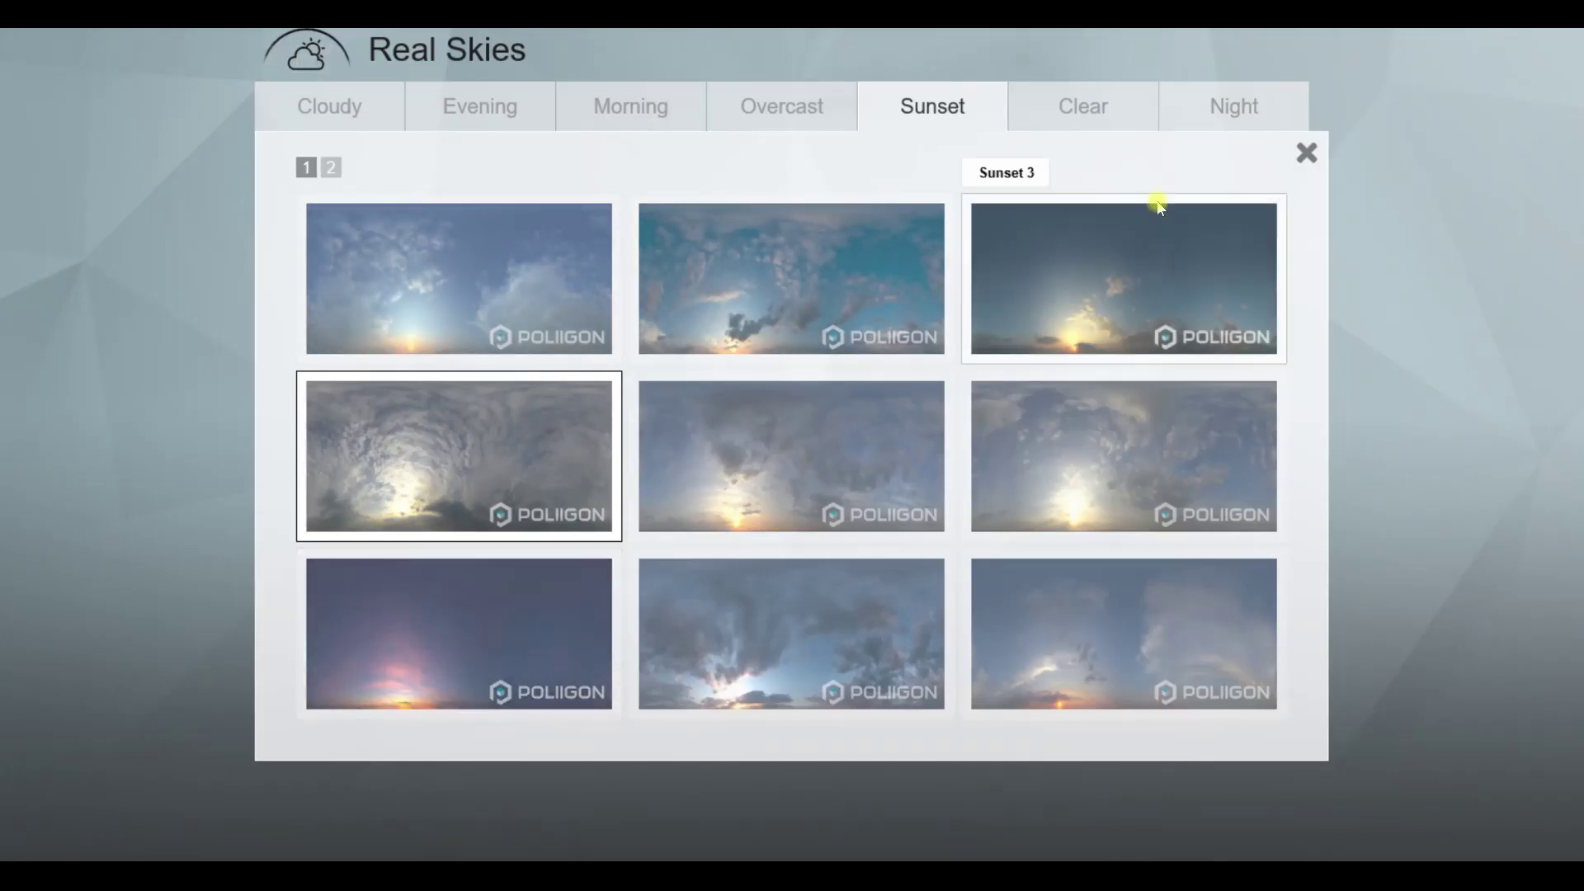
pyautogui.click(1077, 106)
pyautogui.click(1062, 305)
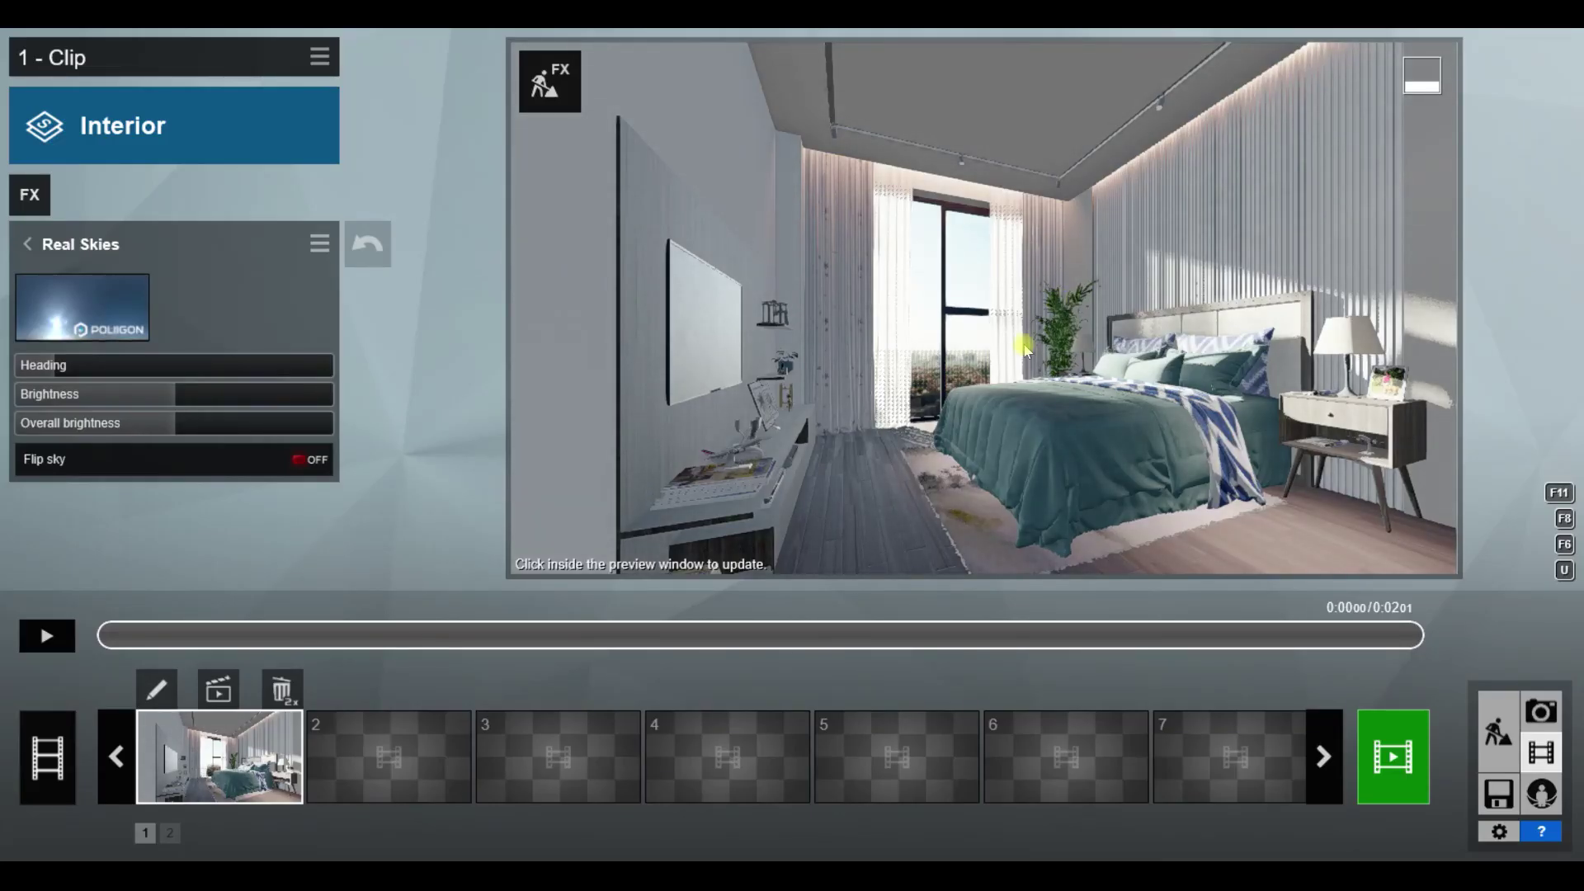
pyautogui.click(1026, 351)
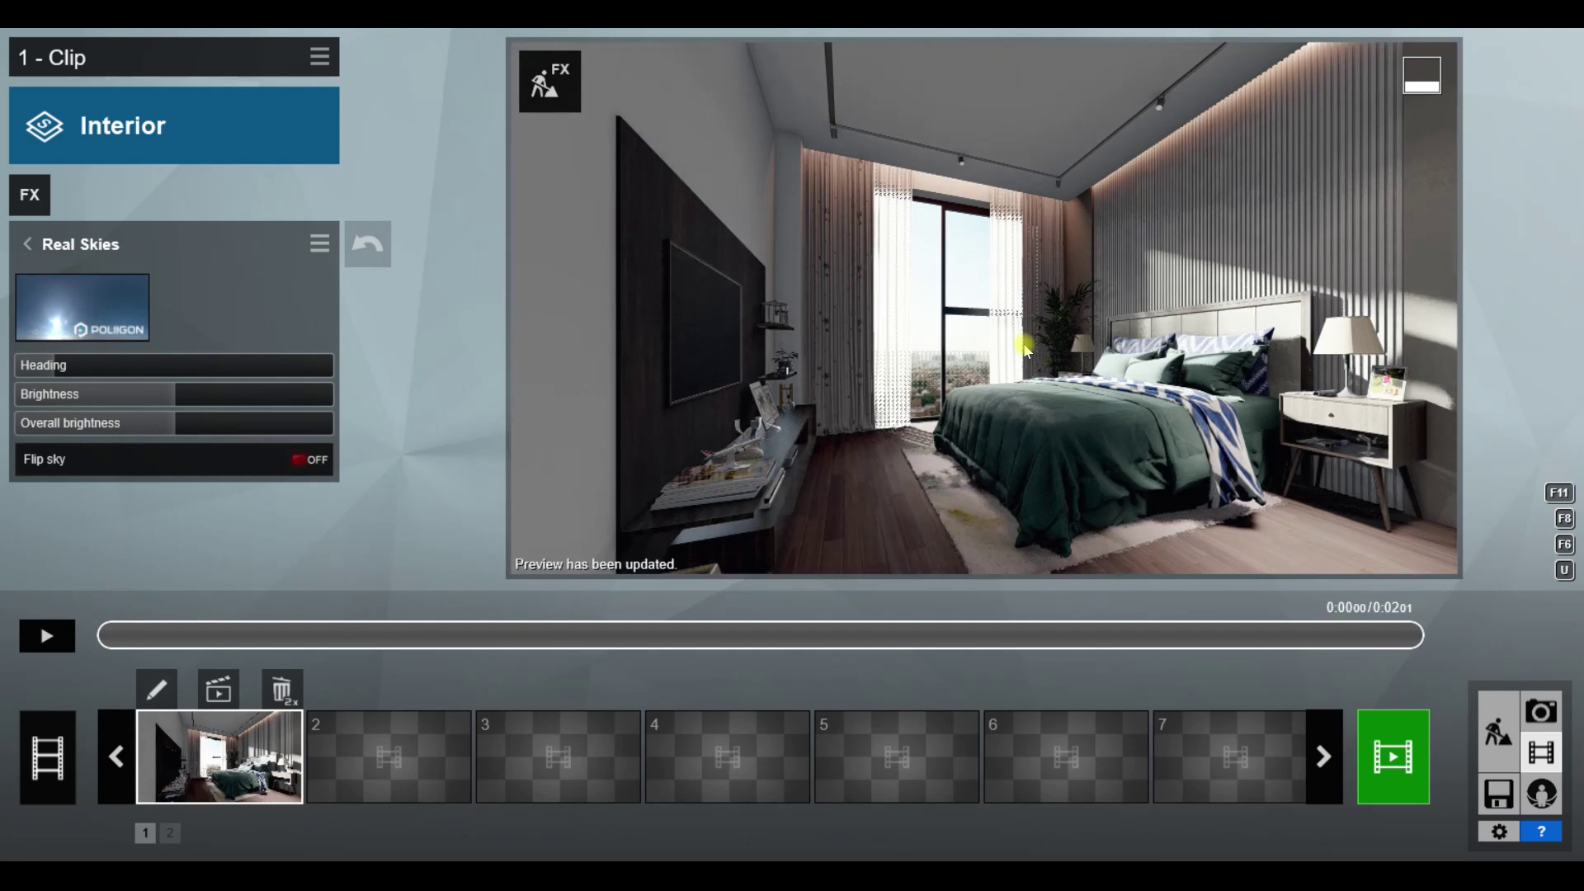
pyautogui.click(145, 318)
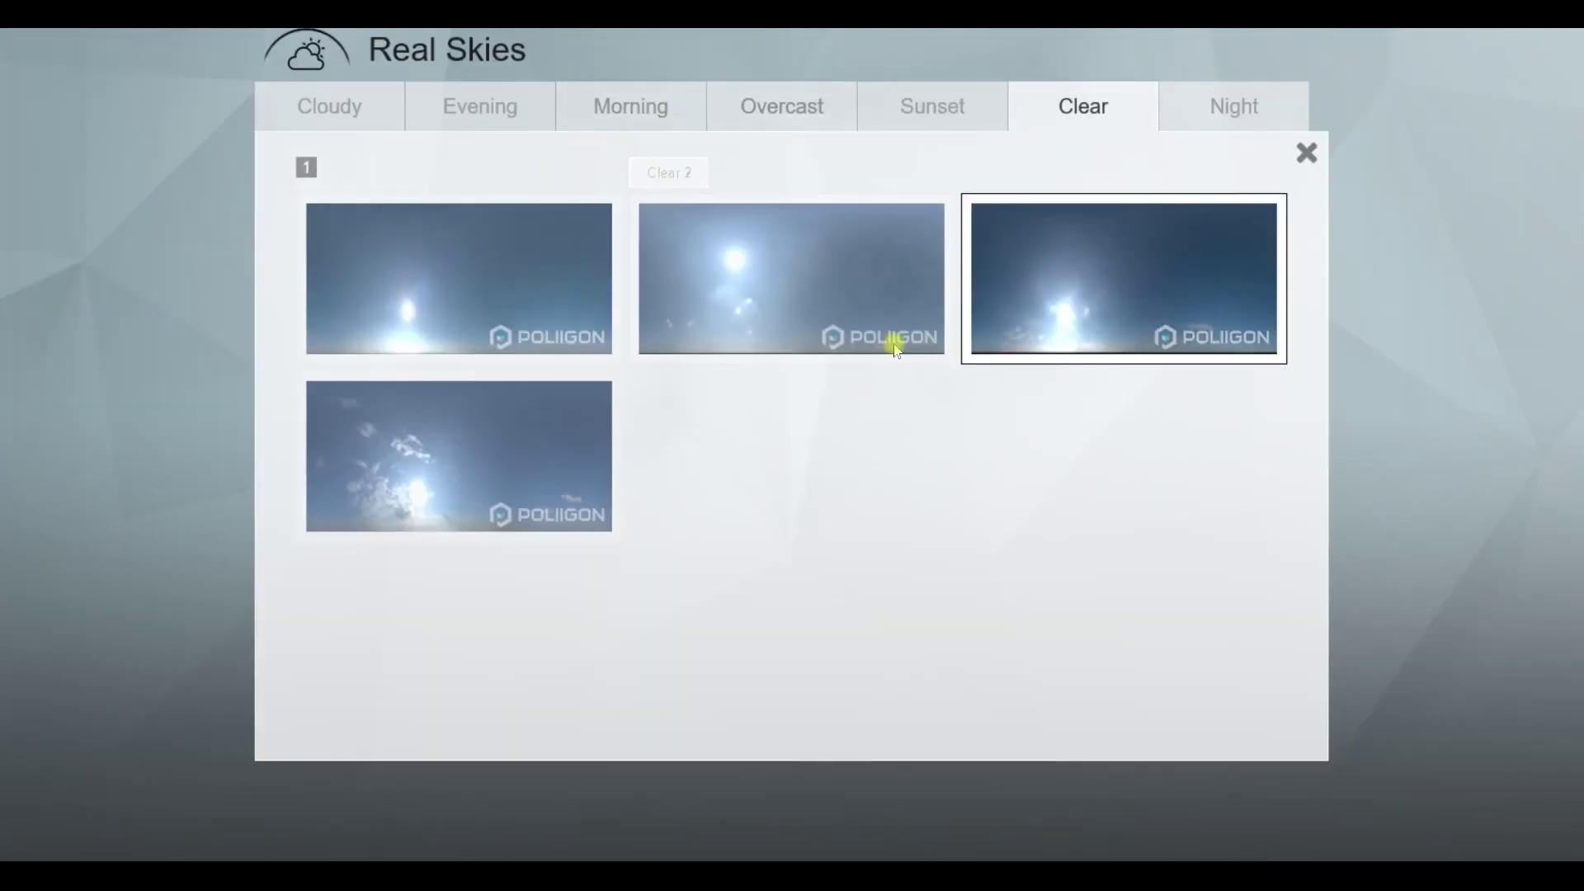
pyautogui.click(1036, 305)
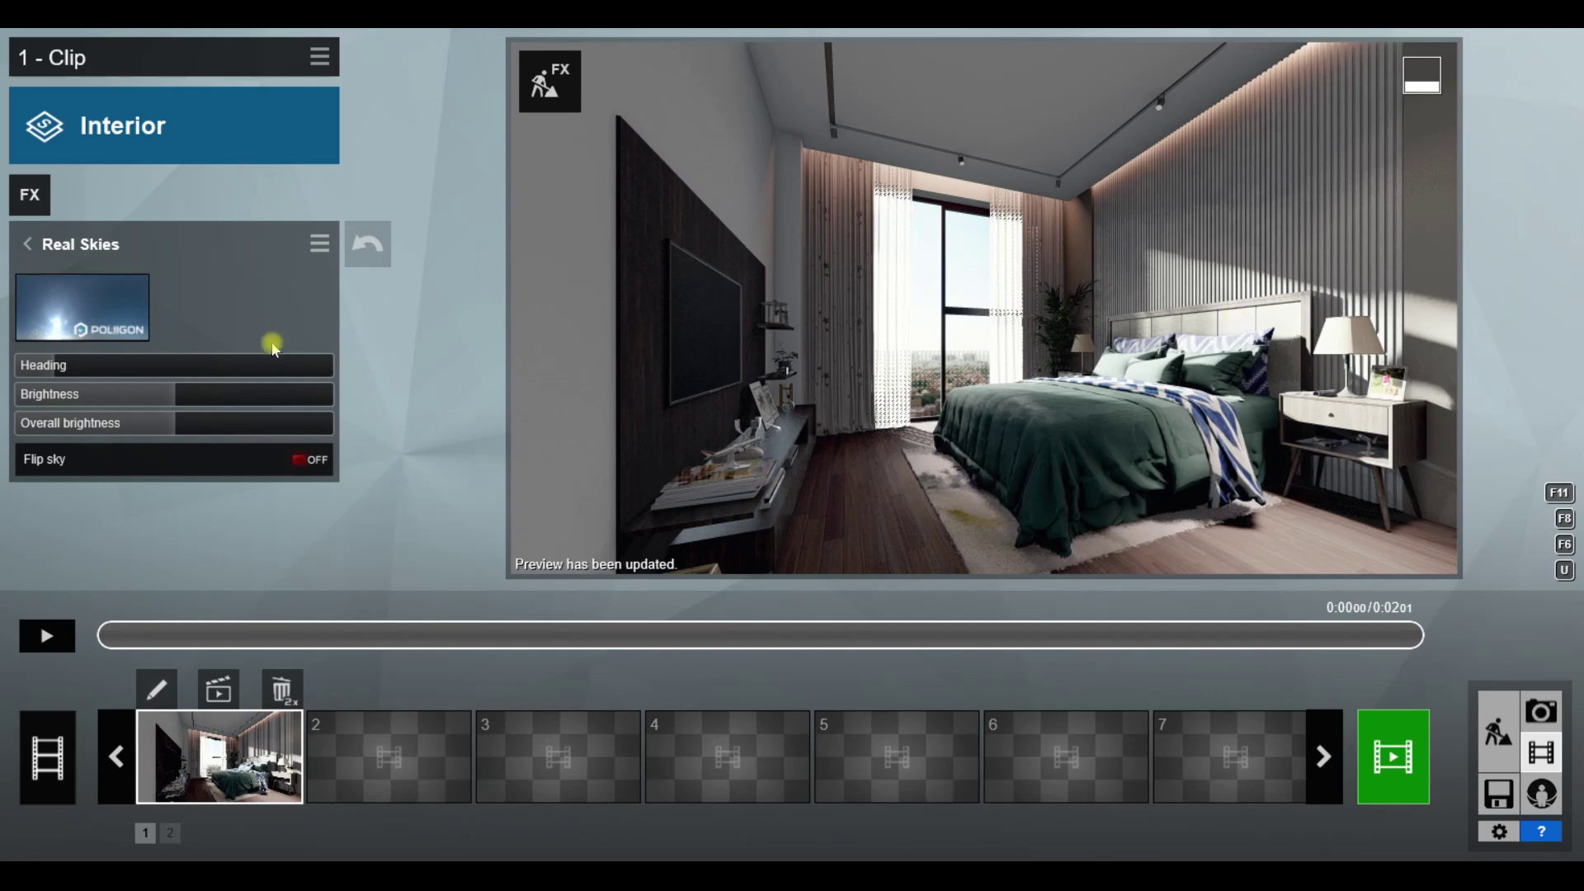
# Step: Compare the third and sixth Cloudy skies in Real Skies and apply the third one to the clip
pyautogui.click(87, 314)
pyautogui.click(364, 105)
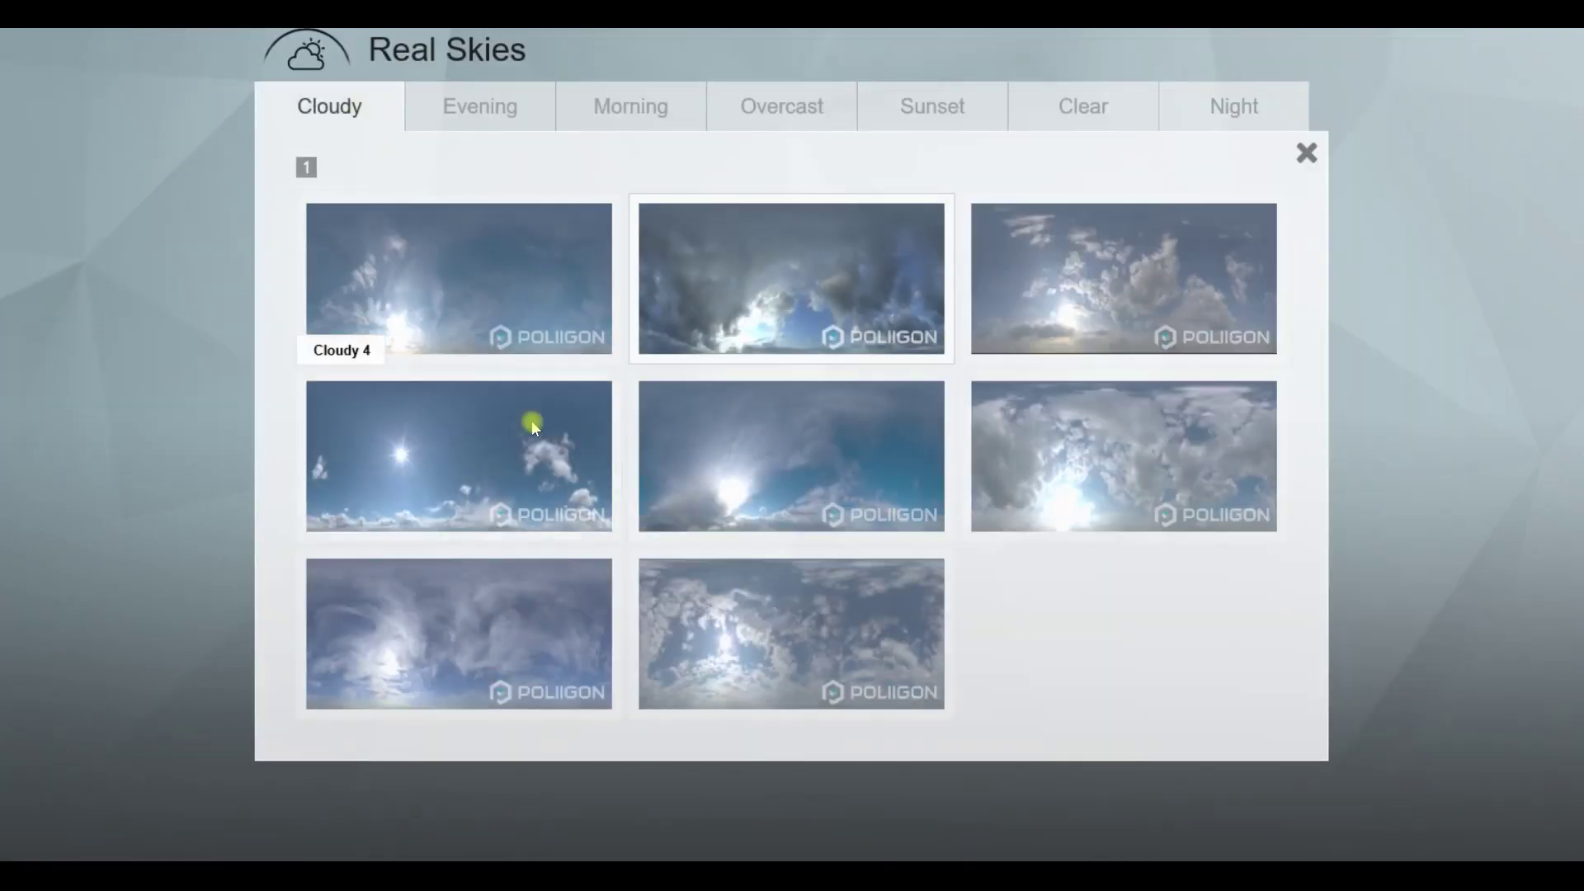
pyautogui.click(1056, 299)
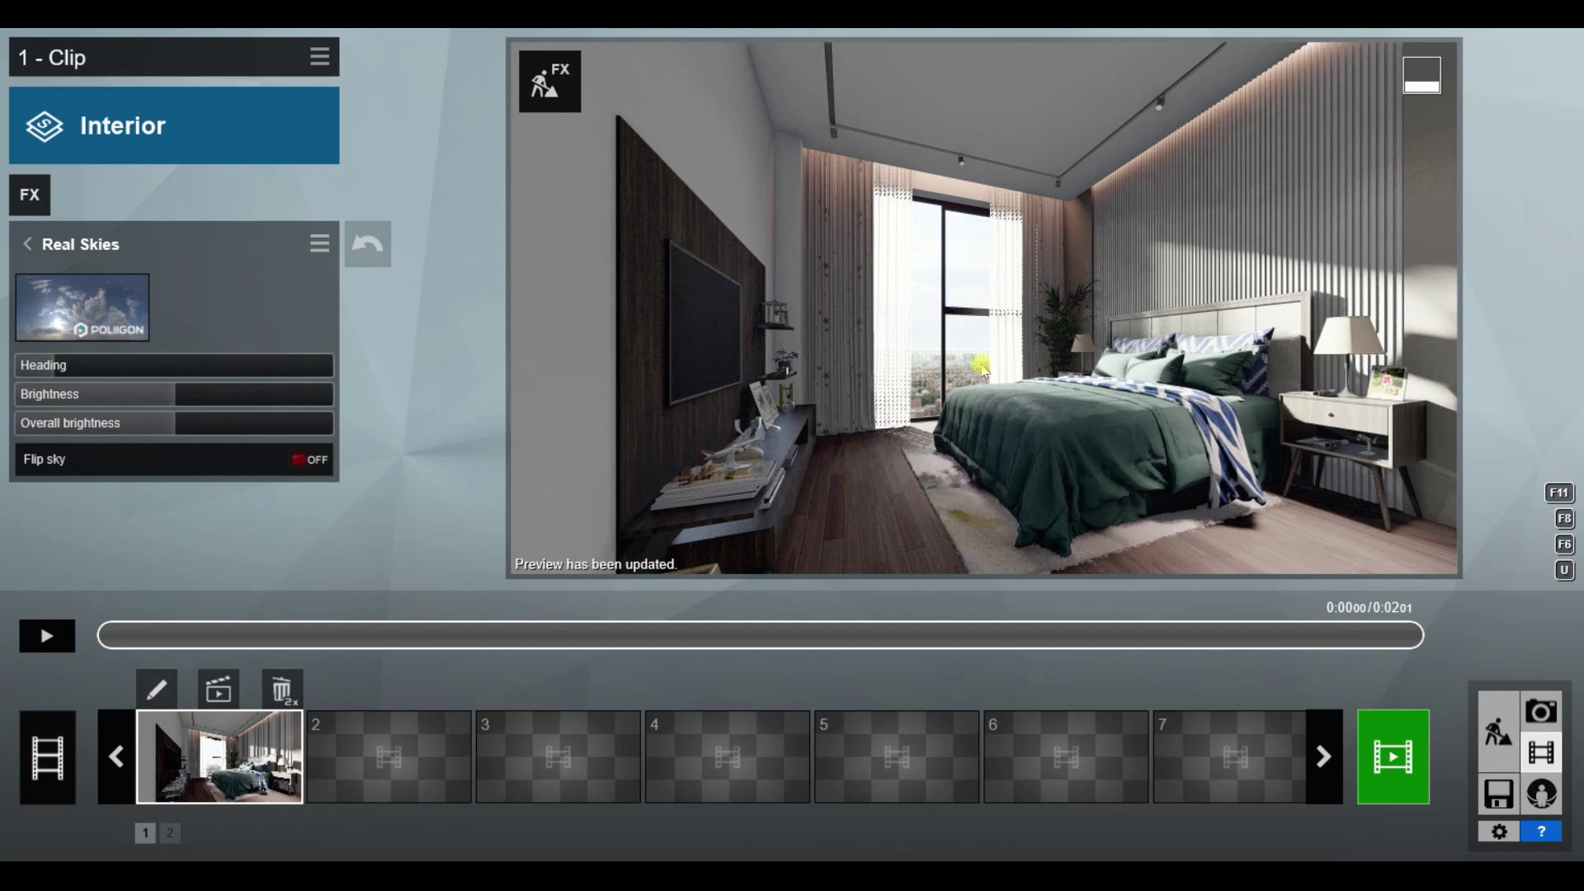
pyautogui.click(83, 307)
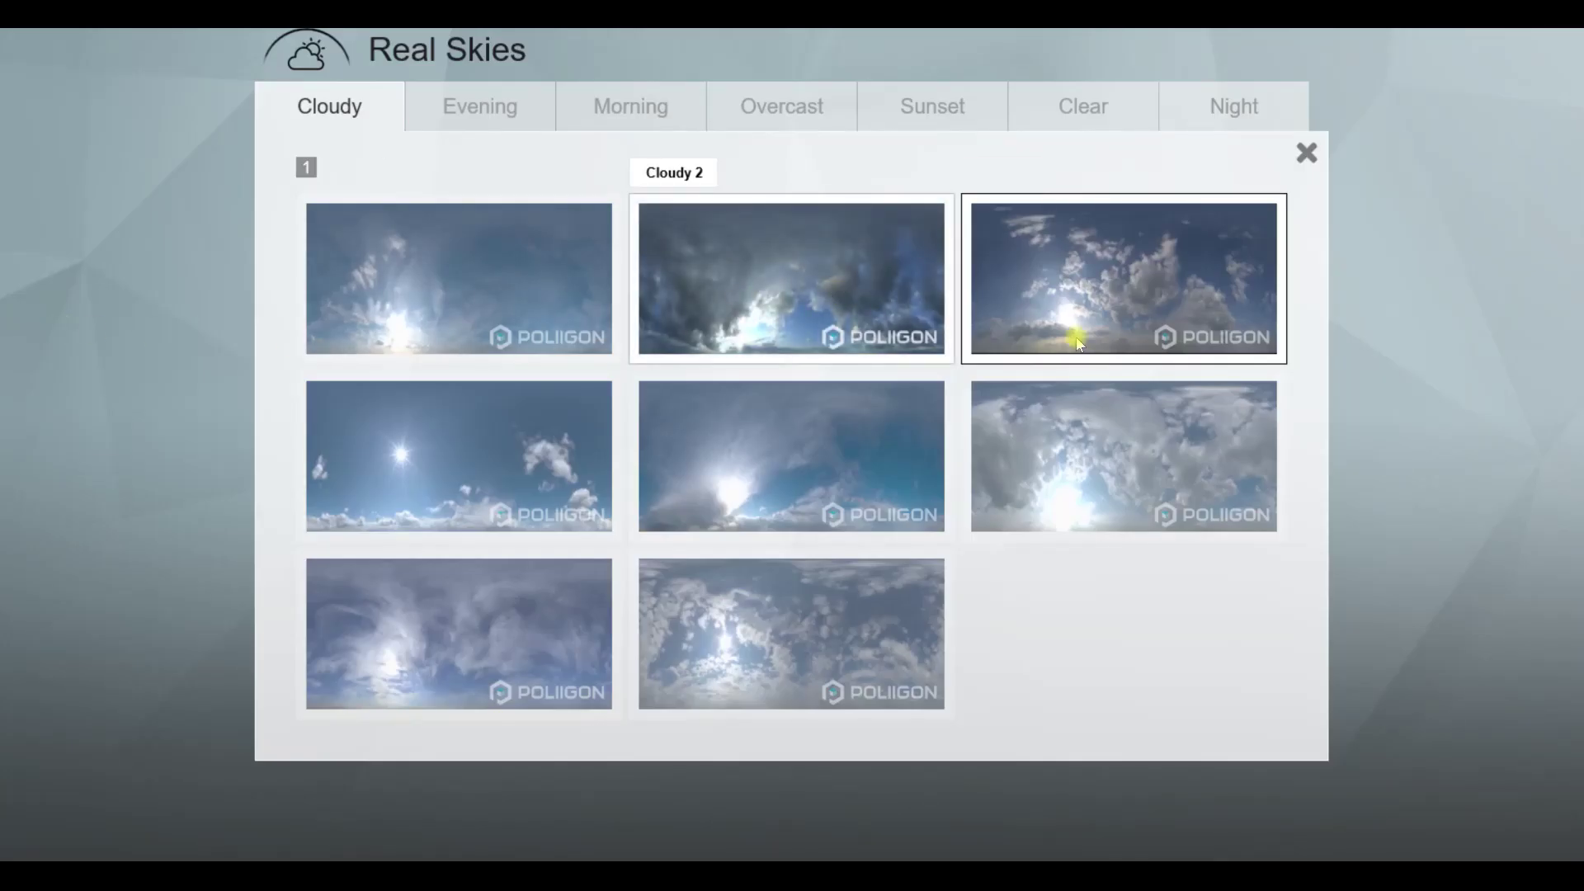
pyautogui.click(1079, 470)
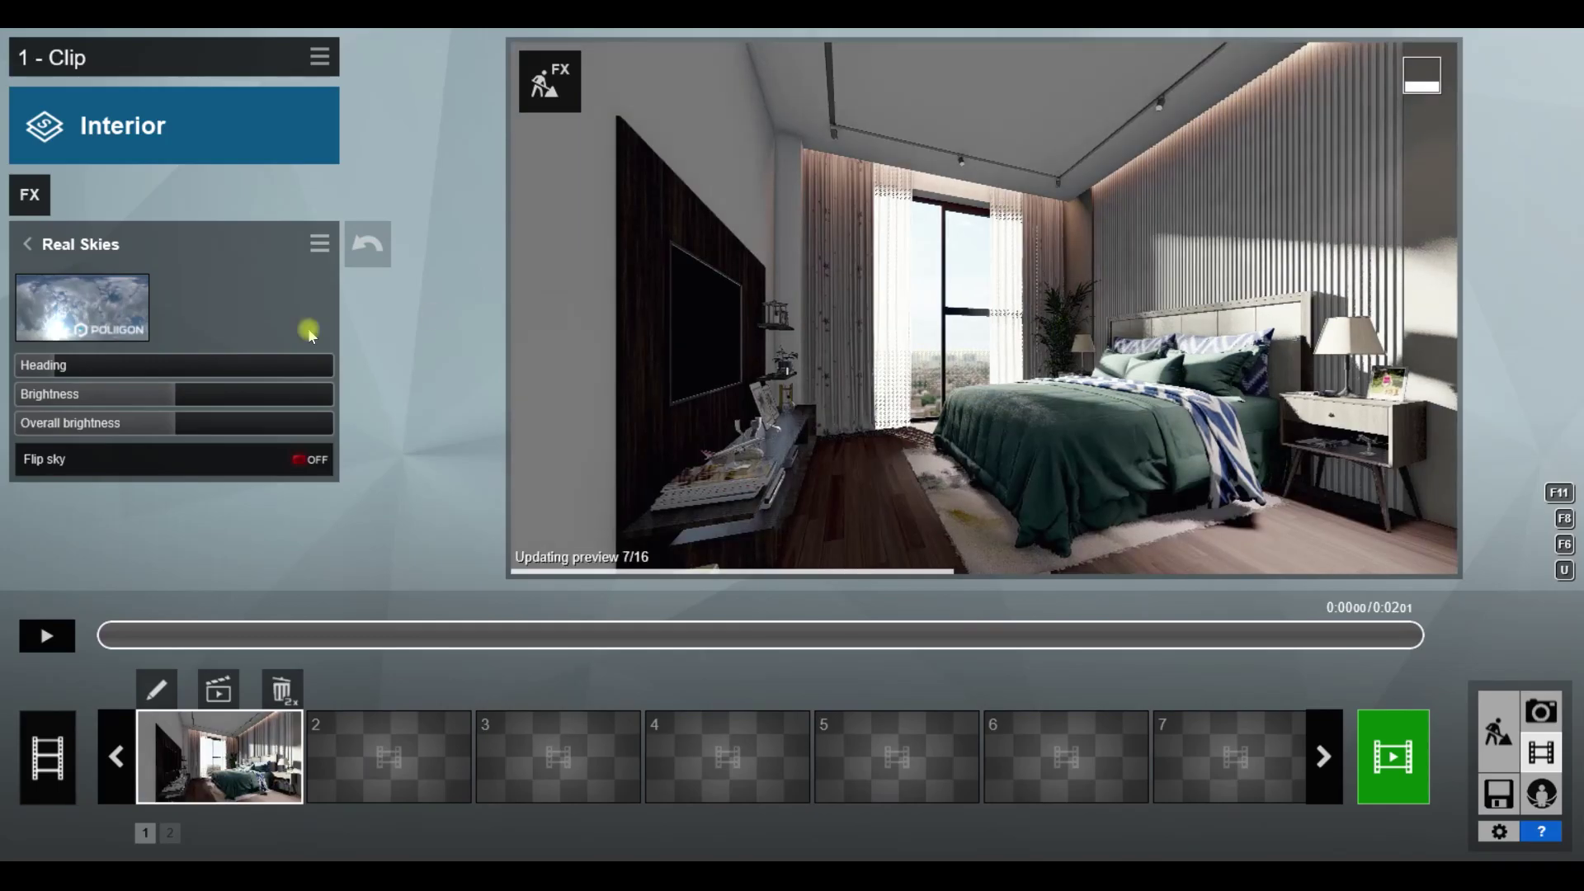
pyautogui.click(73, 330)
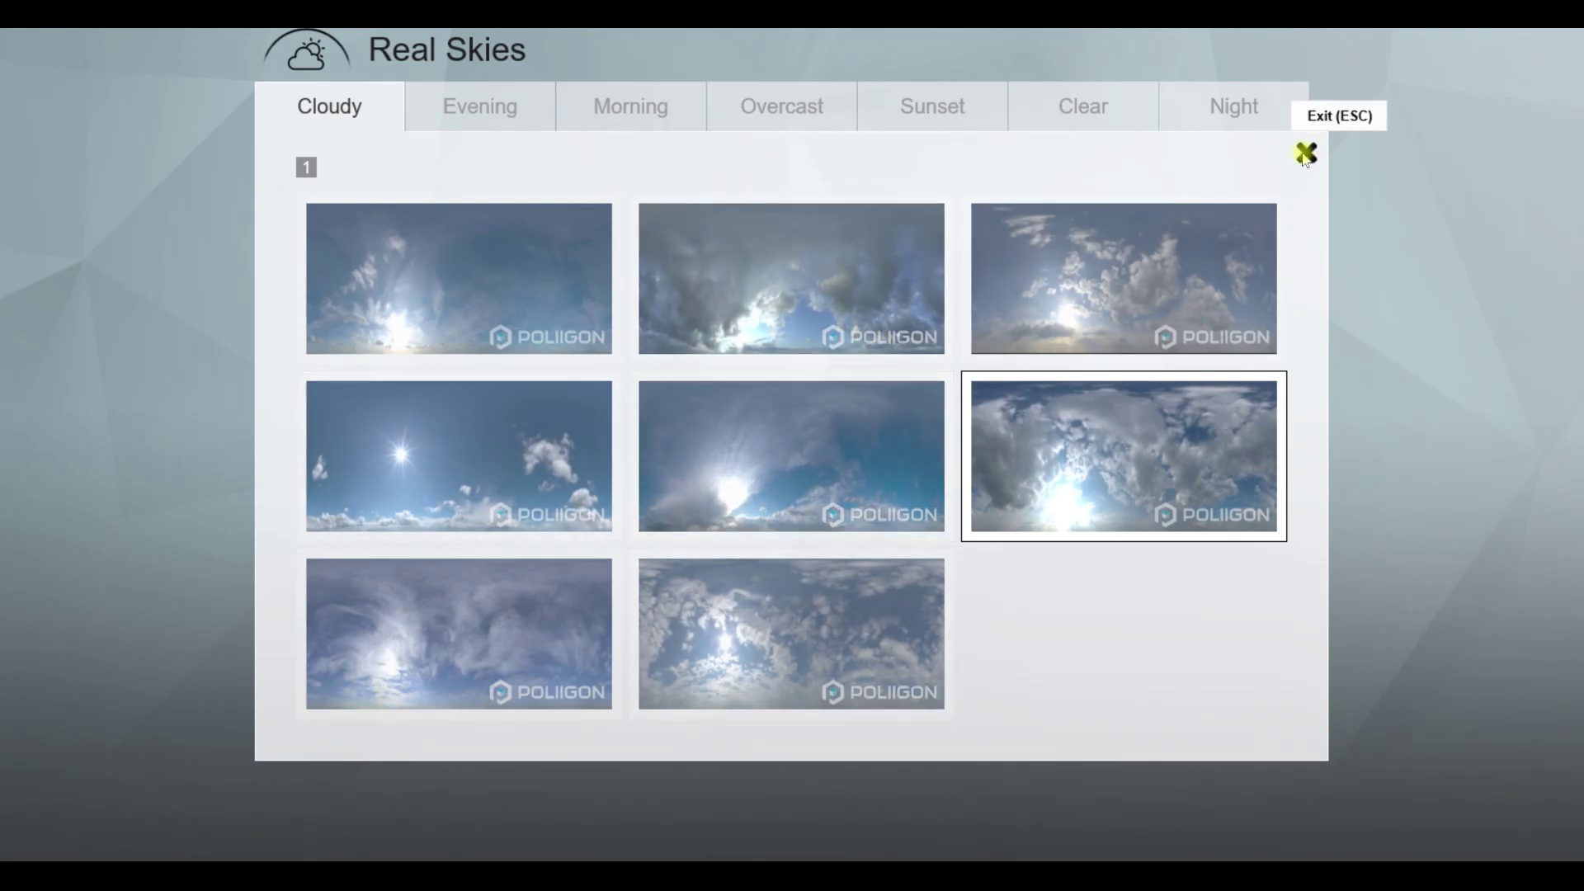
pyautogui.click(1109, 263)
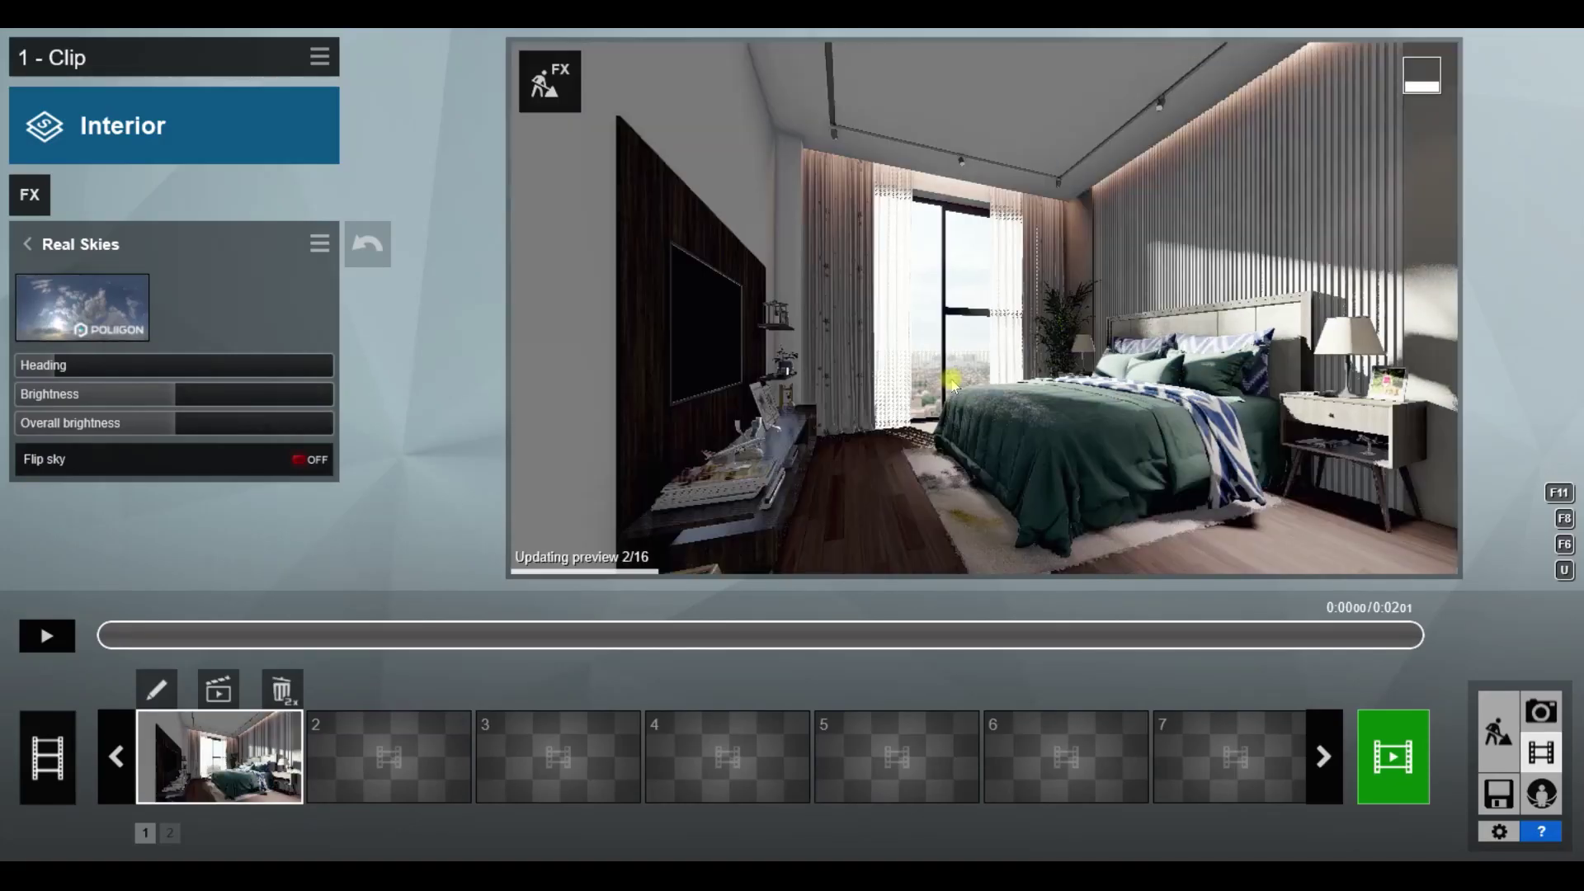
# Step: Return to build mode and examine the bedroom around the window, curtains and bed
pyautogui.click(1488, 716)
pyautogui.press('w')
pyautogui.moveTo(792, 446); pyautogui.dragTo(767, 578, button='right')
pyautogui.press('s')
pyautogui.press('w')
pyautogui.moveTo(792, 446); pyautogui.dragTo(528, 421, button='right')
pyautogui.press('s')
pyautogui.press('w')
pyautogui.press('w')
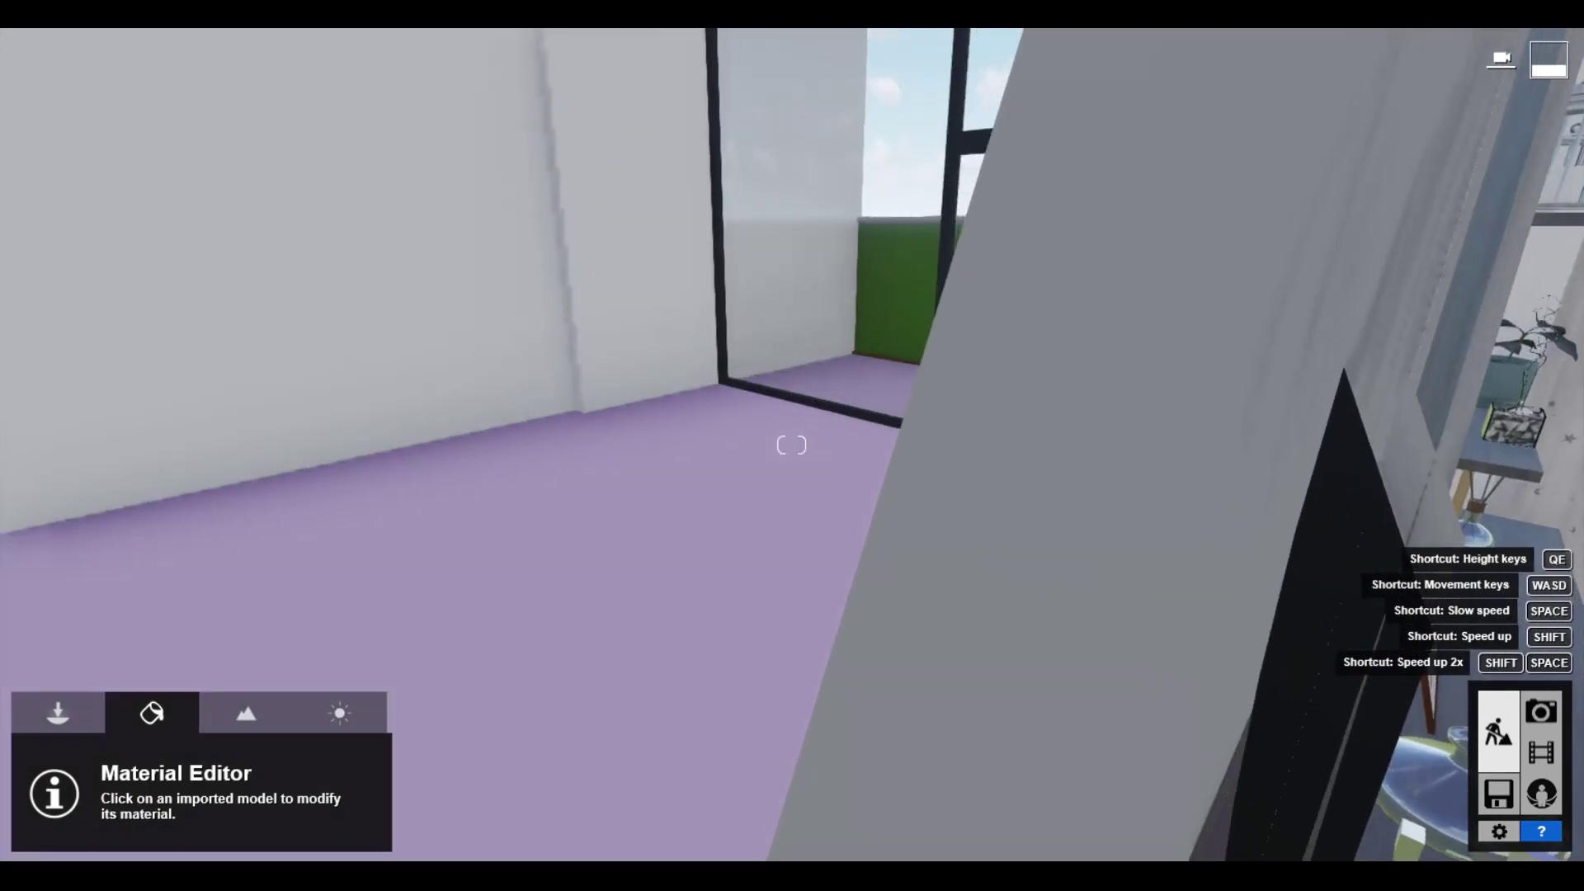
pyautogui.press('s')
pyautogui.moveTo(793, 446); pyautogui.dragTo(958, 438, button='right')
pyautogui.moveTo(792, 248); pyautogui.dragTo(1093, 354, button='right')
pyautogui.press('w')
pyautogui.press('s')
pyautogui.press('w')
pyautogui.press('w')
pyautogui.moveTo(1241, 453); pyautogui.dragTo(1026, 325, button='right')
pyautogui.press('s')
pyautogui.press('s')
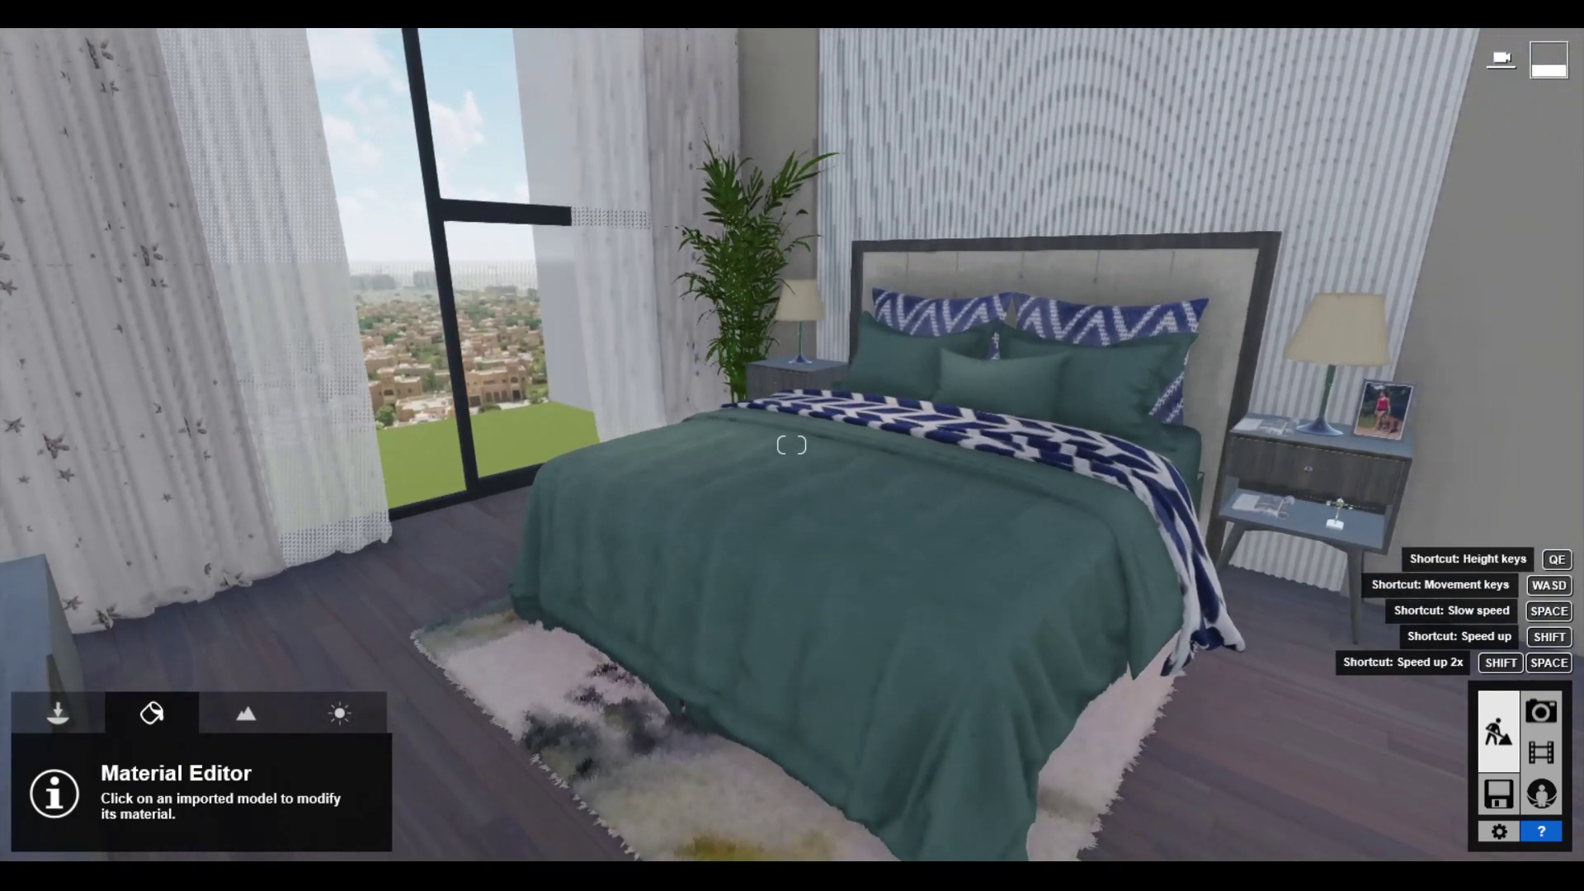
# Step: Examine the pillows and throw on the bed, the bedside table decor and the TV unit up close
pyautogui.moveTo(792, 445); pyautogui.dragTo(897, 419, button='right')
pyautogui.press('w')
pyautogui.press('w')
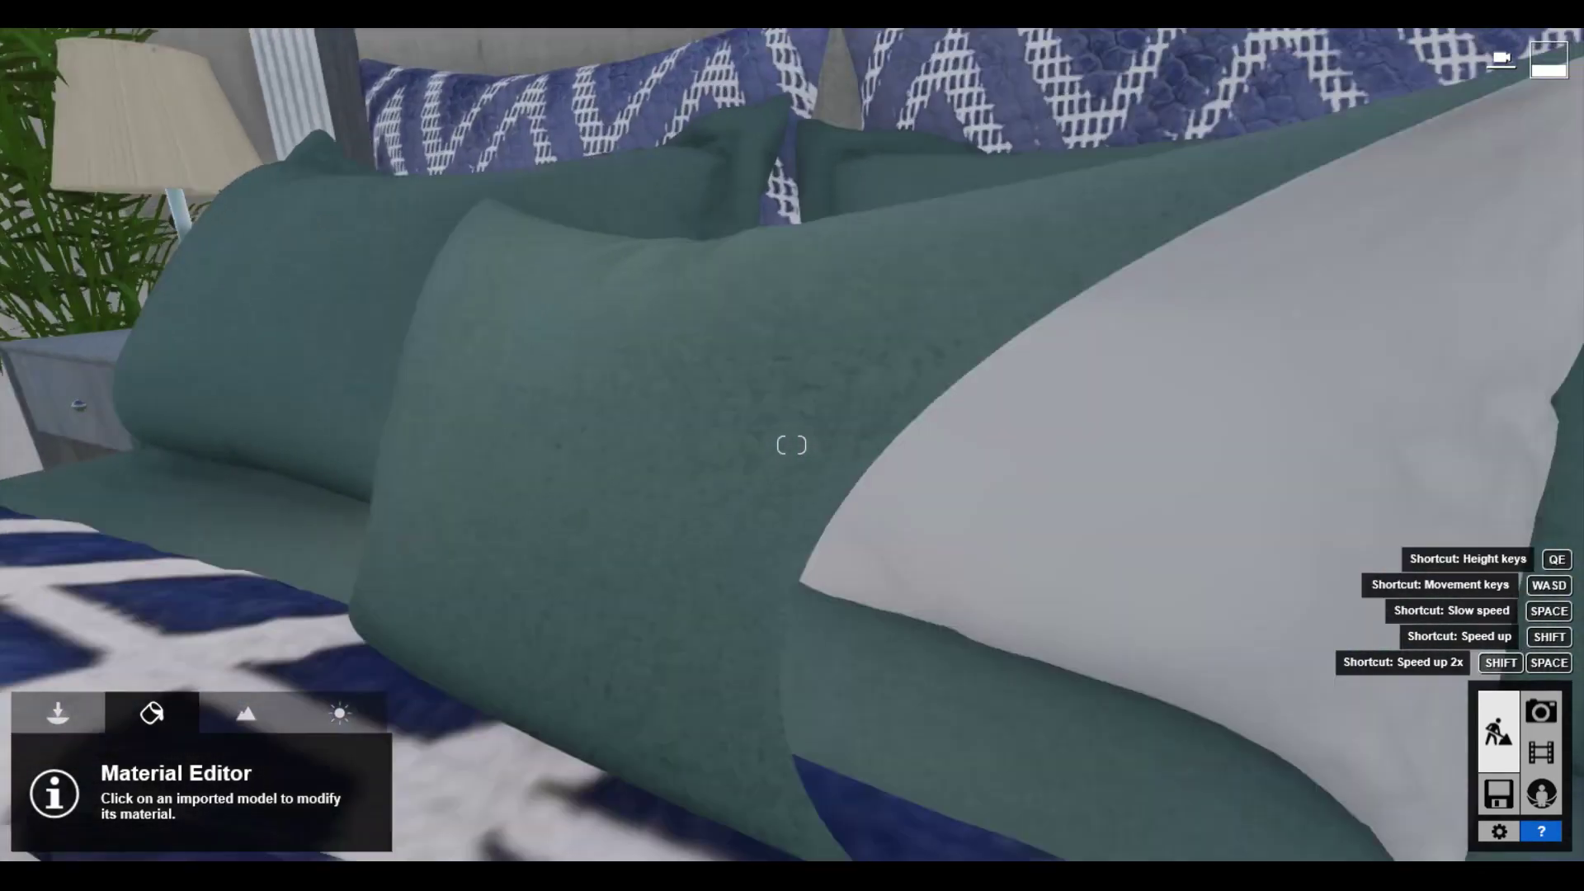
pyautogui.press('s')
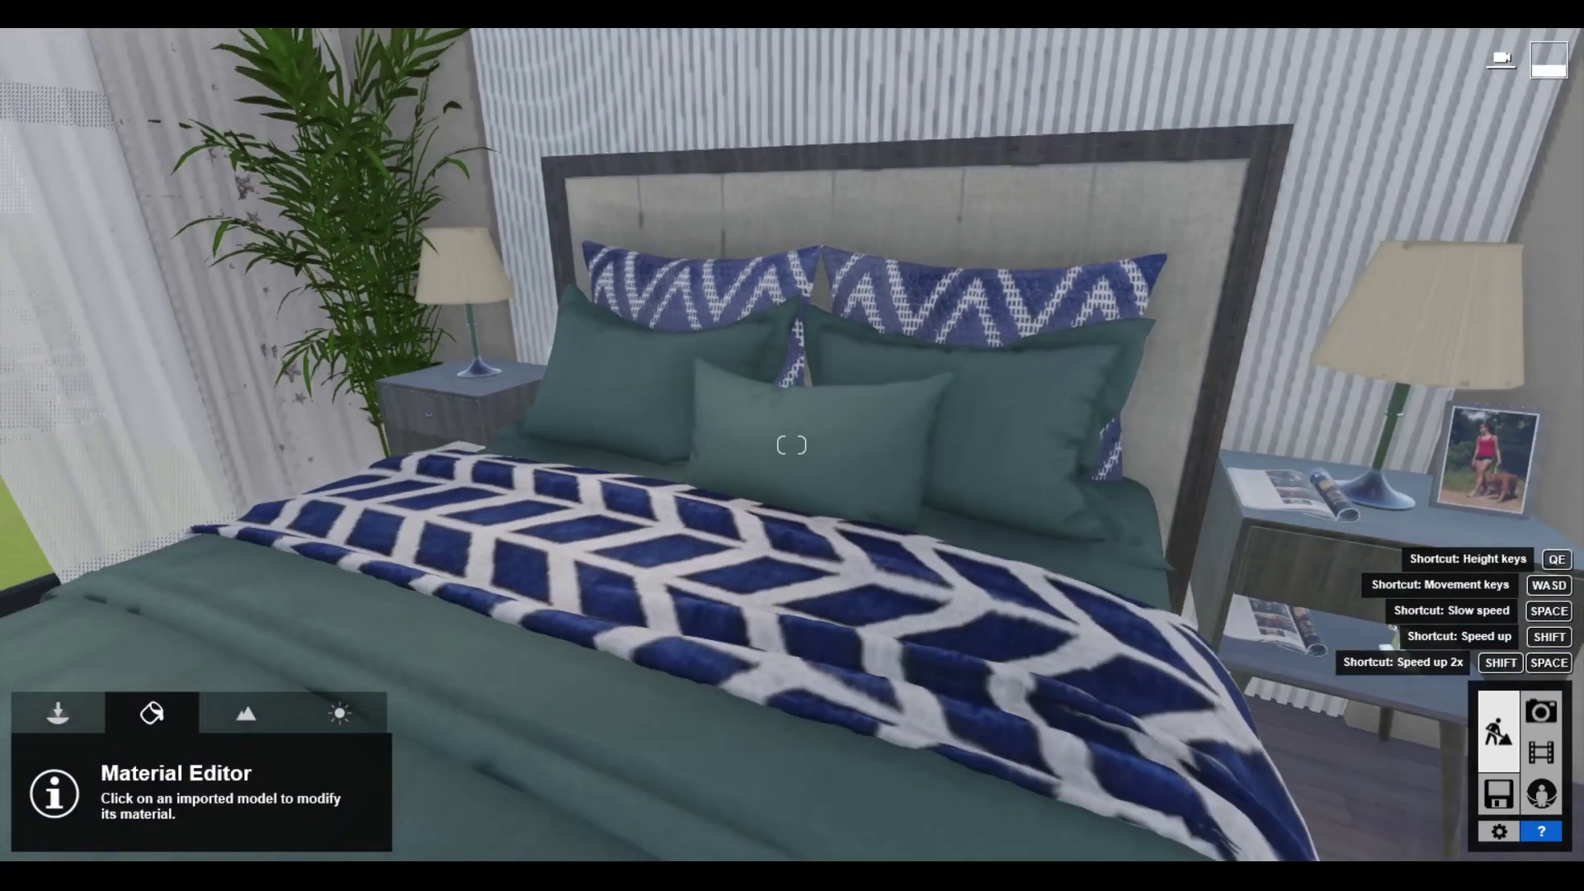
pyautogui.press('s')
pyautogui.moveTo(791, 445); pyautogui.dragTo(586, 444, button='right')
pyautogui.press('d')
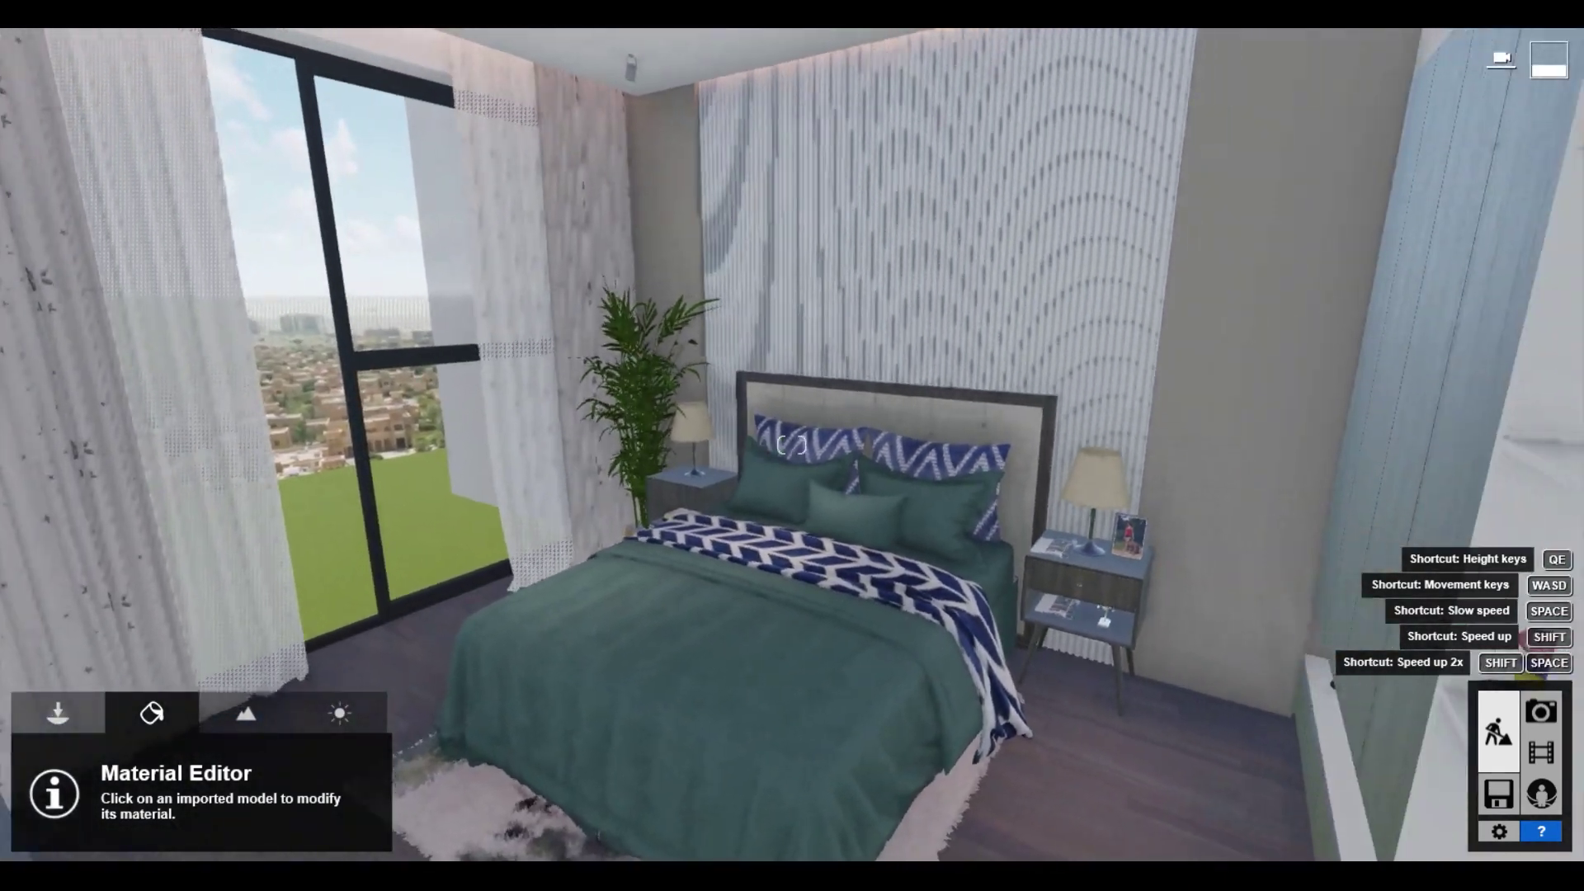
pyautogui.press('w')
pyautogui.press('w')
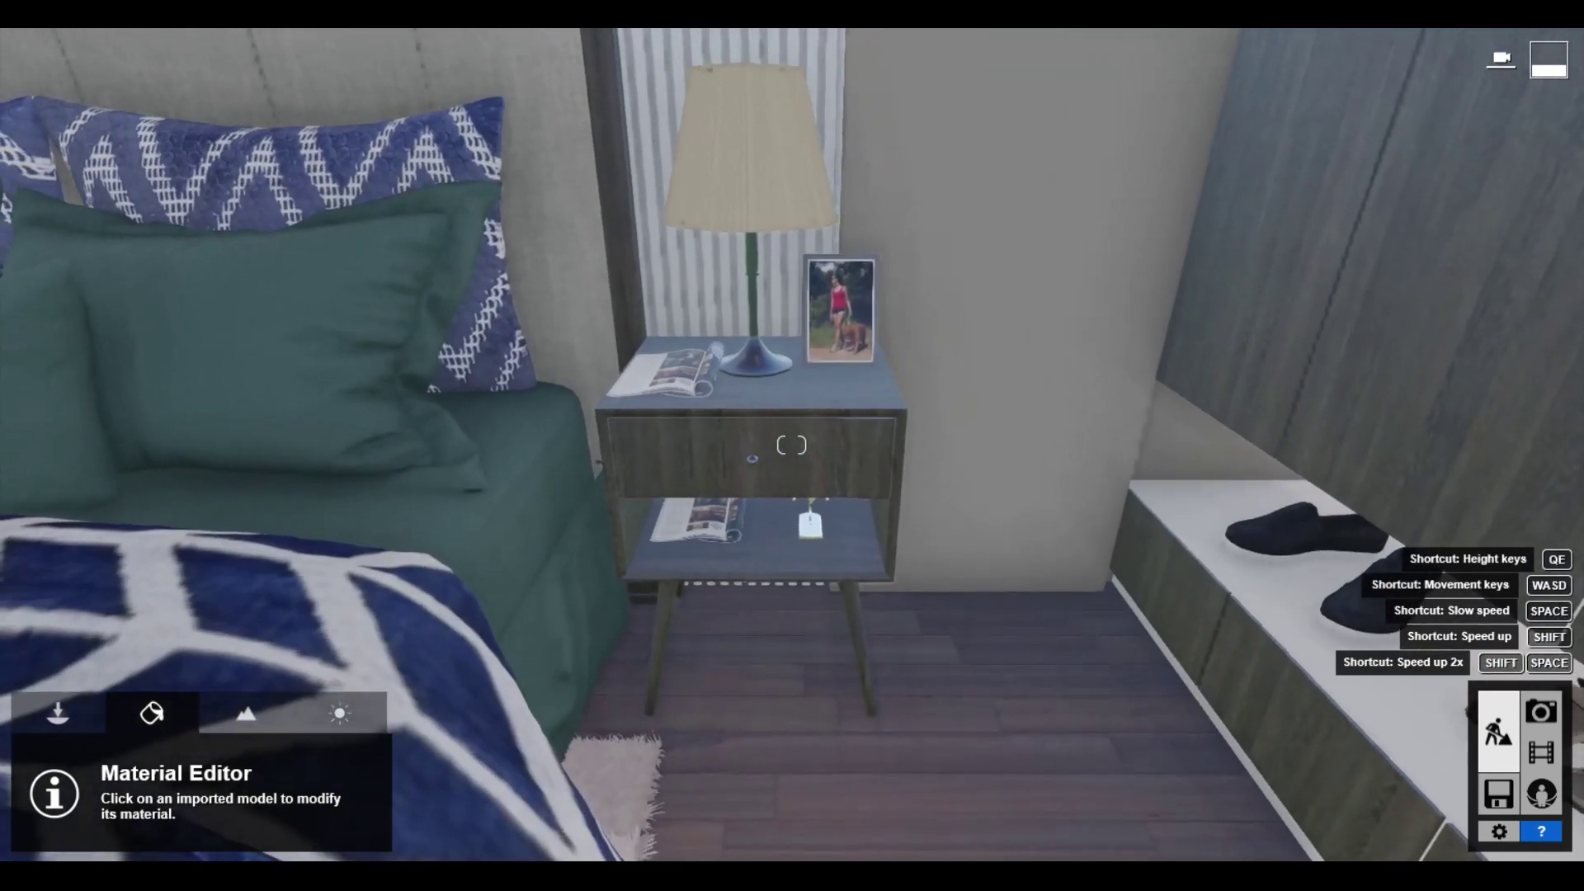
pyautogui.moveTo(1000, 620); pyautogui.dragTo(503, 635, button='right')
pyautogui.press('w')
pyautogui.press('s')
pyautogui.moveTo(1064, 462); pyautogui.dragTo(938, 512, button='right')
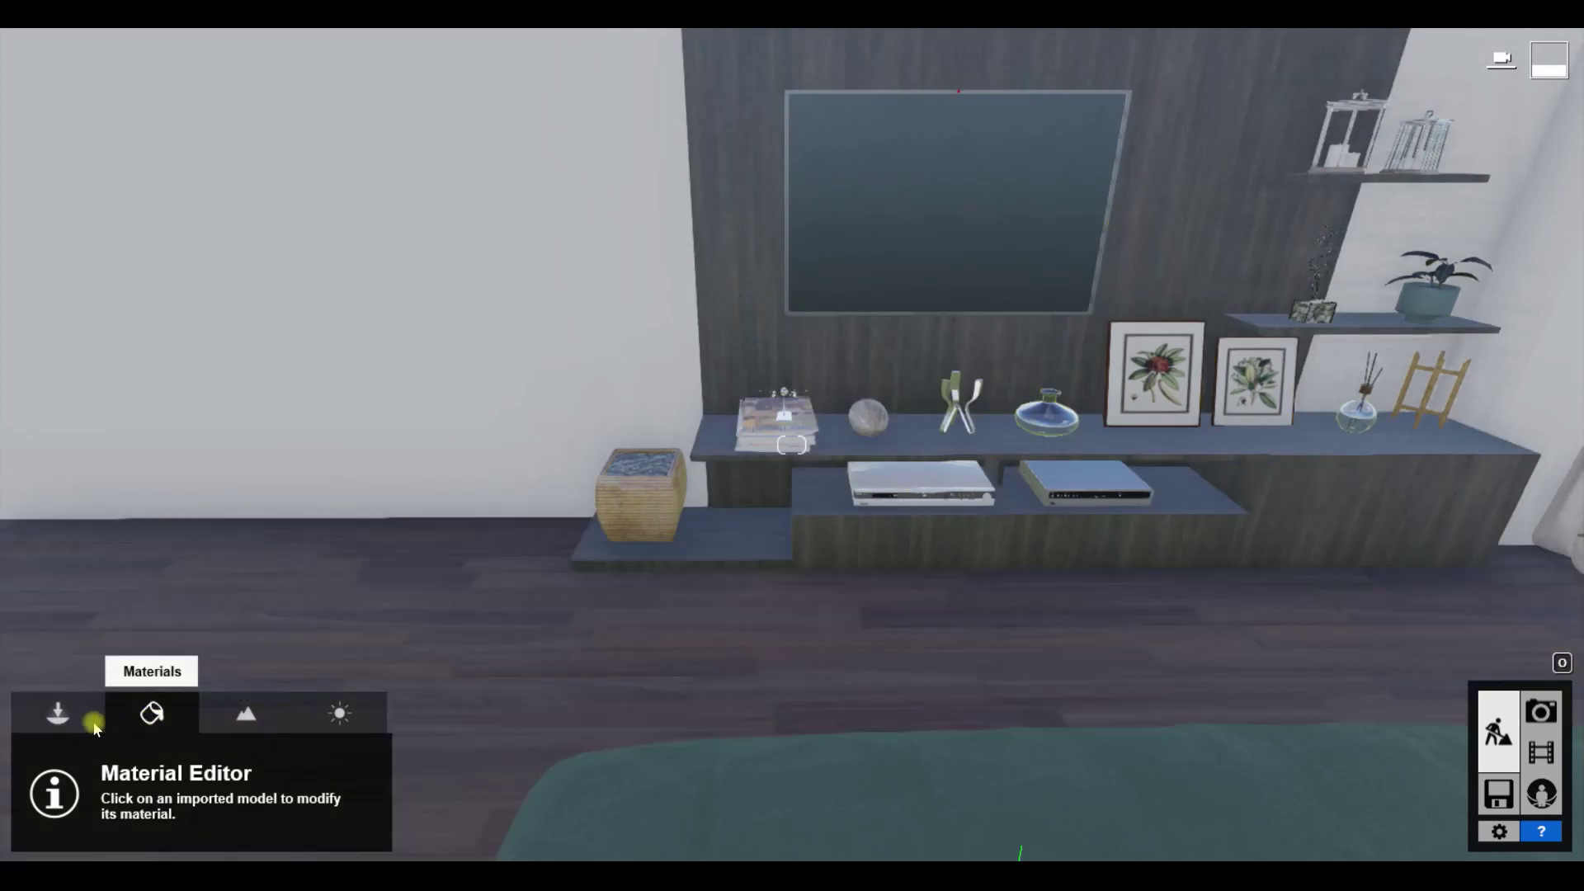
# Step: Browse the Decoration objects in the Indoor library, looking through pages 7, 10, 12 and 13
pyautogui.click(58, 713)
pyautogui.click(113, 826)
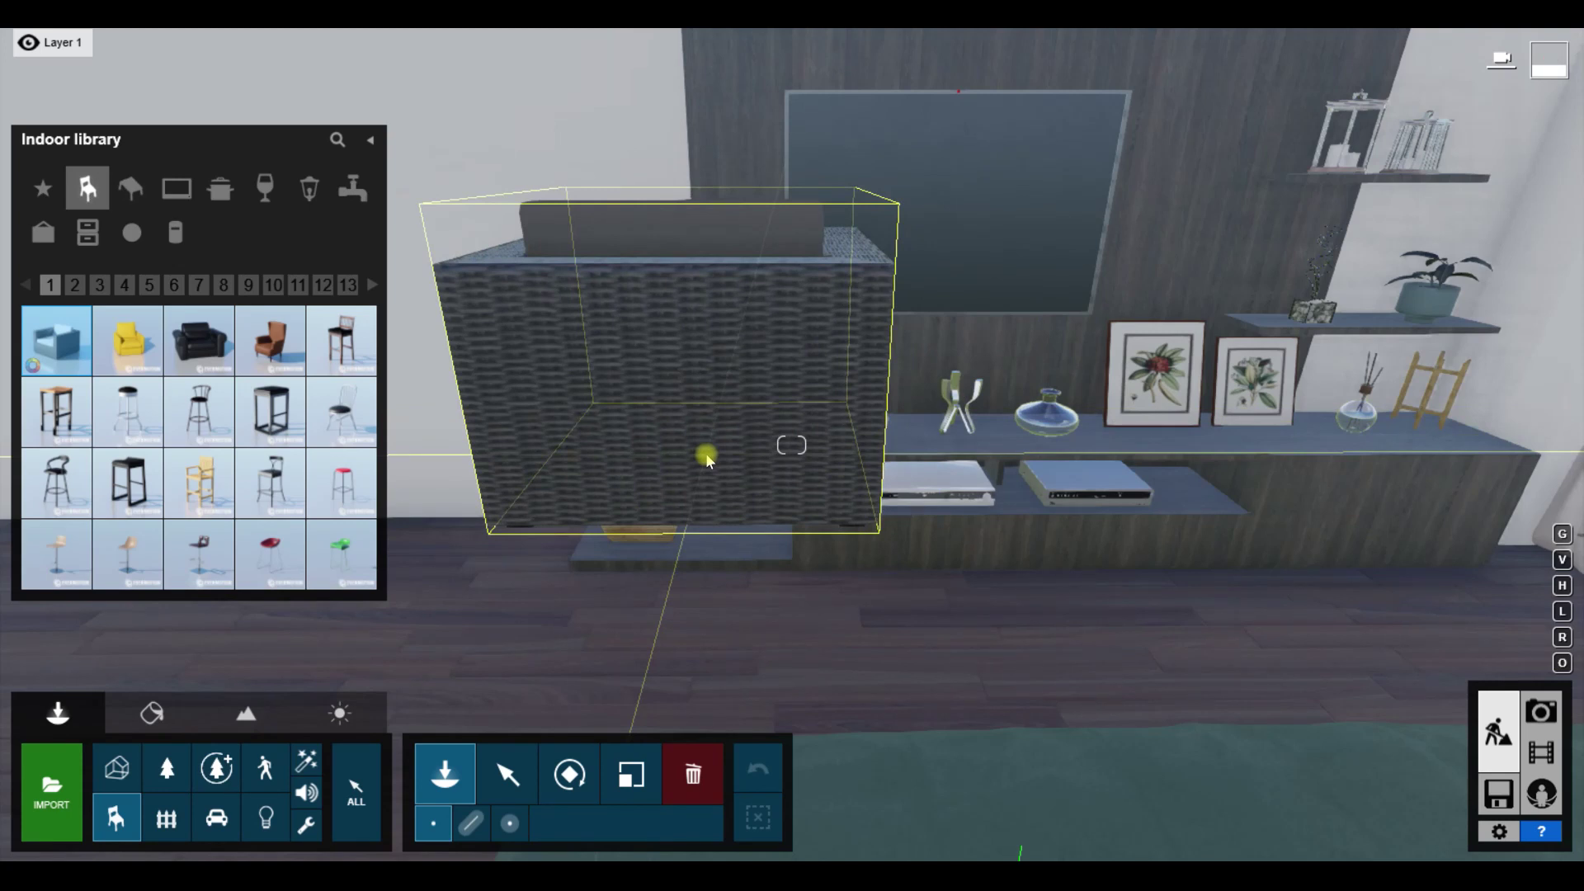
pyautogui.click(42, 235)
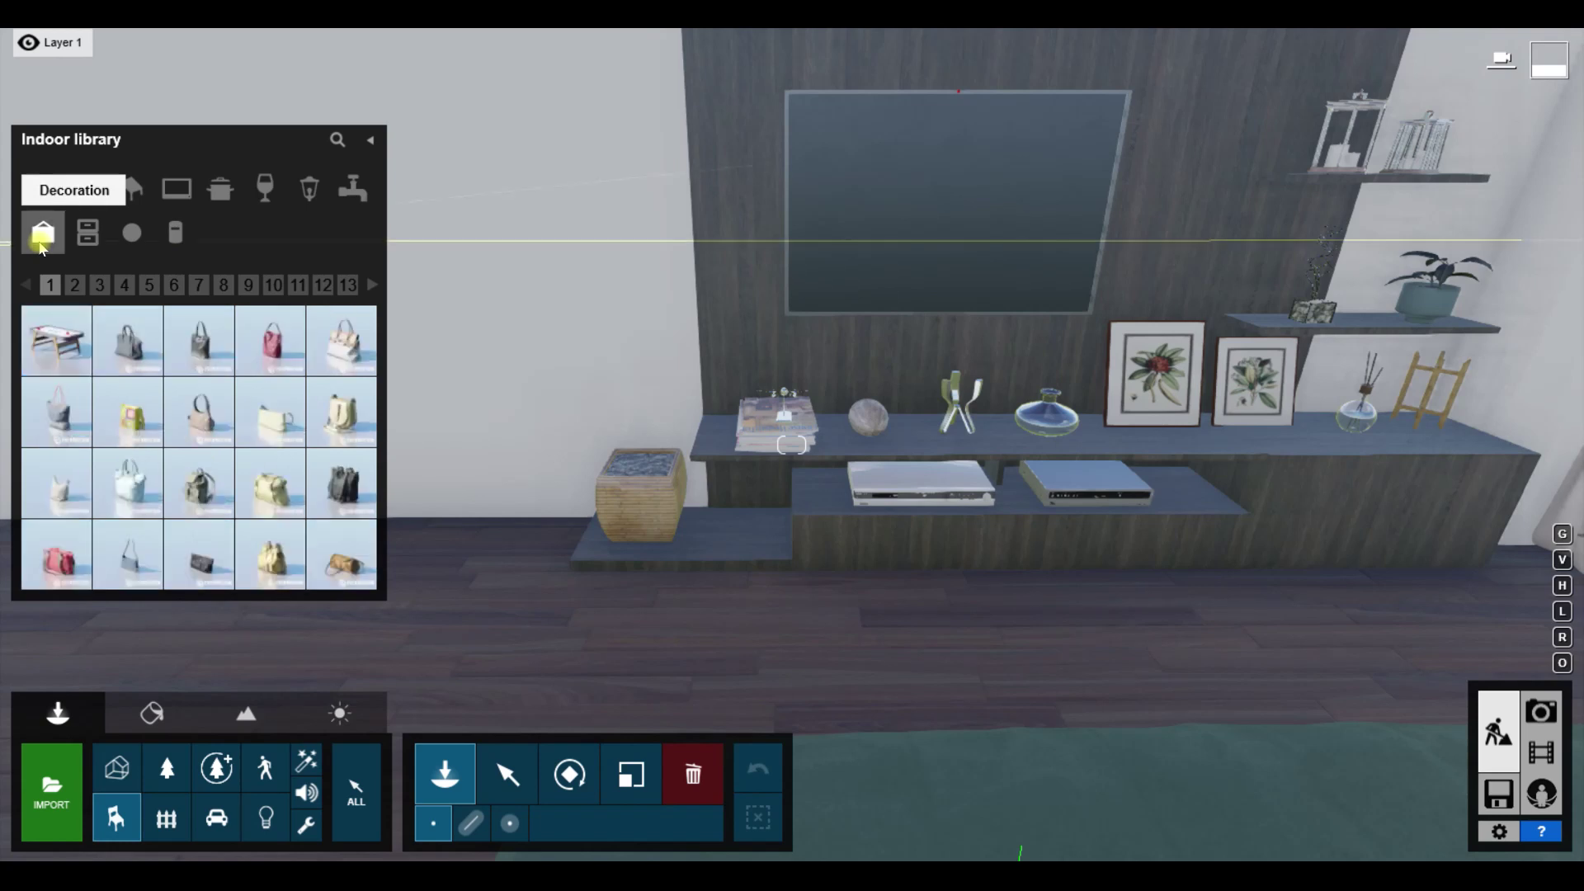
pyautogui.click(199, 286)
pyautogui.click(275, 289)
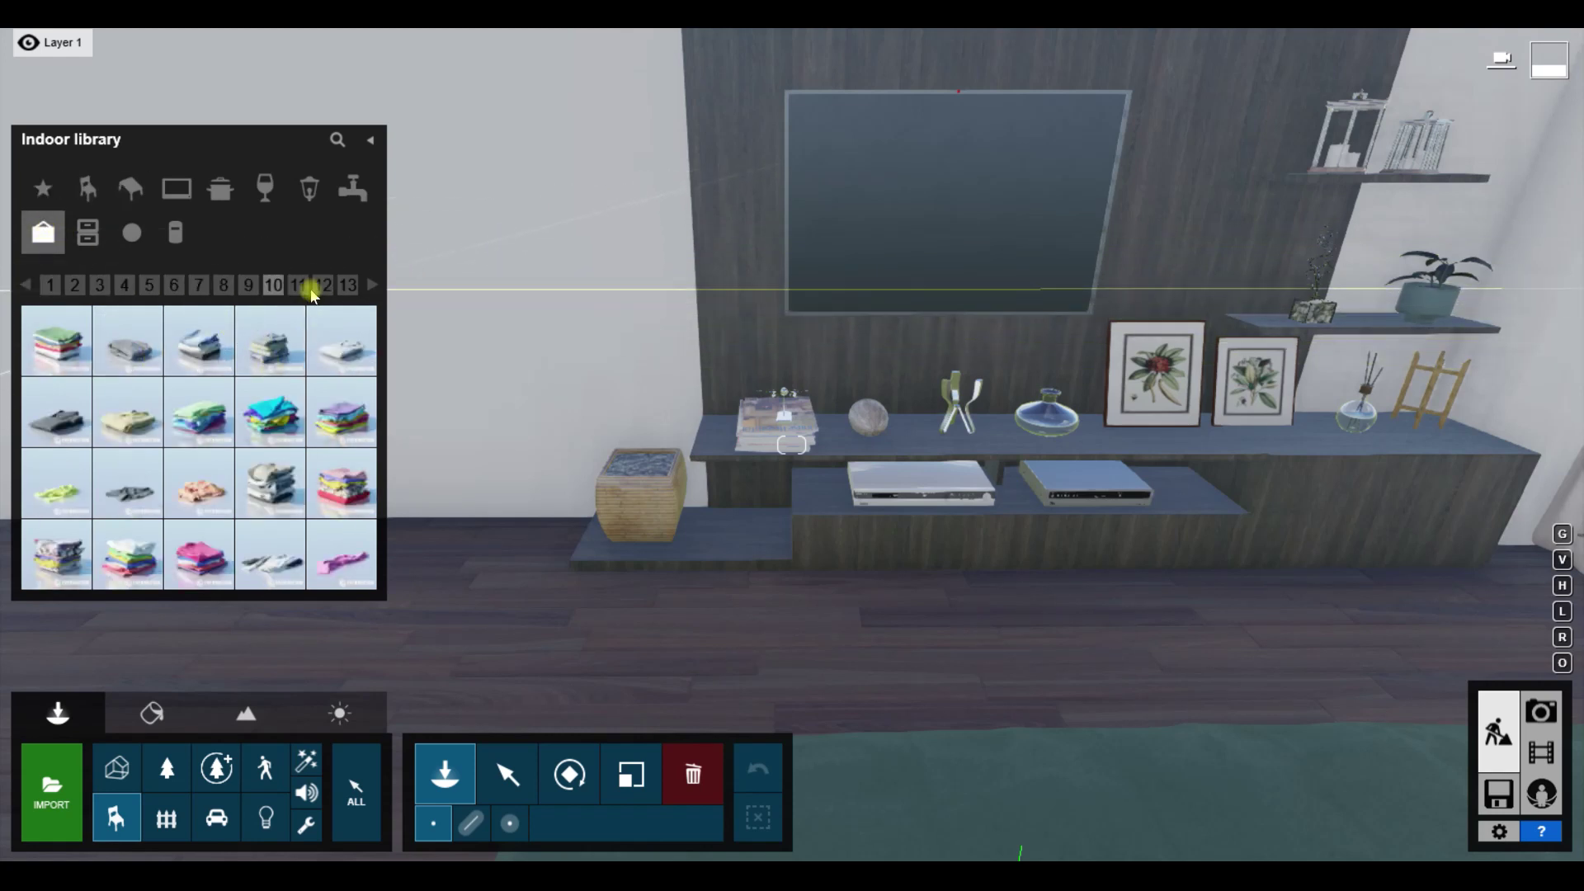
pyautogui.click(323, 286)
pyautogui.click(347, 287)
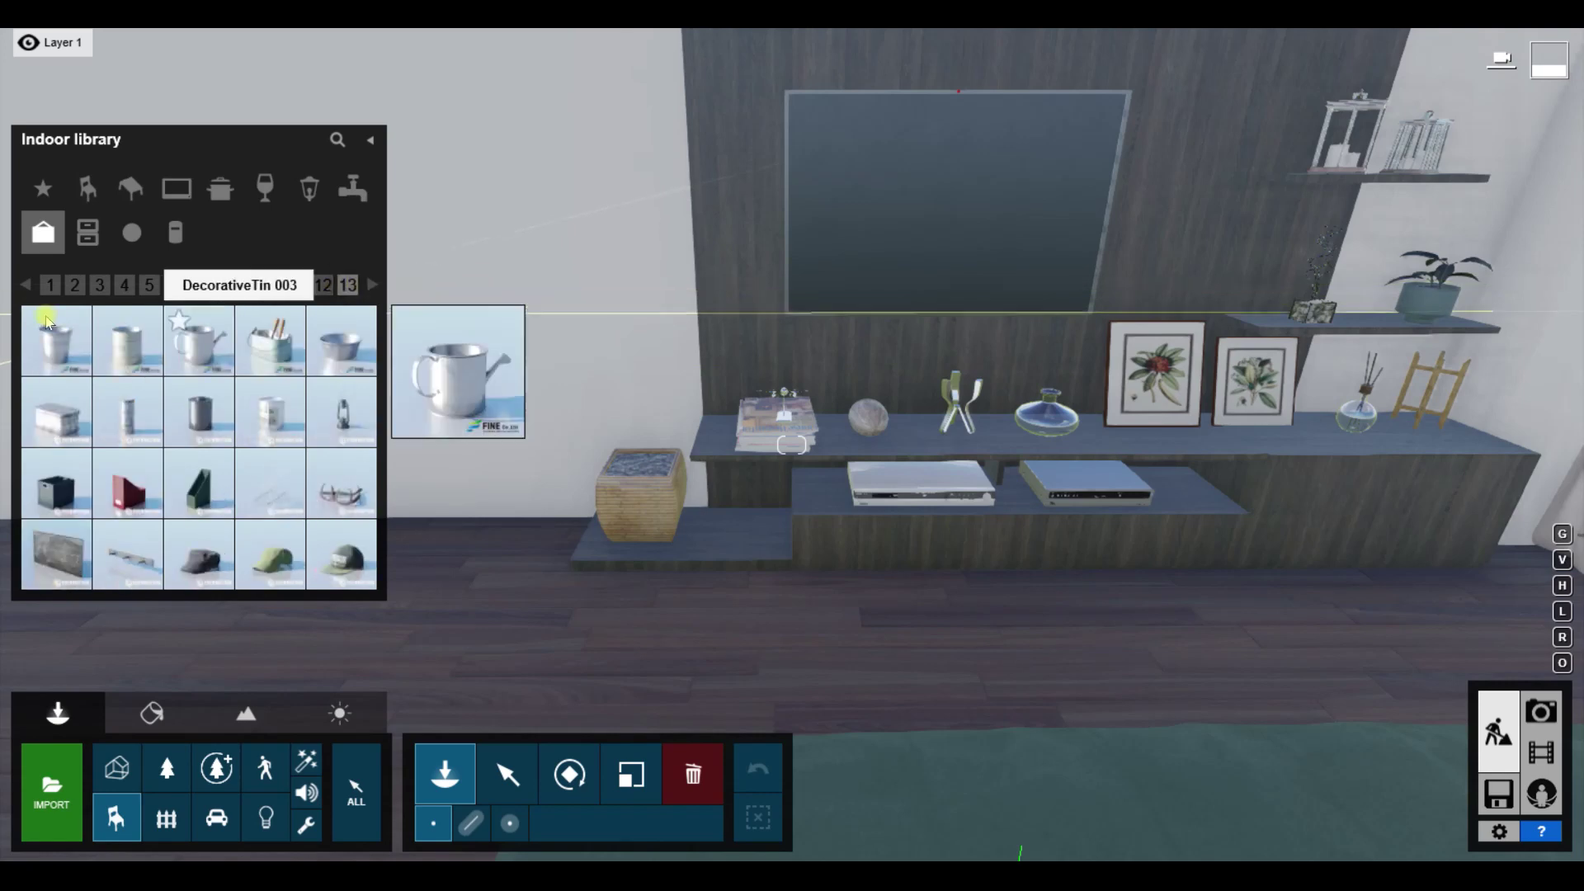
pyautogui.click(323, 287)
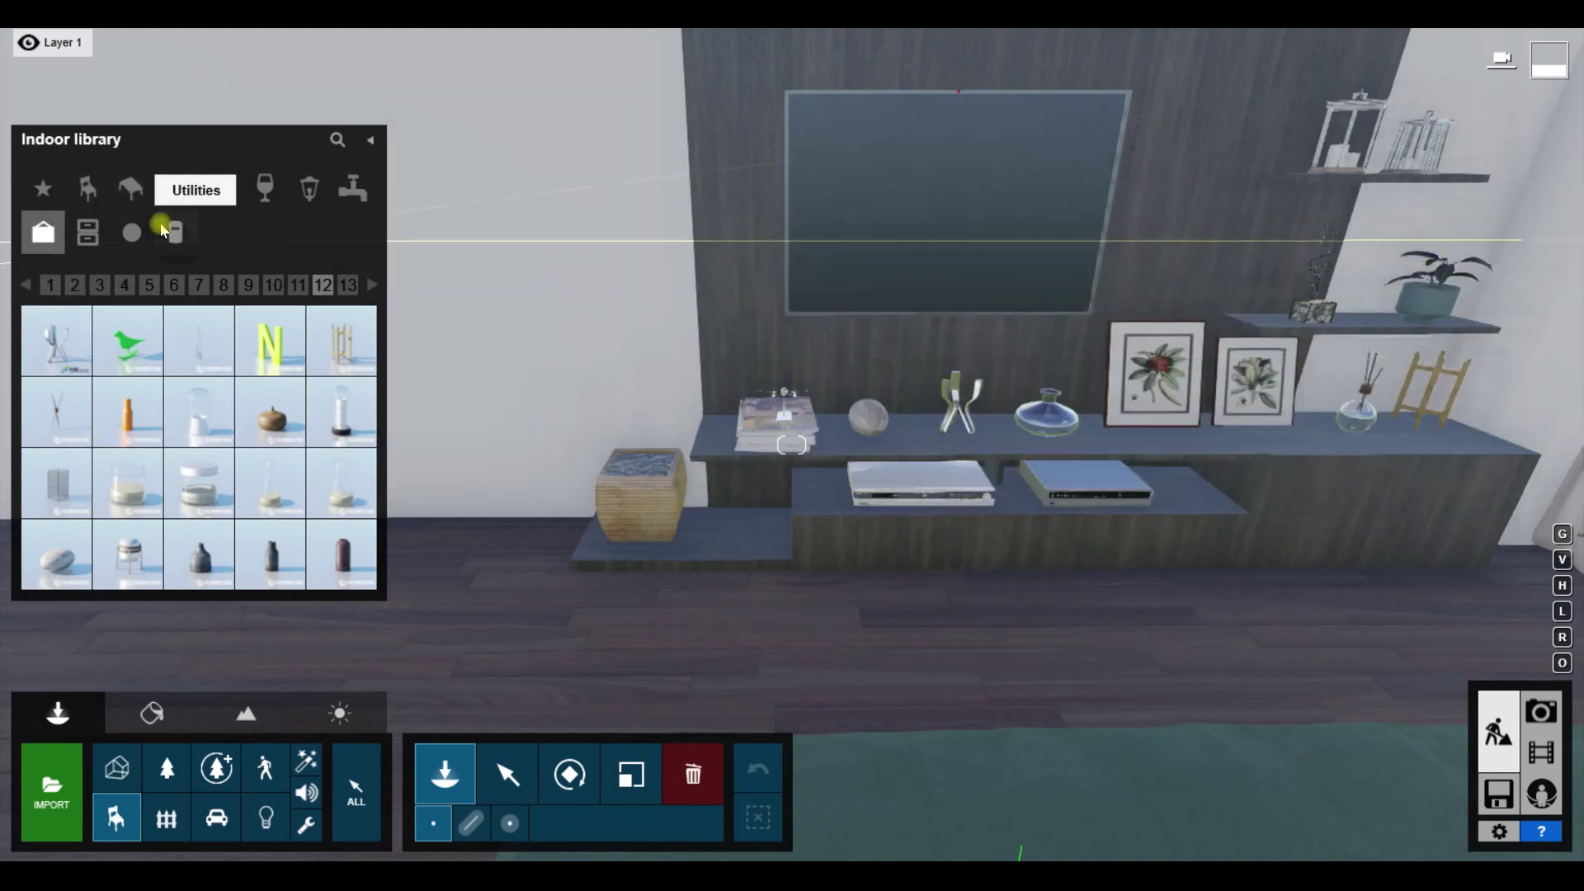
# Step: Look through the tables and the Food and Drink objects in the Indoor library
pyautogui.click(176, 188)
pyautogui.click(153, 192)
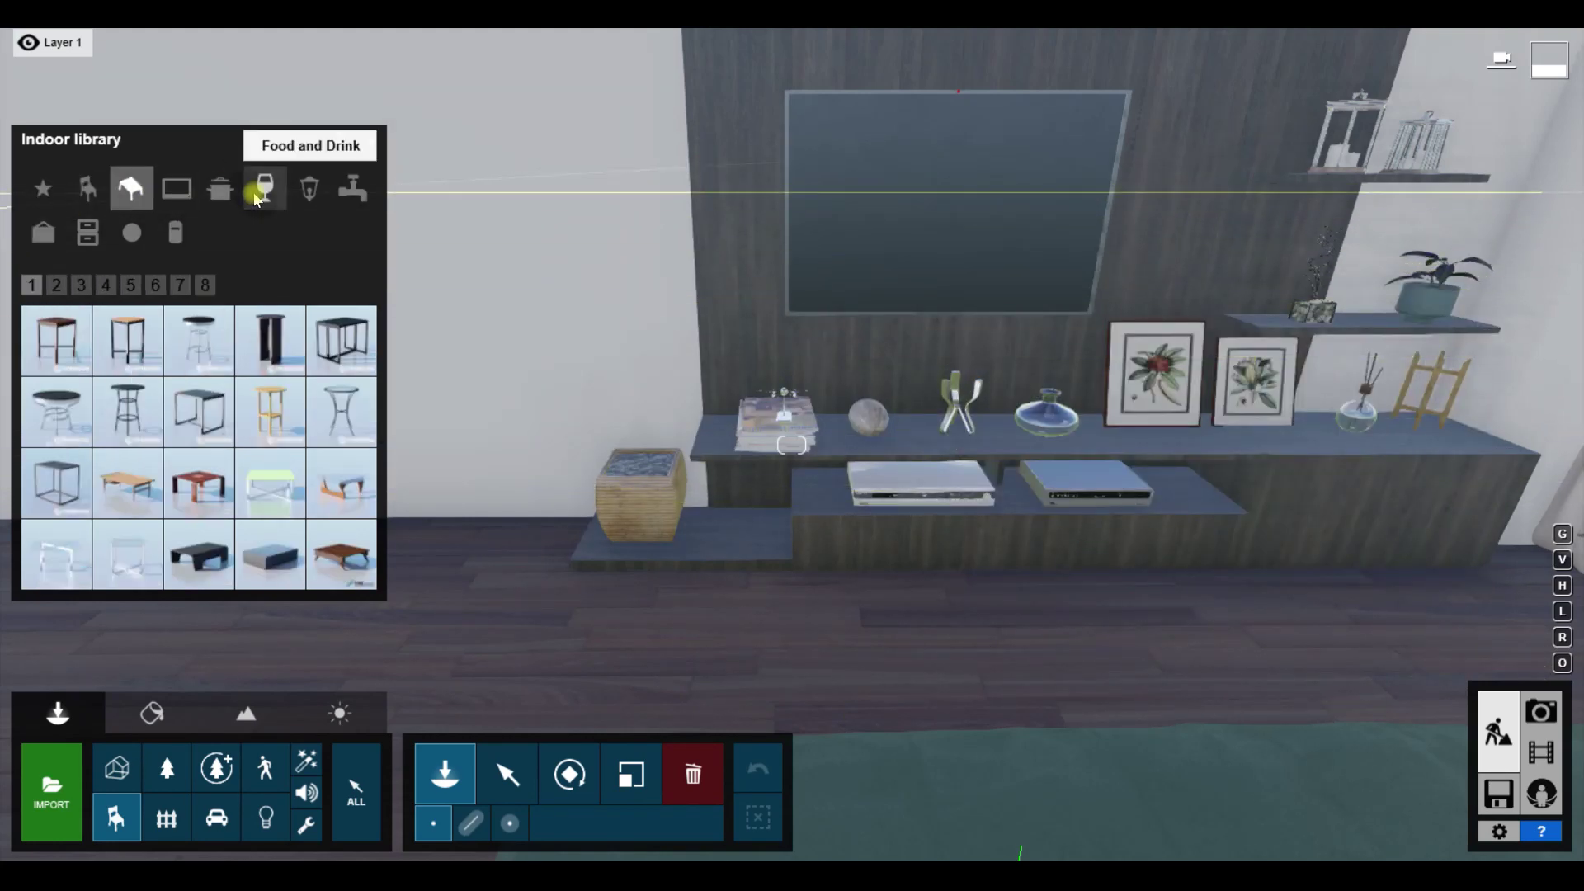
pyautogui.click(265, 188)
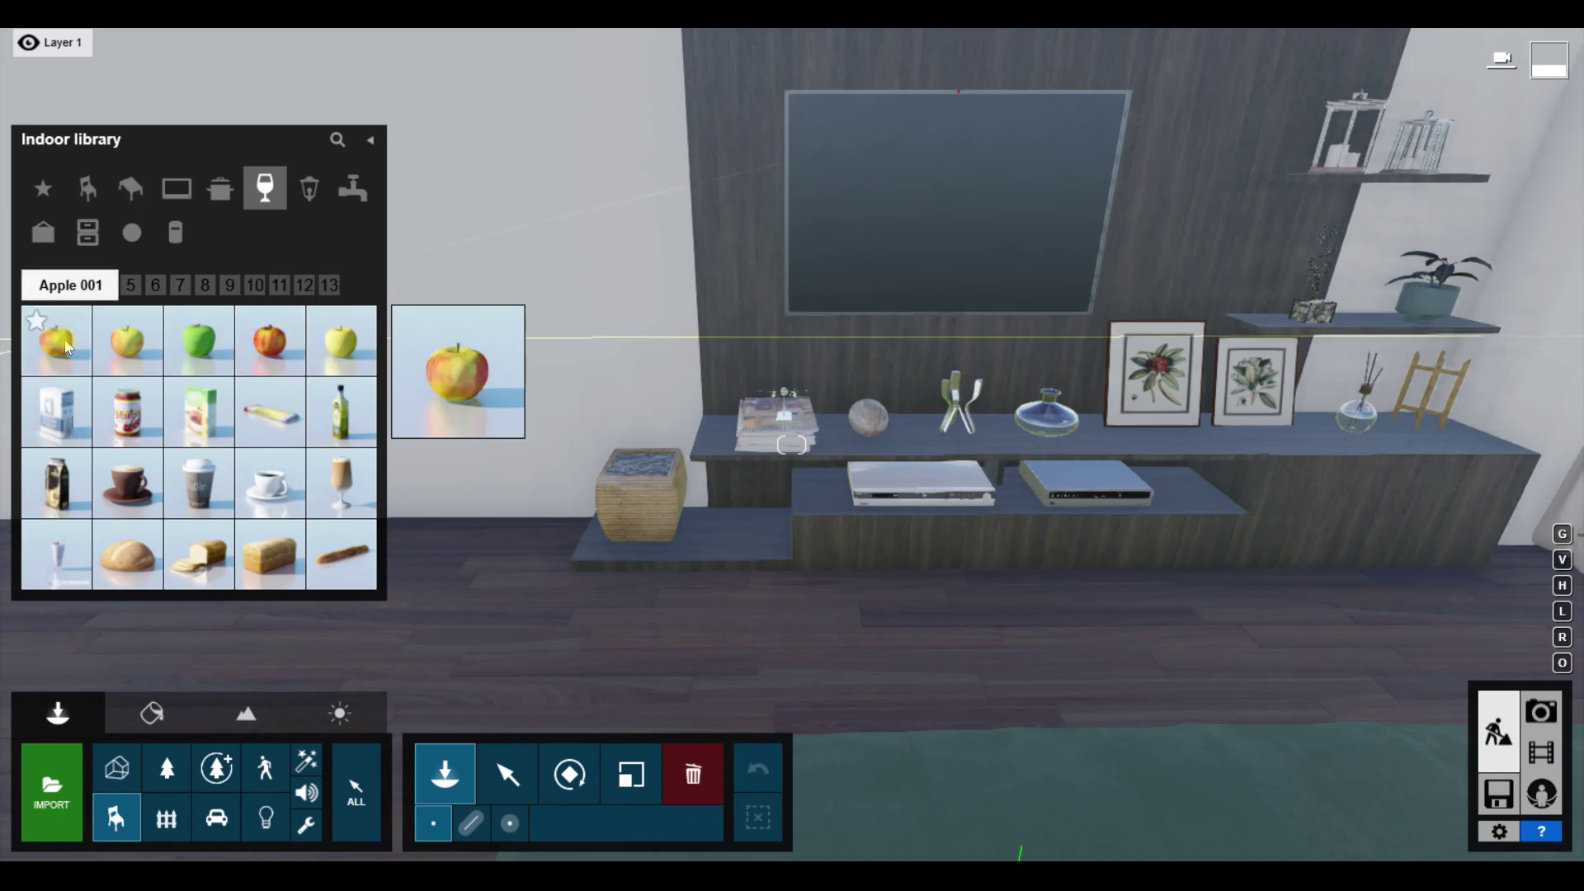
# Step: Return to movie mode and examine the height and heading settings of the clip's Sun effect
pyautogui.click(1543, 760)
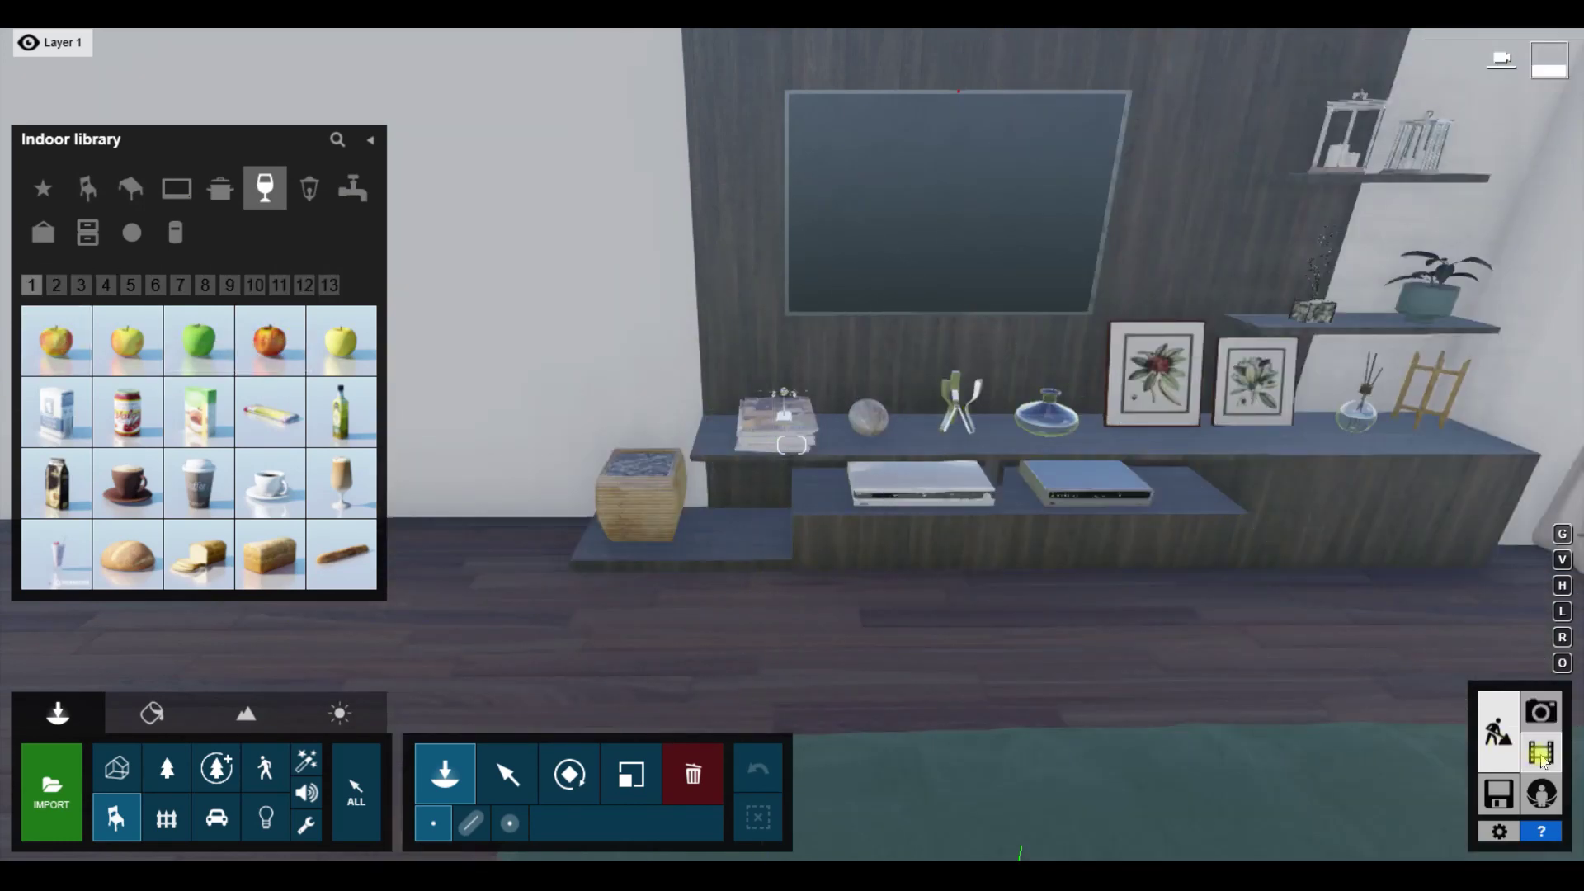
pyautogui.click(1540, 754)
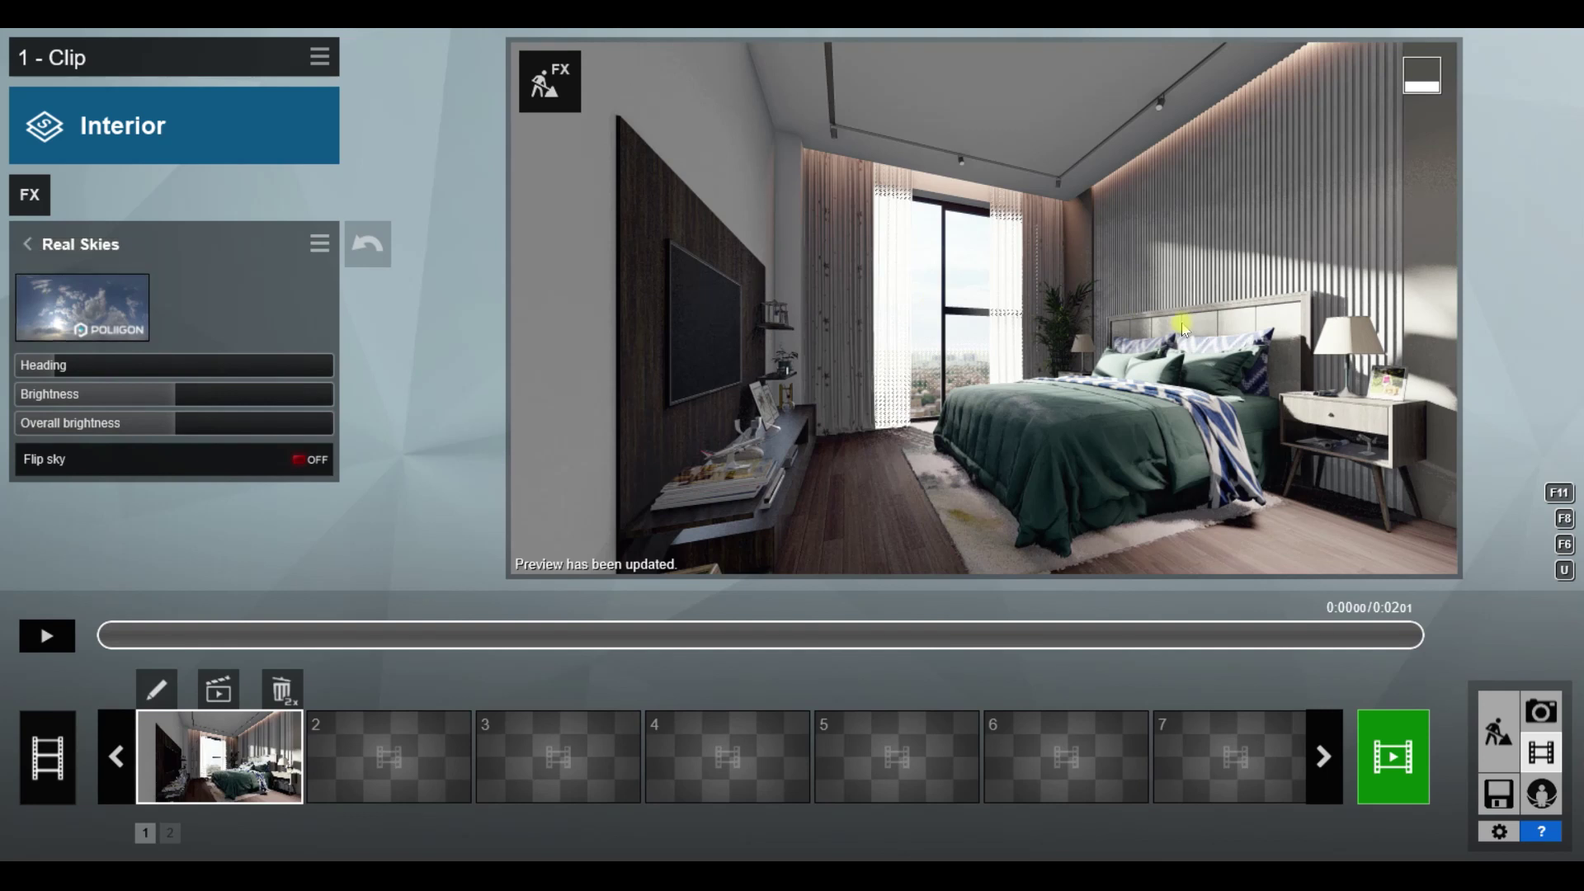
pyautogui.click(22, 245)
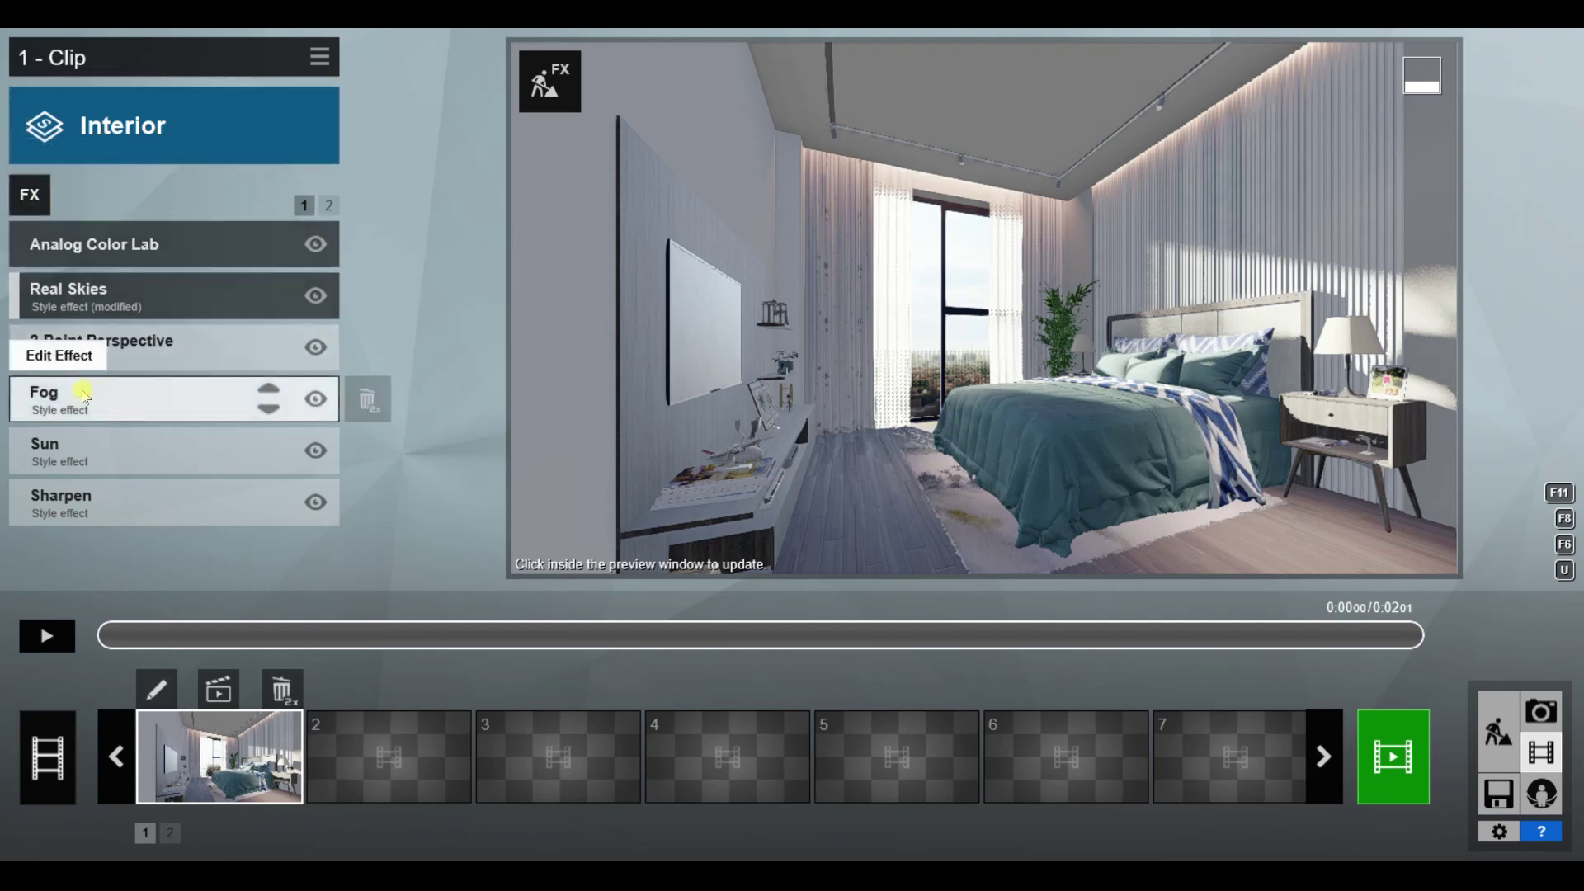
pyautogui.click(82, 451)
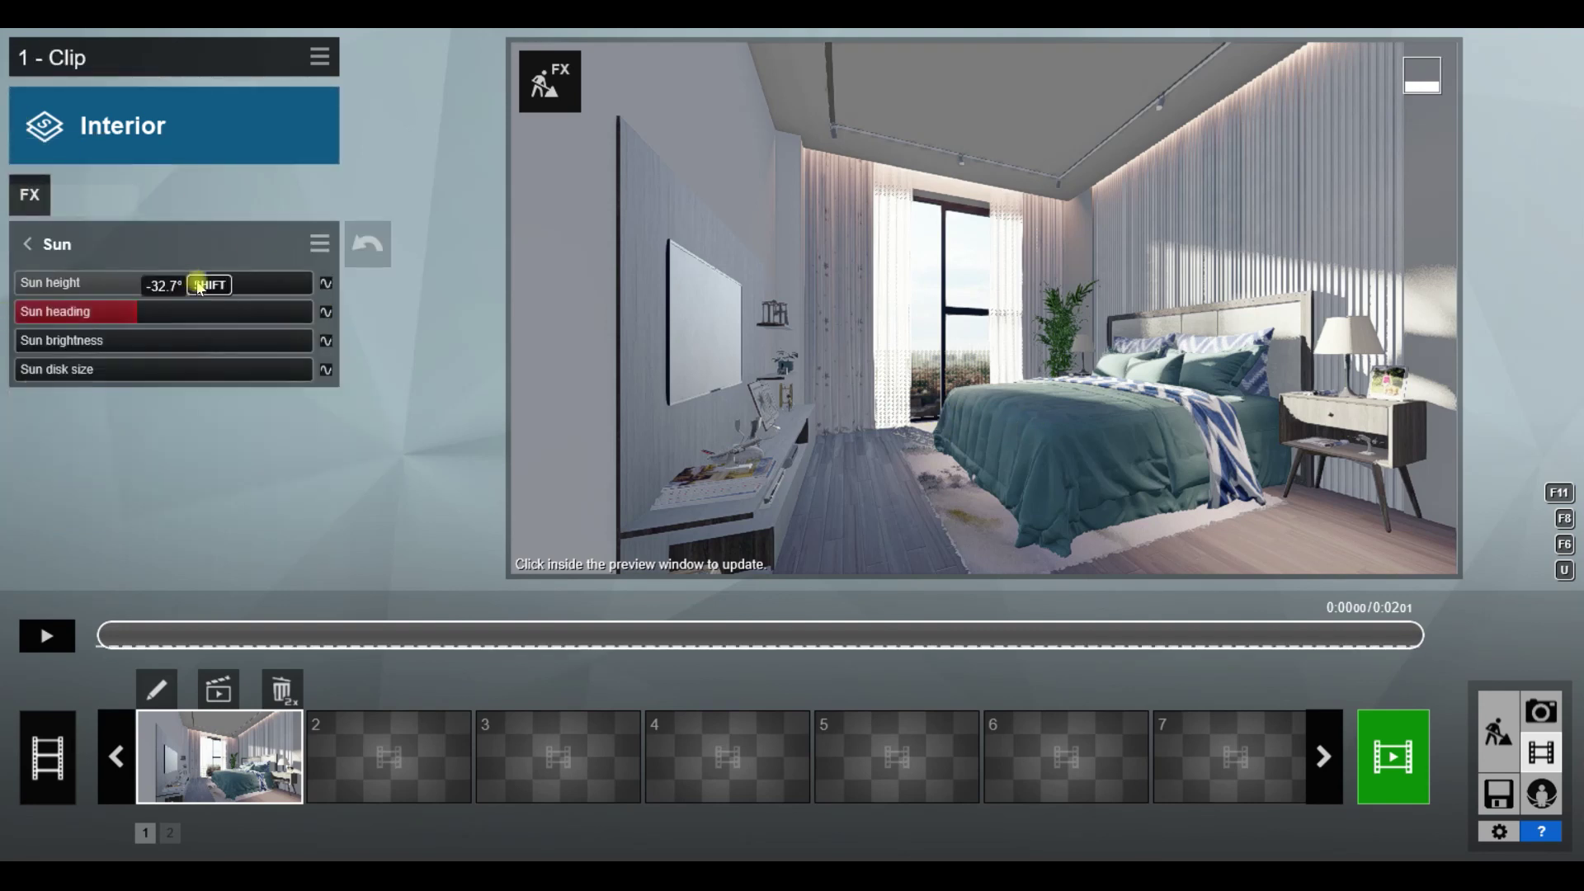
pyautogui.click(25, 245)
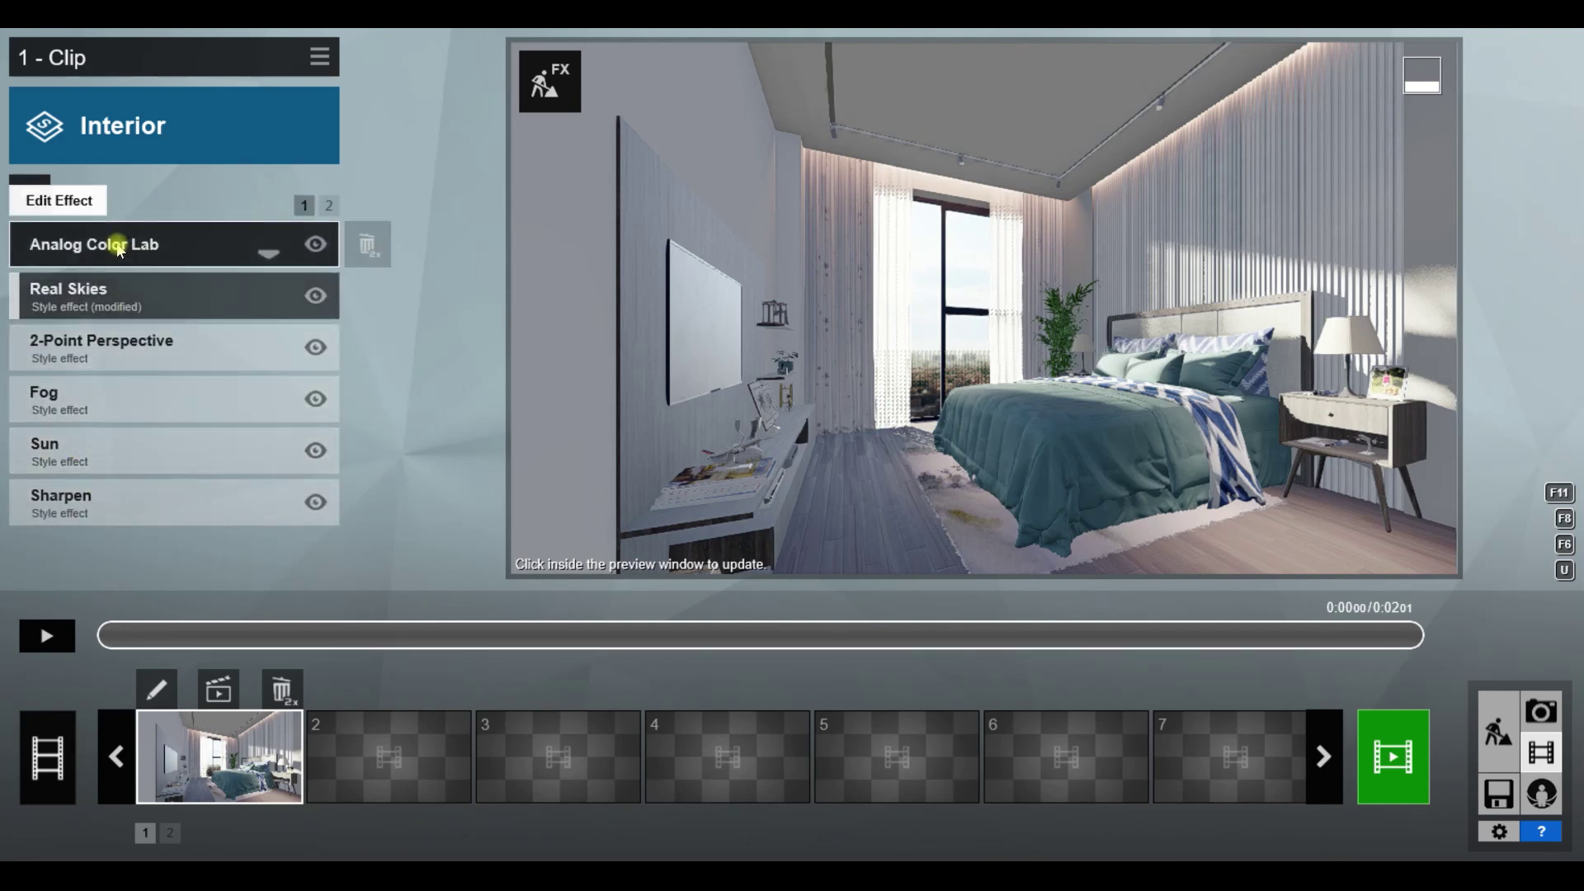
pyautogui.click(71, 456)
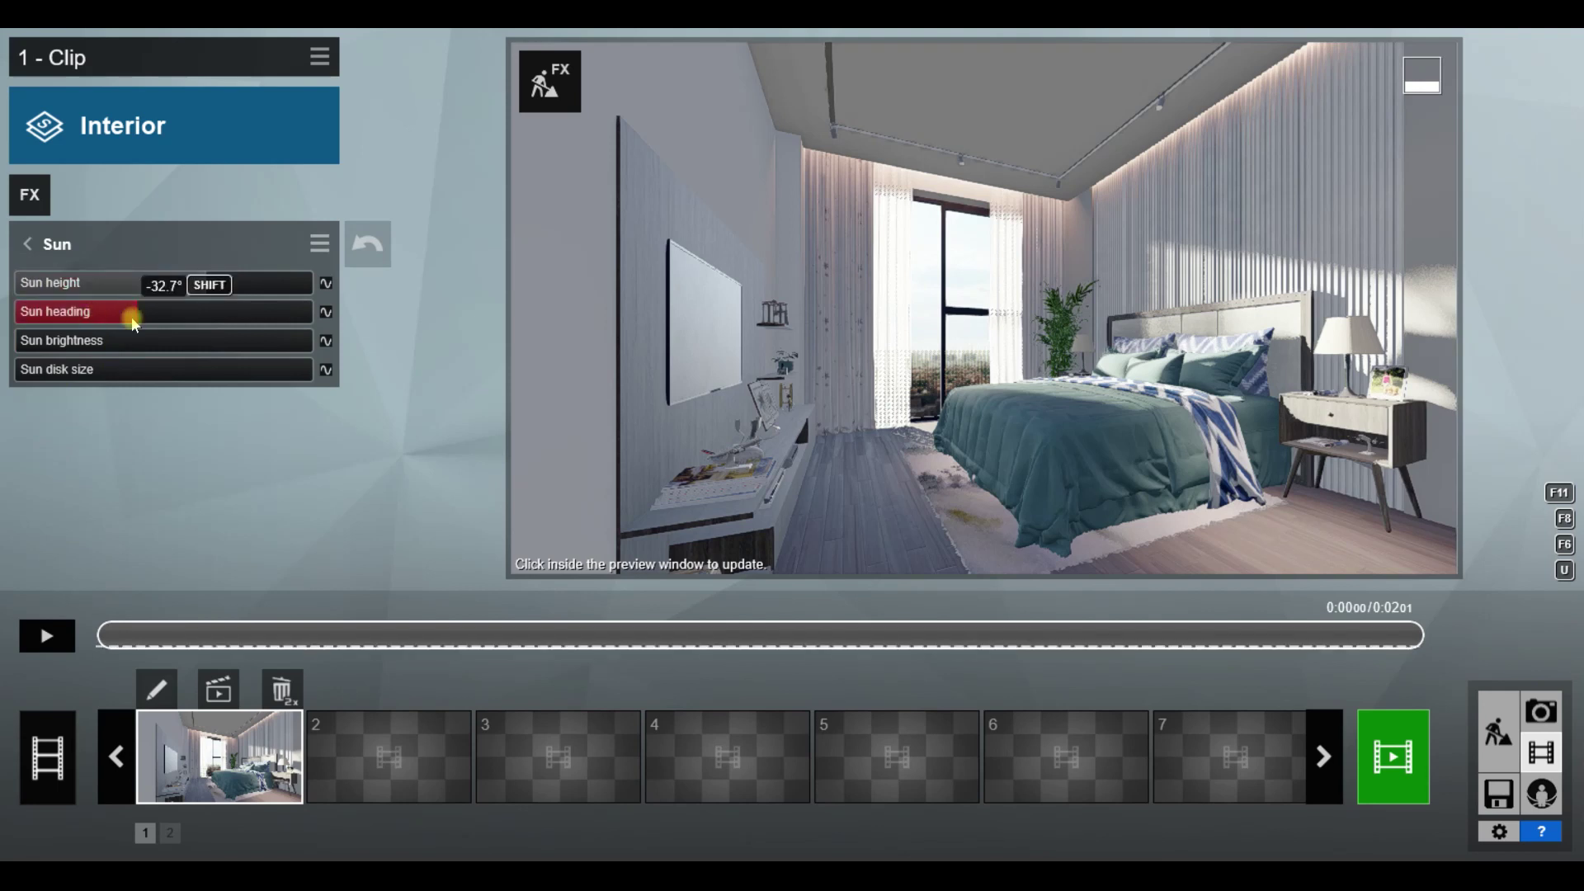
pyautogui.click(29, 244)
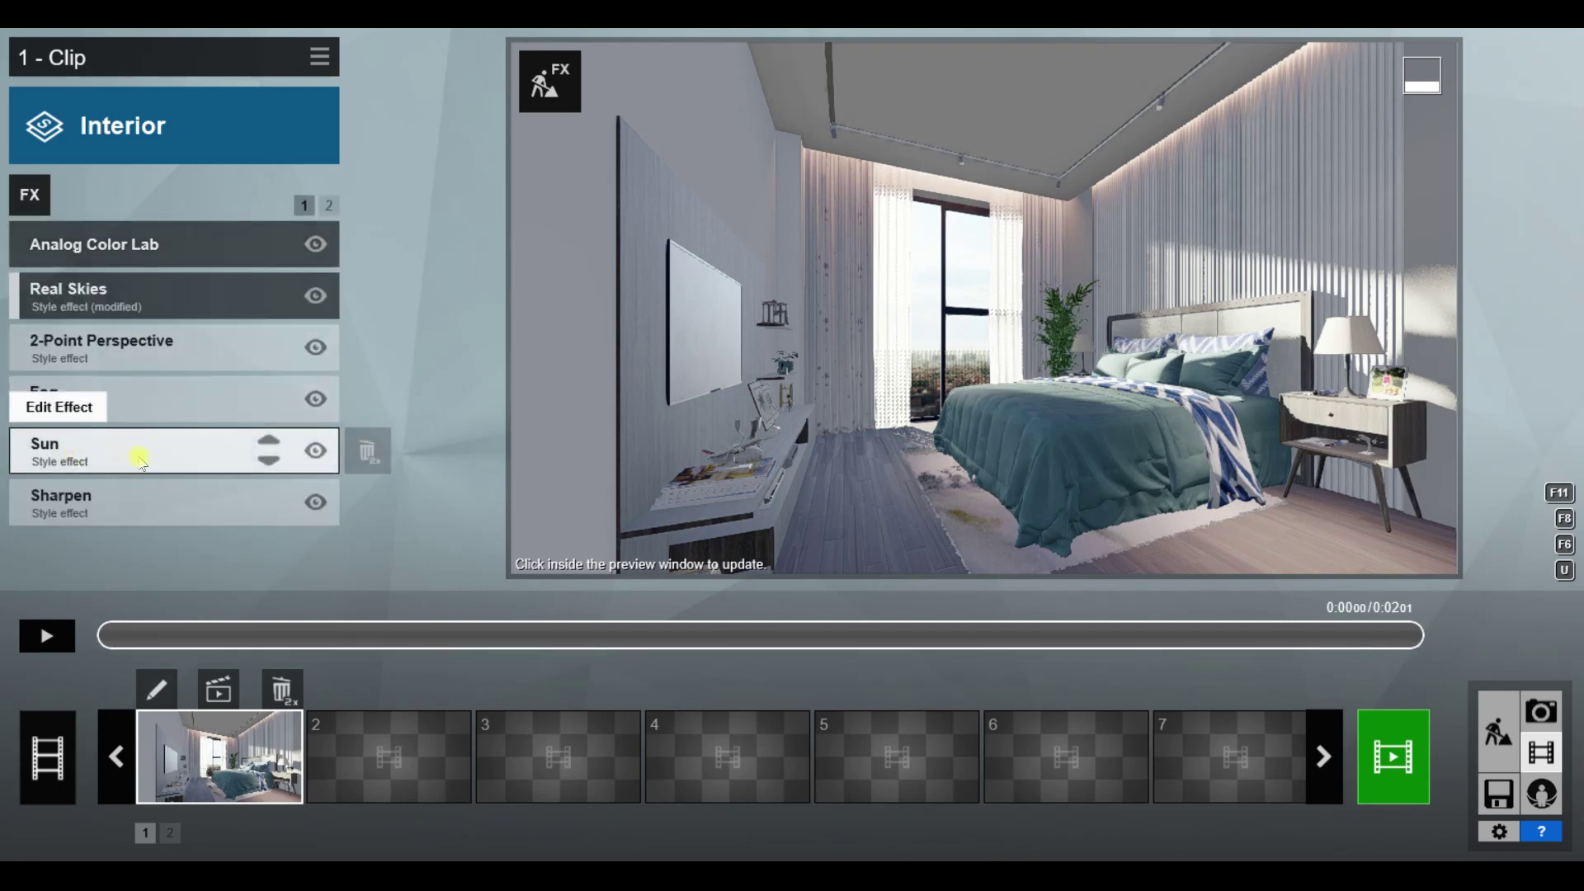
# Step: Review the clip's Real Skies entry in the effects stack and refresh the rendered preview
pyautogui.click(76, 334)
pyautogui.click(74, 296)
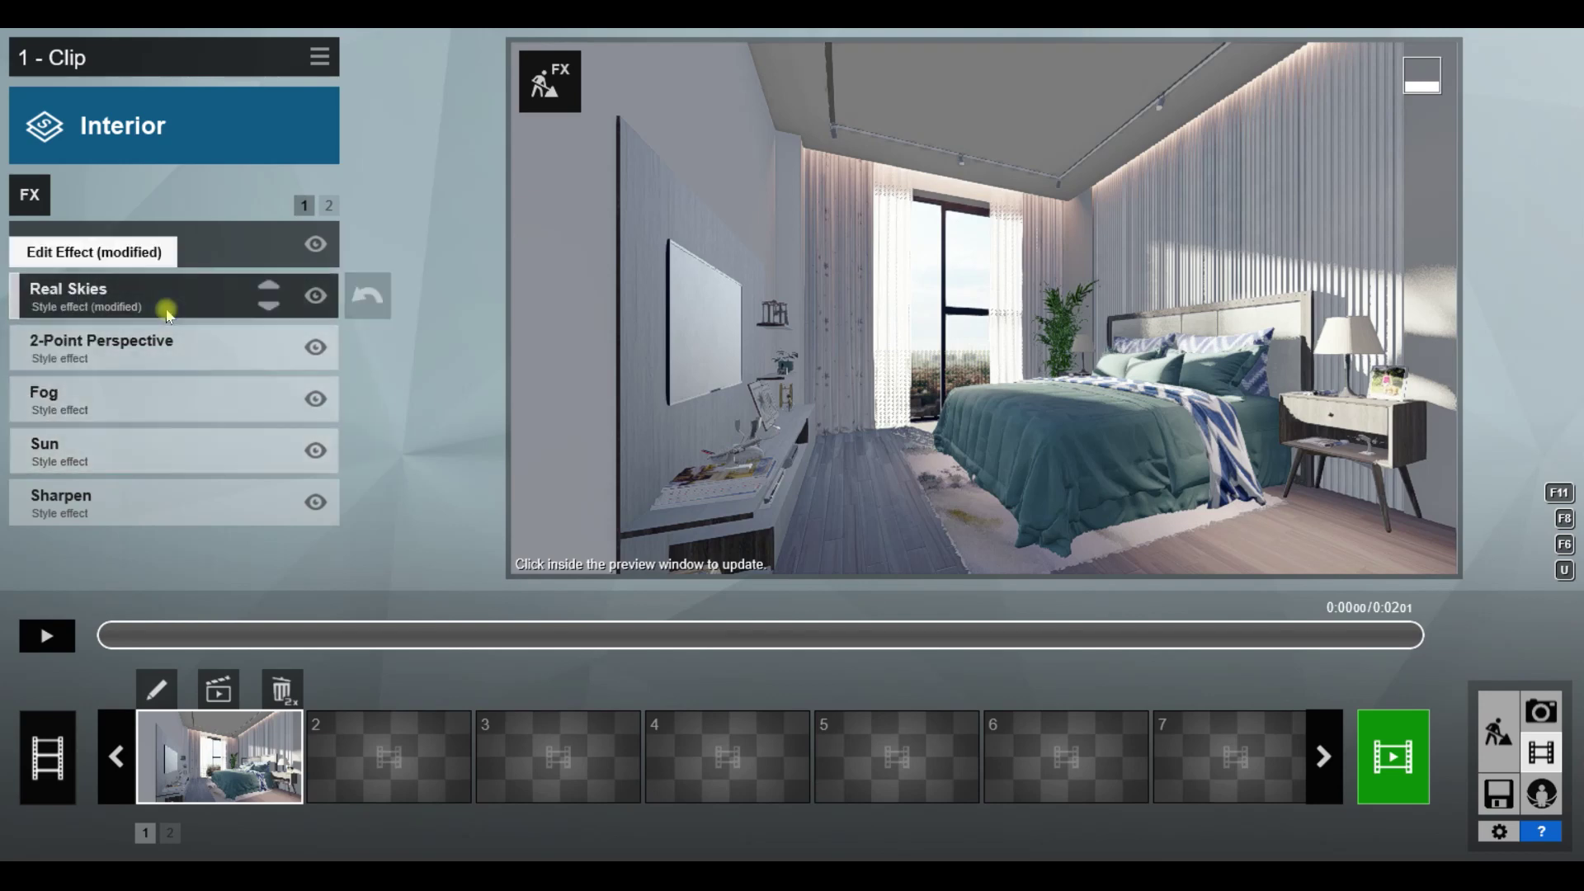
pyautogui.click(794, 378)
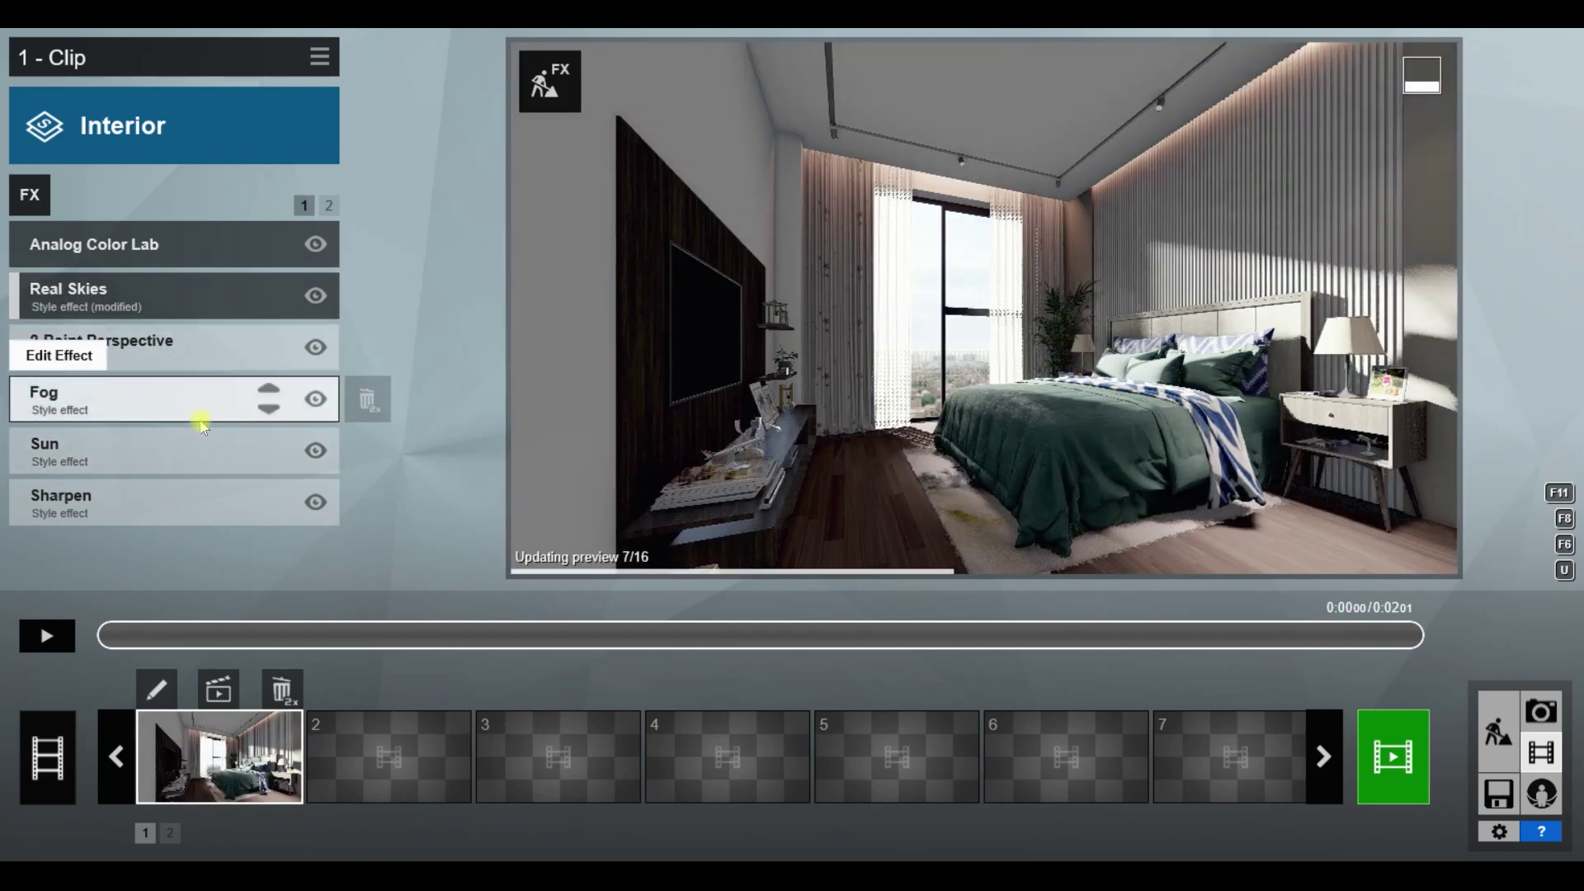